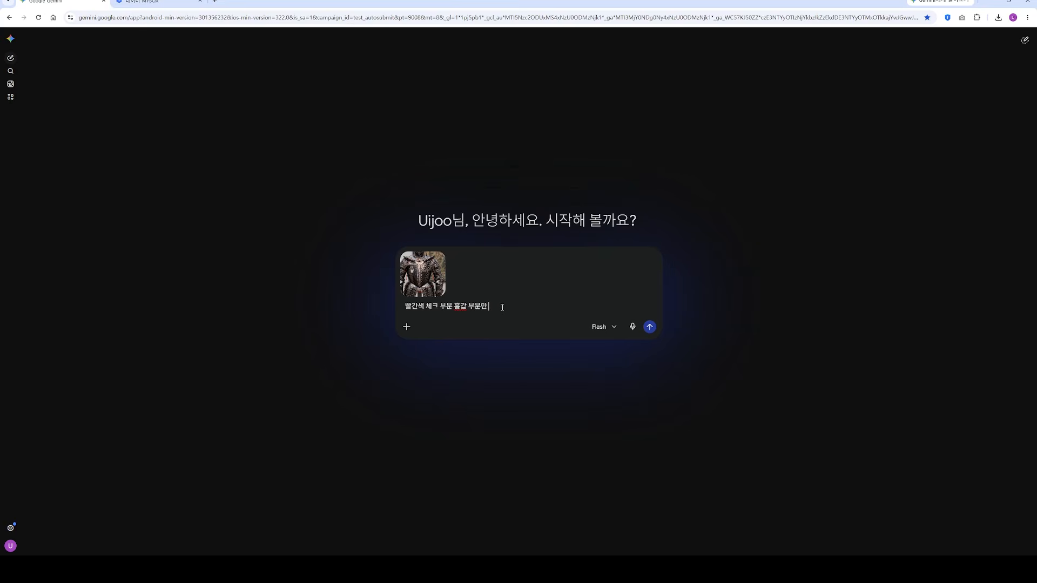
Step: Finish the prompt as "빨간색 체크 부분 흉갑 부분만 남겨줘 나머진 필요 없어", enable image creation and submit it with the attached armour picture
{"action": "type", "text": "남겨줘 나머진 필요 없어"}
{"action": "left_click", "coordinate": [407, 327]}
{"action": "left_click", "coordinate": [433, 402]}
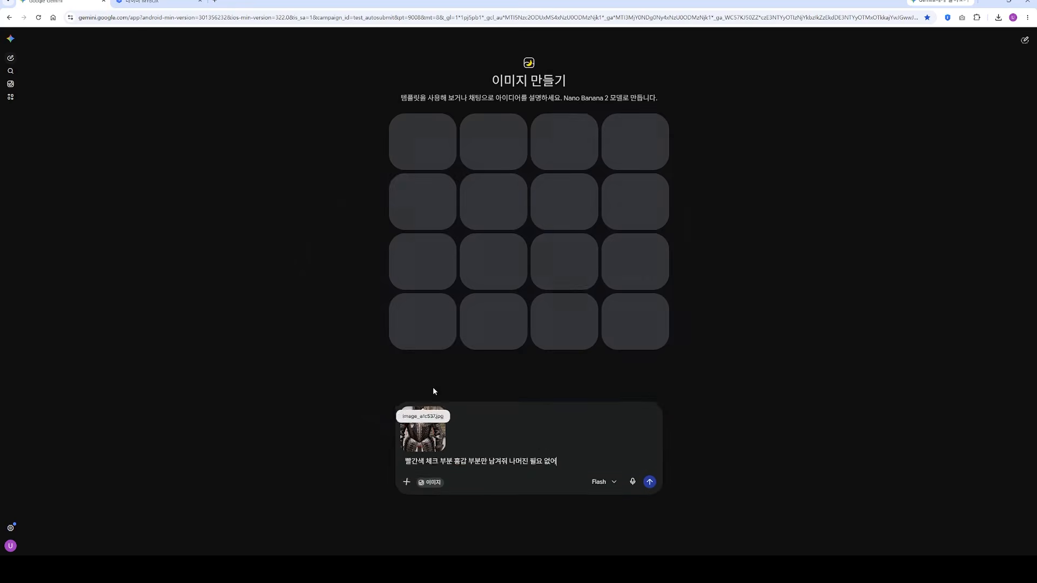
{"action": "left_click", "coordinate": [651, 527]}
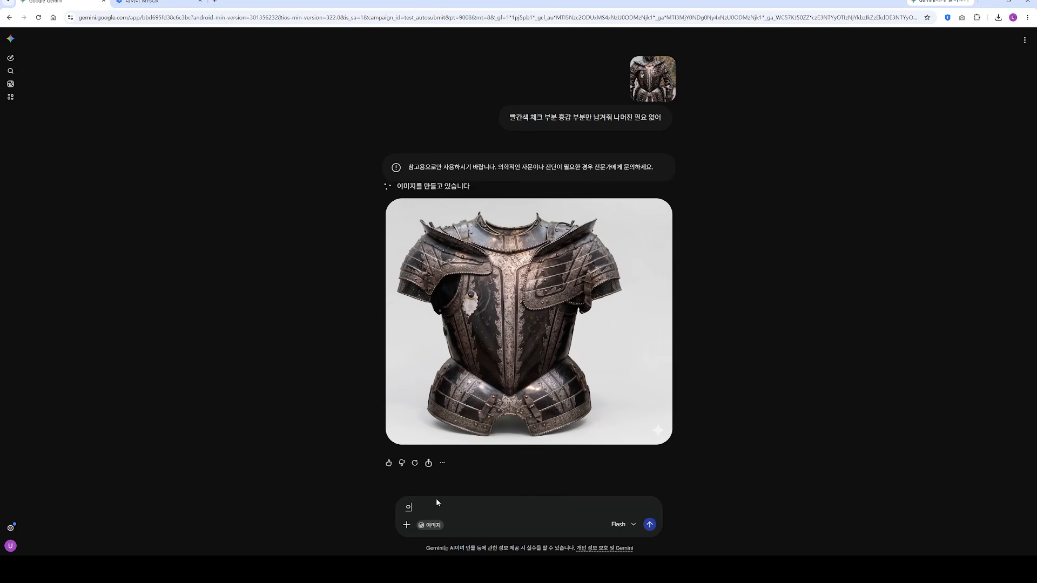
Step: Request an edit of the generated armour with the prompt "어깨 갑옷도 빼줘"
{"action": "type", "text": "웨"}
{"action": "type", "text": "깨 갑옷도"}
{"action": "type", "text": " ㅃ"}
{"action": "type", "text": "줘"}
{"action": "key", "text": "Return"}
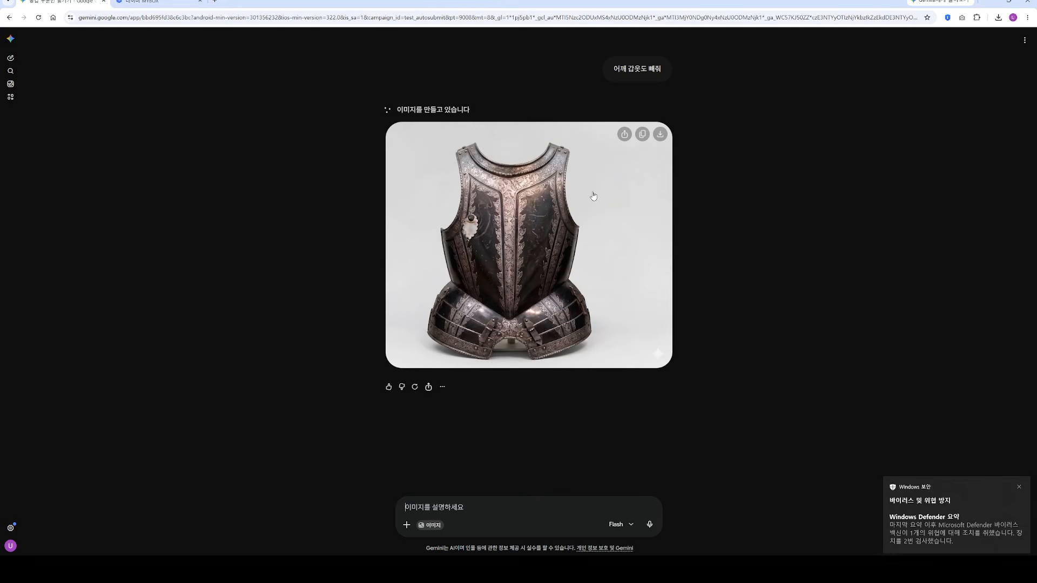
Step: Move the Windows Security and file explorer windows to the other monitor and bring the Gemini browser window back maximized
{"action": "left_click", "coordinate": [1019, 487]}
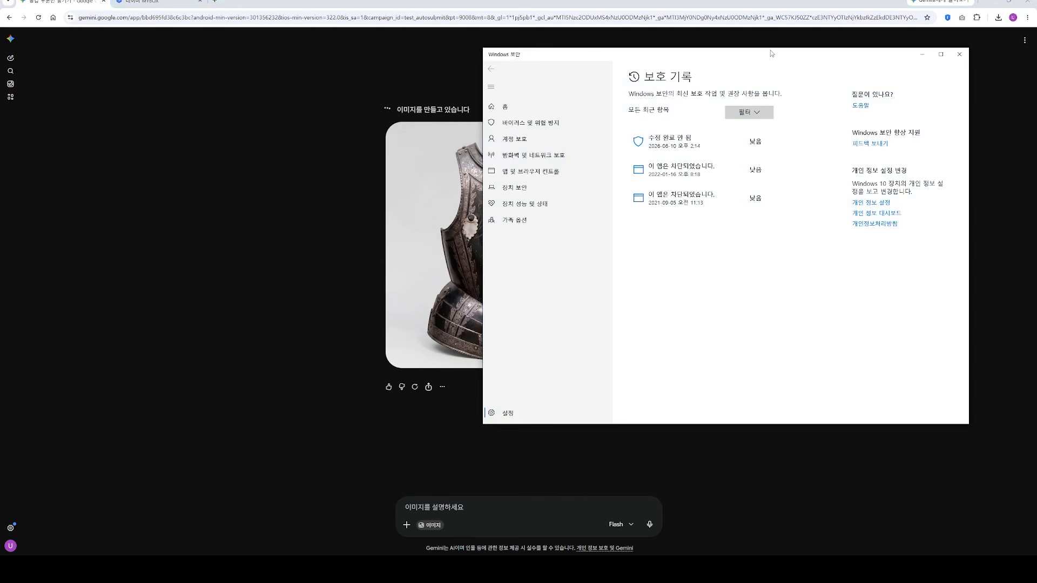
{"action": "left_click_drag", "start_coordinate": [769, 50], "coordinate": [1036, 249]}
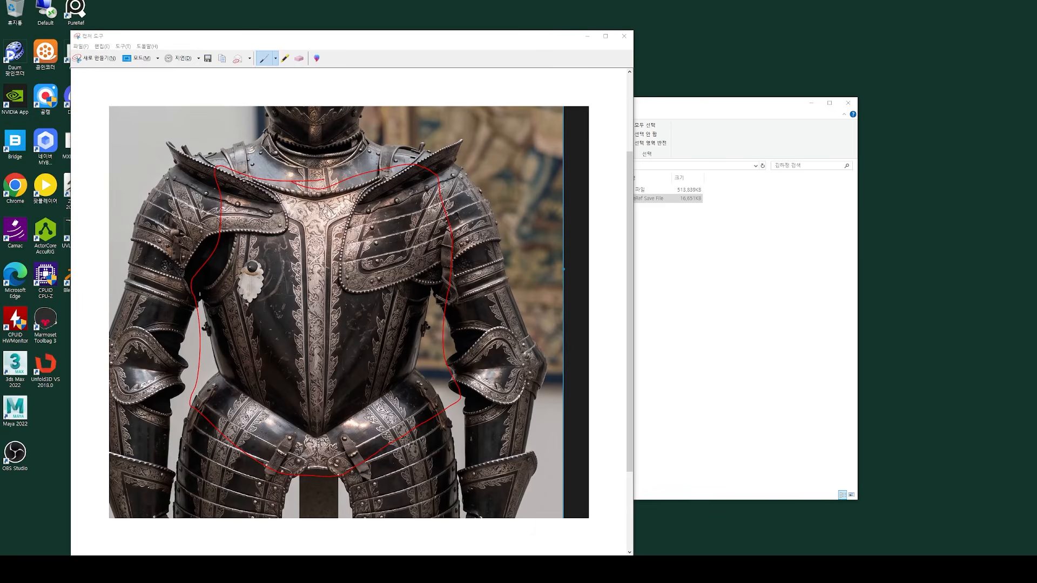
{"action": "left_click_drag", "start_coordinate": [1036, 222], "coordinate": [453, 156]}
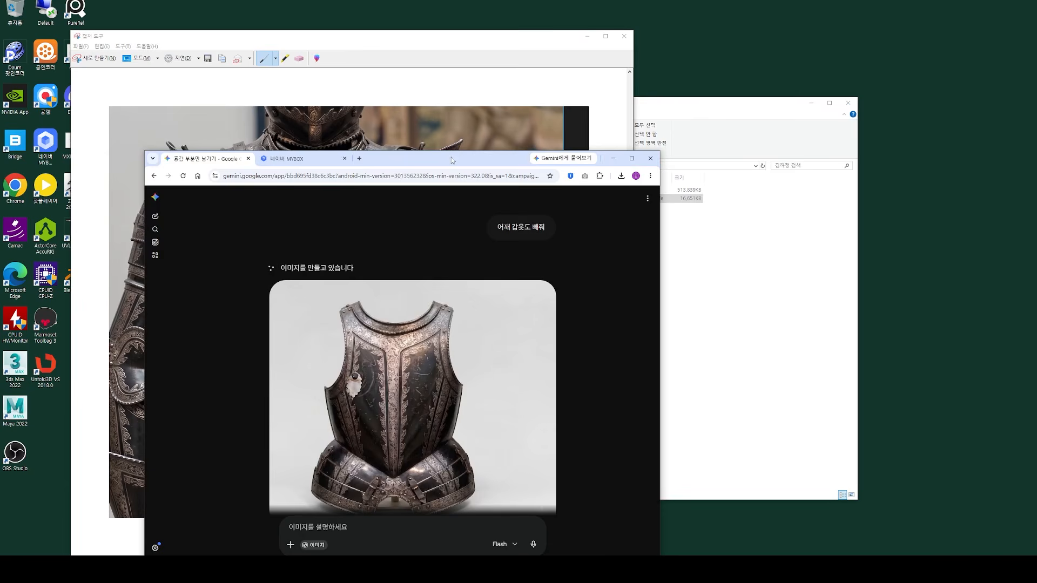
{"action": "double_click", "coordinate": [452, 157]}
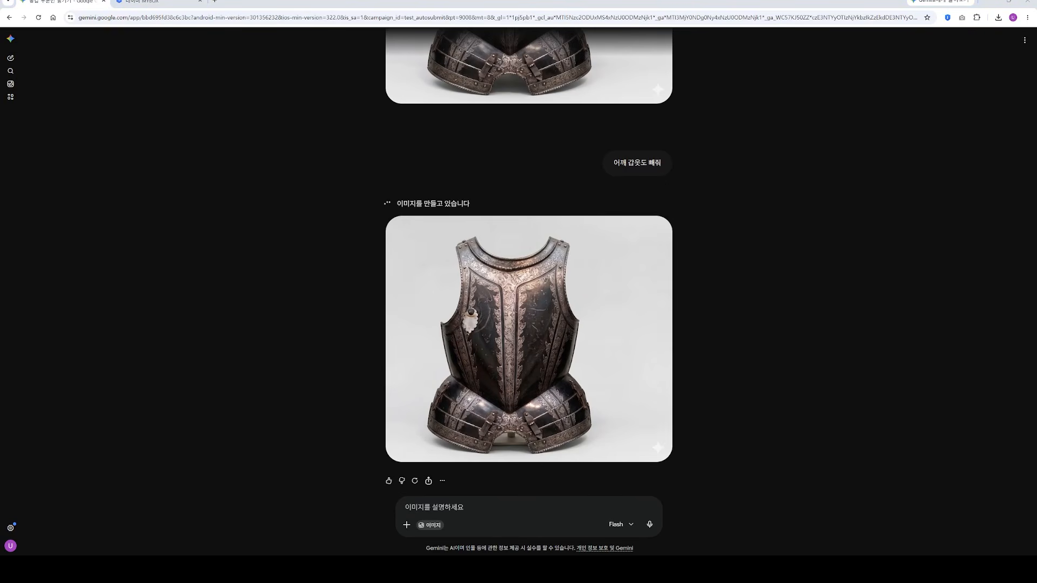
{"action": "key", "text": "alt+Tab"}
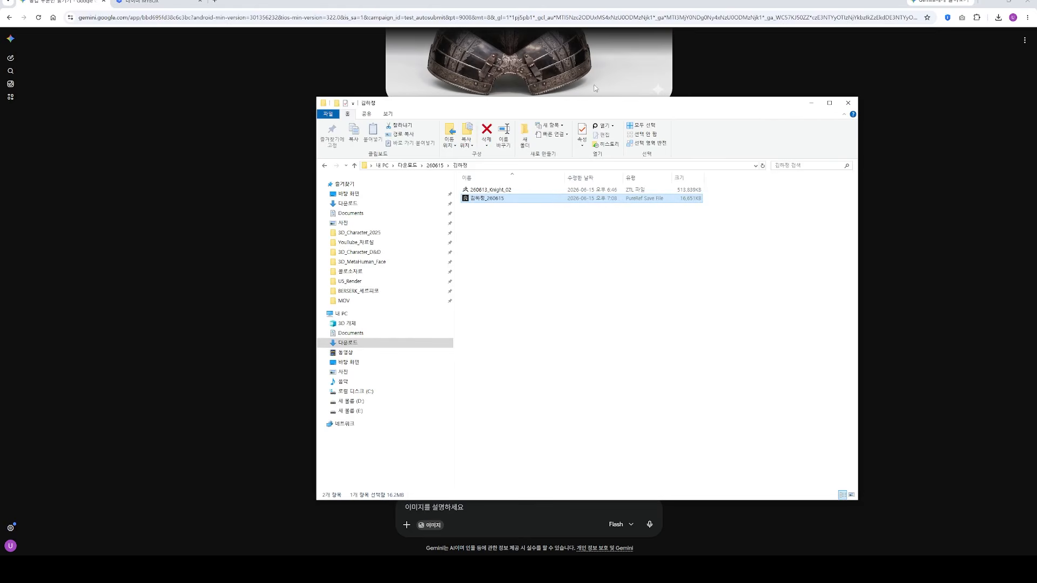
{"action": "left_click_drag", "start_coordinate": [501, 106], "coordinate": [1036, 214]}
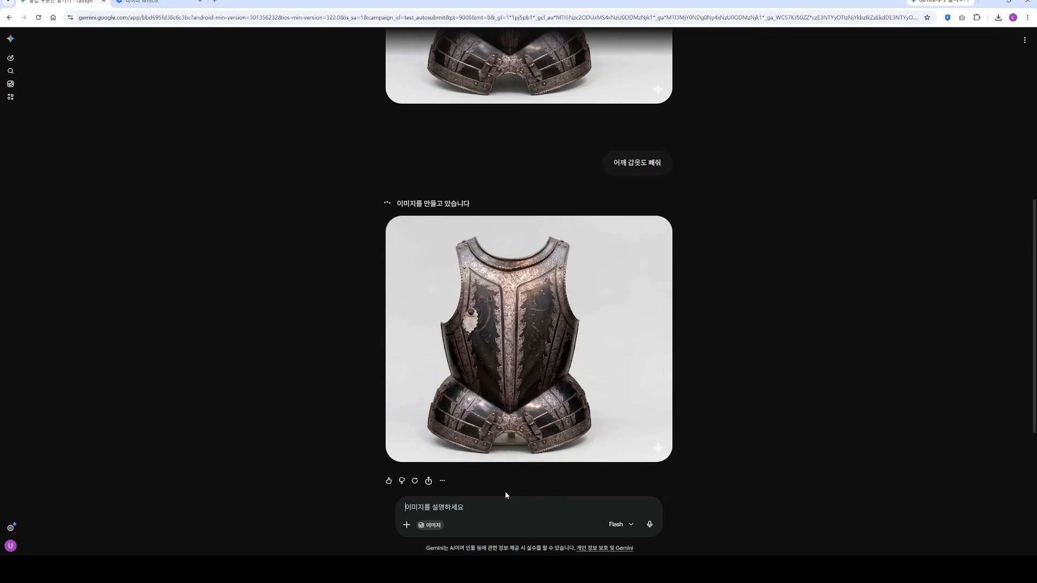
Step: Request a side view of the breastplate with the prompt "위 이미지를 옆 측면 이미지로 만들어줘"
{"action": "type", "text": "옆"}
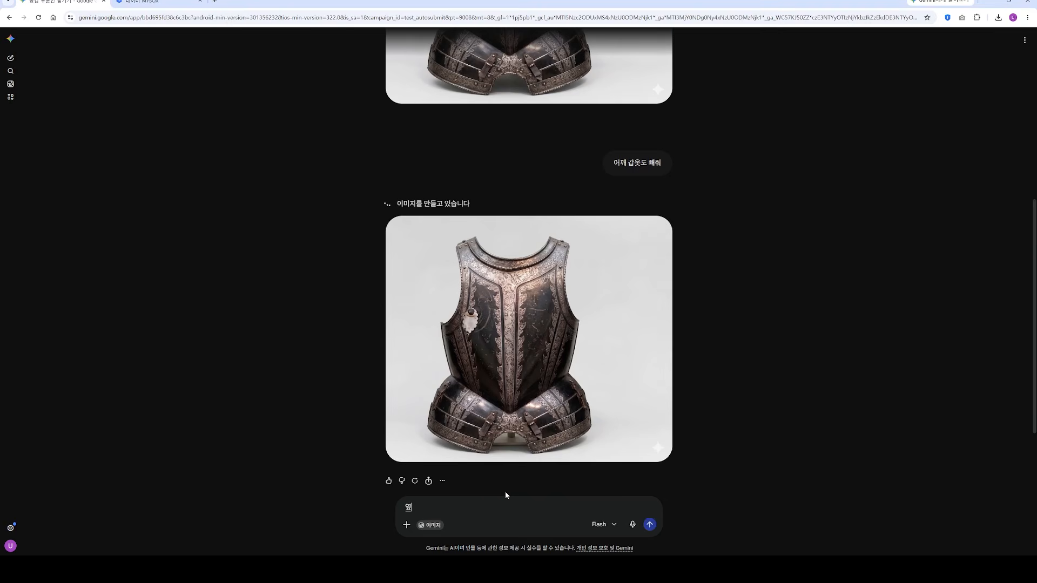
{"action": "type", "text": " 측면 이미지로 만들어줘"}
{"action": "key", "text": "Home"}
{"action": "type", "text": "위 이미질를"}
{"action": "key", "text": "Return"}
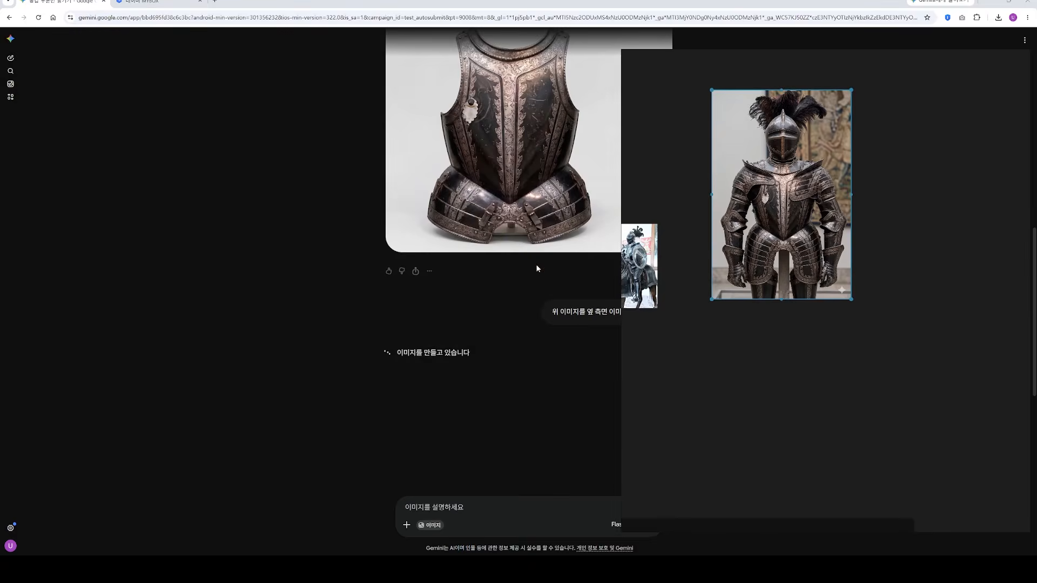
Step: Download the generated front-view breastplate image without shoulder armour and the generated side-view image
{"action": "scroll", "coordinate": [536, 268], "scroll_direction": "up", "scroll_amount": 2}
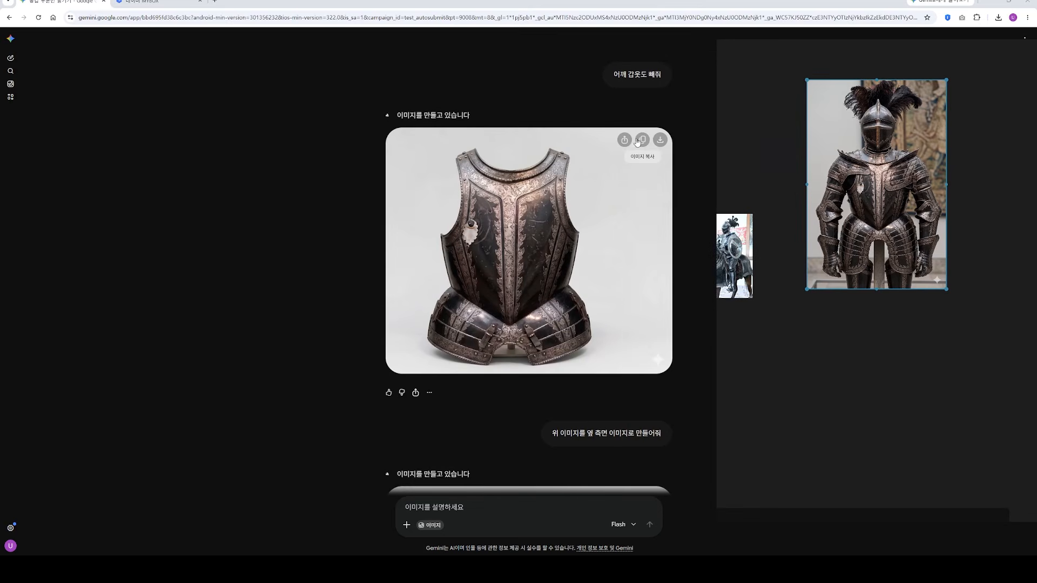
{"action": "left_click", "coordinate": [660, 141]}
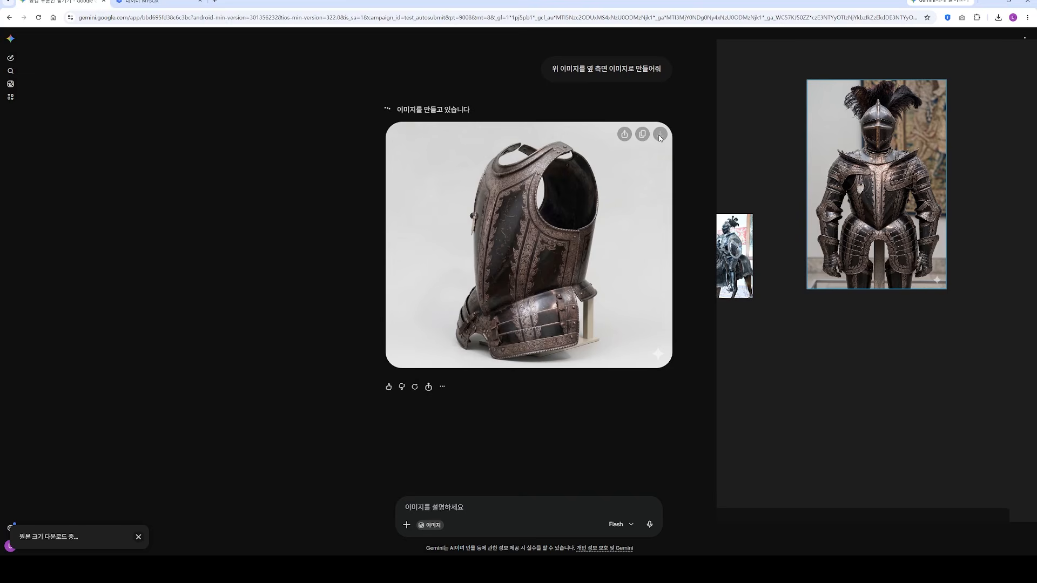
{"action": "scroll", "coordinate": [907, 162], "scroll_direction": "up", "scroll_amount": 4}
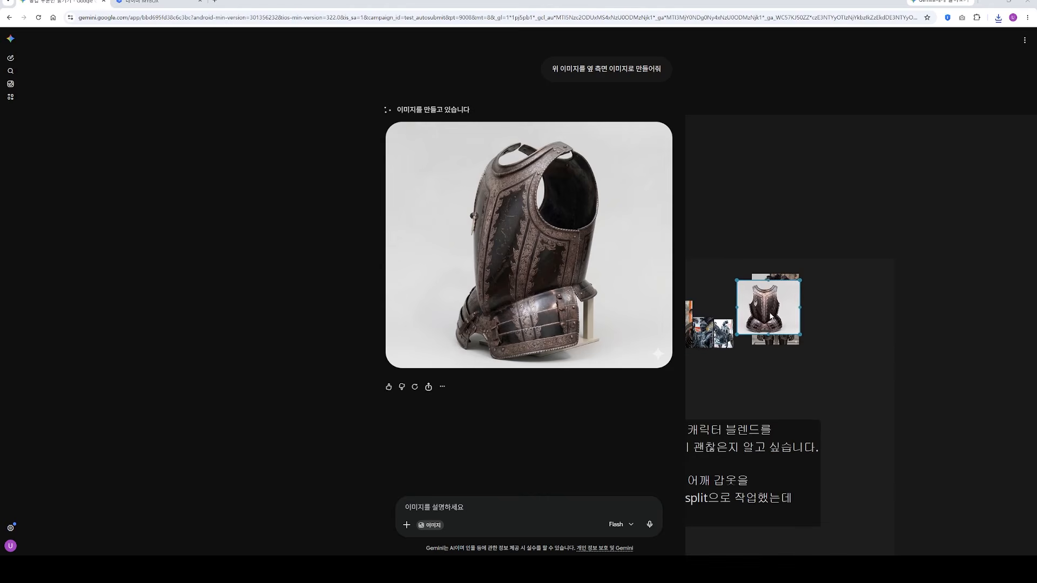
{"action": "left_click", "coordinate": [660, 134]}
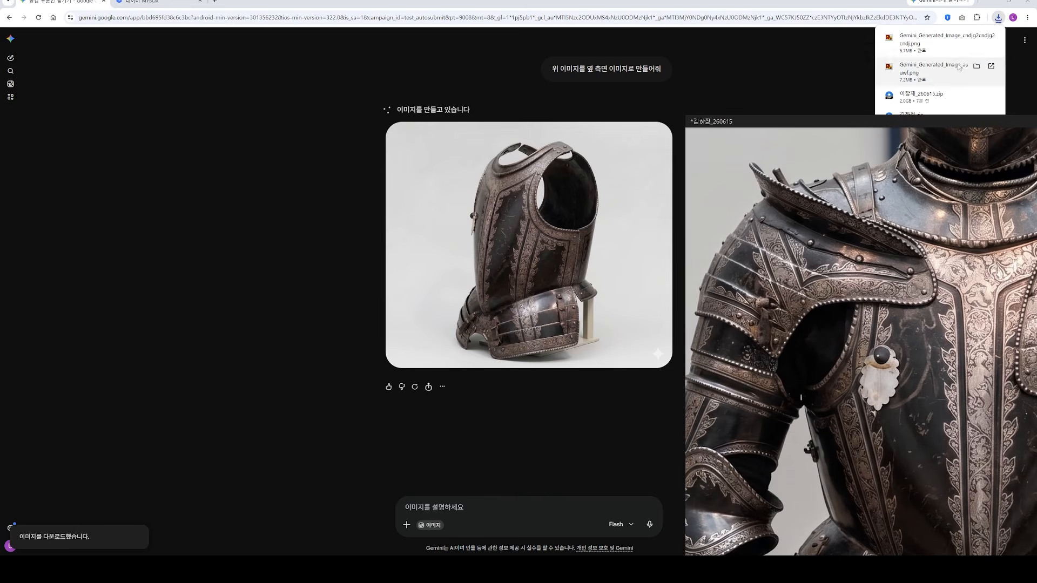
Step: Add the downloaded side view to the PureRef board, below the front view and beside the full knight reference
{"action": "left_click", "coordinate": [978, 39]}
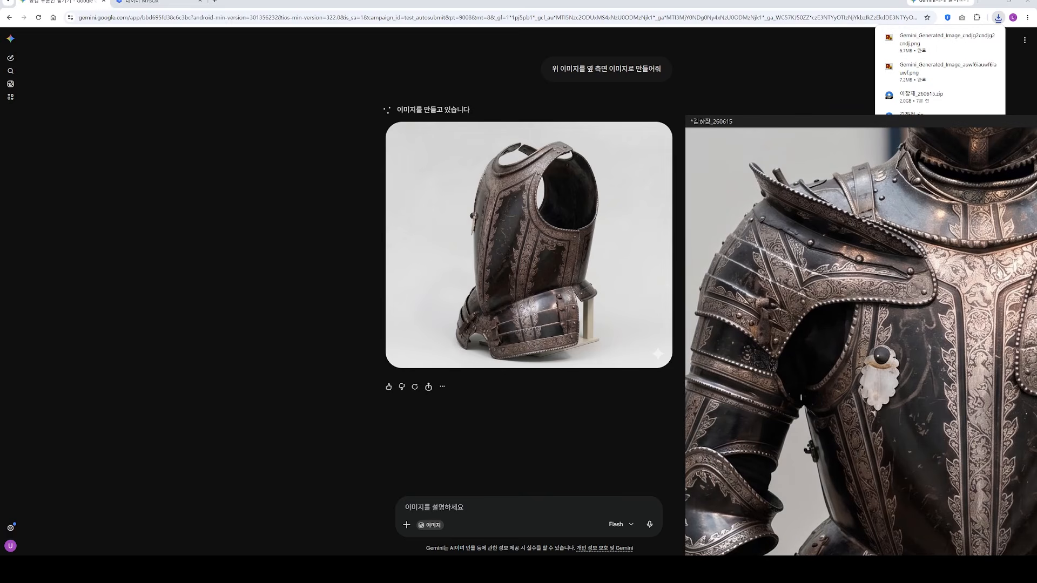
{"action": "left_click_drag", "start_coordinate": [1036, 311], "coordinate": [898, 362]}
{"action": "scroll", "coordinate": [819, 319], "scroll_direction": "down", "scroll_amount": 6}
{"action": "scroll", "coordinate": [820, 320], "scroll_direction": "down", "scroll_amount": 5}
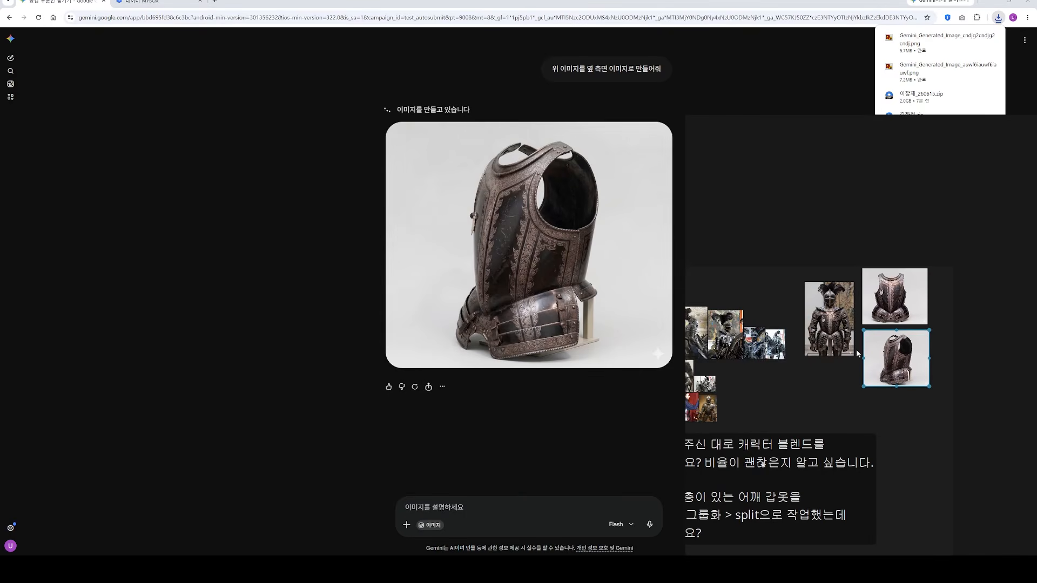
Step: Examine the shoulder plates and breastplate of the dark plumed knight reference up close
{"action": "scroll", "coordinate": [791, 321], "scroll_direction": "up", "scroll_amount": 5}
{"action": "scroll", "coordinate": [820, 318], "scroll_direction": "up", "scroll_amount": 10}
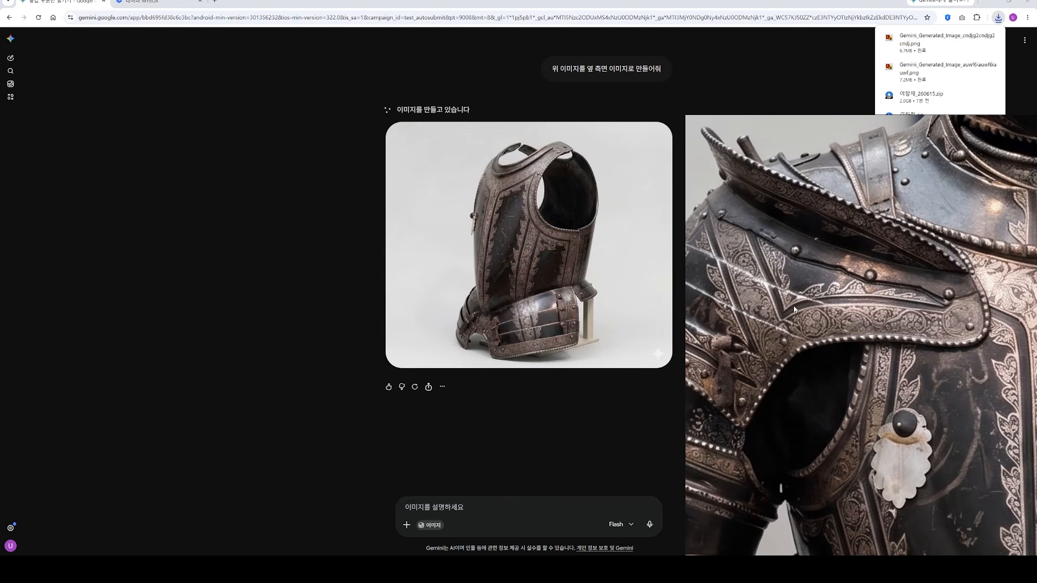
{"action": "middle_click_drag", "start_coordinate": [794, 309], "coordinate": [861, 333]}
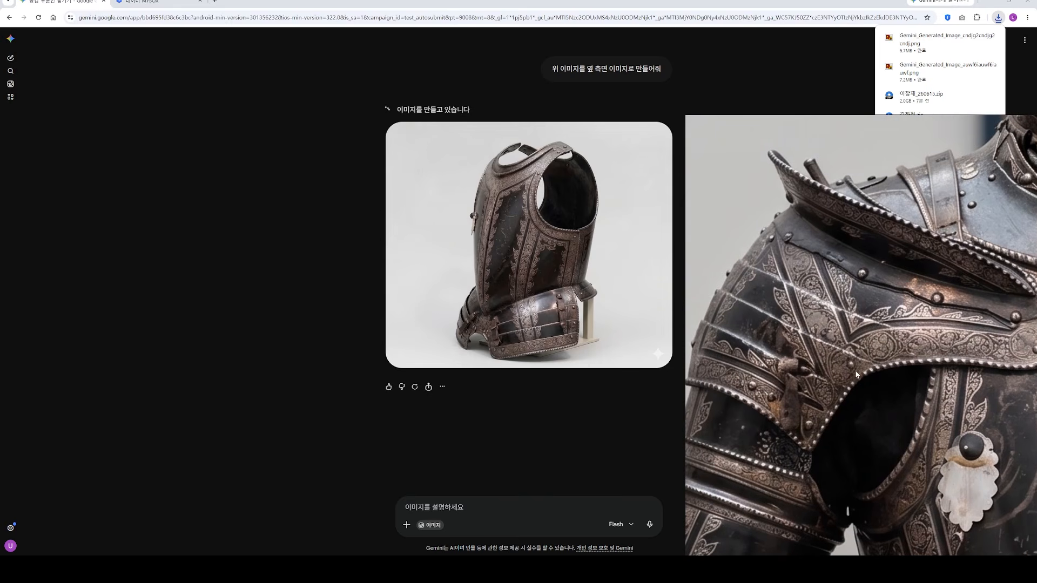
{"action": "scroll", "coordinate": [780, 368], "scroll_direction": "down", "scroll_amount": 5}
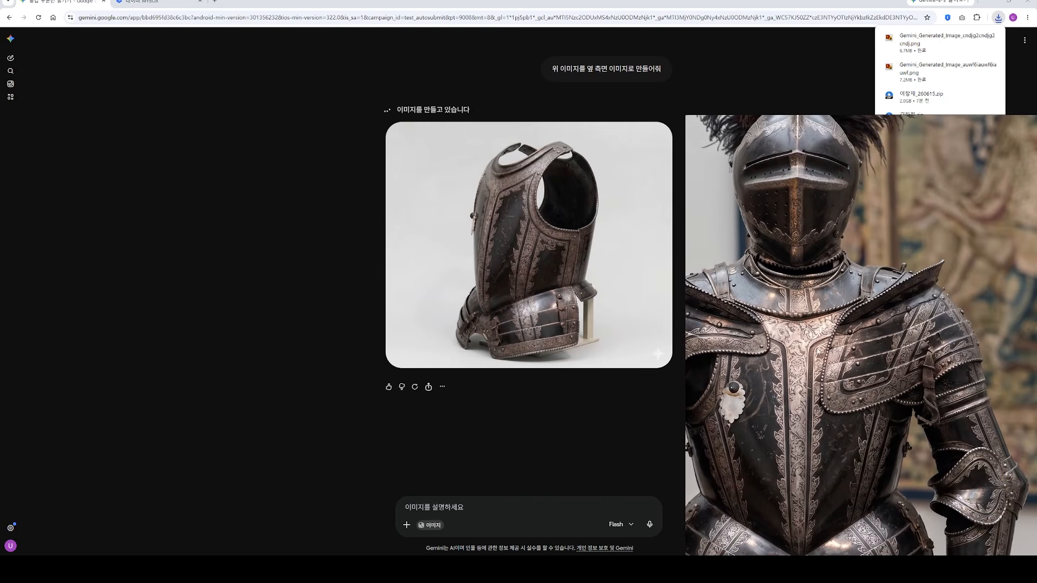
{"action": "scroll", "coordinate": [864, 387], "scroll_direction": "up", "scroll_amount": 3}
{"action": "scroll", "coordinate": [843, 362], "scroll_direction": "down", "scroll_amount": 6}
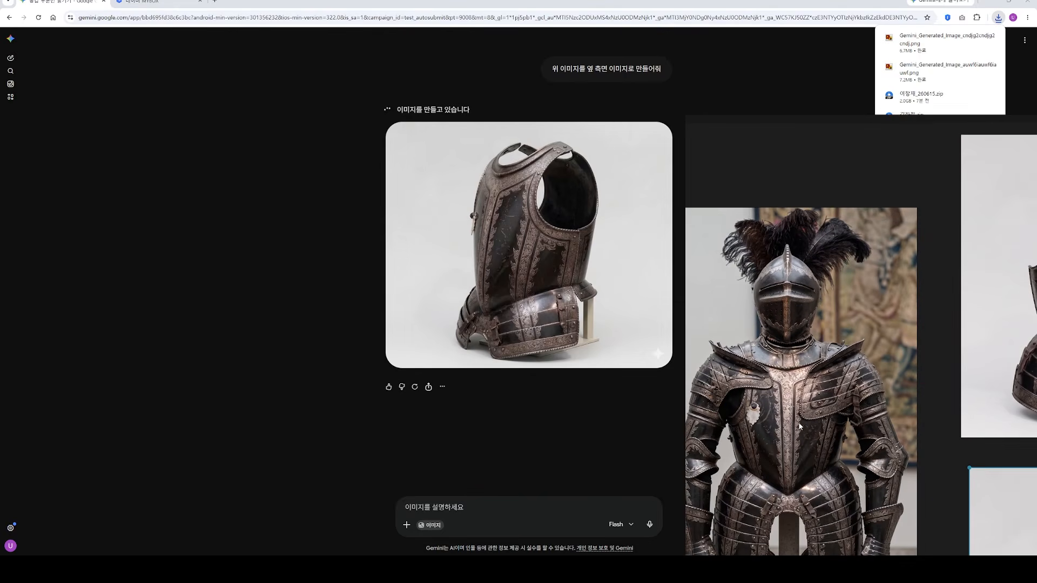
Step: Look through the other armour references on the board for differently shaped shoulder plates
{"action": "scroll", "coordinate": [816, 334], "scroll_direction": "down", "scroll_amount": 6}
{"action": "scroll", "coordinate": [834, 330], "scroll_direction": "up", "scroll_amount": 7}
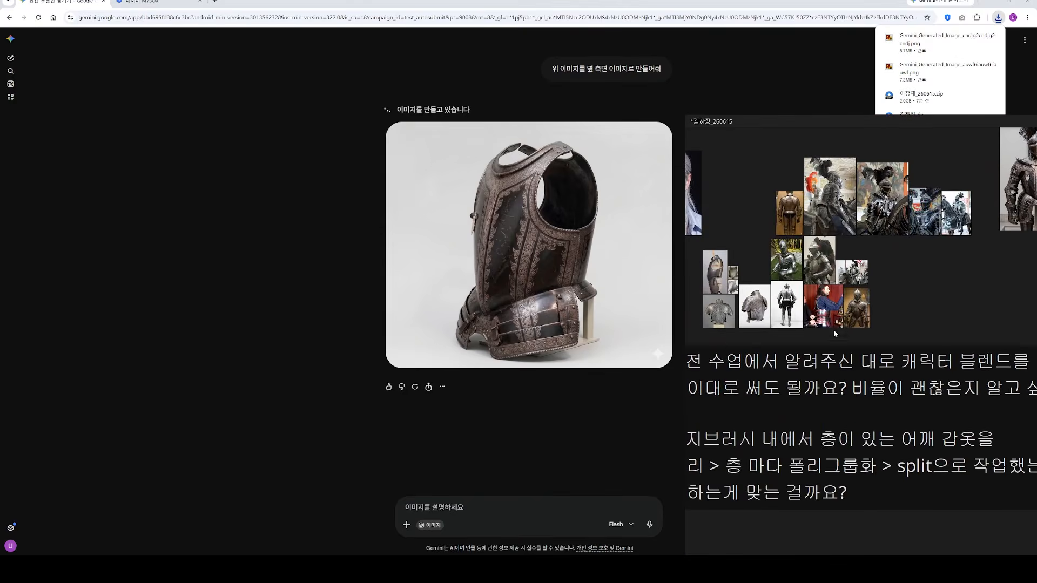
{"action": "scroll", "coordinate": [974, 222], "scroll_direction": "up", "scroll_amount": 8}
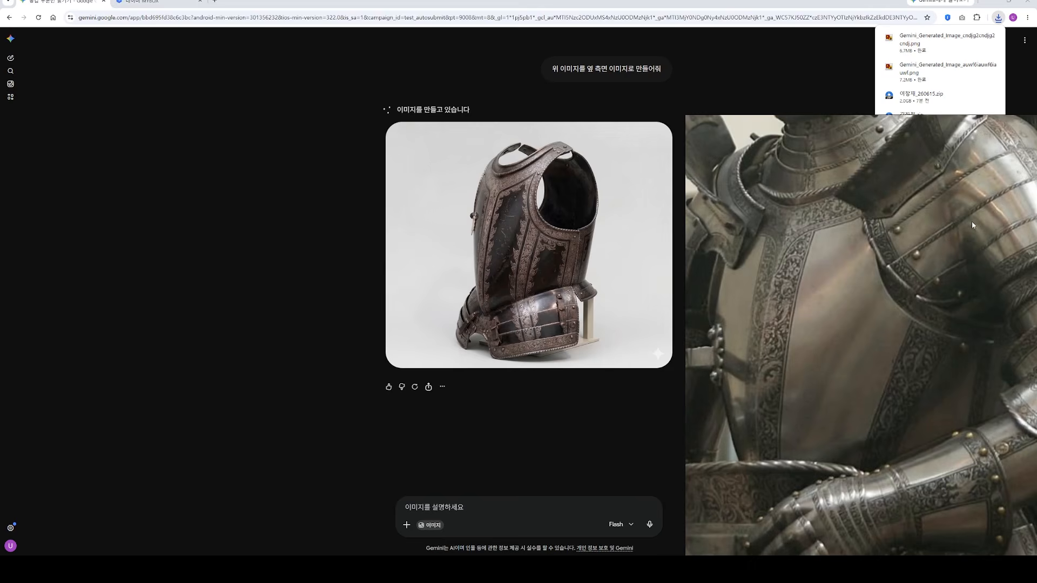
{"action": "scroll", "coordinate": [948, 276], "scroll_direction": "down", "scroll_amount": 7}
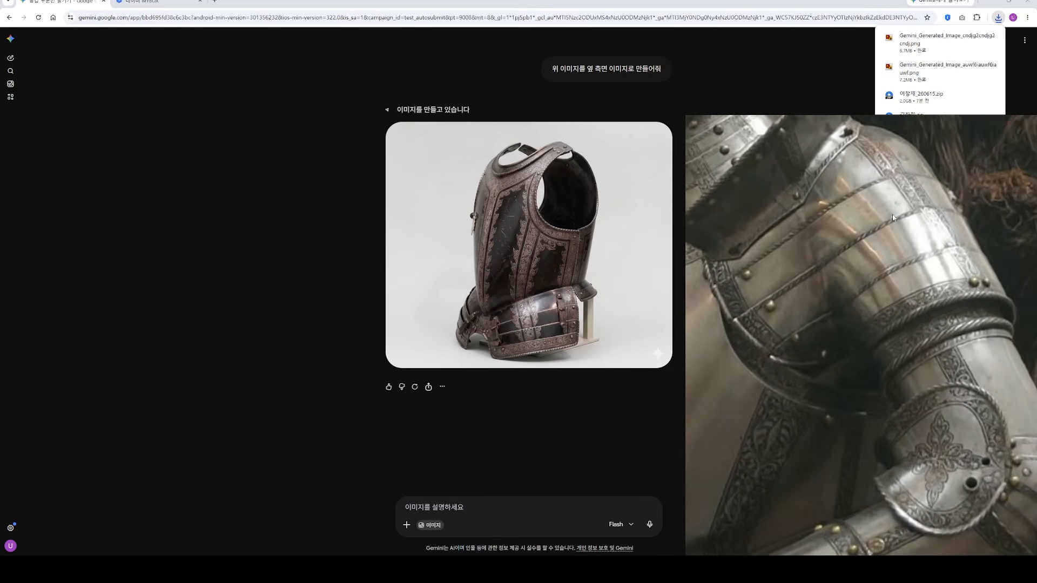
{"action": "scroll", "coordinate": [869, 277], "scroll_direction": "down", "scroll_amount": 6}
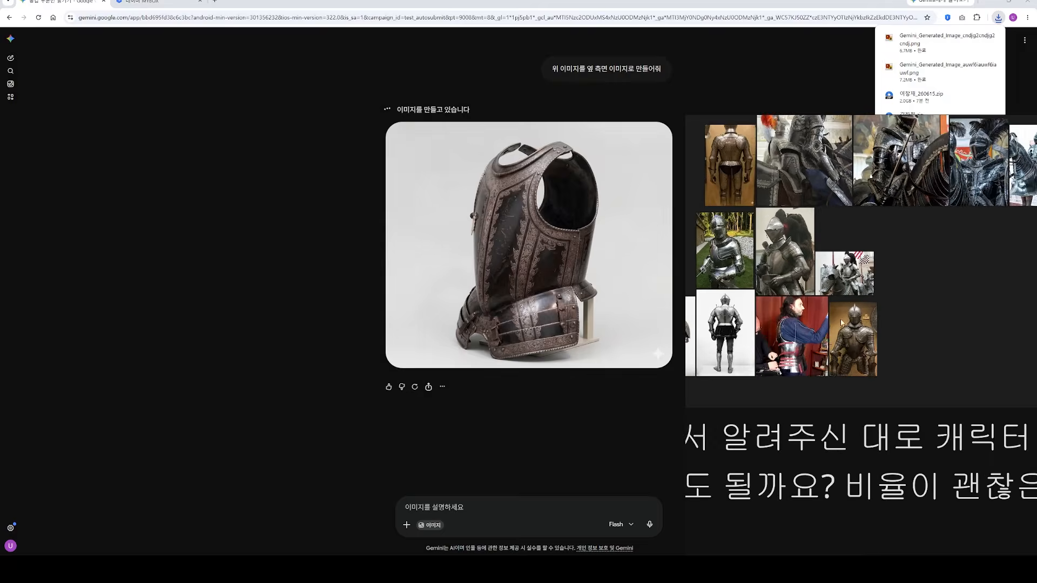
{"action": "scroll", "coordinate": [760, 349], "scroll_direction": "up", "scroll_amount": 9}
{"action": "scroll", "coordinate": [741, 327], "scroll_direction": "down", "scroll_amount": 9}
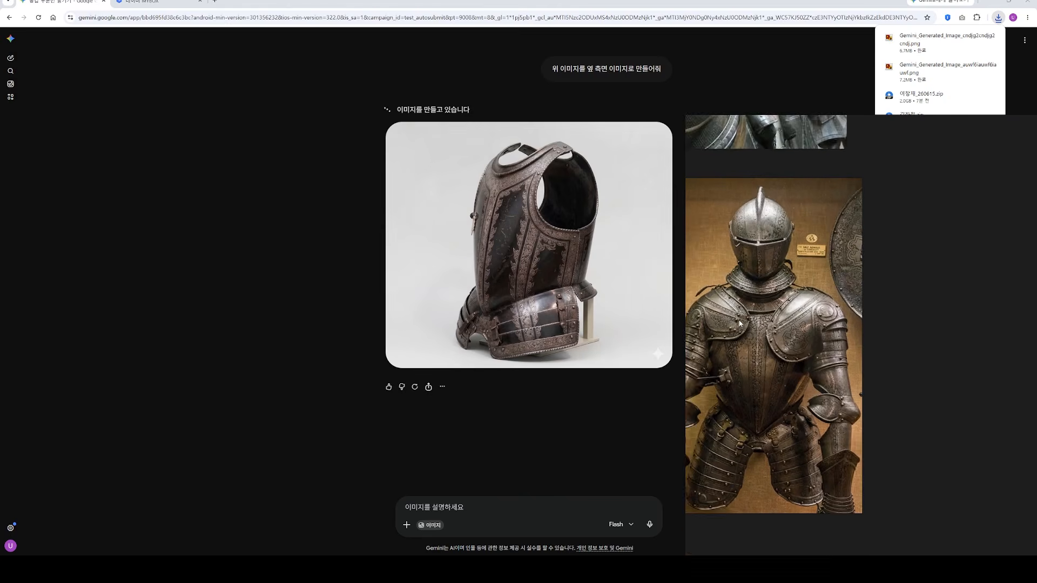
Step: Move the bronze-toned armour reference next to the dark knight image and shift the reference board window over the browser's centre
{"action": "left_click_drag", "start_coordinate": [744, 327], "coordinate": [916, 280]}
{"action": "middle_click_drag", "start_coordinate": [916, 279], "coordinate": [778, 380]}
{"action": "left_click_drag", "start_coordinate": [778, 380], "coordinate": [857, 169]}
{"action": "scroll", "coordinate": [947, 166], "scroll_direction": "up", "scroll_amount": 2}
{"action": "right_click_drag", "start_coordinate": [796, 203], "coordinate": [408, 194]}
{"action": "middle_click_drag", "start_coordinate": [558, 171], "coordinate": [496, 248]}
{"action": "scroll", "coordinate": [475, 222], "scroll_direction": "up", "scroll_amount": 4}
{"action": "scroll", "coordinate": [454, 240], "scroll_direction": "up", "scroll_amount": 5}
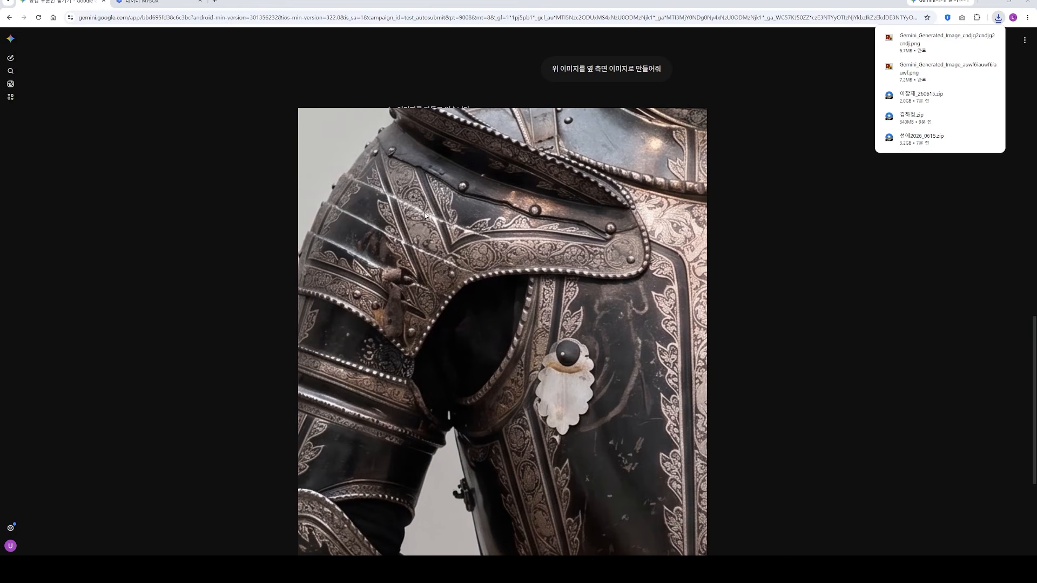
{"action": "scroll", "coordinate": [425, 216], "scroll_direction": "down", "scroll_amount": 5}
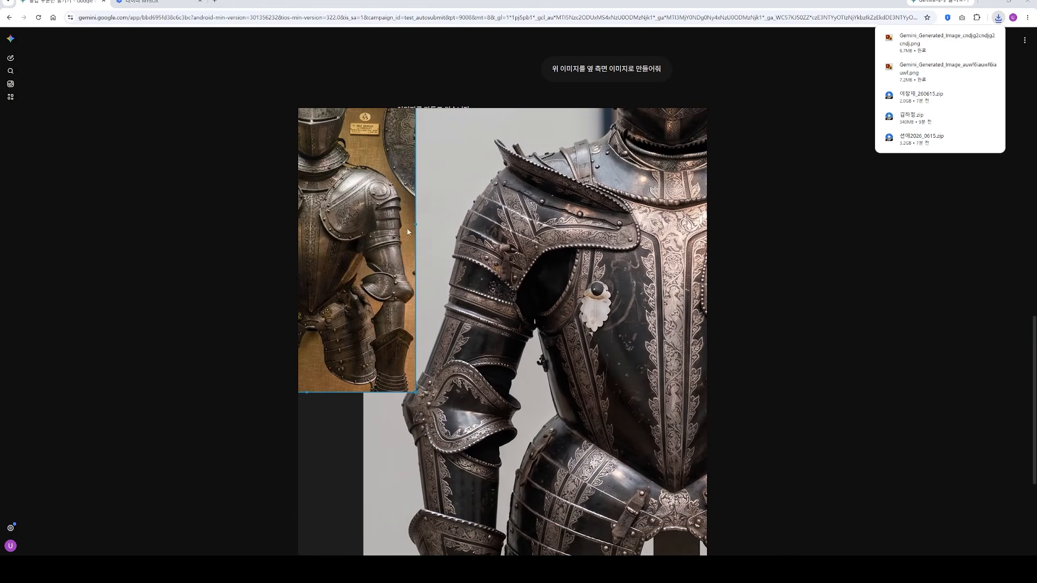
Step: Reposition the bronze-toned armour reference over the dark knight's chest so both right-arm shoulder plates sit side by side
{"action": "left_click_drag", "start_coordinate": [408, 233], "coordinate": [754, 265]}
{"action": "middle_click_drag", "start_coordinate": [753, 266], "coordinate": [603, 257]}
{"action": "left_click_drag", "start_coordinate": [547, 254], "coordinate": [622, 253]}
{"action": "scroll", "coordinate": [533, 228], "scroll_direction": "up", "scroll_amount": 2}
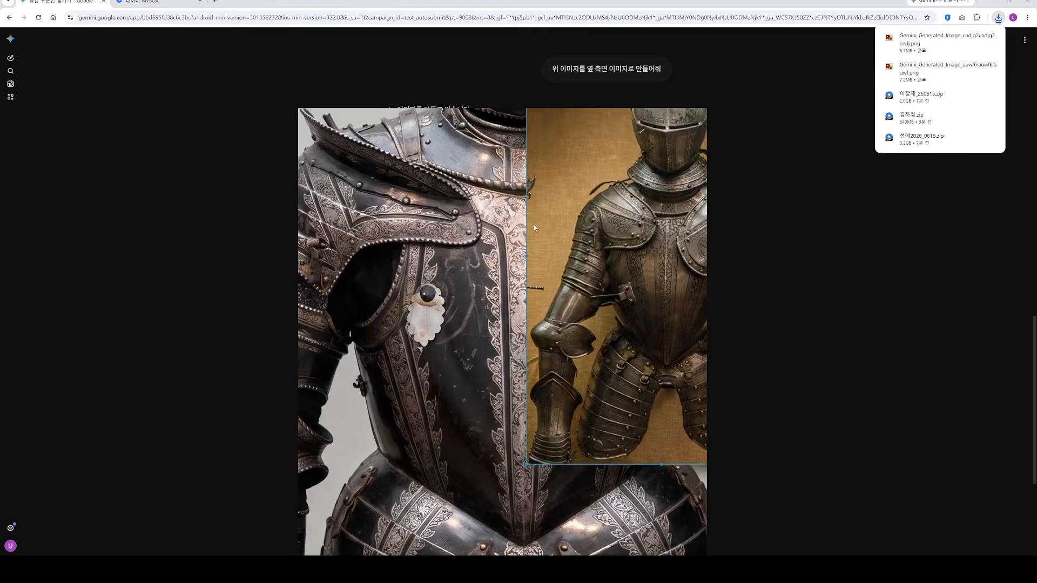
Step: Compare the layered shoulder plates and armhole openings of the bronze-toned armour with those of the dark knight
{"action": "scroll", "coordinate": [535, 228], "scroll_direction": "up", "scroll_amount": 1}
{"action": "middle_click_drag", "start_coordinate": [648, 201], "coordinate": [486, 249]}
{"action": "scroll", "coordinate": [532, 260], "scroll_direction": "up", "scroll_amount": 5}
{"action": "scroll", "coordinate": [546, 268], "scroll_direction": "down", "scroll_amount": 3}
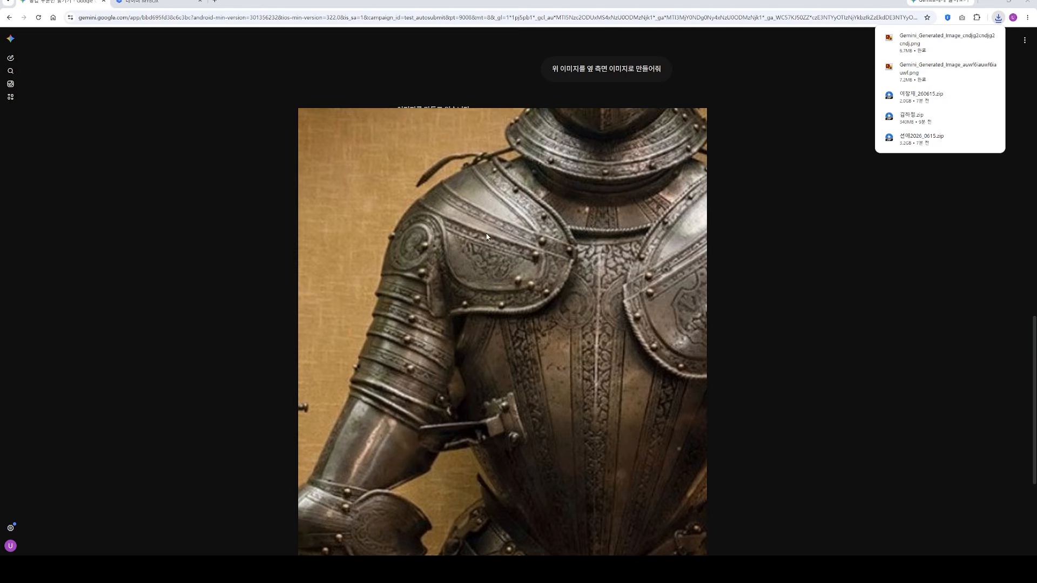
{"action": "scroll", "coordinate": [488, 250], "scroll_direction": "down", "scroll_amount": 3}
{"action": "middle_click_drag", "start_coordinate": [334, 265], "coordinate": [467, 232]}
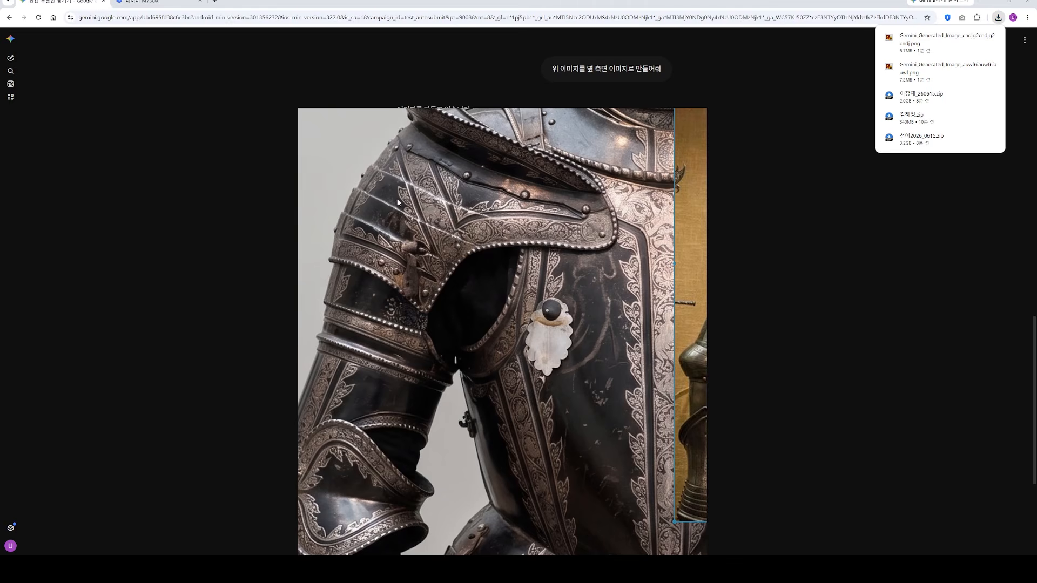
{"action": "scroll", "coordinate": [408, 217], "scroll_direction": "down", "scroll_amount": 4}
{"action": "middle_click_drag", "start_coordinate": [427, 233], "coordinate": [387, 217]}
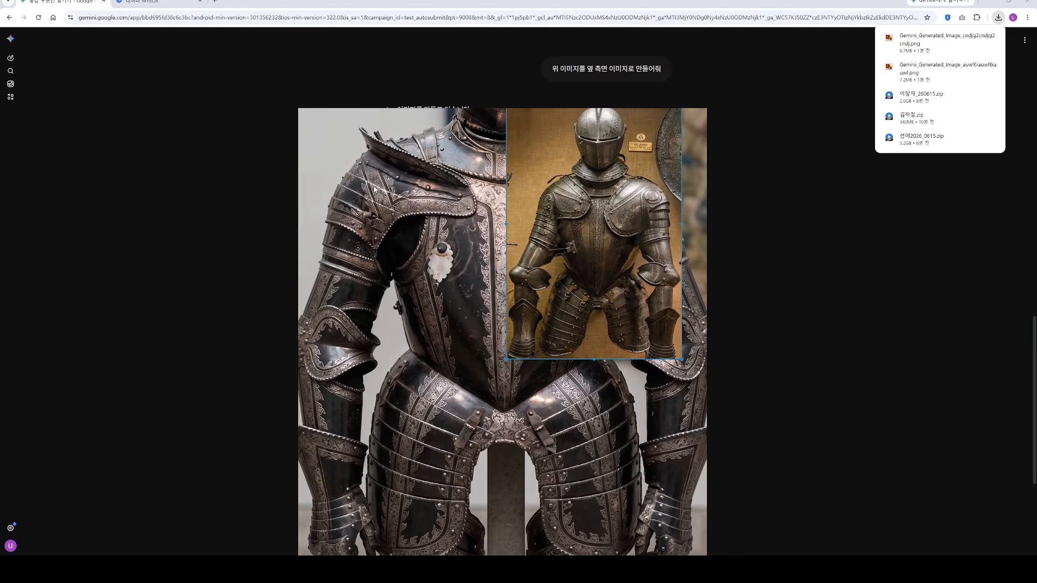
{"action": "scroll", "coordinate": [553, 214], "scroll_direction": "up", "scroll_amount": 3}
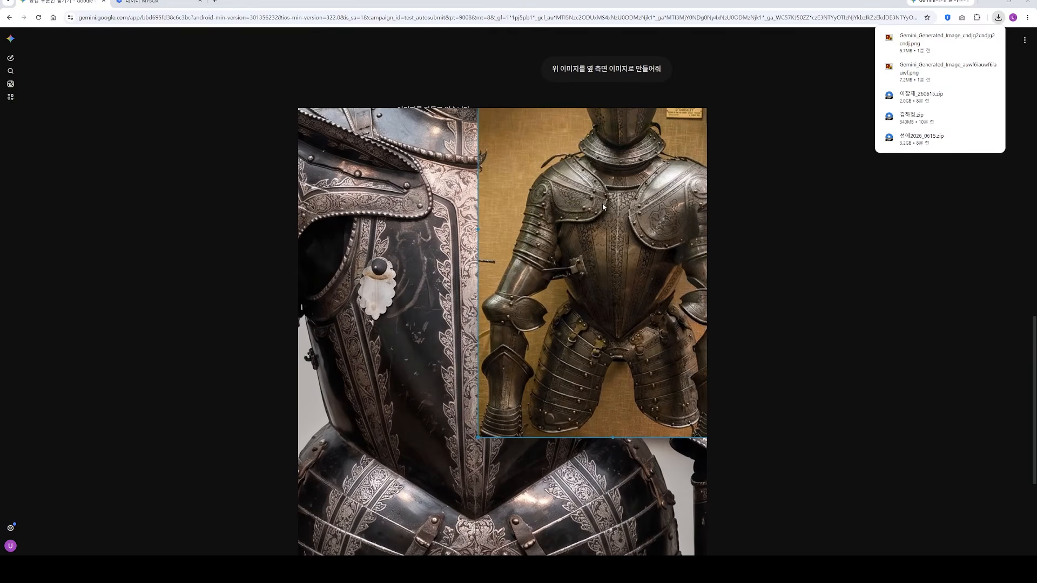
{"action": "middle_click_drag", "start_coordinate": [602, 204], "coordinate": [627, 220]}
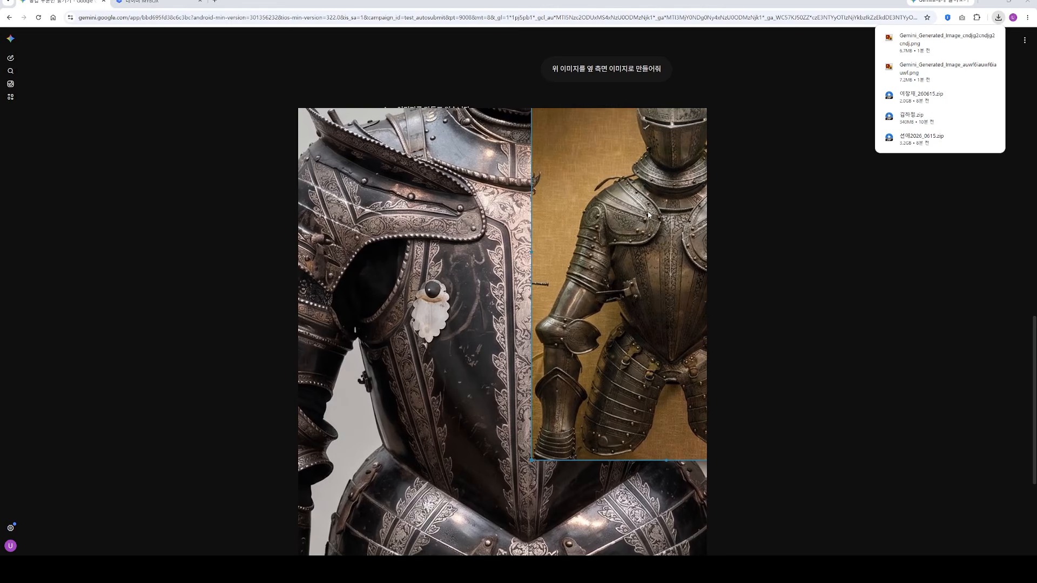
{"action": "middle_click_drag", "start_coordinate": [588, 233], "coordinate": [609, 269]}
{"action": "left_click_drag", "start_coordinate": [601, 277], "coordinate": [546, 283]}
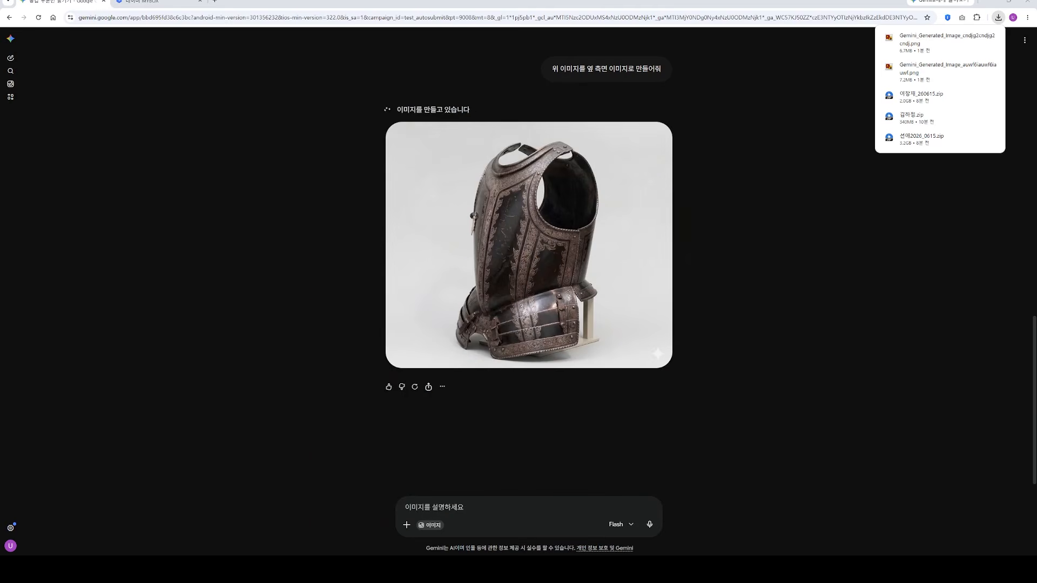
Step: Compare the torso and shoulder proportions of the bronze-toned armour with the full dark knight reference
{"action": "right_click_drag", "start_coordinate": [1036, 345], "coordinate": [443, 236]}
{"action": "middle_click_drag", "start_coordinate": [442, 236], "coordinate": [463, 249]}
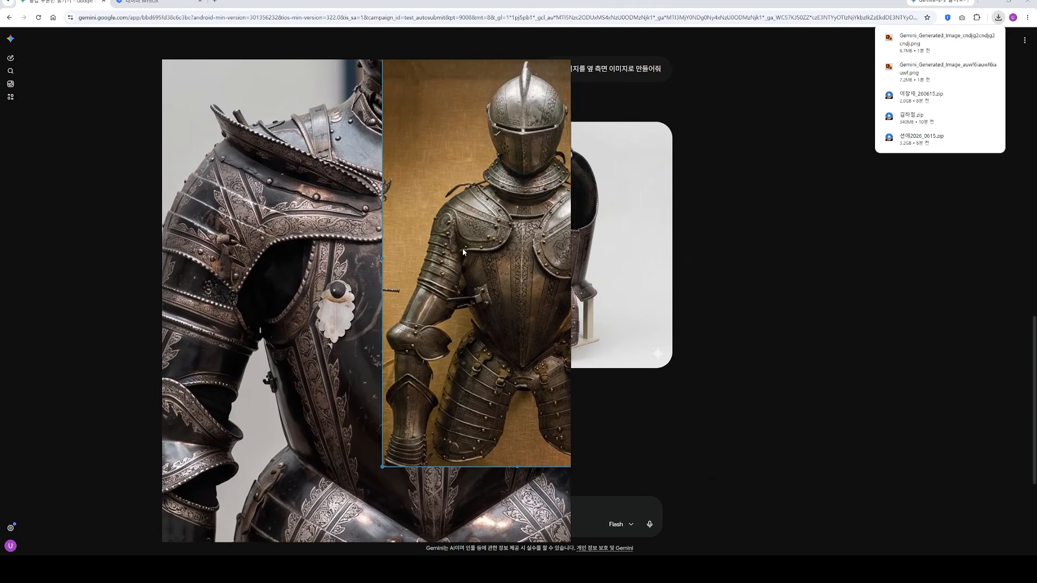
{"action": "scroll", "coordinate": [463, 248], "scroll_direction": "down", "scroll_amount": 3}
{"action": "left_click_drag", "start_coordinate": [445, 286], "coordinate": [489, 293]}
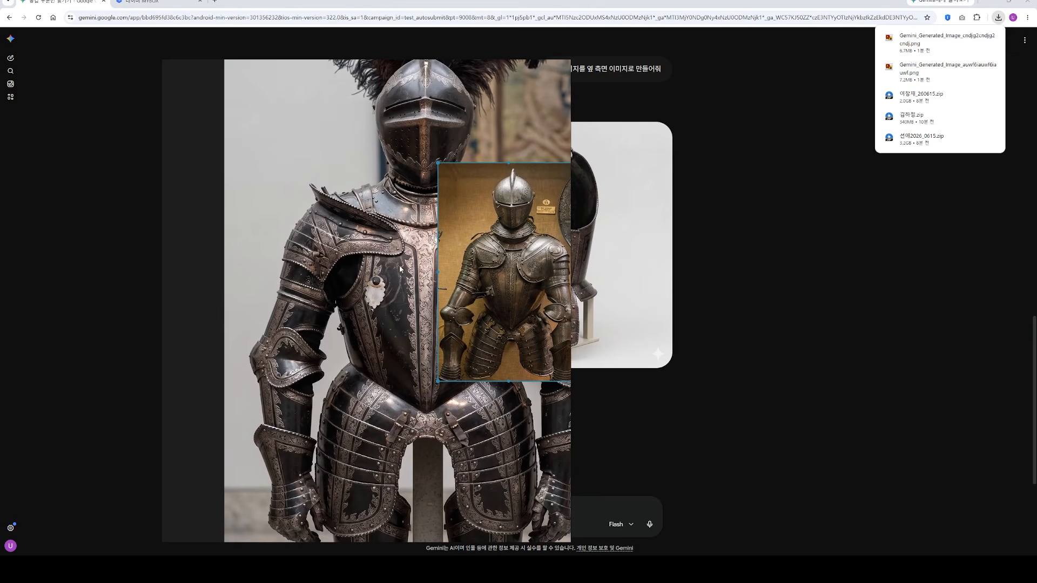
{"action": "scroll", "coordinate": [369, 254], "scroll_direction": "down", "scroll_amount": 3}
{"action": "mouse_move", "coordinate": [417, 279]}
{"action": "left_mouse_down"}
{"action": "mouse_move", "coordinate": [551, 268]}
{"action": "mouse_move", "coordinate": [423, 248]}
{"action": "mouse_move", "coordinate": [498, 257]}
{"action": "mouse_move", "coordinate": [424, 262]}
{"action": "left_mouse_up"}
{"action": "scroll", "coordinate": [416, 246], "scroll_direction": "up", "scroll_amount": 3}
{"action": "scroll", "coordinate": [409, 254], "scroll_direction": "down", "scroll_amount": 5}
{"action": "middle_click_drag", "start_coordinate": [432, 263], "coordinate": [368, 263]}
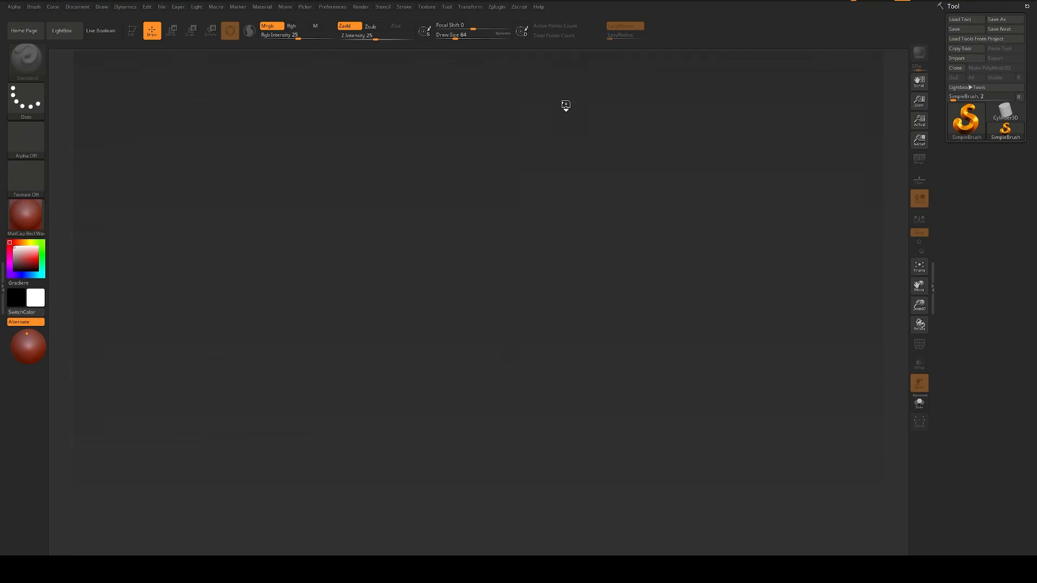
Step: Switch to ZBrush, load the Knight_02 model, place it on the canvas in edit mode and frame its front view
{"action": "left_click", "coordinate": [858, 55]}
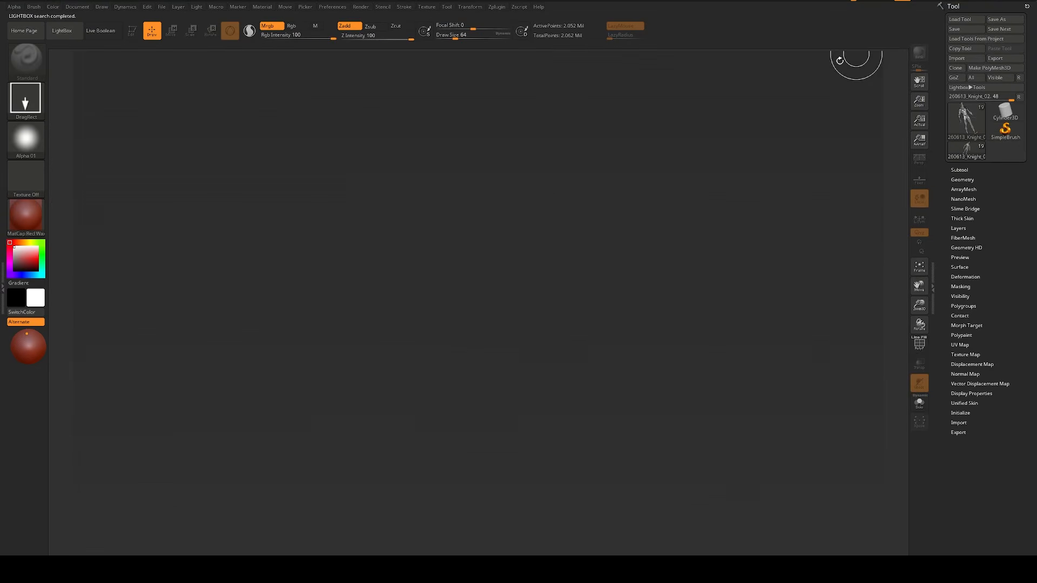
{"action": "left_click_drag", "start_coordinate": [324, 130], "coordinate": [231, 206]}
{"action": "left_click", "coordinate": [133, 30]}
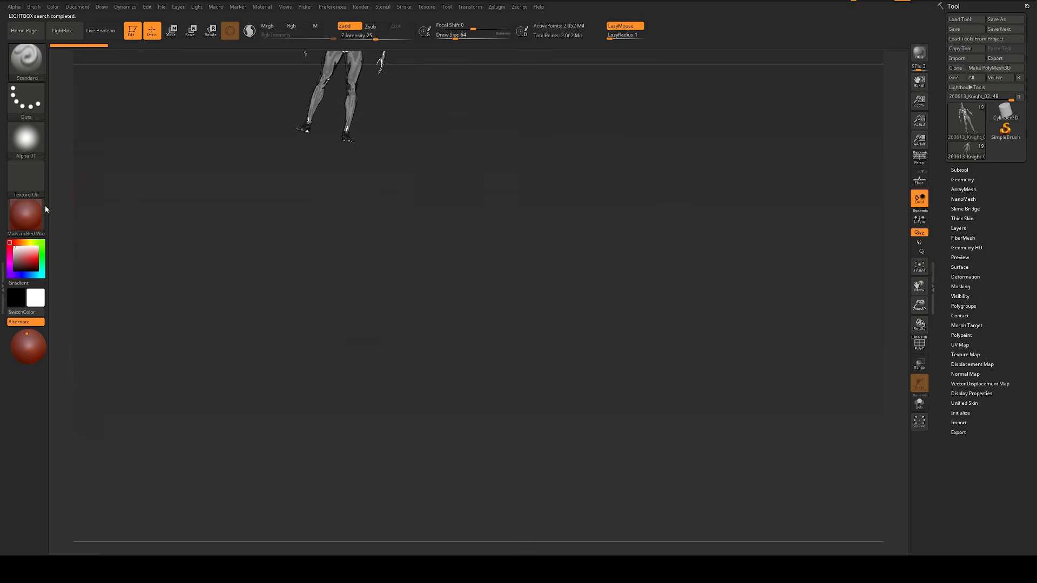
{"action": "left_click_drag", "start_coordinate": [248, 146], "coordinate": [284, 203]}
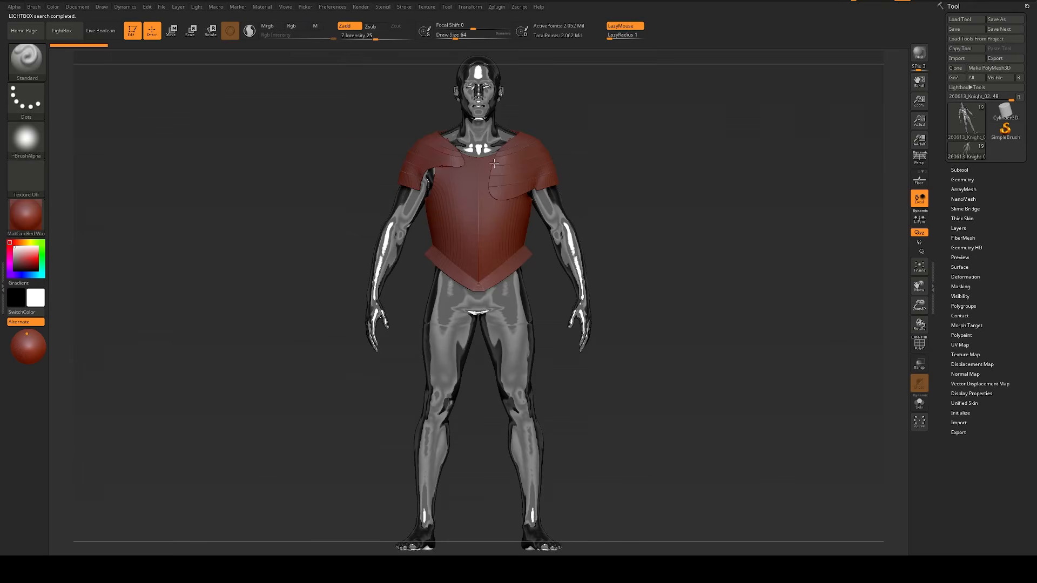
Step: Apply the Viewport_Skin3 material to the body and armour in perspective view, and set the active colour to grey to darken the armour
{"action": "left_click", "coordinate": [26, 215]}
{"action": "left_click", "coordinate": [542, 296]}
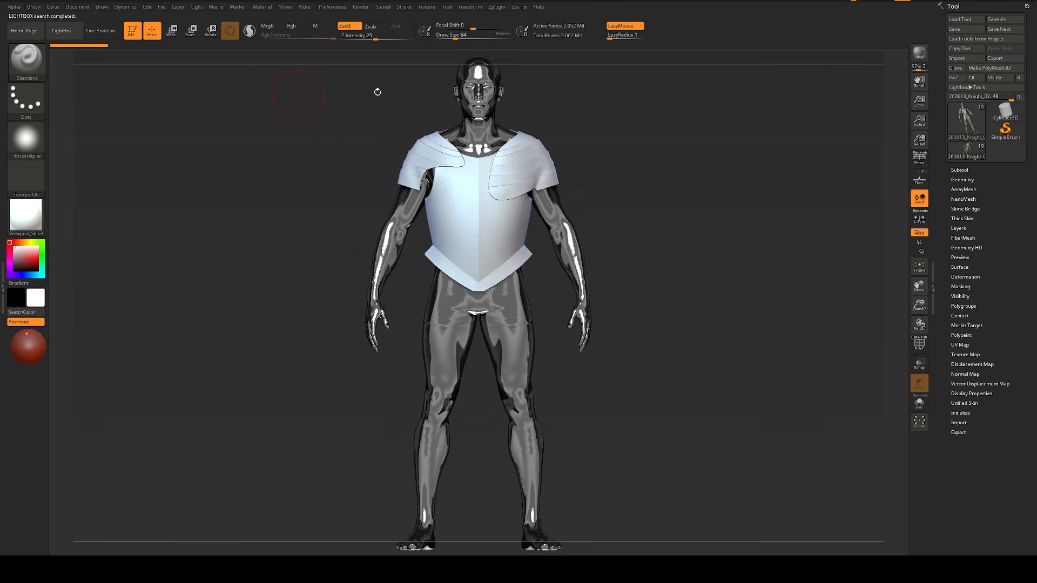
{"action": "key", "text": "p"}
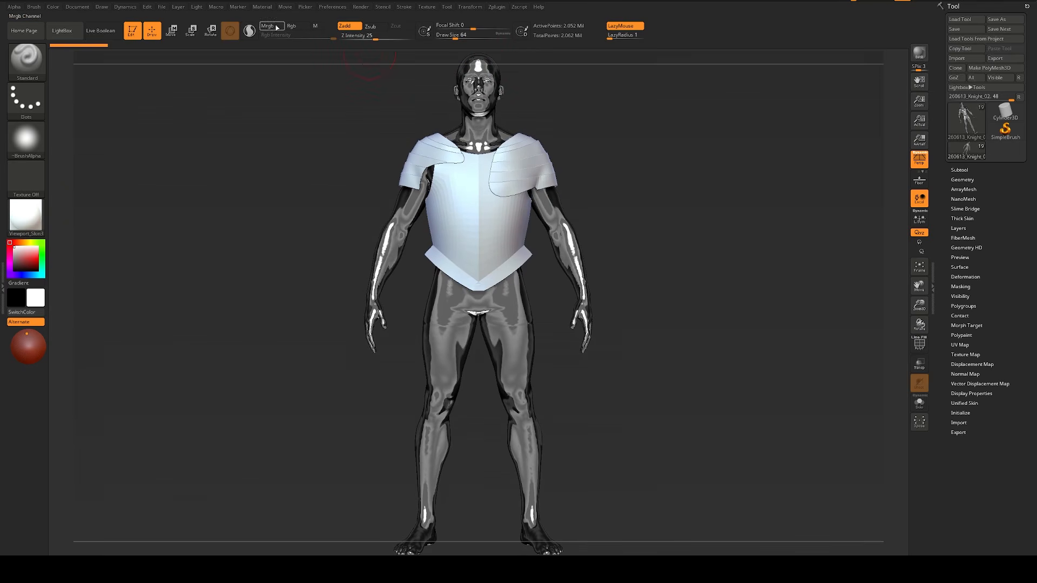
{"action": "left_click", "coordinate": [315, 26]}
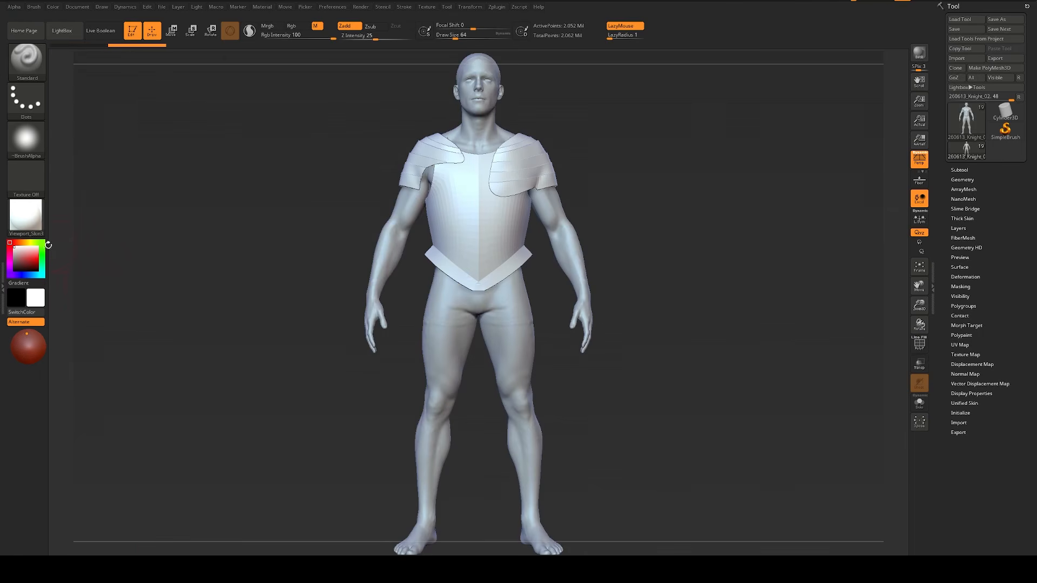
{"action": "mouse_move", "coordinate": [17, 254]}
{"action": "left_mouse_down"}
{"action": "mouse_move", "coordinate": [4, 268]}
{"action": "mouse_move", "coordinate": [6, 260]}
{"action": "left_mouse_up"}
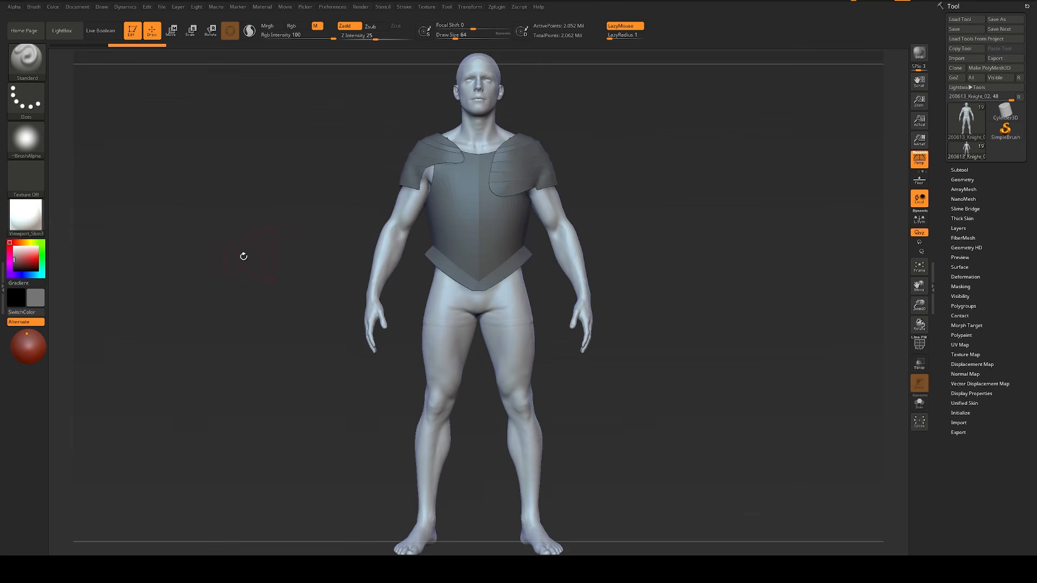
Step: Inspect the bare body in isolation from the front and bring the armour back into view
{"action": "mouse_move", "coordinate": [243, 257]}
{"action": "left_mouse_down", "text": "alt"}
{"action": "mouse_move", "coordinate": [264, 234]}
{"action": "mouse_move", "coordinate": [245, 228]}
{"action": "left_mouse_up", "text": "alt"}
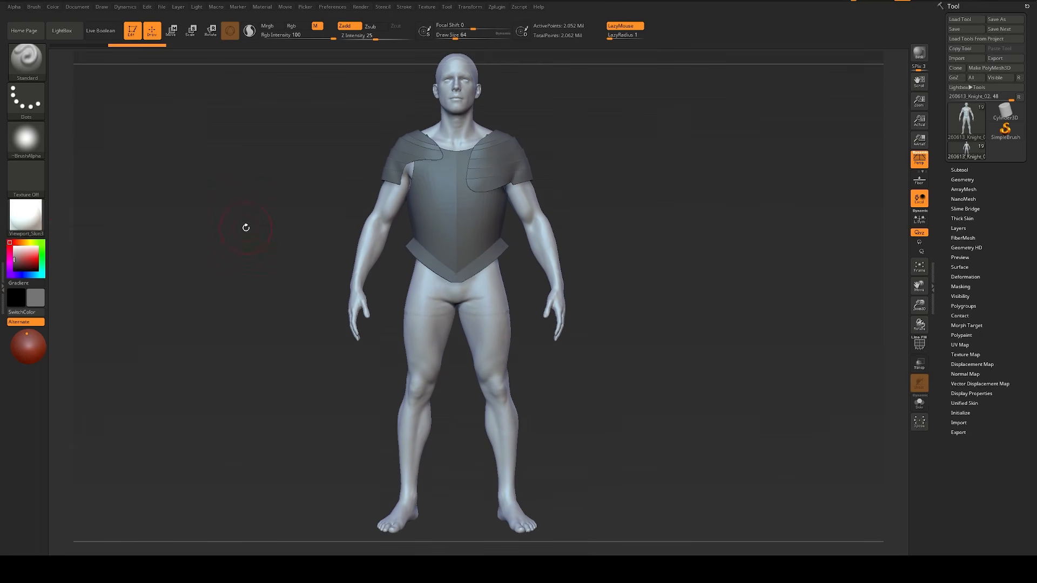
{"action": "left_click_drag", "start_coordinate": [610, 178], "coordinate": [606, 183], "text": "alt"}
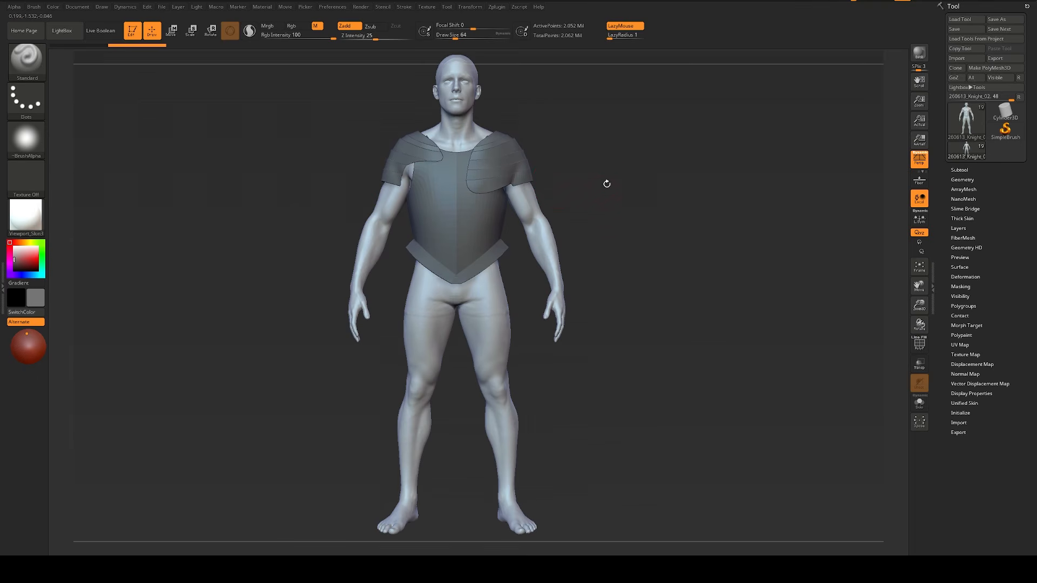
{"action": "left_click", "coordinate": [715, 214]}
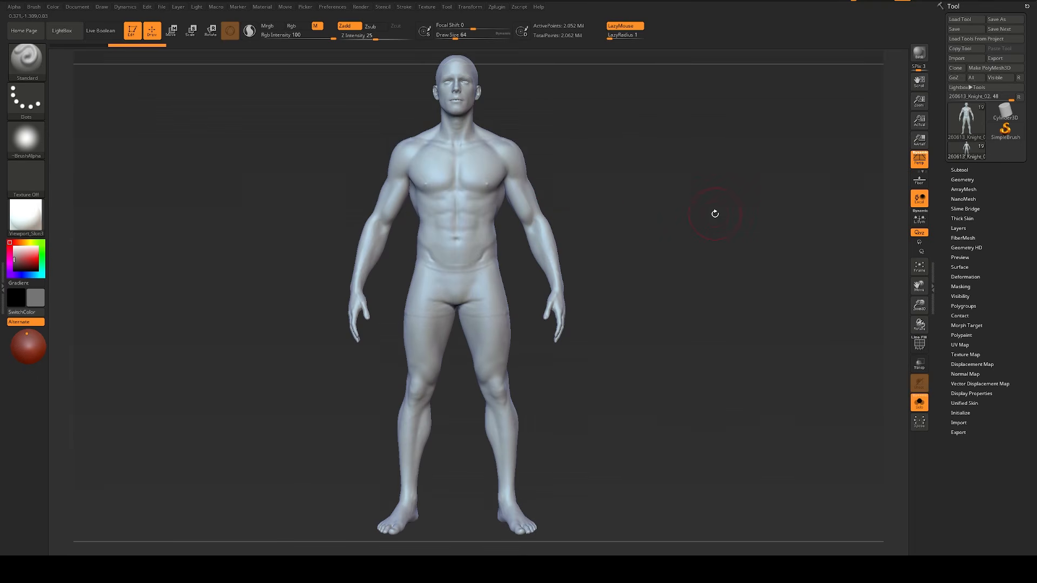
{"action": "left_click_drag", "start_coordinate": [748, 220], "coordinate": [711, 232]}
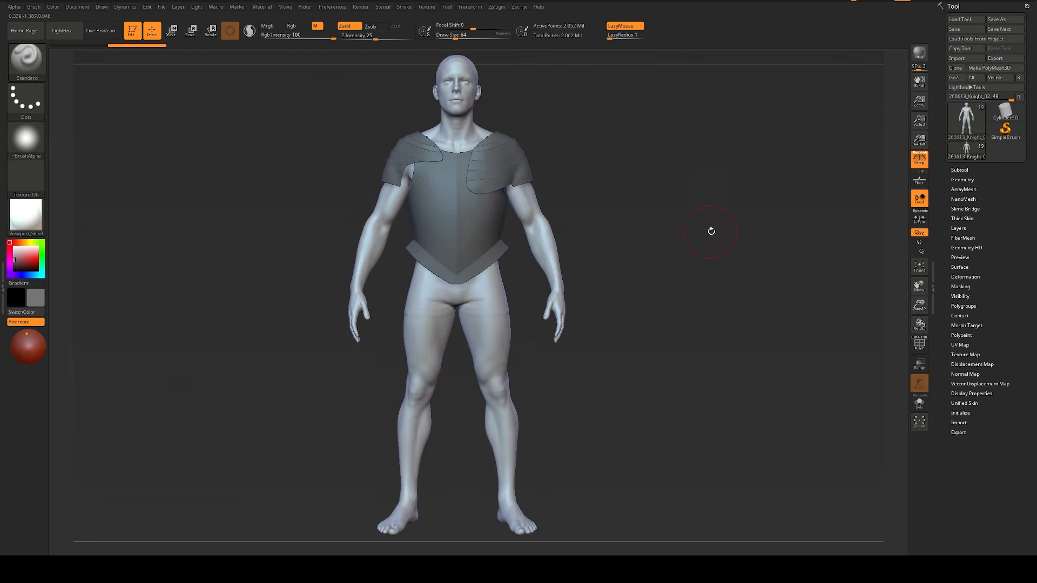
Step: Select the breastplate and one layered shoulder band in turn, and check the armour's polygon wireframe up close
{"action": "left_click", "coordinate": [464, 196], "text": "alt"}
{"action": "key", "text": "f"}
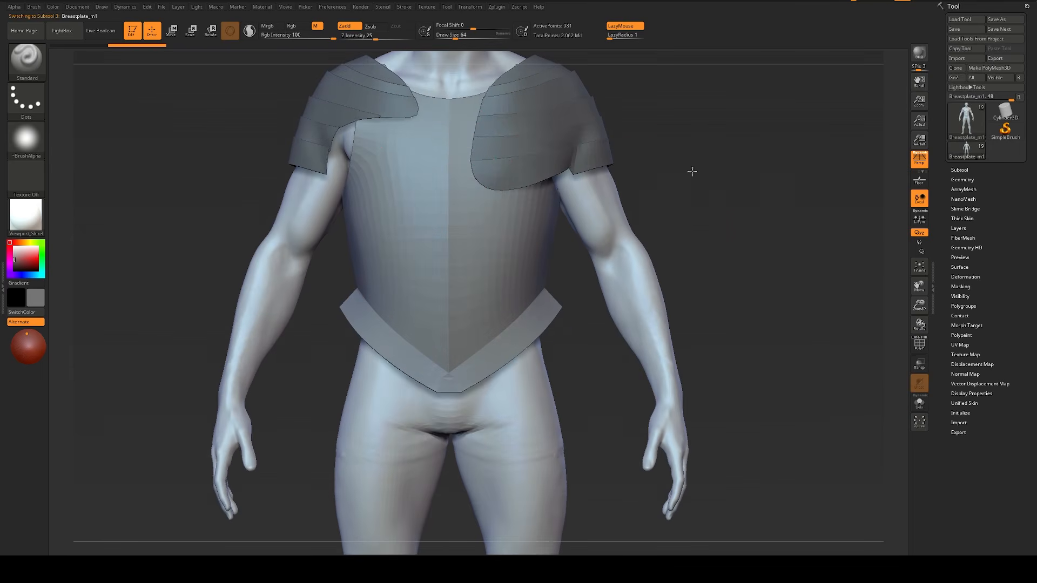
{"action": "left_click", "coordinate": [574, 137], "text": "alt"}
{"action": "key", "text": "shift+f"}
Step: Select the breastplate and display its wireframe and polygroups with the waist flange in close view
{"action": "key", "text": "shift+f"}
{"action": "key", "text": "shift+f"}
{"action": "key", "text": "shift+f"}
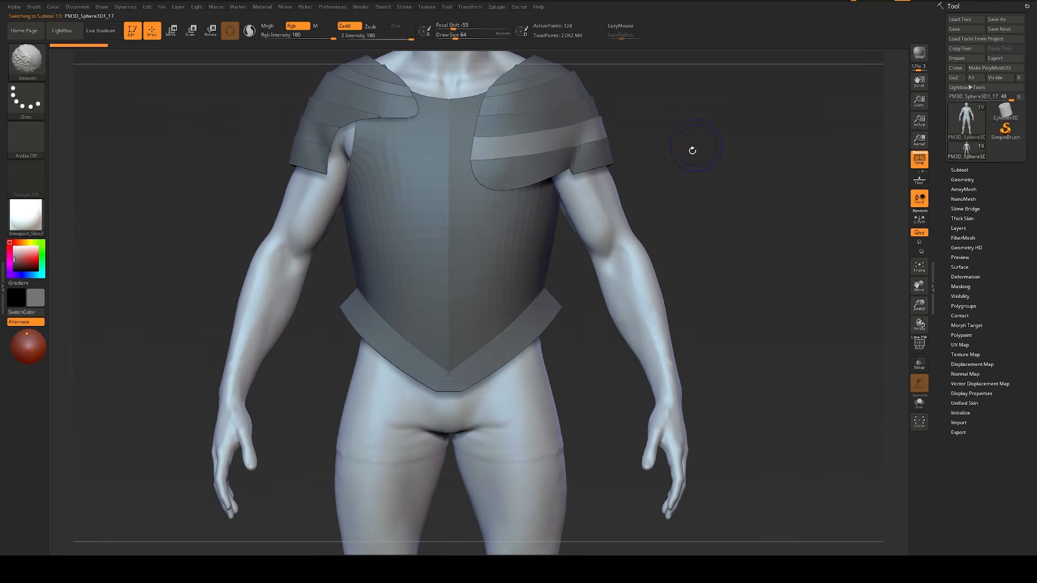
{"action": "left_click", "coordinate": [515, 230], "text": "alt"}
{"action": "left_click_drag", "start_coordinate": [655, 214], "coordinate": [631, 196], "text": "alt"}
{"action": "key", "text": "shift+f"}
{"action": "key", "text": "shift+f"}
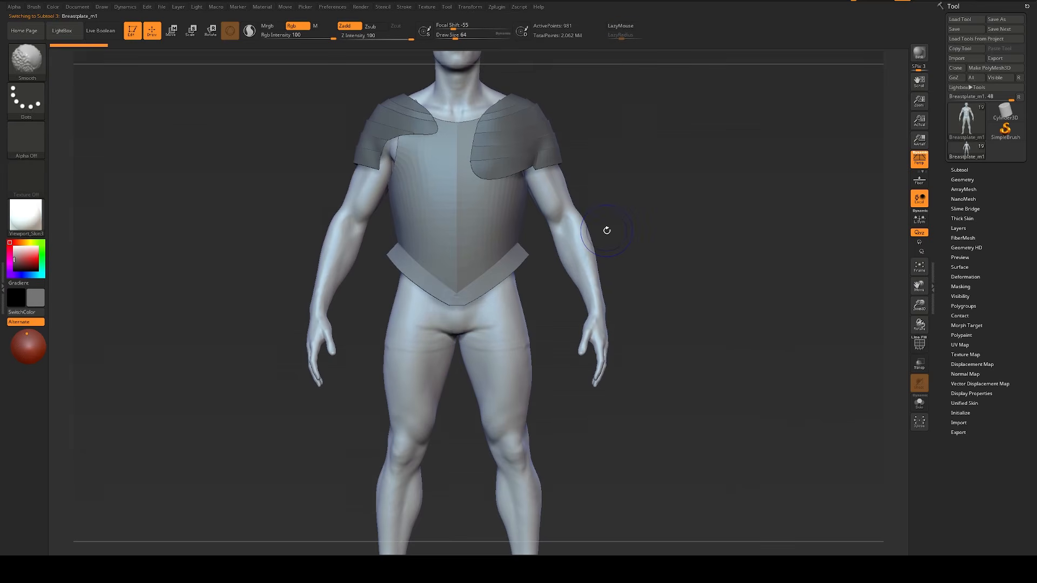
{"action": "key", "text": "shift+f"}
{"action": "left_click_drag", "start_coordinate": [646, 354], "coordinate": [726, 345], "text": "alt"}
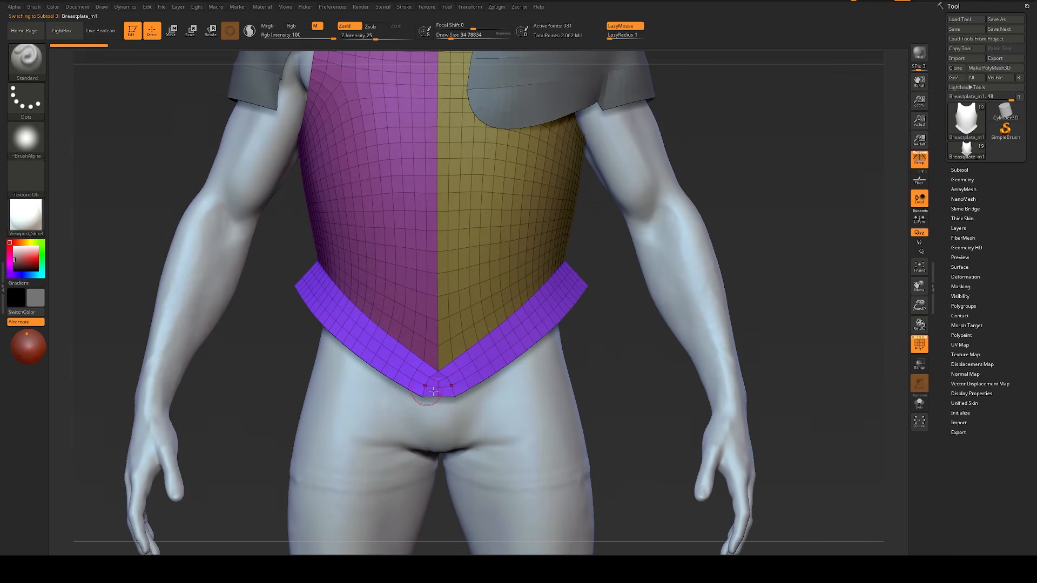
Step: Bring the reference board over the model and examine the pointed waist and hip plates of the isolated front-view breastplate
{"action": "right_click_drag", "start_coordinate": [1036, 384], "coordinate": [519, 346]}
{"action": "scroll", "coordinate": [518, 346], "scroll_direction": "down", "scroll_amount": 4}
{"action": "middle_click_drag", "start_coordinate": [532, 355], "coordinate": [487, 331]}
{"action": "scroll", "coordinate": [486, 331], "scroll_direction": "down", "scroll_amount": 1}
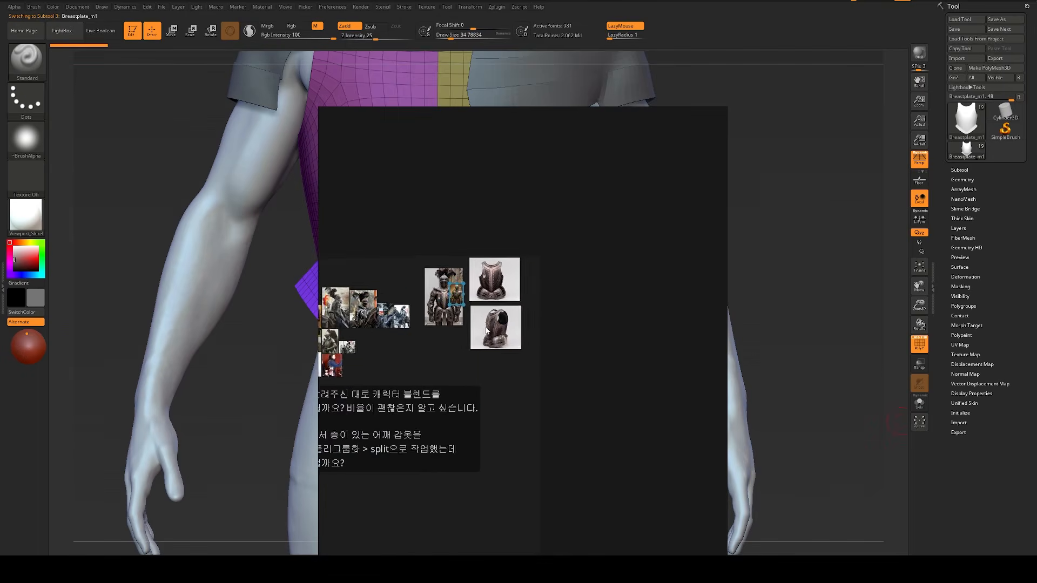
{"action": "scroll", "coordinate": [492, 303], "scroll_direction": "up", "scroll_amount": 5}
{"action": "scroll", "coordinate": [505, 348], "scroll_direction": "up", "scroll_amount": 2}
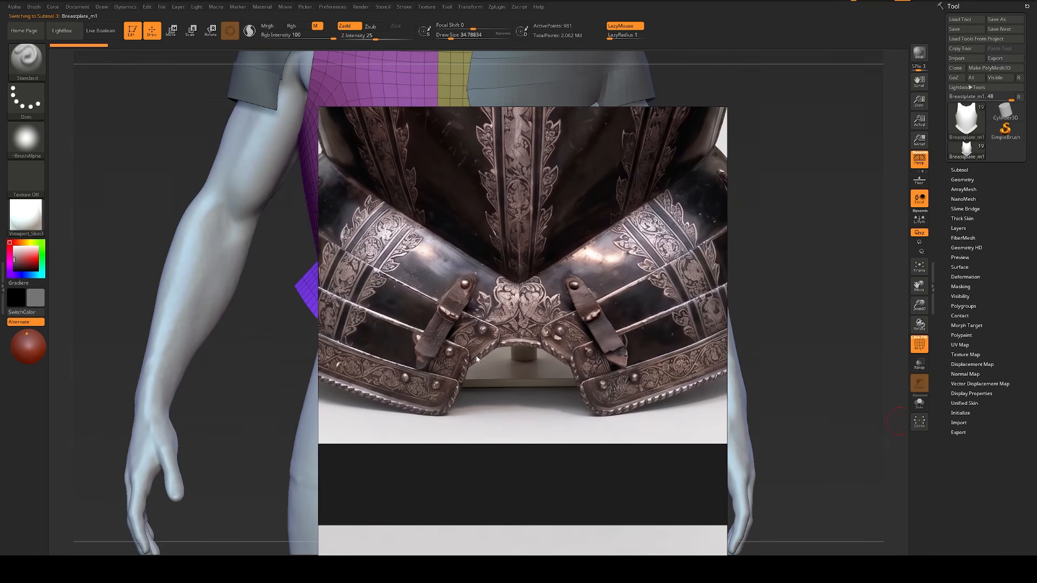
{"action": "right_click_drag", "start_coordinate": [465, 359], "coordinate": [512, 350]}
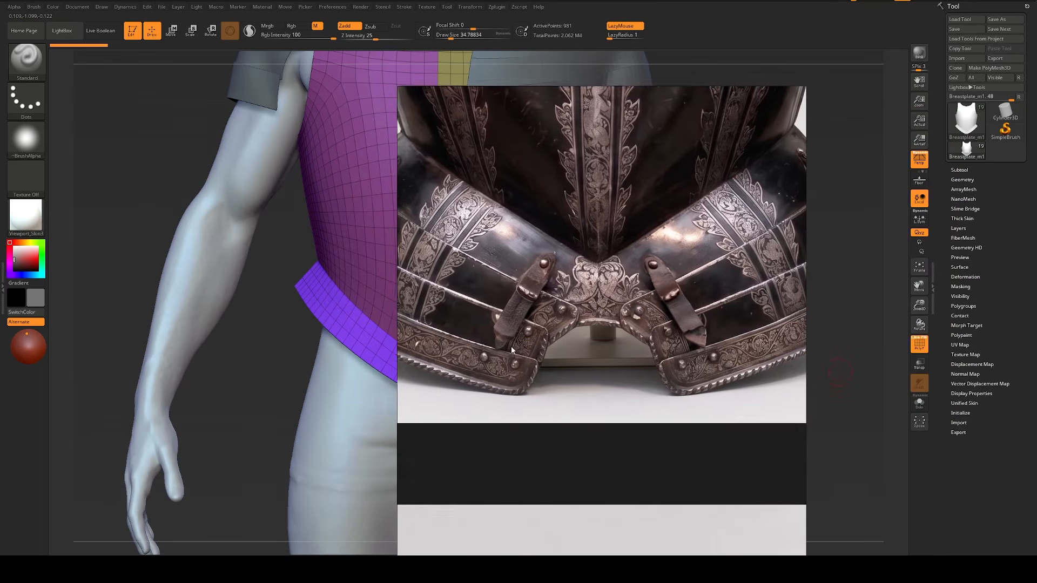
{"action": "scroll", "coordinate": [512, 350], "scroll_direction": "down", "scroll_amount": 2}
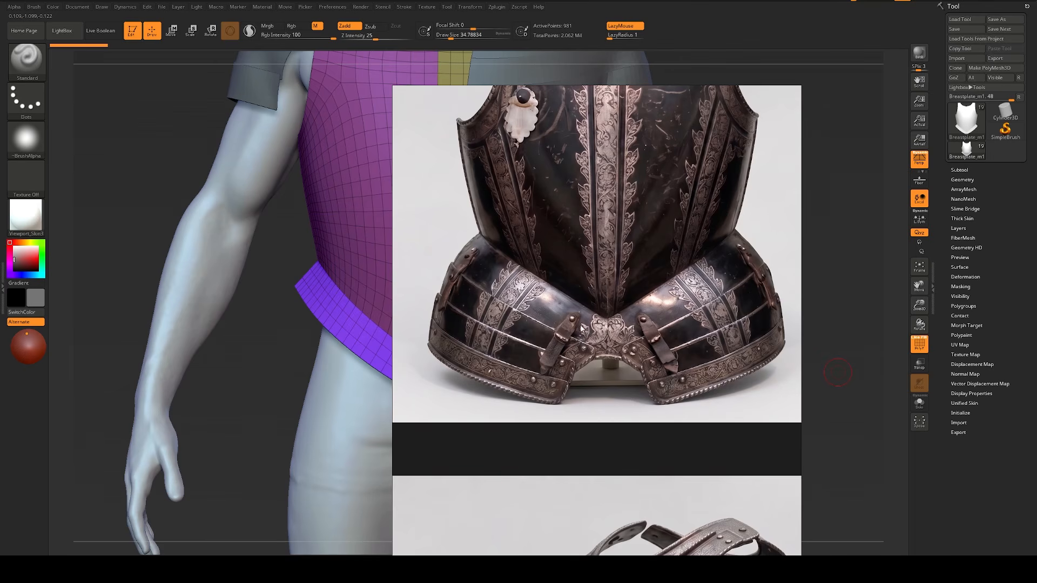
{"action": "scroll", "coordinate": [581, 336], "scroll_direction": "down", "scroll_amount": 5}
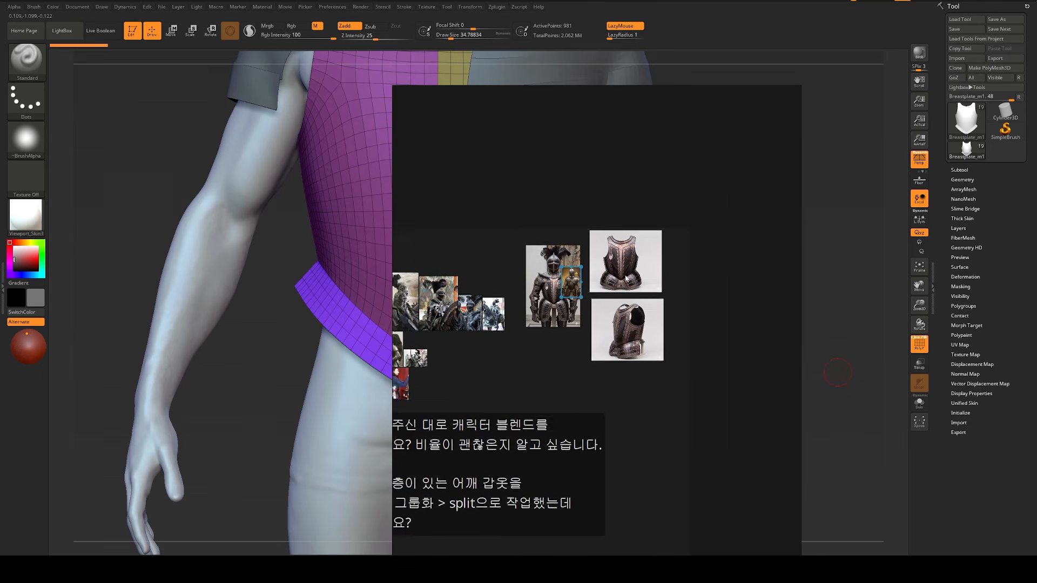
{"action": "scroll", "coordinate": [527, 288], "scroll_direction": "up", "scroll_amount": 5}
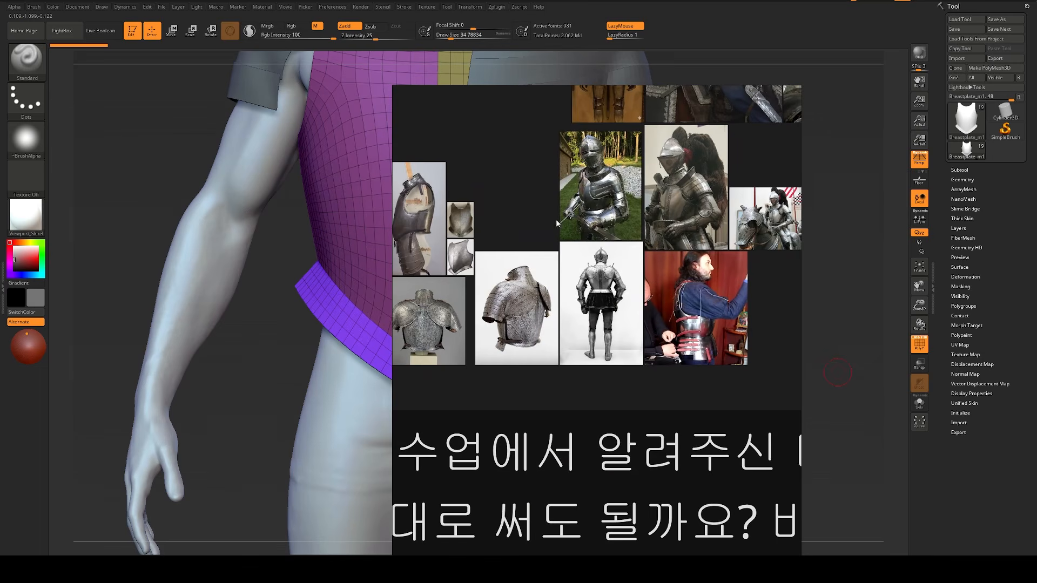
Step: Browse the mounted-knight and other armour photos on the reference board for further views of the waist
{"action": "middle_click_drag", "start_coordinate": [494, 297], "coordinate": [395, 513]}
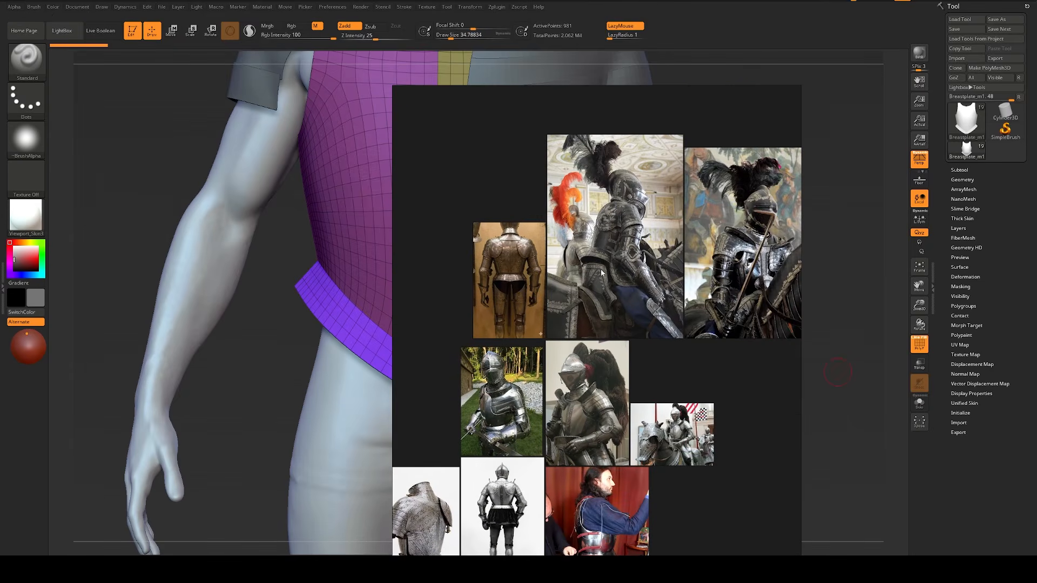
{"action": "middle_click_drag", "start_coordinate": [679, 277], "coordinate": [935, 241]}
{"action": "scroll", "coordinate": [661, 259], "scroll_direction": "down", "scroll_amount": 5}
{"action": "middle_click_drag", "start_coordinate": [659, 268], "coordinate": [586, 255]}
{"action": "scroll", "coordinate": [649, 278], "scroll_direction": "up", "scroll_amount": 7}
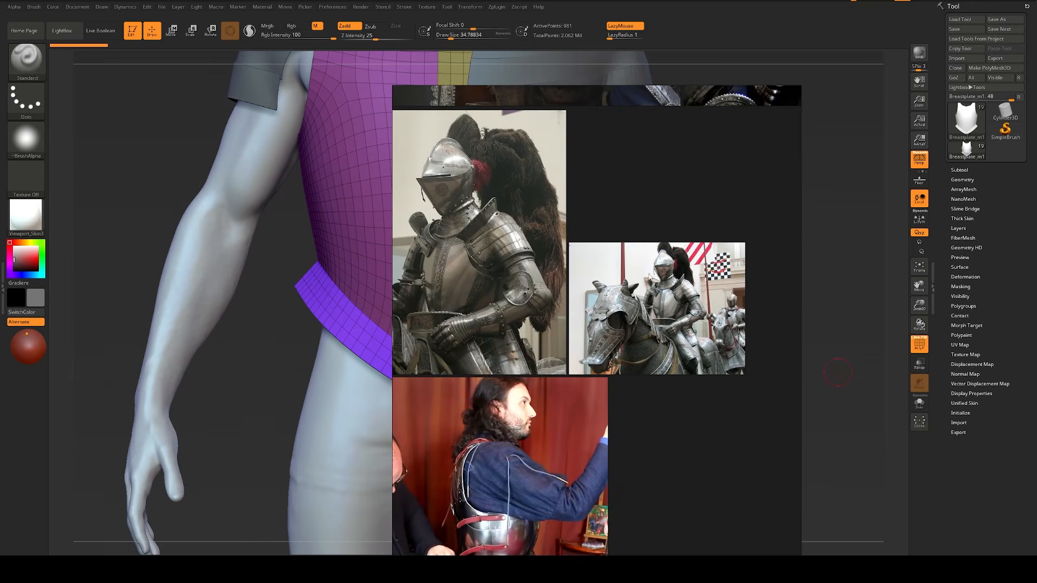
{"action": "scroll", "coordinate": [518, 285], "scroll_direction": "down", "scroll_amount": 1}
{"action": "middle_click_drag", "start_coordinate": [637, 157], "coordinate": [460, 457]}
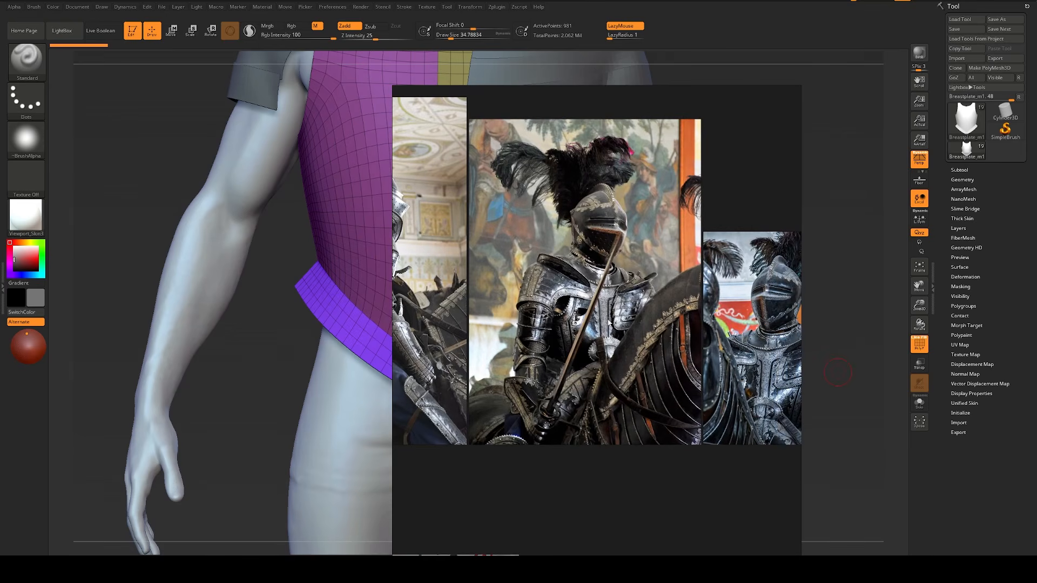
{"action": "scroll", "coordinate": [630, 291], "scroll_direction": "down", "scroll_amount": 8}
{"action": "scroll", "coordinate": [567, 304], "scroll_direction": "down", "scroll_amount": 1}
{"action": "middle_click_drag", "start_coordinate": [568, 304], "coordinate": [464, 325]}
{"action": "scroll", "coordinate": [678, 294], "scroll_direction": "up", "scroll_amount": 7}
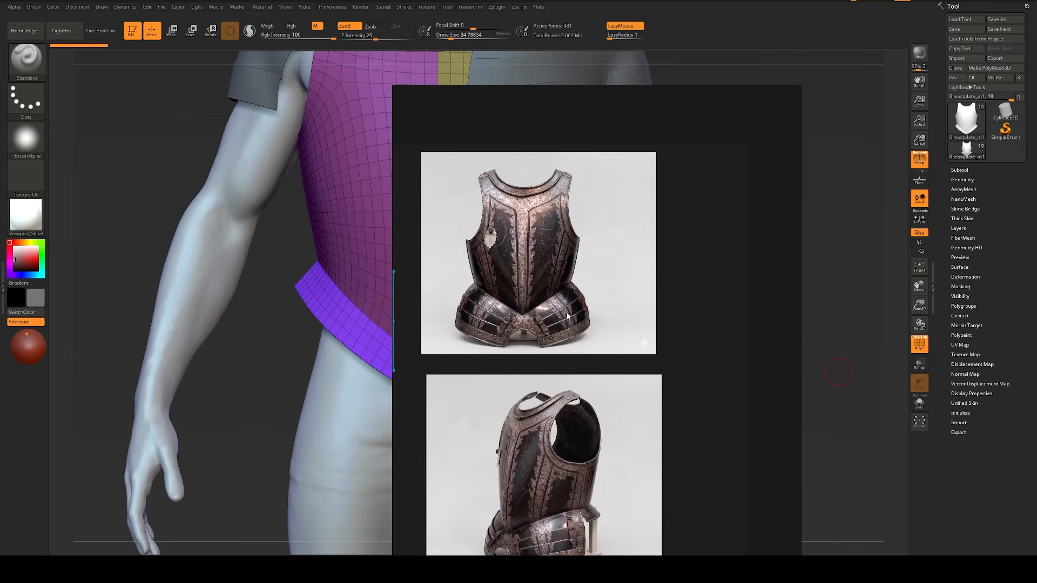
Step: Zoom in on the bronze-toned armour's pointed waist and place the reference window beside the model's torso
{"action": "scroll", "coordinate": [556, 320], "scroll_direction": "down", "scroll_amount": 1}
{"action": "middle_click_drag", "start_coordinate": [556, 320], "coordinate": [786, 274]}
{"action": "scroll", "coordinate": [663, 332], "scroll_direction": "up", "scroll_amount": 10}
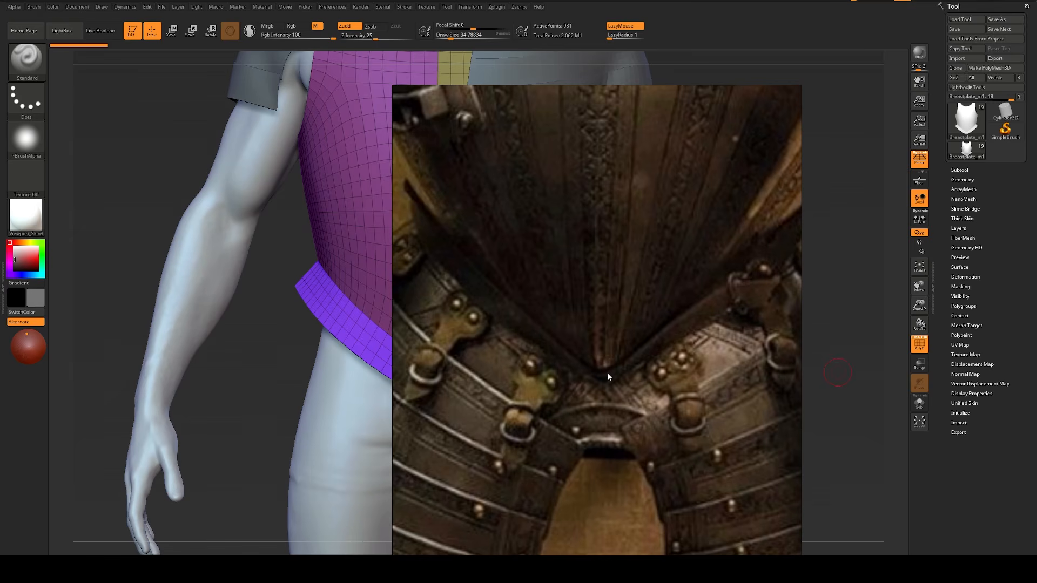
{"action": "scroll", "coordinate": [608, 376], "scroll_direction": "down", "scroll_amount": 3}
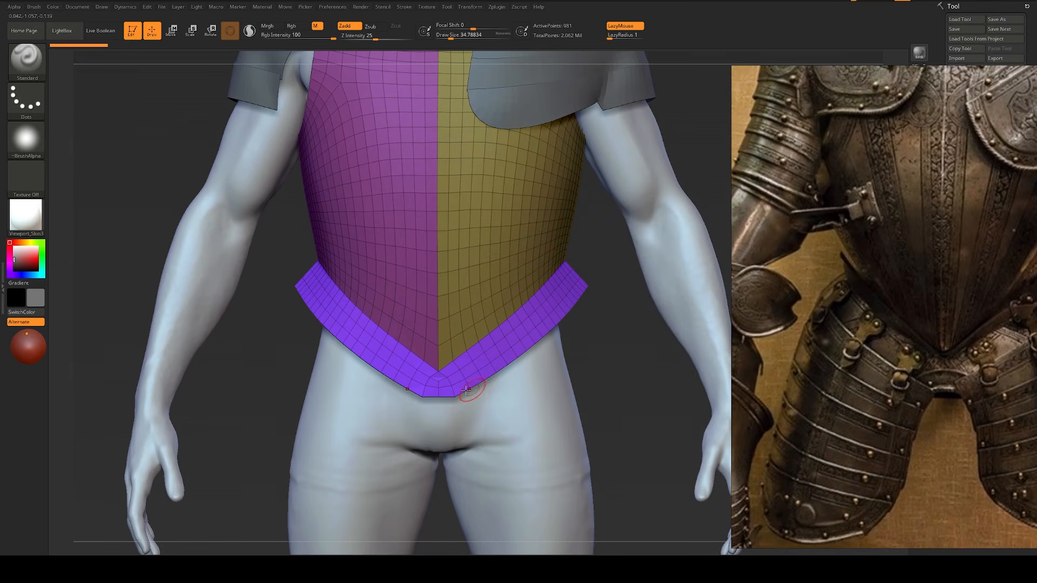
Step: Pull the lower centre of the waist flange down into a sharp point with the Move brush at a draw size of about 20
{"action": "key", "text": "b"}
{"action": "key", "text": "m"}
{"action": "key", "text": "v"}
{"action": "mouse_move", "coordinate": [437, 399]}
{"action": "left_mouse_down"}
{"action": "mouse_move", "coordinate": [461, 396]}
{"action": "mouse_move", "coordinate": [449, 397]}
{"action": "left_mouse_up"}
{"action": "key", "text": "s"}
{"action": "left_click", "coordinate": [458, 392]}
{"action": "key", "text": "s"}
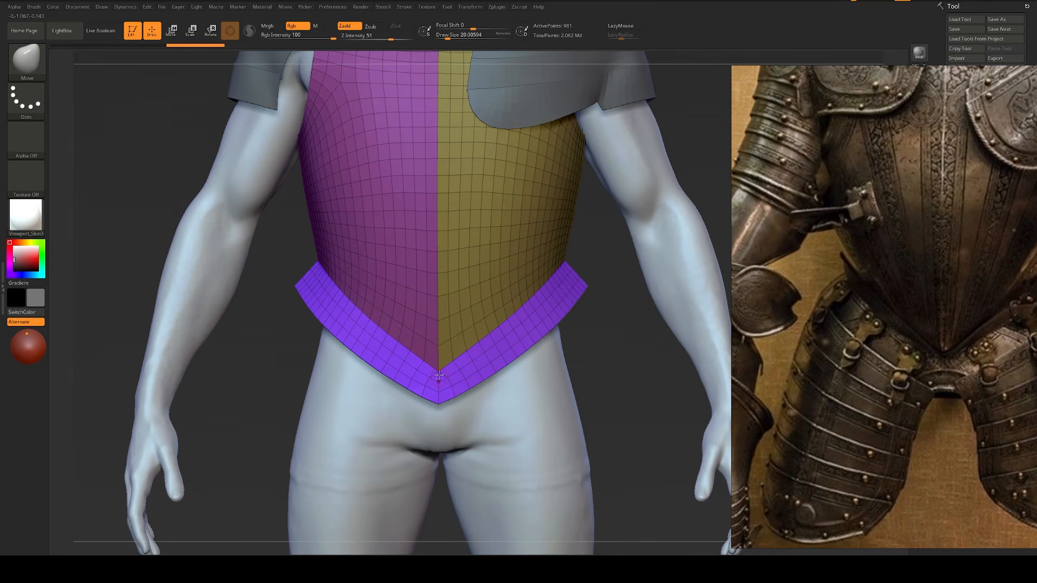
Step: Isolate the breastplate around its lower centre ridge and try out a subdivision of the mesh with a Move brush size of about 65
{"action": "left_click_drag", "start_coordinate": [276, 415], "coordinate": [361, 432]}
{"action": "key", "text": "alt+s"}
{"action": "left_click_drag", "start_coordinate": [549, 352], "coordinate": [567, 551], "text": "alt"}
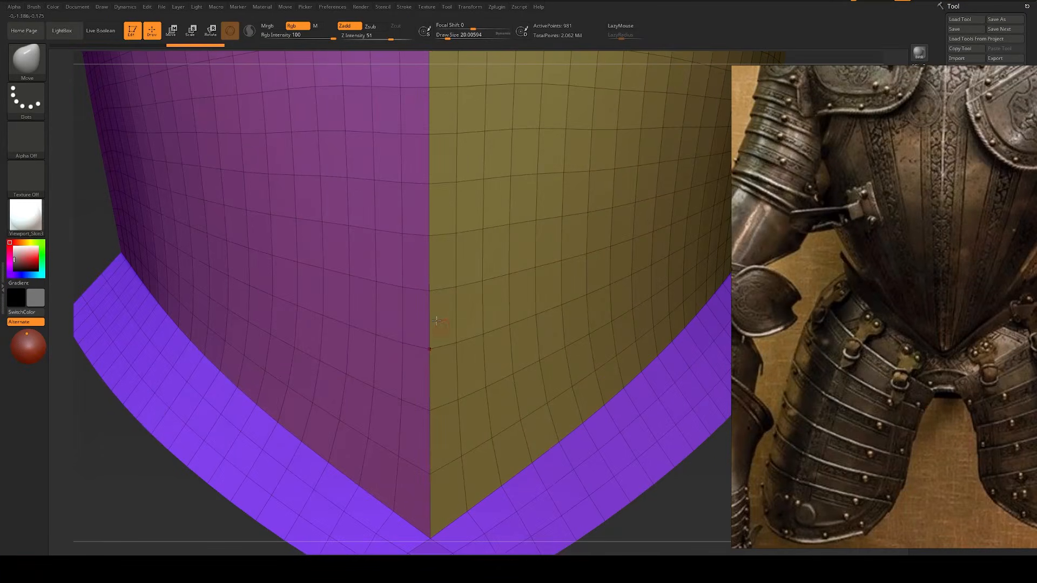
{"action": "key", "text": "s"}
{"action": "left_click_drag", "start_coordinate": [429, 293], "coordinate": [438, 291]}
{"action": "key", "text": "ctrl+d"}
{"action": "left_click_drag", "start_coordinate": [721, 509], "coordinate": [737, 506]}
{"action": "key", "text": "ctrl+z"}
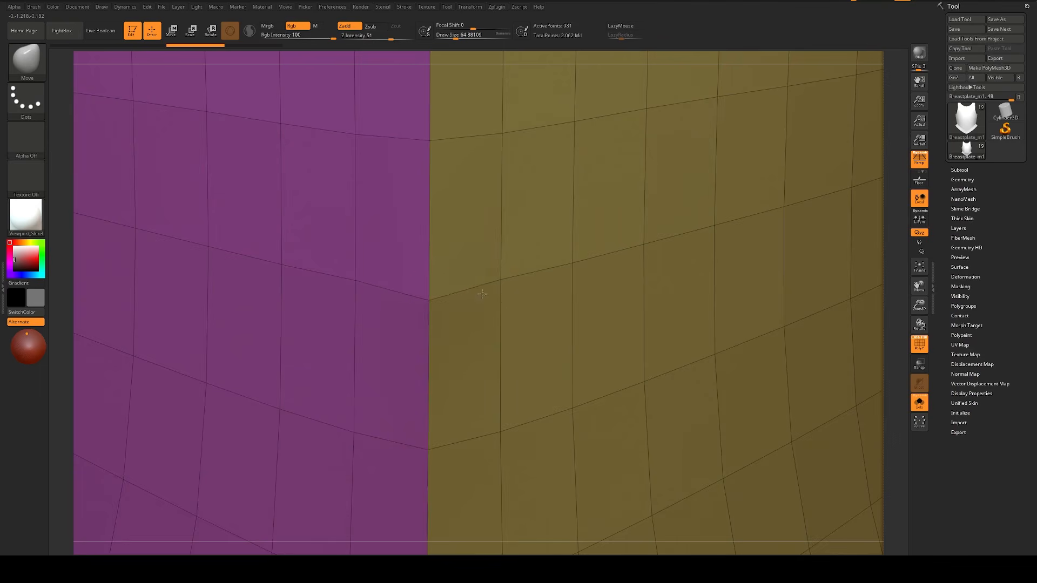
Step: Nudge the centre-ridge vertex slightly upward and subdivide the breastplate mesh twice
{"action": "key", "text": "x"}
{"action": "mouse_move", "coordinate": [482, 294]}
{"action": "left_mouse_down"}
{"action": "mouse_move", "coordinate": [445, 286]}
{"action": "mouse_move", "coordinate": [601, 288]}
{"action": "mouse_move", "coordinate": [234, 301]}
{"action": "mouse_move", "coordinate": [259, 298]}
{"action": "left_mouse_up"}
{"action": "key", "text": "ctrl+z"}
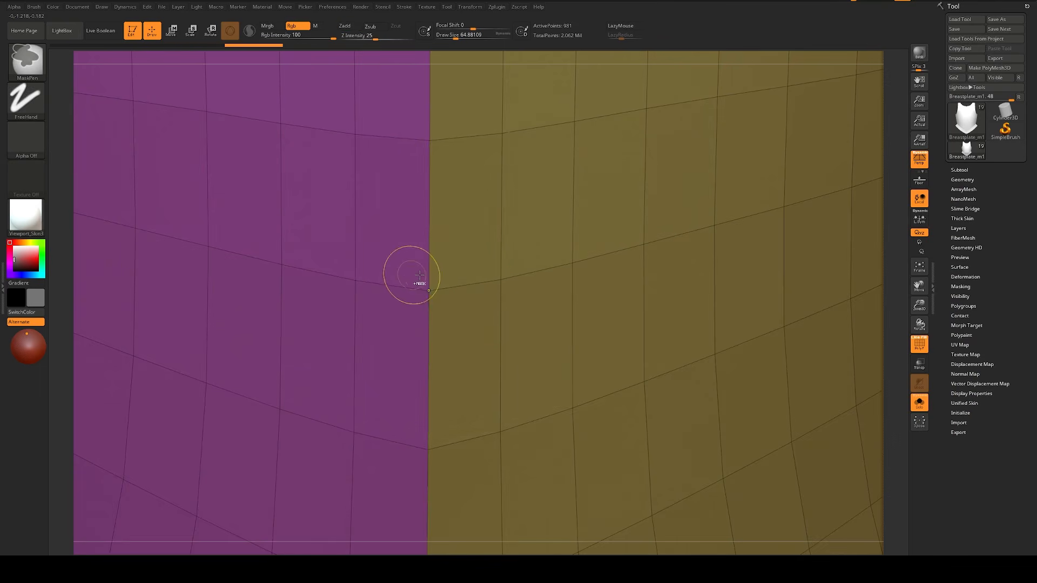
{"action": "key", "text": "ctrl+d"}
{"action": "key", "text": "ctrl+d"}
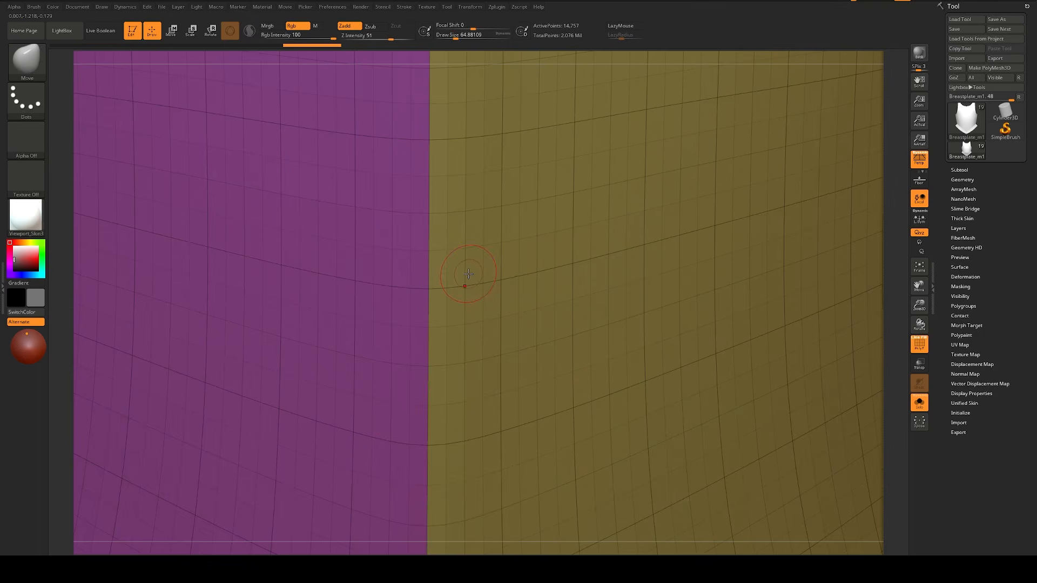
Step: Undo the two subdivisions of the breastplate and bring the whole plate back into view from the front
{"action": "key", "text": "ctrl+z"}
{"action": "key", "text": "ctrl+z"}
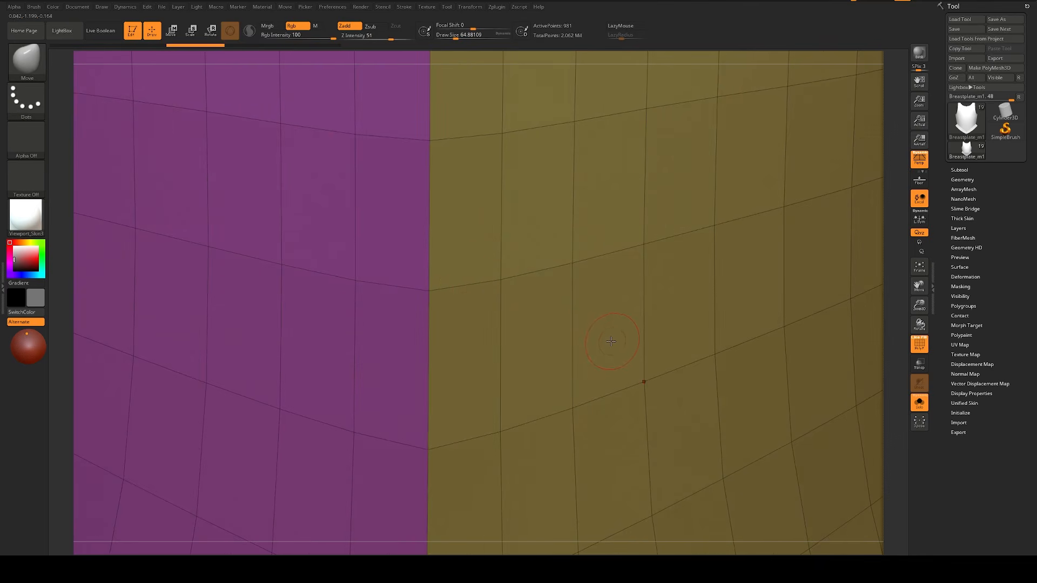
{"action": "right_click_drag", "start_coordinate": [859, 328], "coordinate": [505, 226], "text": "ctrl"}
{"action": "right_click_drag", "start_coordinate": [607, 310], "coordinate": [687, 339], "text": "ctrl"}
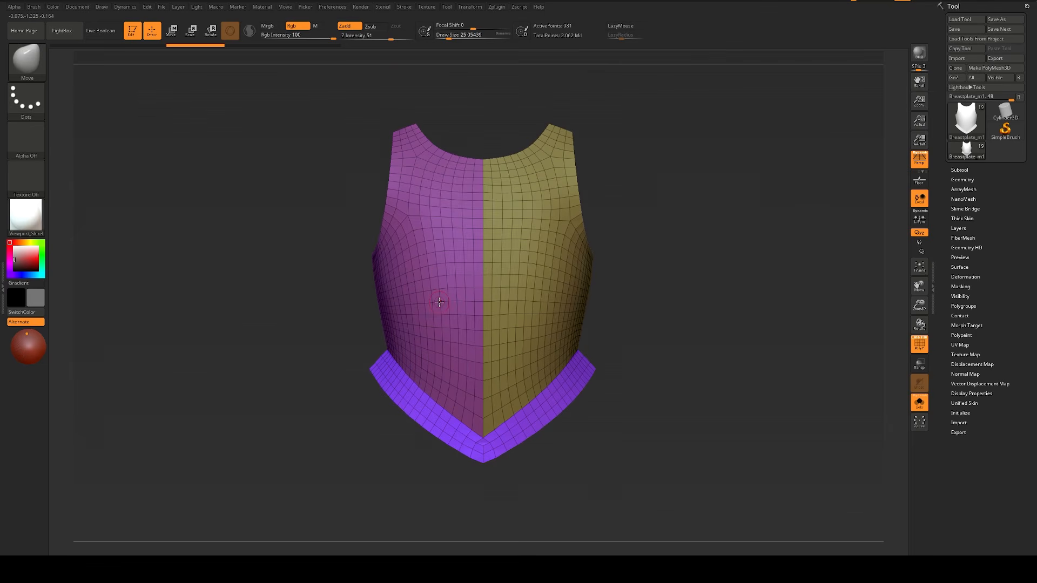
Step: Mask the character's right half of the breastplate up to the centre column and shift the unmasked half slightly outward along X
{"action": "key", "text": "w"}
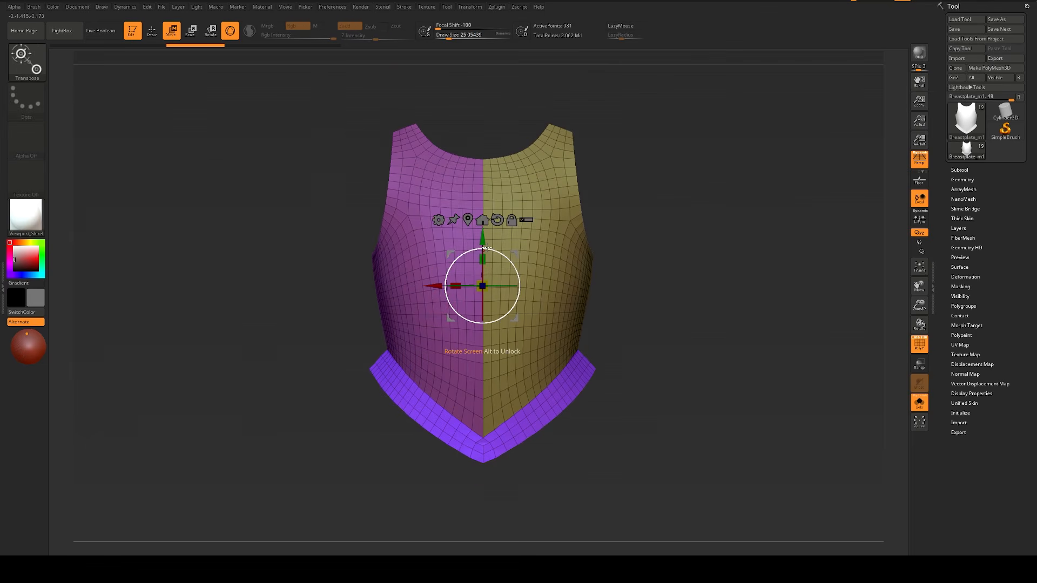
{"action": "key", "text": "q"}
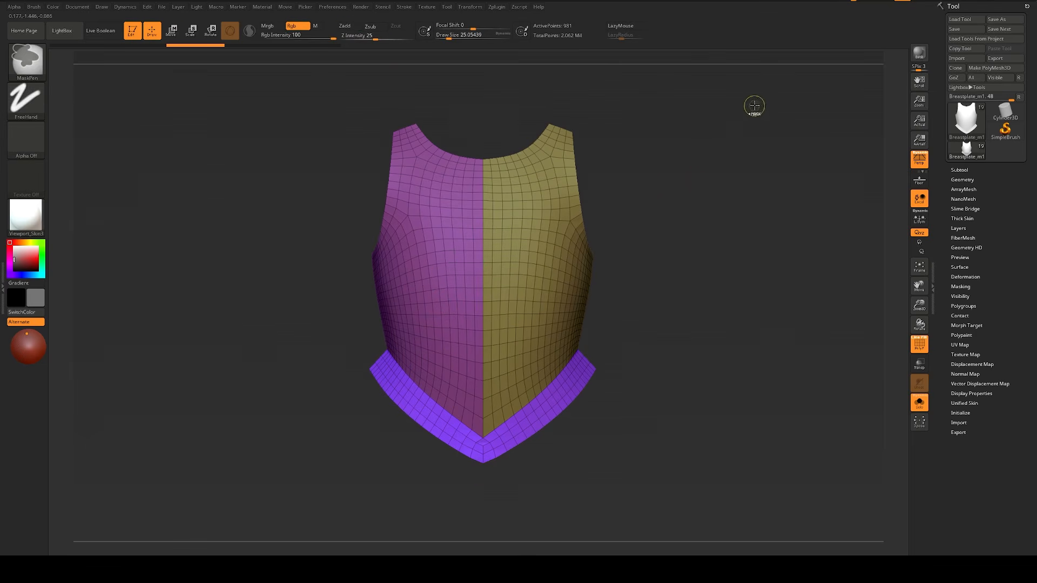
{"action": "mouse_move", "coordinate": [759, 95]}
{"action": "left_mouse_down", "text": "ctrl"}
{"action": "mouse_move", "coordinate": [708, 237]}
{"action": "mouse_move", "coordinate": [482, 543]}
{"action": "left_mouse_up", "text": "ctrl"}
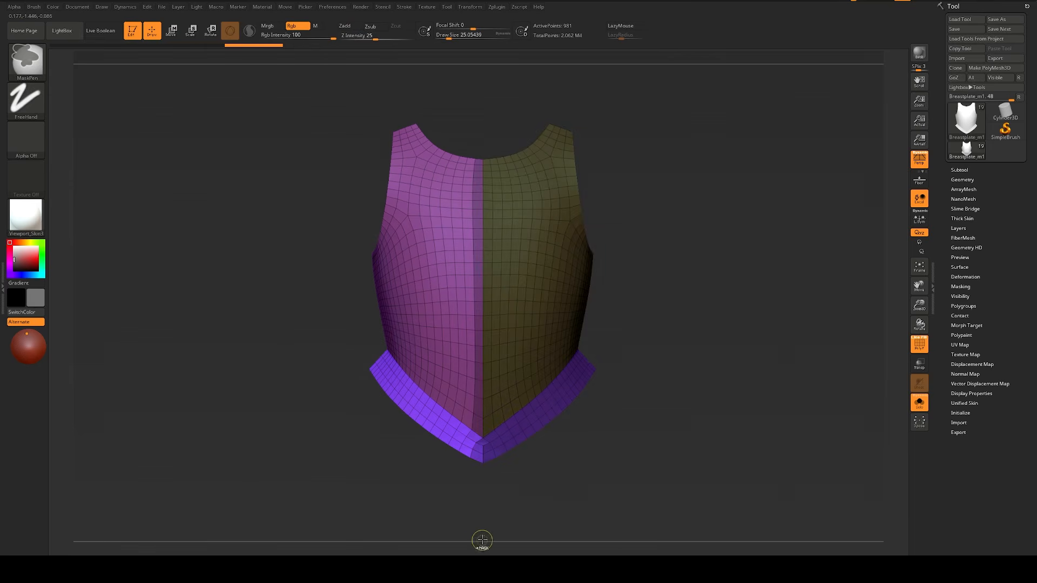
{"action": "left_click", "coordinate": [498, 495], "text": "ctrl"}
{"action": "key", "text": "w"}
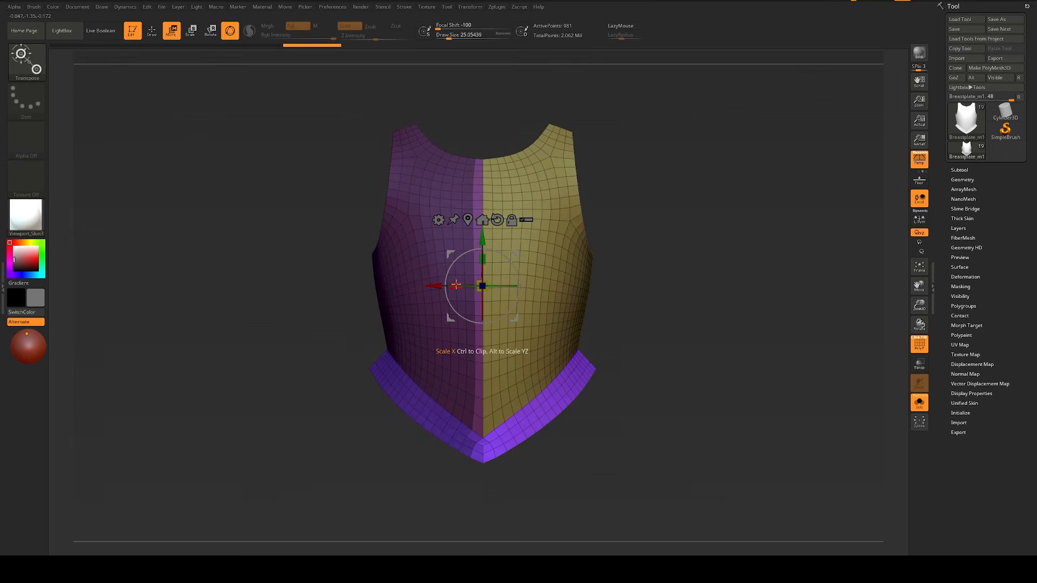
{"action": "left_click_drag", "start_coordinate": [432, 286], "coordinate": [440, 289]}
Step: Clear the mask and apply Mirror And Weld to the breastplate
{"action": "key", "text": "q"}
{"action": "left_click_drag", "start_coordinate": [611, 346], "coordinate": [604, 359], "text": "ctrl"}
{"action": "key", "text": "w"}
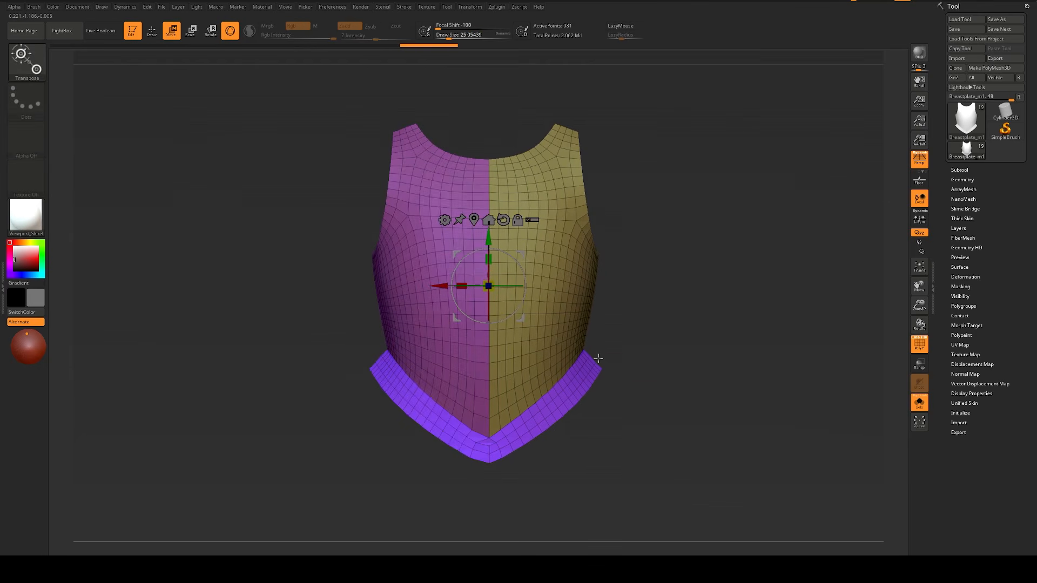
{"action": "key", "text": "q"}
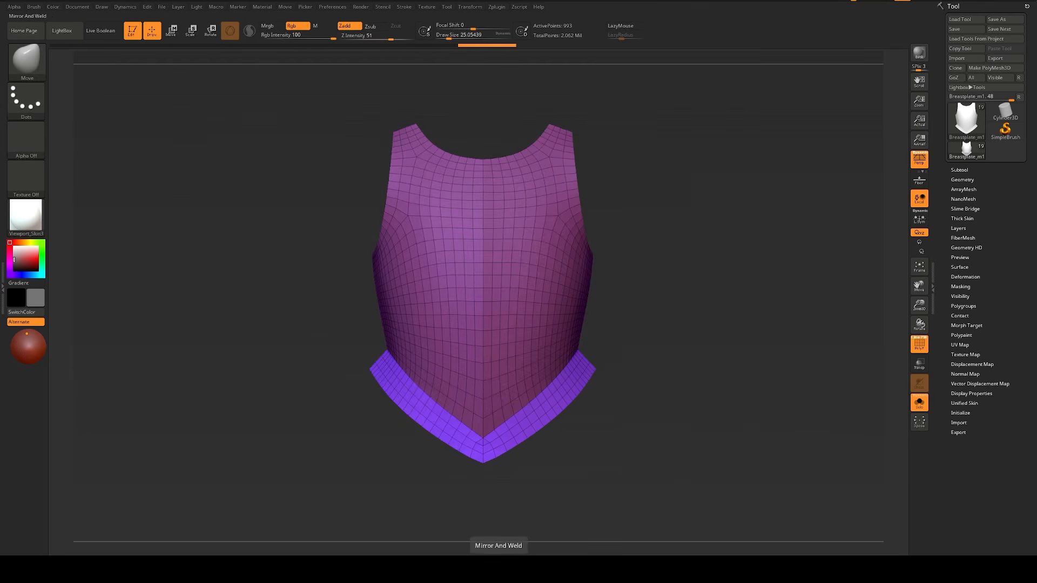
Step: Isolate the character's left half of the breastplate without the flange and assign it its own polygroup
{"action": "right_click_drag", "start_coordinate": [742, 346], "coordinate": [792, 447], "text": "ctrl"}
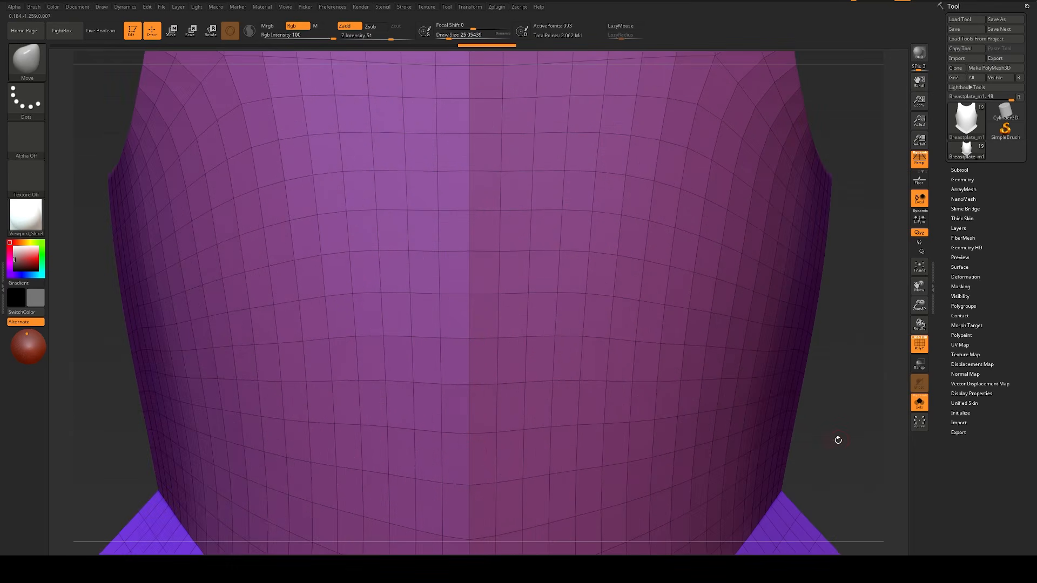
{"action": "right_click_drag", "start_coordinate": [830, 371], "coordinate": [708, 331], "text": "alt"}
{"action": "right_click_drag", "start_coordinate": [718, 227], "coordinate": [712, 212], "text": "alt"}
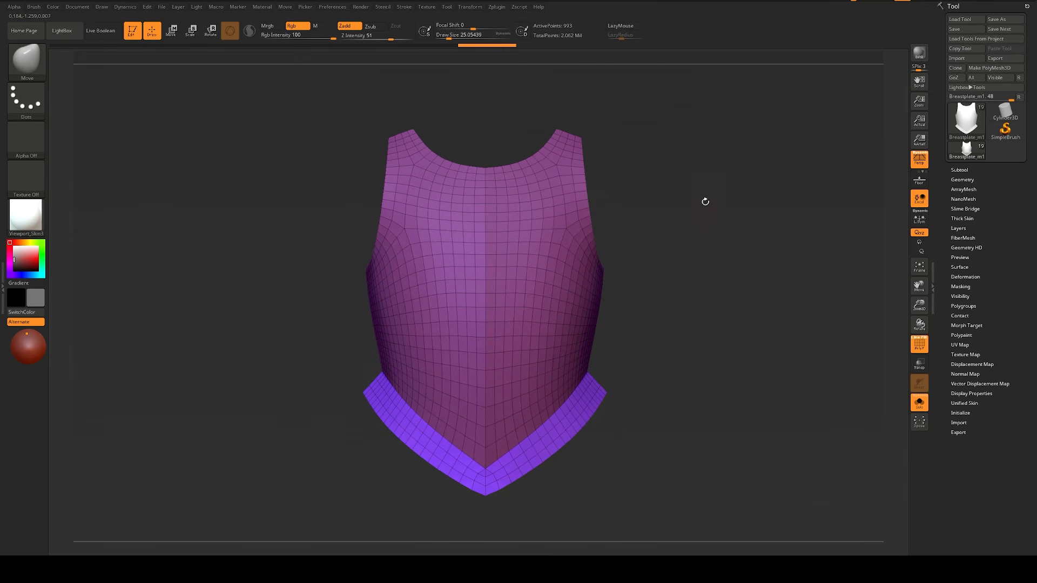
{"action": "left_click_drag", "start_coordinate": [708, 108], "coordinate": [489, 542], "text": "ctrl+shift"}
{"action": "left_click_drag", "start_coordinate": [565, 488], "coordinate": [577, 541], "text": "ctrl+shift"}
{"action": "left_click", "coordinate": [515, 478], "text": "ctrl+shift"}
{"action": "key", "text": "ctrl+w"}
{"action": "left_click", "coordinate": [610, 460], "text": "ctrl+shift"}
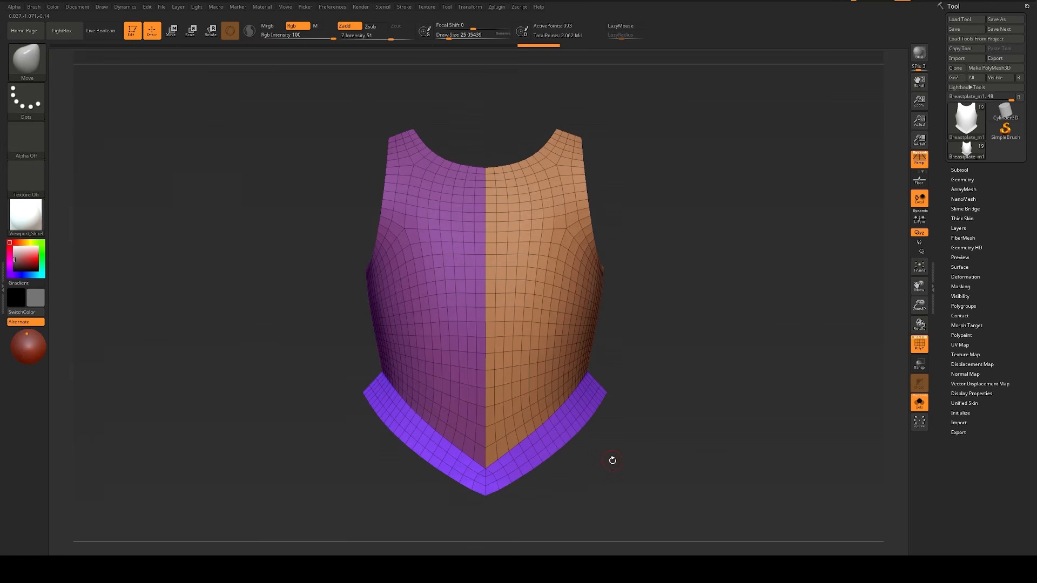
Step: Examine the breastplate's centre line and lower point up close, and show the full character with the wireframe hidden
{"action": "right_click_drag", "start_coordinate": [632, 452], "coordinate": [536, 376], "text": "ctrl"}
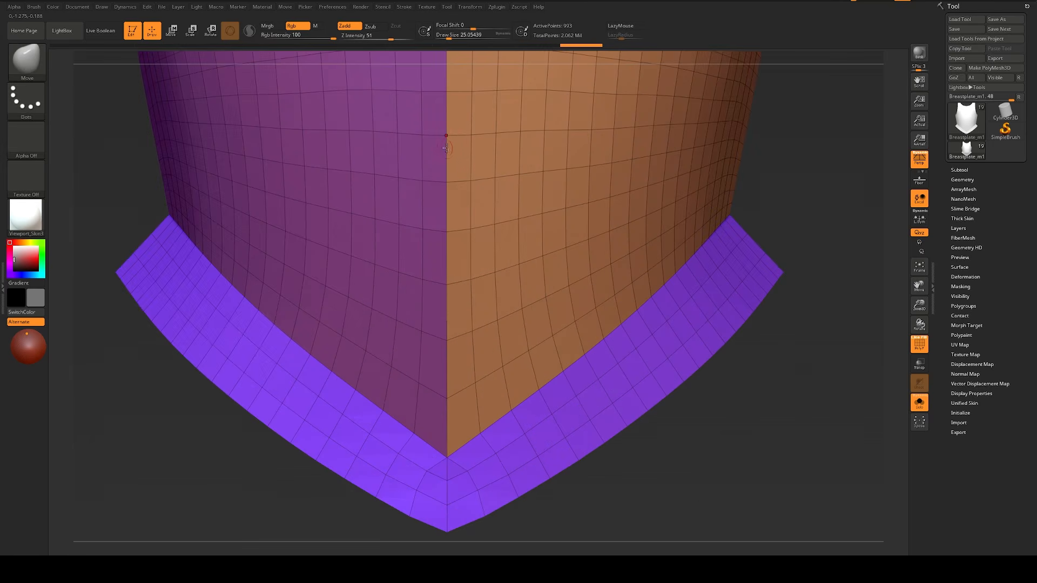
{"action": "key", "text": "f"}
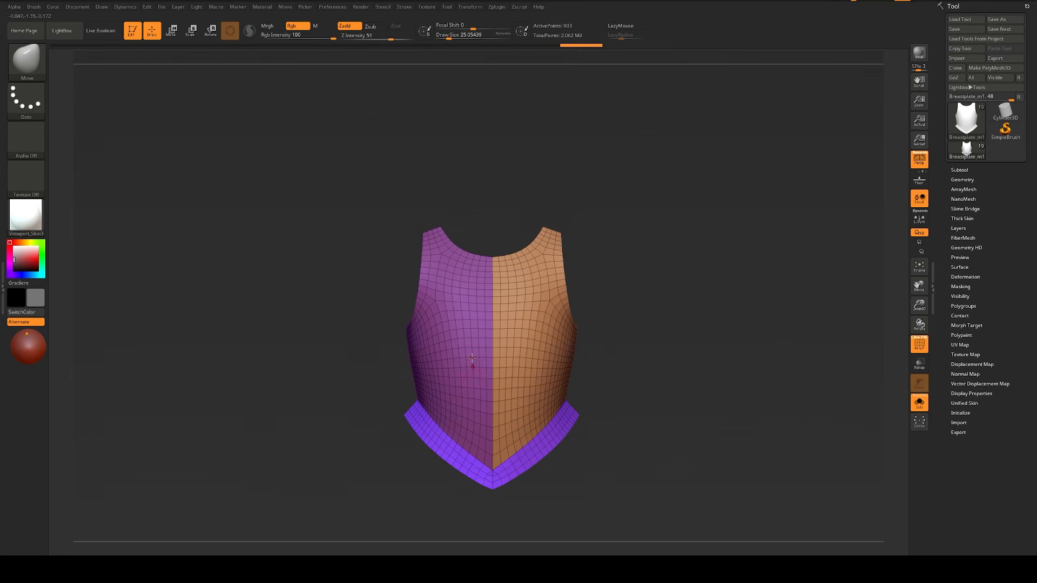
{"action": "right_click_drag", "start_coordinate": [645, 492], "coordinate": [573, 459], "text": "alt"}
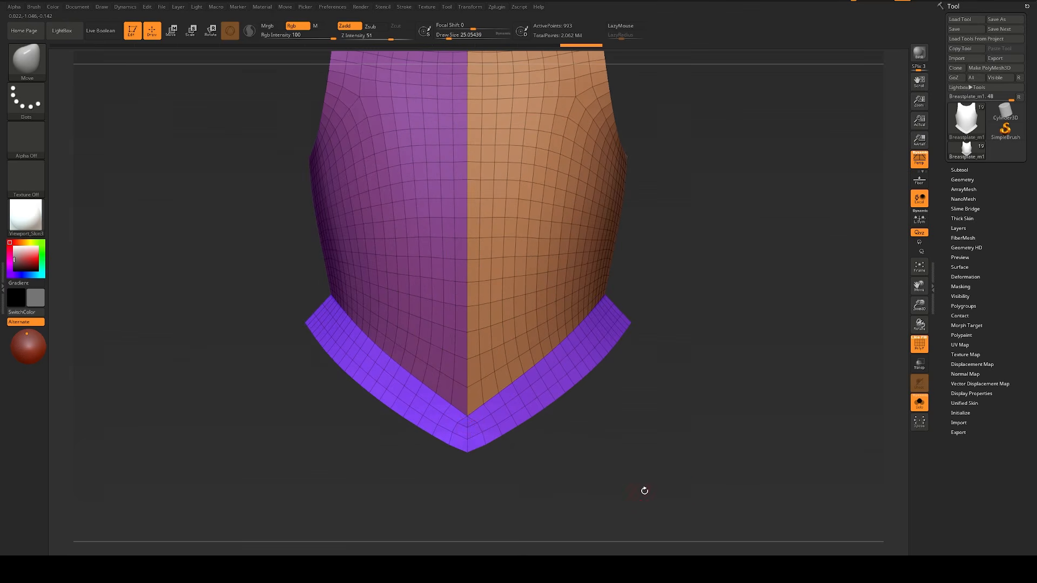
{"action": "right_click_drag", "start_coordinate": [644, 492], "coordinate": [612, 471], "text": "alt"}
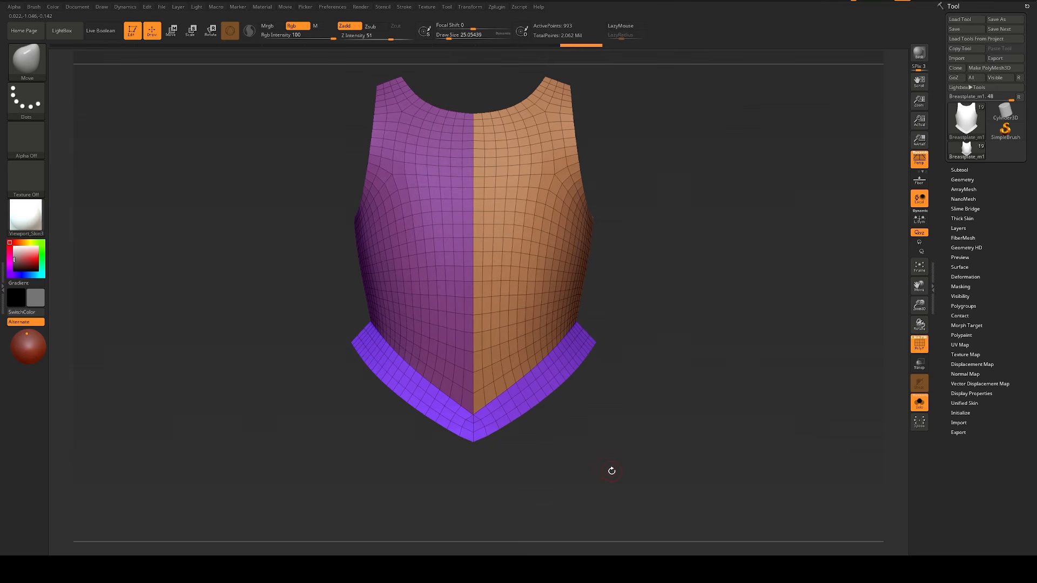
{"action": "right_click_drag", "start_coordinate": [638, 424], "coordinate": [634, 452], "text": "alt"}
{"action": "key", "text": "alt+s"}
{"action": "right_click_drag", "start_coordinate": [727, 375], "coordinate": [724, 318], "text": "ctrl"}
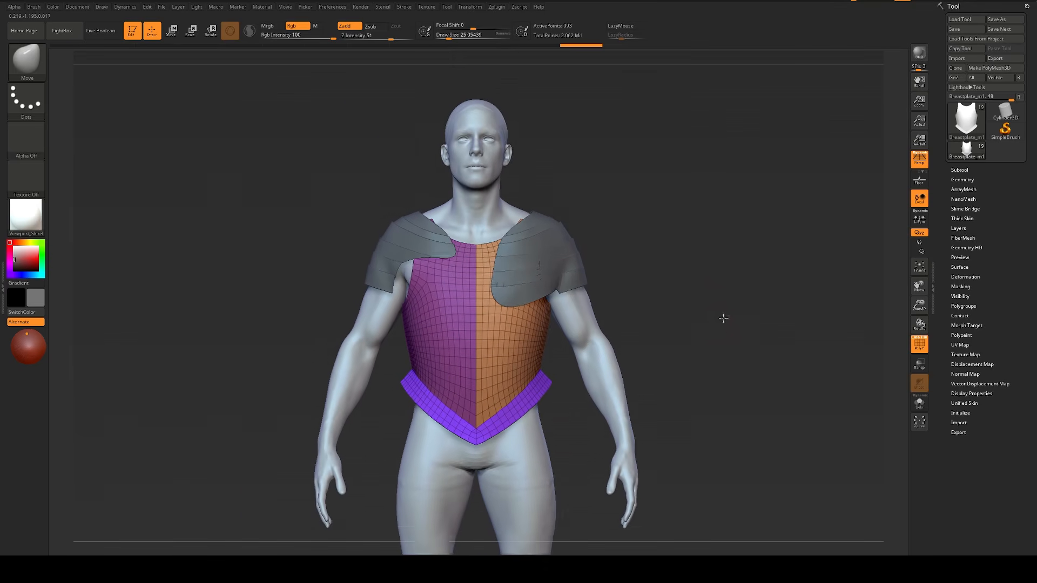
{"action": "key", "text": "shift+f"}
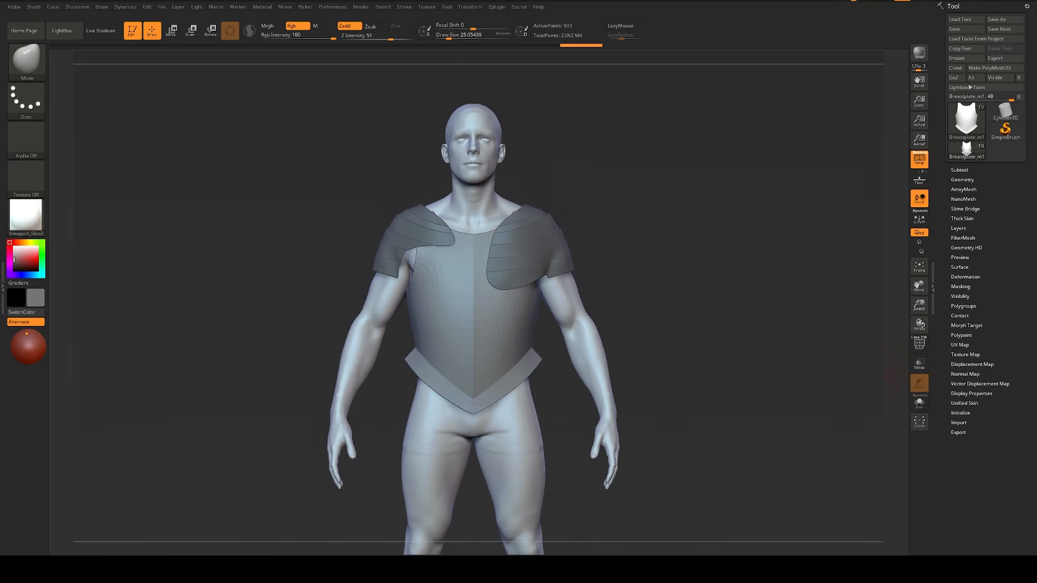
Step: Bring the reference board beside the model and show the full bronze-toned armour picture for comparison with the torso
{"action": "right_click_drag", "start_coordinate": [1036, 386], "coordinate": [892, 378]}
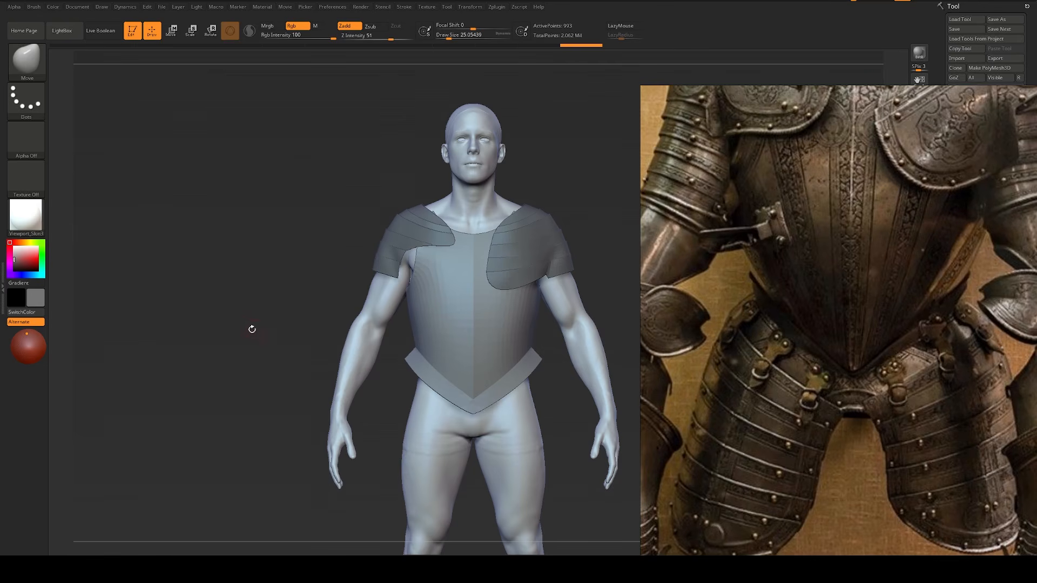
{"action": "left_click_drag", "start_coordinate": [252, 329], "coordinate": [202, 332]}
{"action": "key", "text": "s"}
{"action": "left_click", "coordinate": [296, 346]}
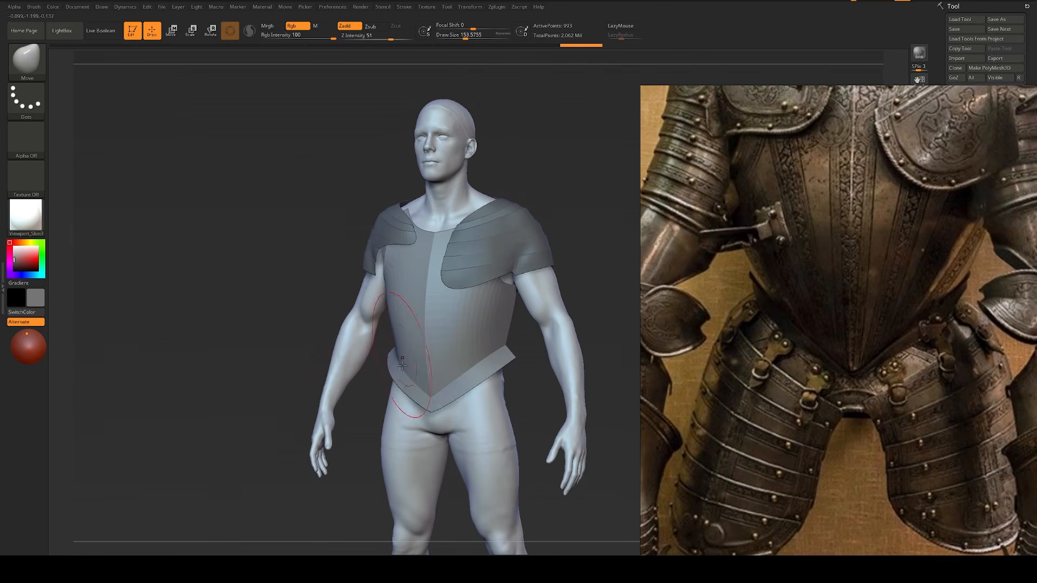
{"action": "scroll", "coordinate": [796, 291], "scroll_direction": "down", "scroll_amount": 5}
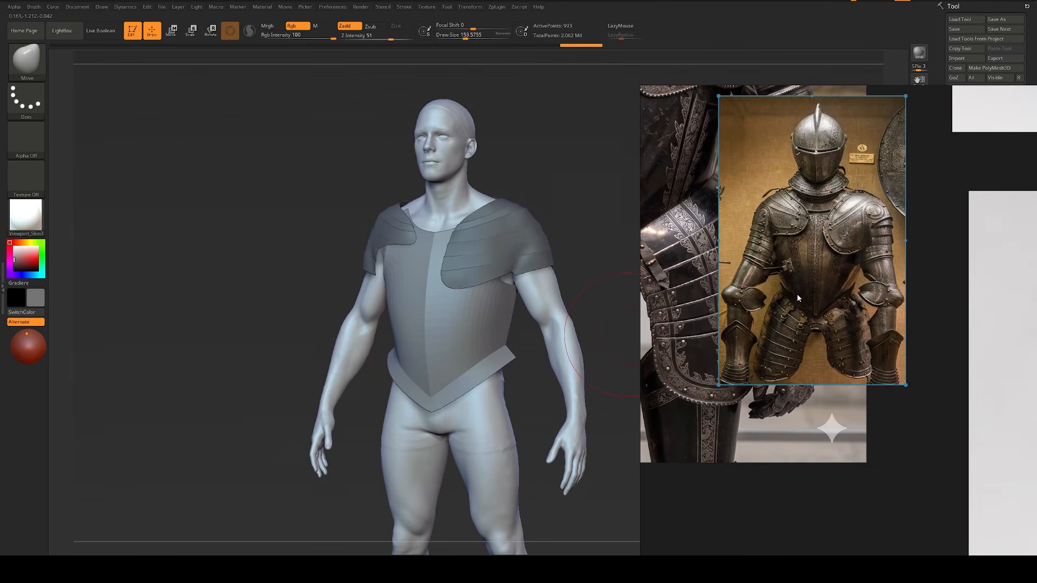
{"action": "left_click_drag", "start_coordinate": [821, 261], "coordinate": [847, 278]}
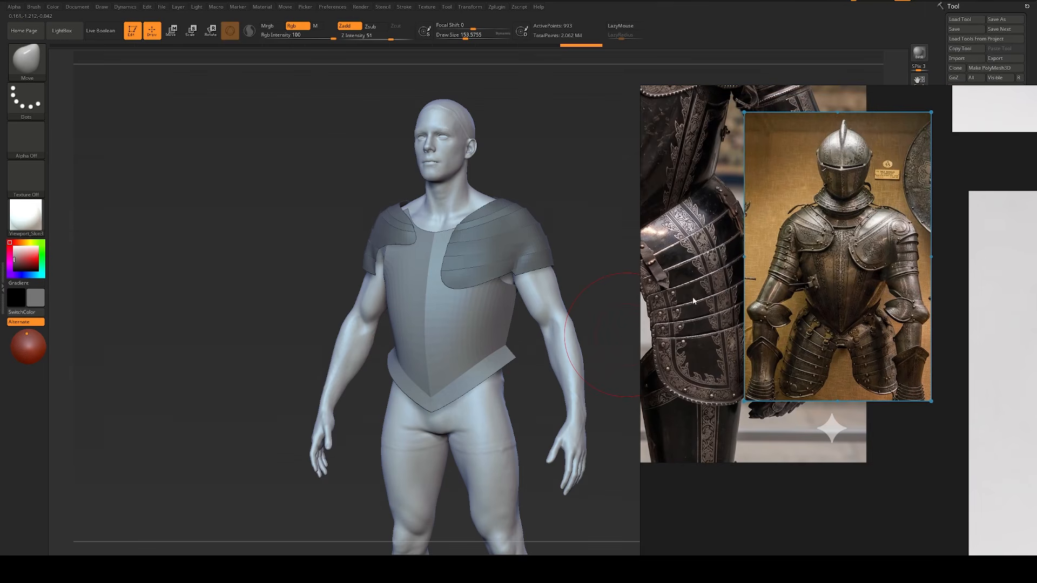
{"action": "left_click_drag", "start_coordinate": [307, 295], "coordinate": [317, 298], "text": "shift"}
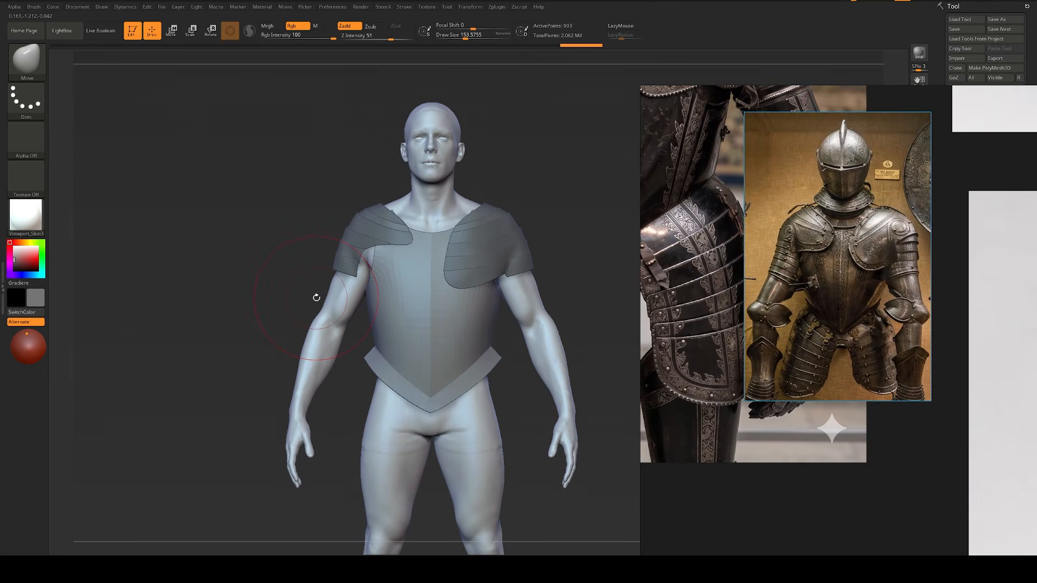
Step: Try raising the waist with the Move brush at a draw size of about 422 and pulling the flange sides inward at about 305
{"action": "key", "text": "s"}
{"action": "left_click_drag", "start_coordinate": [396, 393], "coordinate": [404, 393]}
{"action": "key", "text": "s"}
{"action": "left_click_drag", "start_coordinate": [397, 349], "coordinate": [405, 348]}
{"action": "key", "text": "s"}
{"action": "left_click_drag", "start_coordinate": [381, 377], "coordinate": [383, 353]}
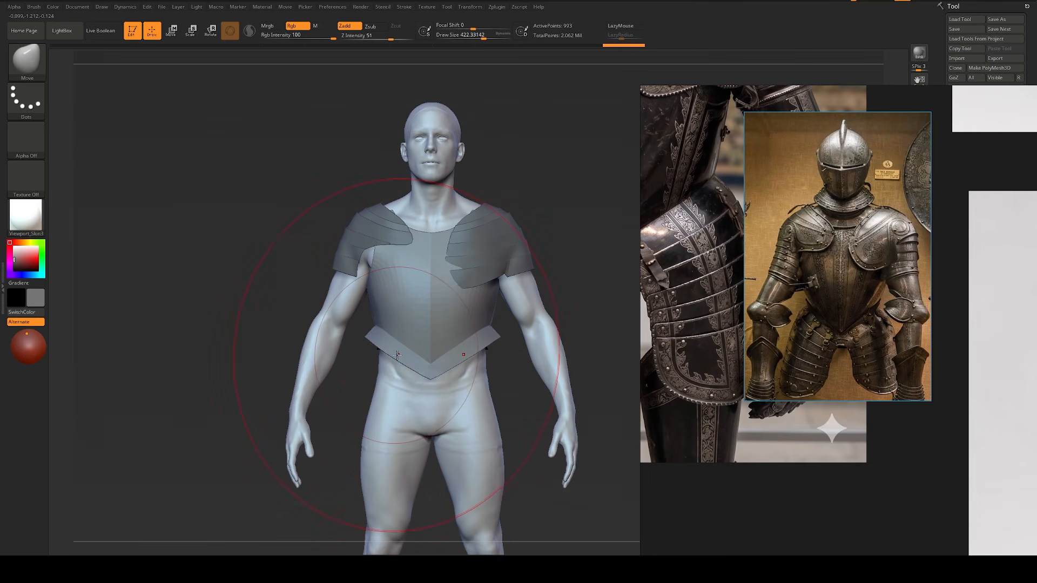
{"action": "key", "text": "bracketleft"}
{"action": "key", "text": "bracketleft"}
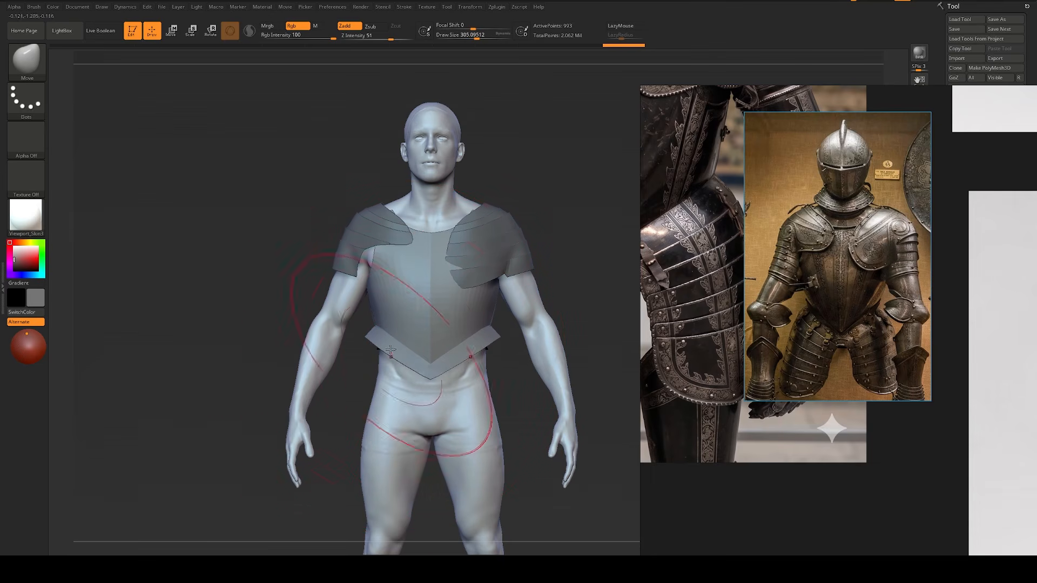
{"action": "left_click_drag", "start_coordinate": [379, 334], "coordinate": [388, 332]}
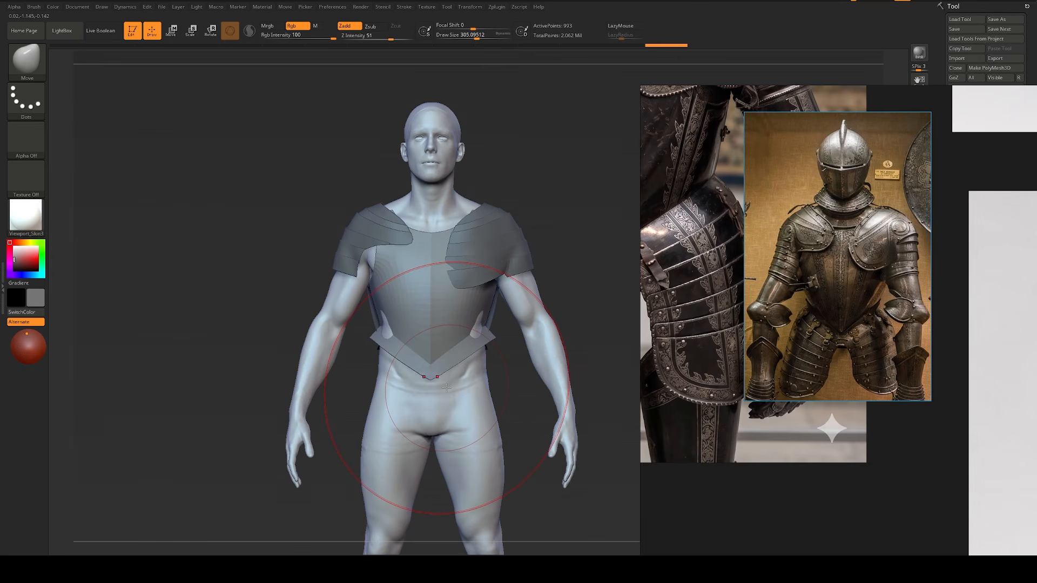
Step: Undo the waist and flange reshaping and set the Move brush's draw size to about 128
{"action": "key", "text": "ctrl+z"}
{"action": "key", "text": "ctrl+z"}
{"action": "key", "text": "ctrl+z"}
{"action": "key", "text": "ctrl+z"}
{"action": "key", "text": "ctrl+shift+z"}
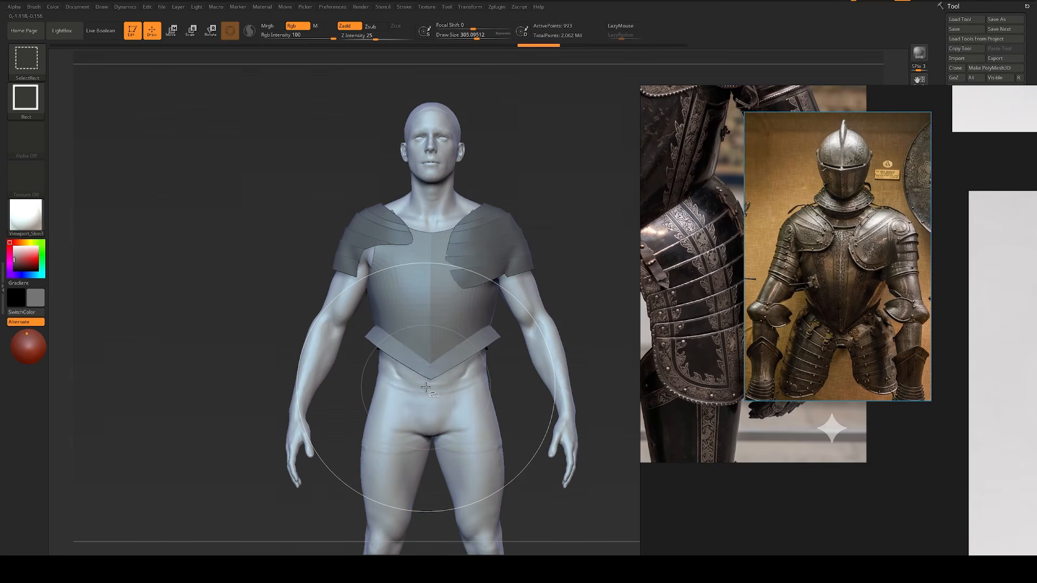
{"action": "key", "text": "ctrl+shift+z"}
{"action": "key", "text": "ctrl+shift+z"}
{"action": "key", "text": "ctrl+z"}
{"action": "key", "text": "s"}
{"action": "left_click_drag", "start_coordinate": [271, 366], "coordinate": [258, 362]}
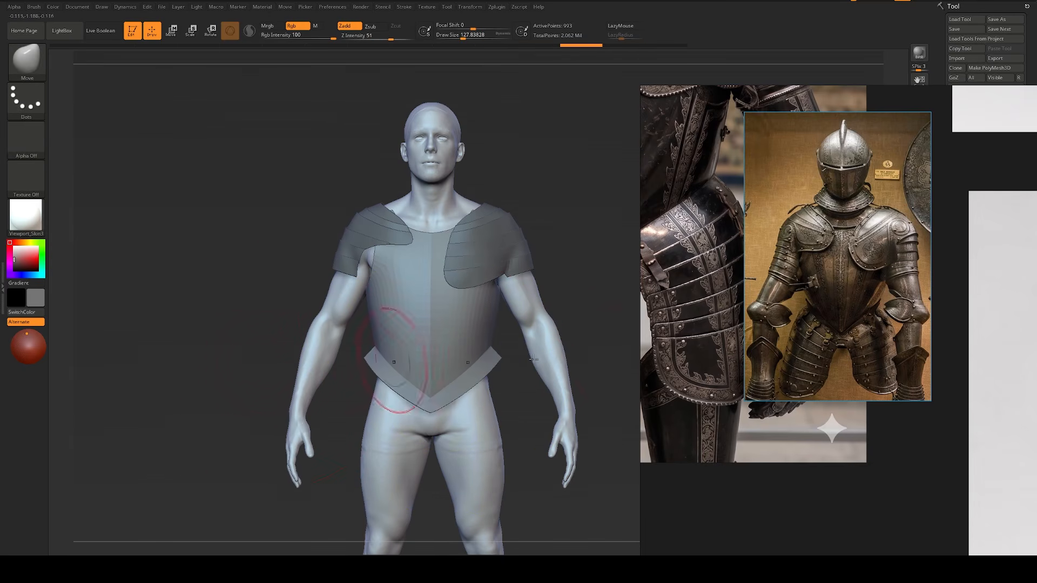
Step: Select a middle plate of the left pauldron and move the bronze-toned armour picture clear of the etched black armour reference
{"action": "left_click_drag", "start_coordinate": [761, 365], "coordinate": [799, 344]}
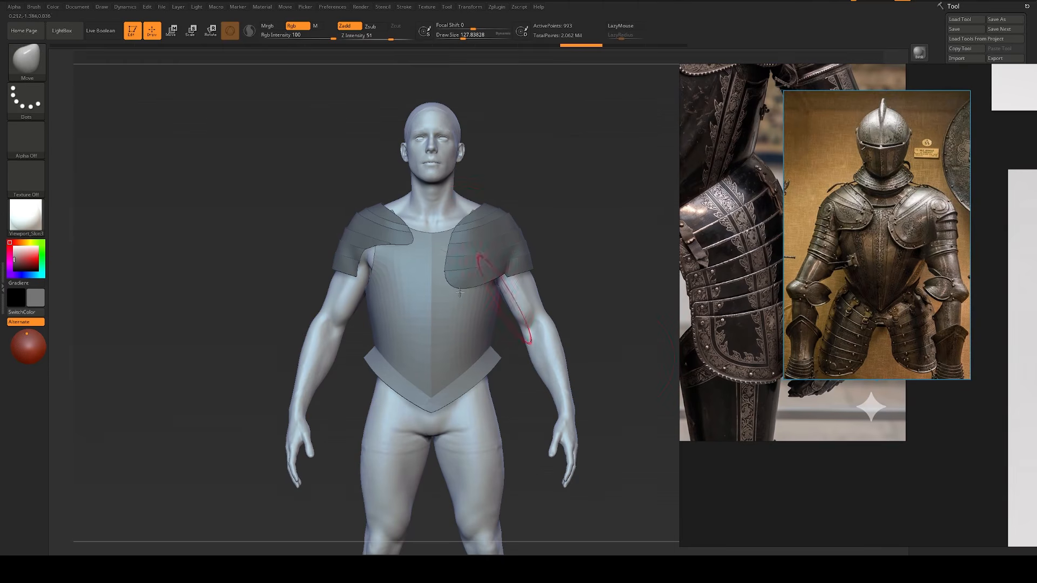
{"action": "left_click", "coordinate": [489, 241], "text": "alt"}
{"action": "left_click_drag", "start_coordinate": [598, 240], "coordinate": [564, 268]}
{"action": "scroll", "coordinate": [877, 299], "scroll_direction": "down", "scroll_amount": 2}
{"action": "middle_click_drag", "start_coordinate": [877, 298], "coordinate": [888, 446]}
{"action": "left_click_drag", "start_coordinate": [887, 446], "coordinate": [929, 508]}
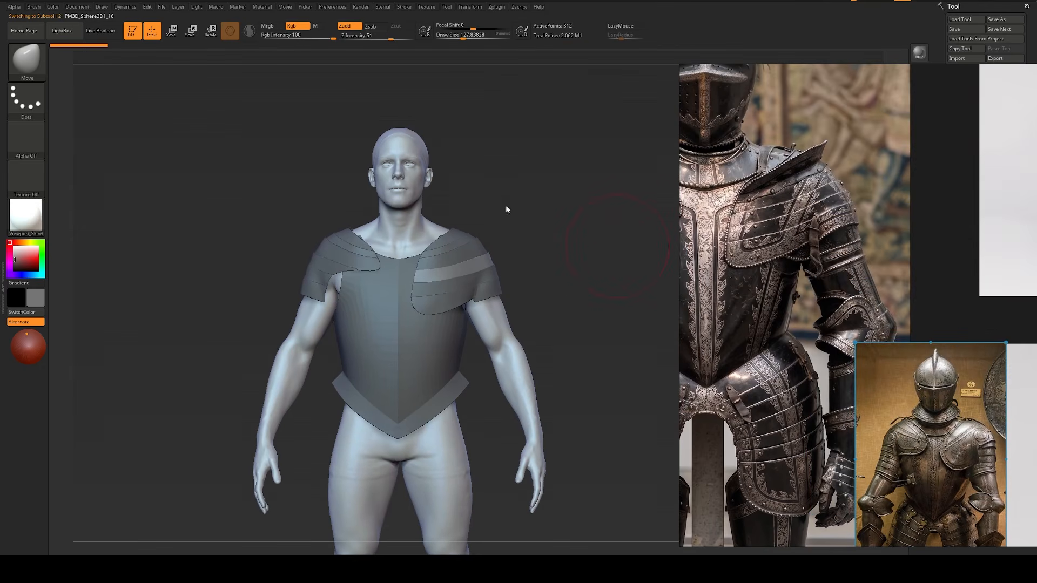
Step: Compare the left pauldron's overlapping plates from the side and three-quarter view with the etched black armour's shoulder
{"action": "left_click_drag", "start_coordinate": [530, 210], "coordinate": [586, 222], "text": "alt"}
{"action": "key", "text": "shift+f"}
{"action": "key", "text": "shift+f"}
{"action": "scroll", "coordinate": [826, 232], "scroll_direction": "up", "scroll_amount": 3}
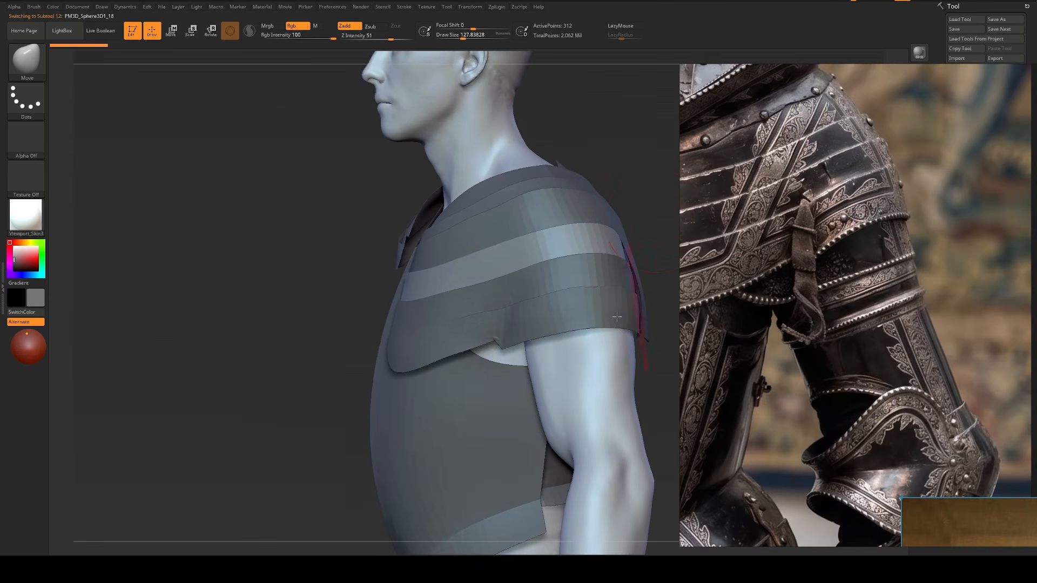
{"action": "scroll", "coordinate": [810, 274], "scroll_direction": "down", "scroll_amount": 3}
{"action": "scroll", "coordinate": [815, 266], "scroll_direction": "up", "scroll_amount": 2}
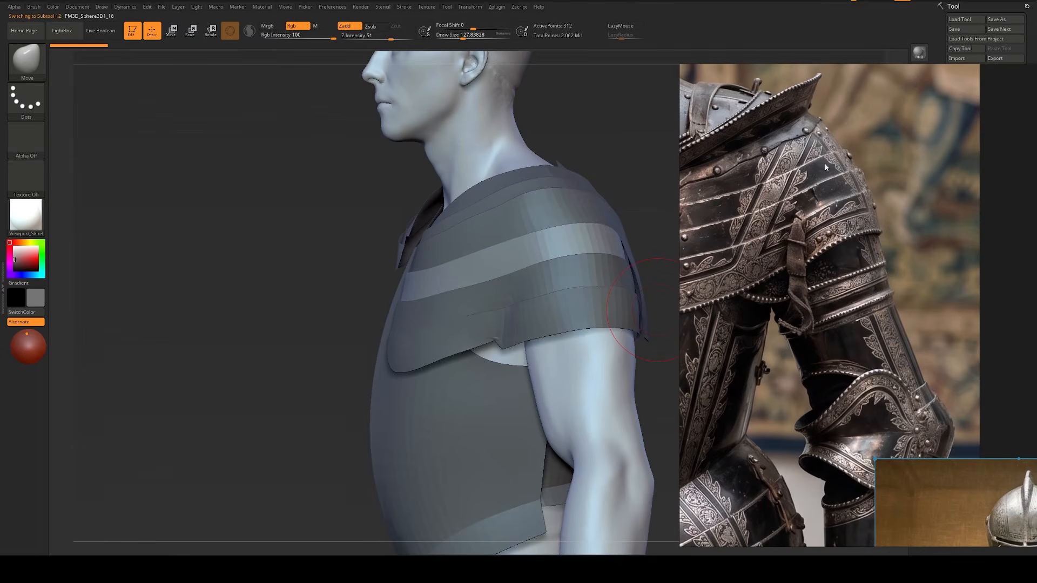
{"action": "scroll", "coordinate": [808, 237], "scroll_direction": "down", "scroll_amount": 2}
{"action": "right_click_drag", "start_coordinate": [413, 331], "coordinate": [532, 329]}
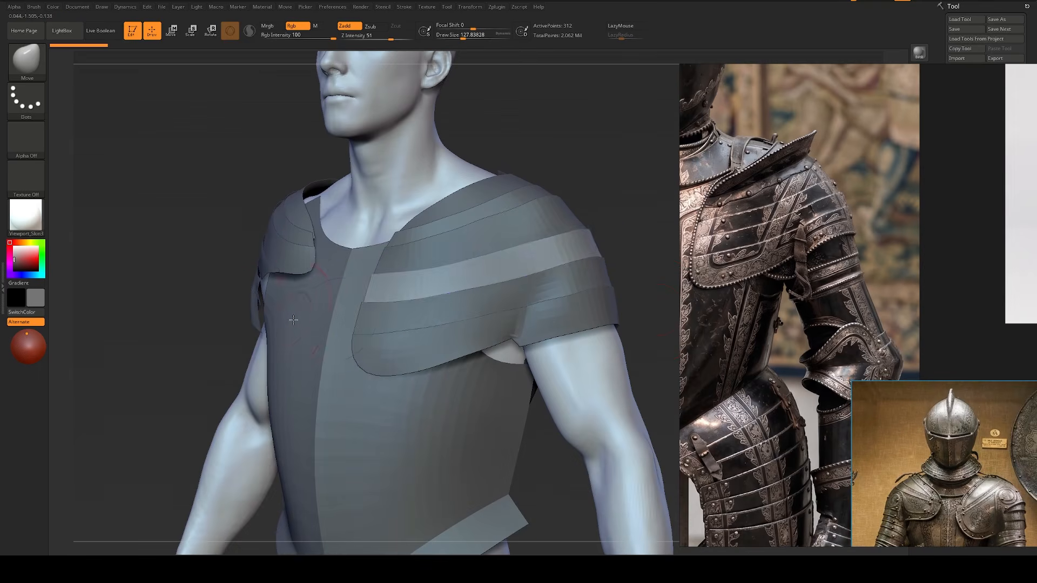
Step: Select the left pauldron's plates one after another from the lowest upward and examine how they are layered
{"action": "key", "text": "shift+f"}
{"action": "key", "text": "shift+f"}
{"action": "left_click", "coordinate": [566, 325], "text": "alt"}
{"action": "key", "text": "shift+f"}
{"action": "mouse_move", "coordinate": [635, 294]}
{"action": "right_mouse_down", "text": "alt"}
{"action": "mouse_move", "coordinate": [614, 286]}
{"action": "mouse_move", "coordinate": [610, 302]}
{"action": "right_mouse_up", "text": "alt"}
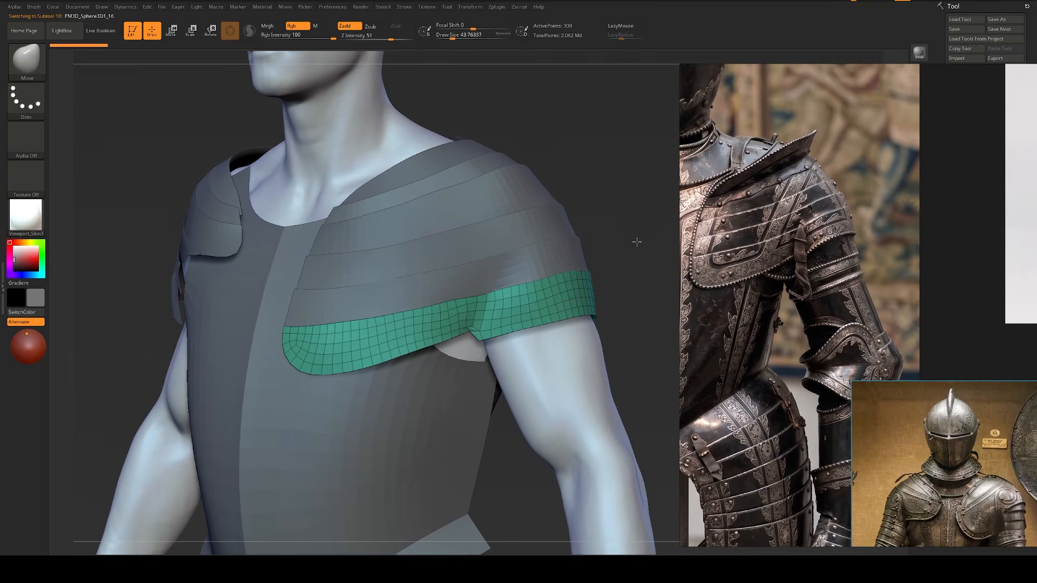
{"action": "right_click_drag", "start_coordinate": [637, 242], "coordinate": [484, 229]}
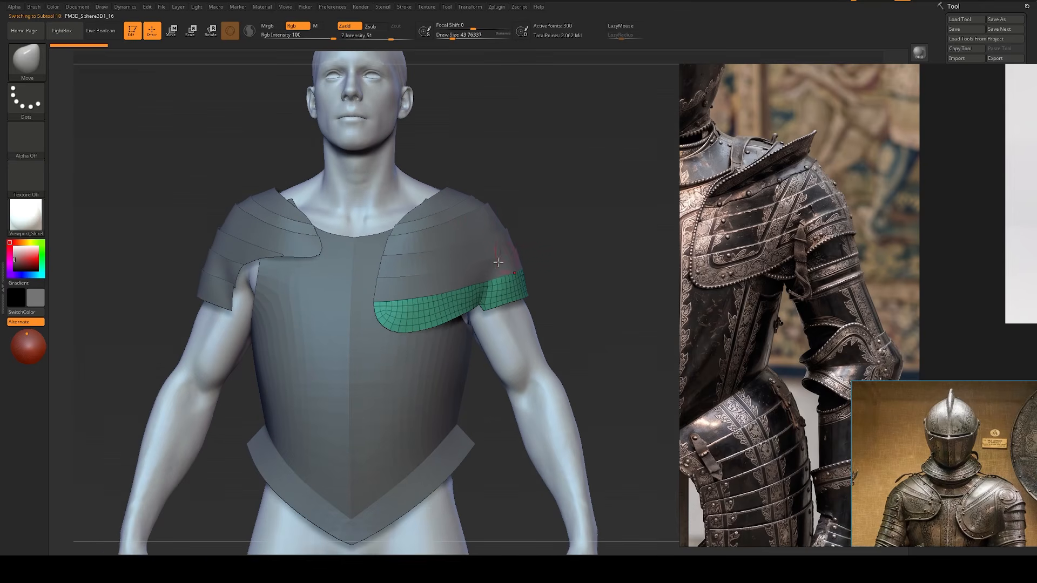
{"action": "left_click", "coordinate": [483, 271], "text": "alt"}
{"action": "left_click", "coordinate": [479, 251], "text": "alt"}
{"action": "left_click", "coordinate": [469, 228], "text": "alt"}
{"action": "left_click", "coordinate": [457, 211], "text": "alt"}
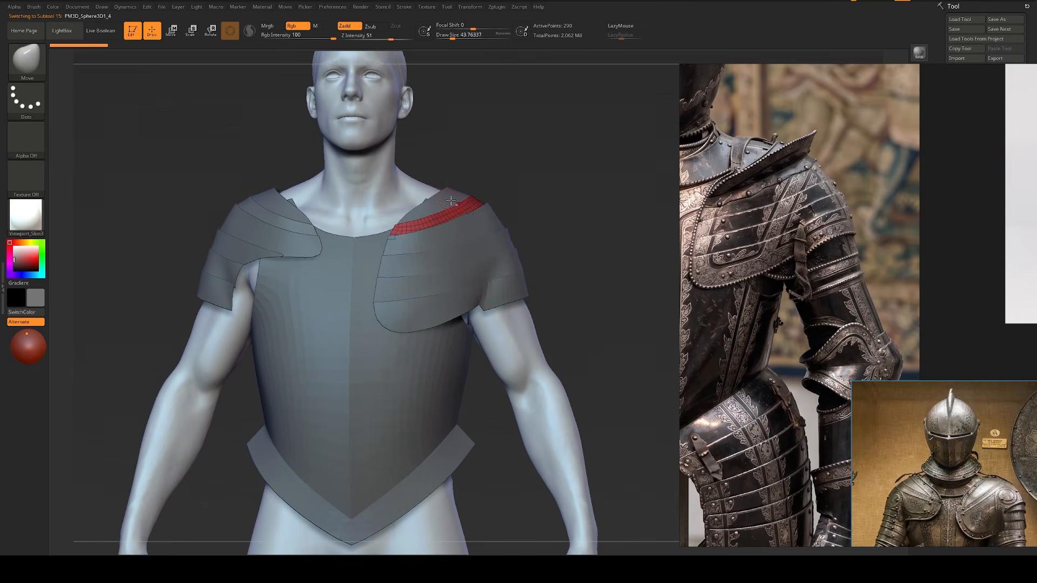
Step: Isolate the left pauldron's narrow second plate, show all parts again, and compare it with the plate below
{"action": "left_click", "coordinate": [449, 199], "text": "alt"}
{"action": "left_click", "coordinate": [461, 221], "text": "alt"}
{"action": "left_click", "coordinate": [458, 217], "text": "alt"}
{"action": "key", "text": "alt+s"}
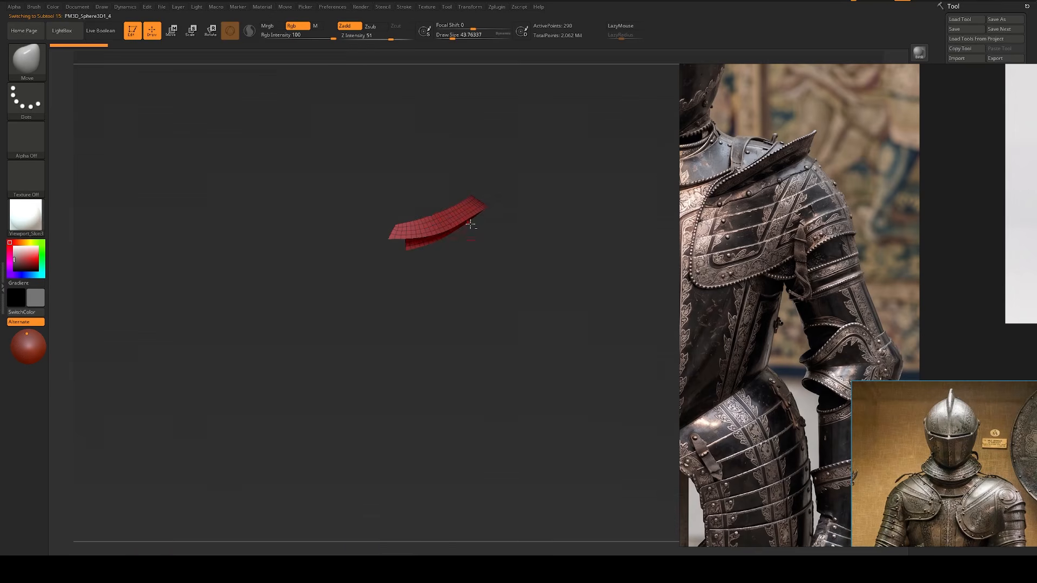
{"action": "key", "text": "alt+s"}
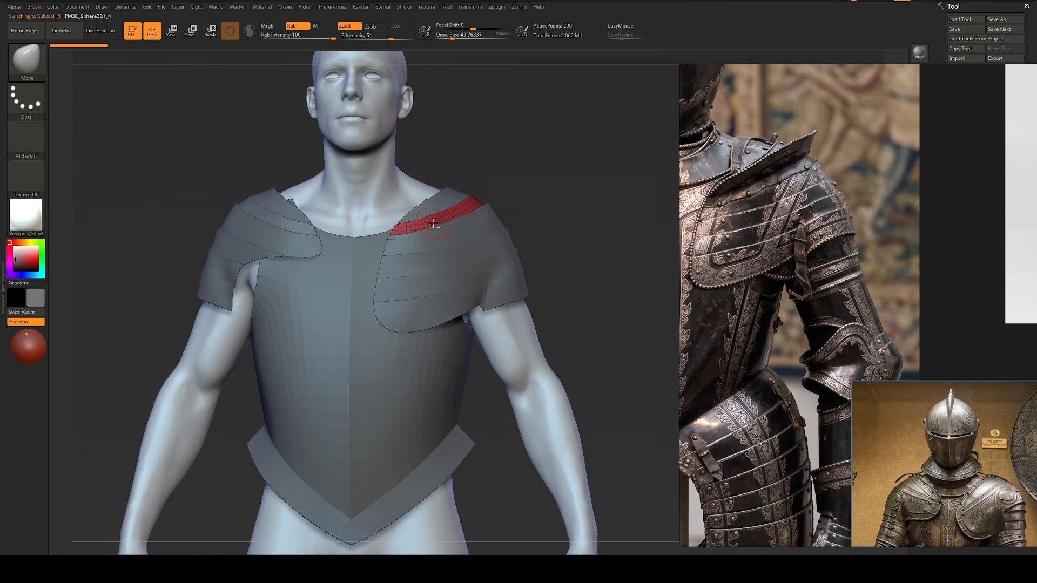
{"action": "left_click", "coordinate": [450, 240], "text": "alt"}
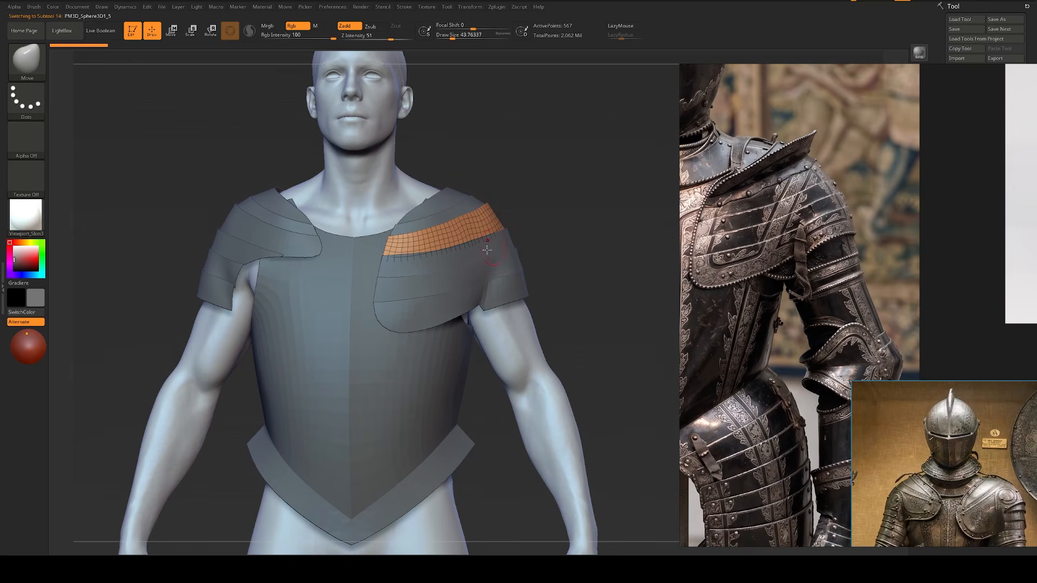
Step: Select the left pauldron's plates up to the collar and back down, and examine their overlaps from the front and three-quarter view
{"action": "left_click", "coordinate": [480, 272], "text": "alt"}
{"action": "left_click", "coordinate": [495, 282], "text": "alt"}
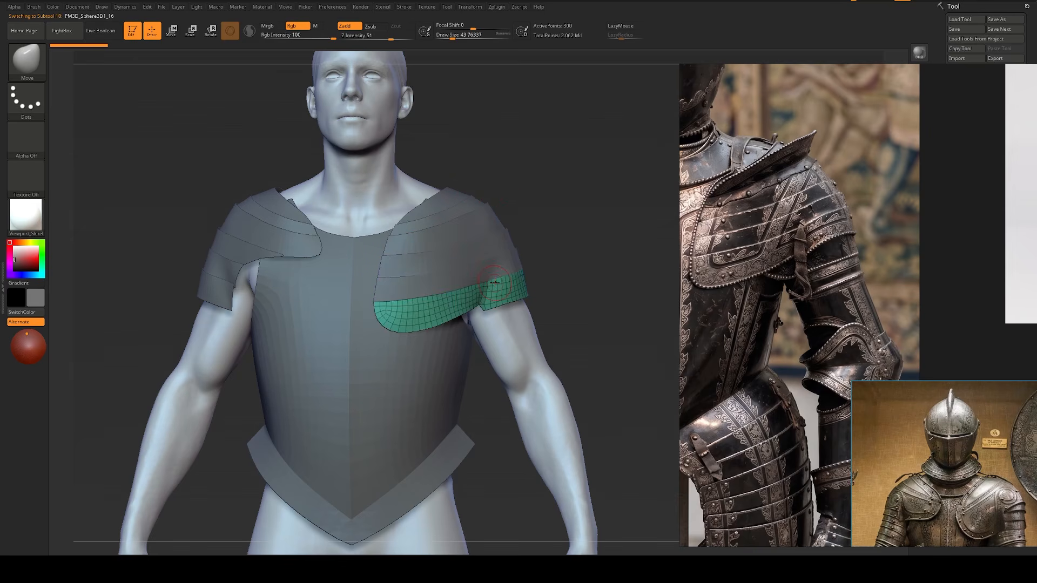
{"action": "left_click", "coordinate": [486, 270], "text": "alt"}
{"action": "left_click", "coordinate": [482, 236], "text": "alt"}
{"action": "left_click", "coordinate": [462, 224], "text": "alt"}
{"action": "left_click", "coordinate": [461, 212], "text": "alt"}
{"action": "left_click", "coordinate": [456, 199], "text": "alt"}
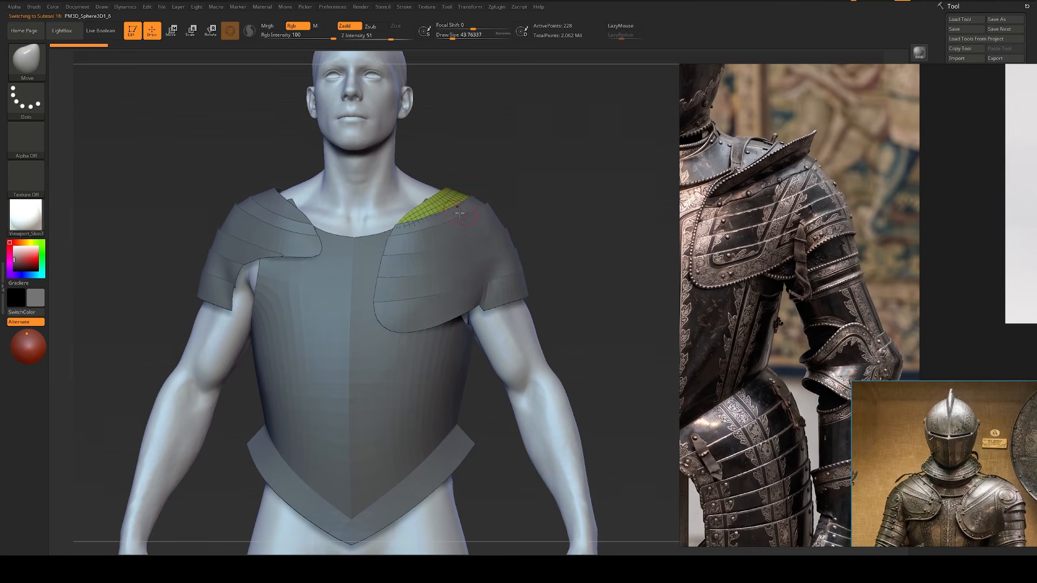
{"action": "left_click", "coordinate": [468, 221], "text": "alt"}
{"action": "left_click", "coordinate": [474, 238], "text": "alt"}
{"action": "left_click", "coordinate": [483, 257], "text": "alt"}
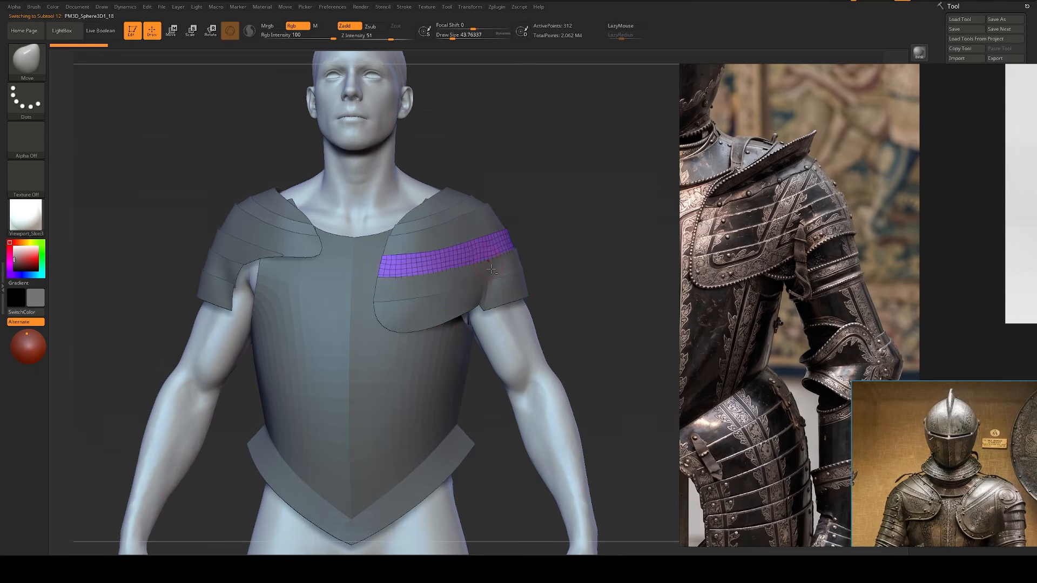
{"action": "left_click", "coordinate": [491, 277], "text": "alt"}
{"action": "left_click", "coordinate": [496, 296], "text": "alt"}
{"action": "left_click", "coordinate": [488, 273], "text": "alt"}
{"action": "left_click", "coordinate": [492, 252], "text": "alt"}
{"action": "left_click_drag", "start_coordinate": [562, 221], "coordinate": [542, 226]}
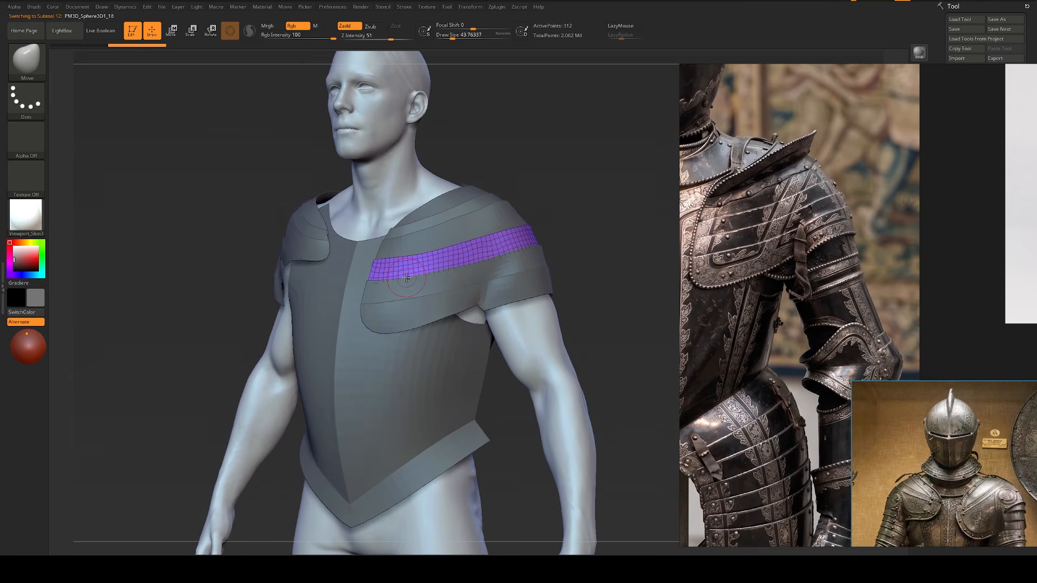
{"action": "left_click_drag", "start_coordinate": [579, 206], "coordinate": [560, 248]}
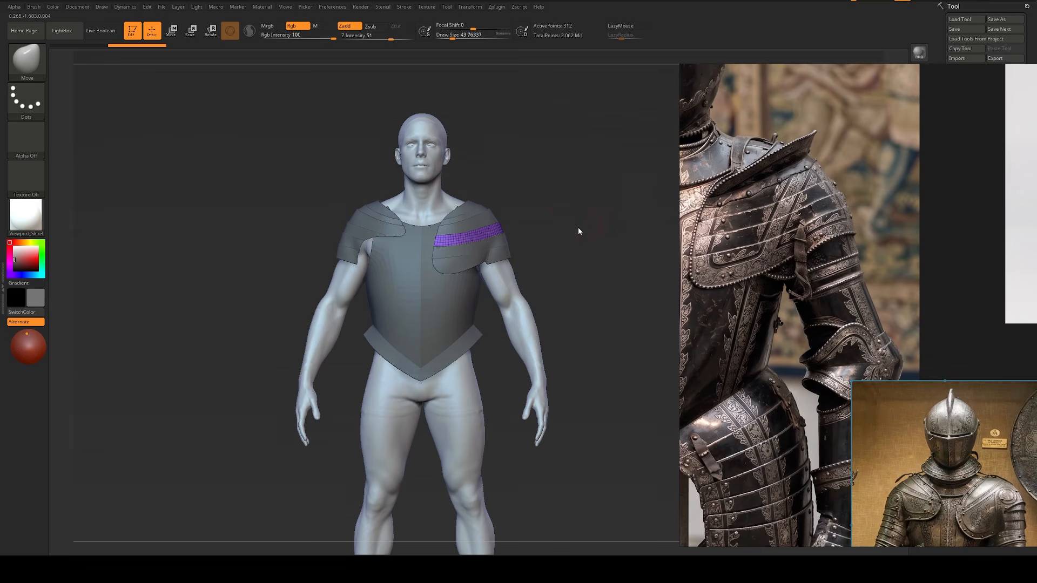
{"action": "left_click_drag", "start_coordinate": [564, 228], "coordinate": [575, 244], "text": "alt"}
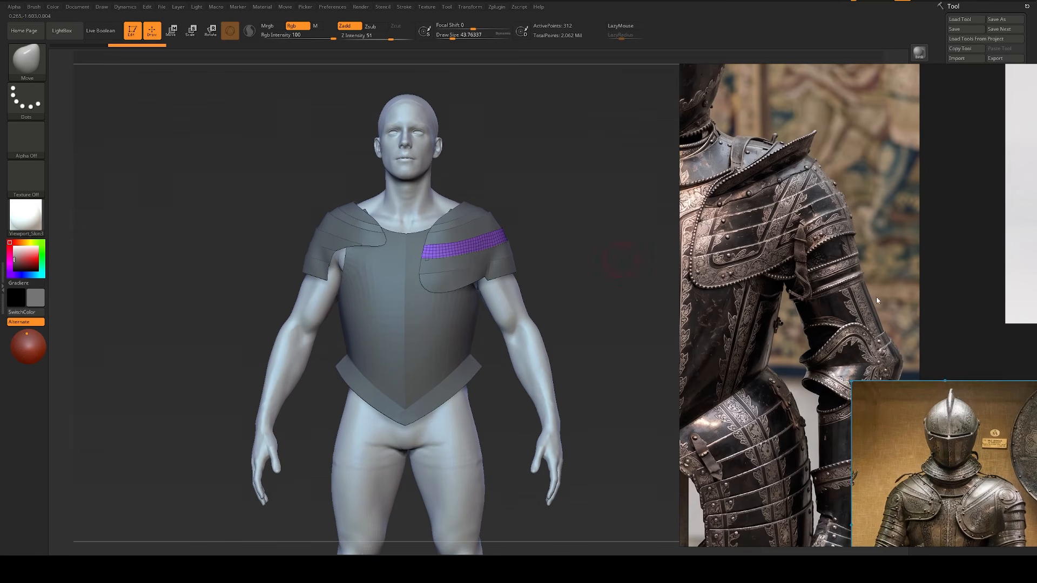
Step: Hide the reference board and the Left_Arm and Right_Arm folders, and make the breastplate the active subtool
{"action": "key", "text": "ctrl+m"}
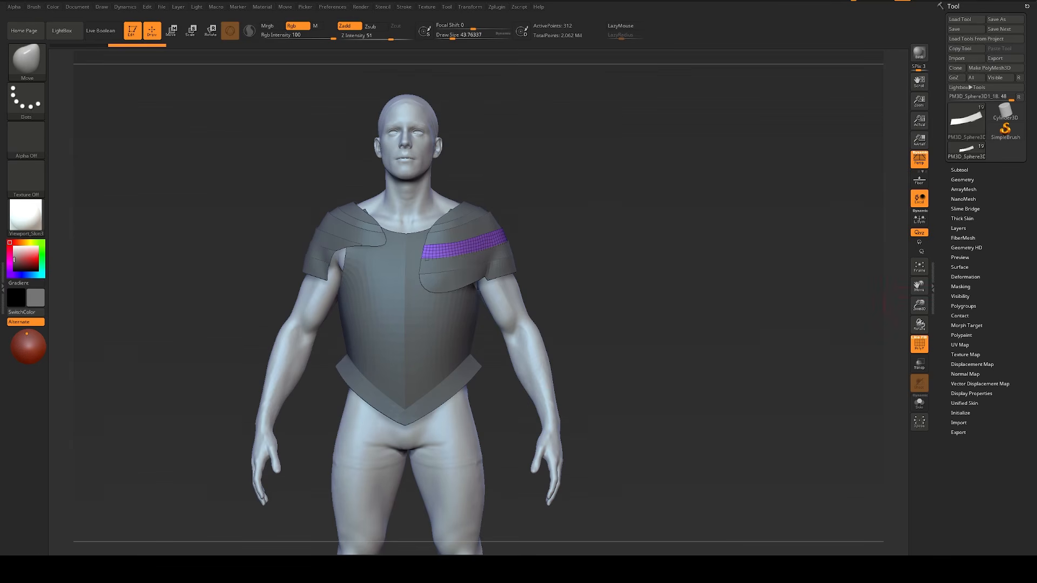
{"action": "left_click_drag", "start_coordinate": [673, 265], "coordinate": [674, 281], "text": "alt"}
{"action": "left_click", "coordinate": [471, 285], "text": "alt"}
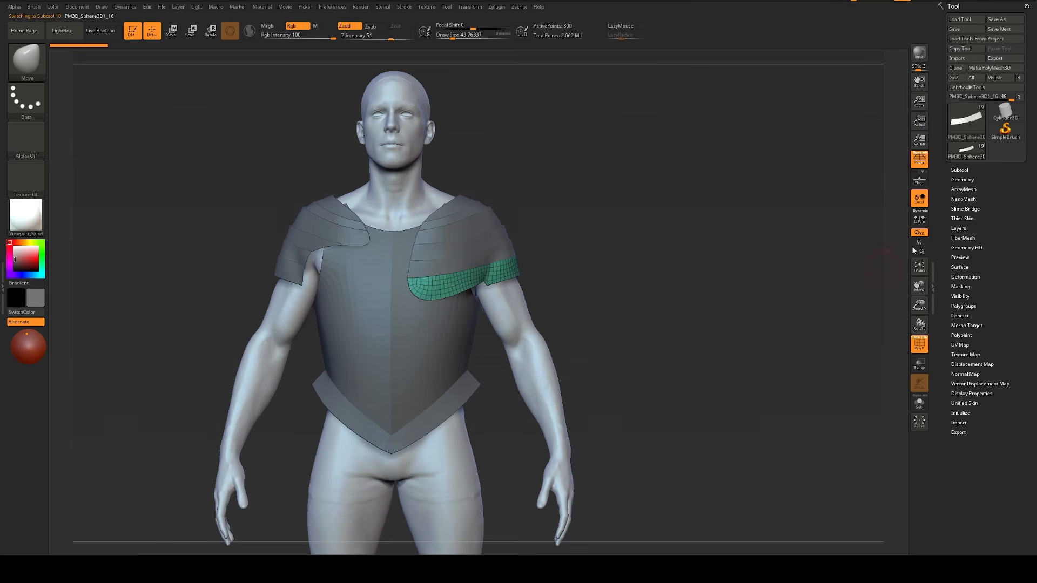
{"action": "left_click", "coordinate": [956, 169]}
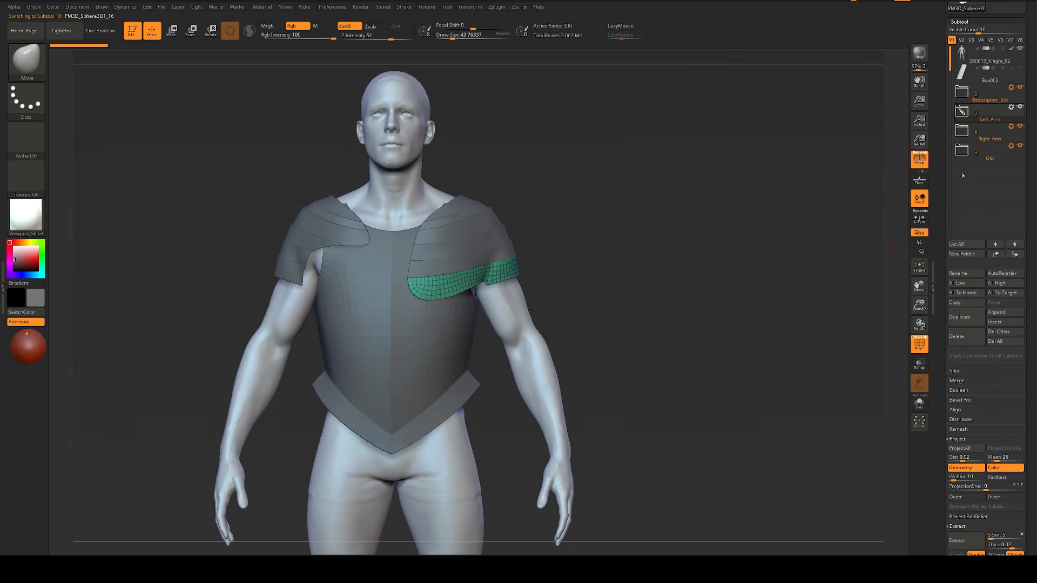
{"action": "left_click", "coordinate": [988, 98]}
{"action": "left_click", "coordinate": [1020, 107]}
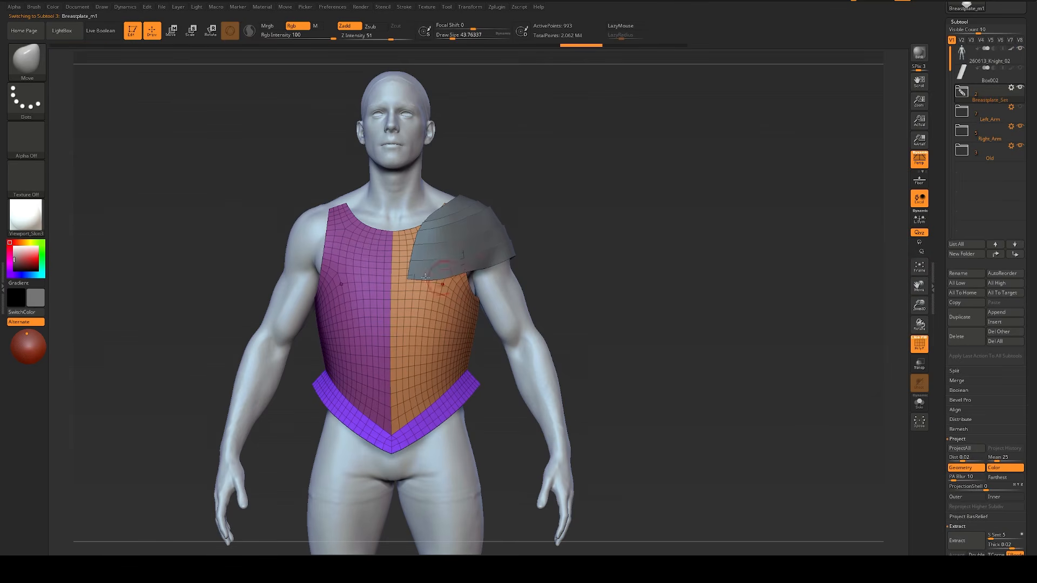
{"action": "left_click", "coordinate": [425, 277], "text": "alt"}
{"action": "left_click", "coordinate": [1020, 127]}
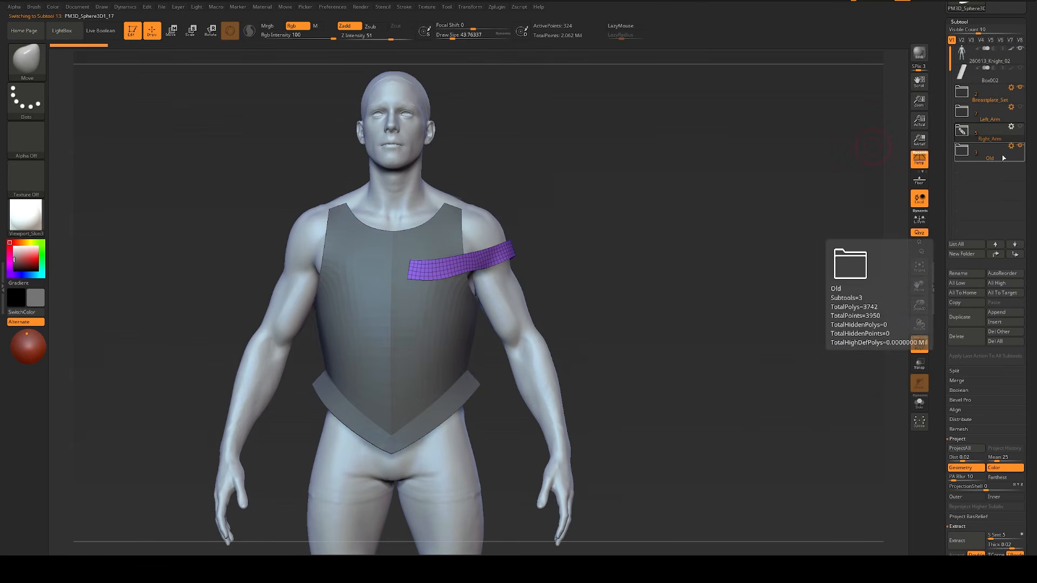
{"action": "left_click", "coordinate": [1002, 157]}
{"action": "left_click", "coordinate": [384, 333], "text": "alt"}
Step: Turn off the polygroup wireframe display on the breastplate
{"action": "left_click_drag", "start_coordinate": [611, 283], "coordinate": [706, 250], "text": "alt"}
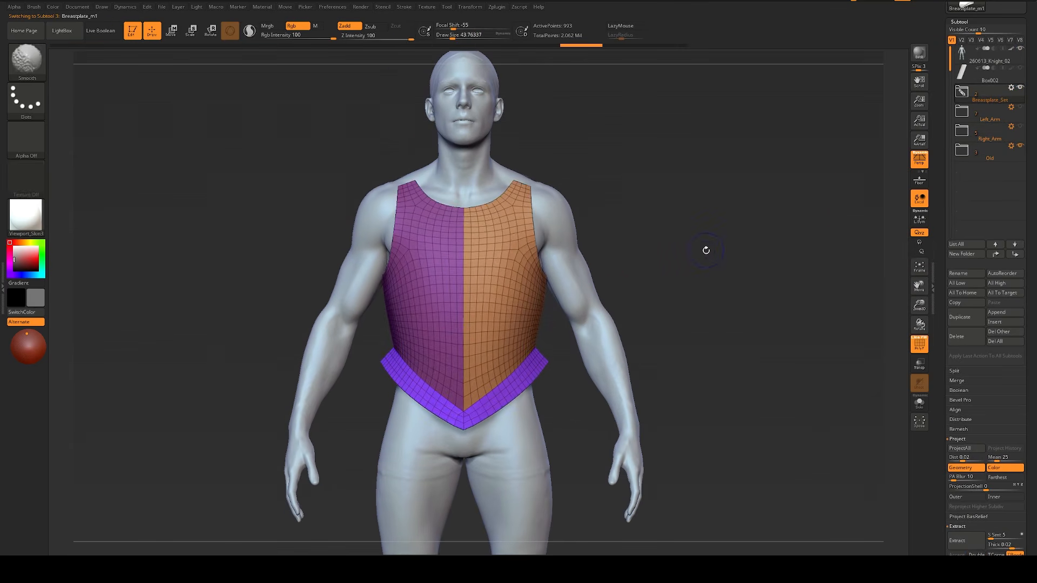
{"action": "key", "text": "shift+f"}
{"action": "key", "text": "shift+f"}
{"action": "mouse_move", "coordinate": [641, 278]}
{"action": "left_mouse_down"}
{"action": "mouse_move", "coordinate": [668, 266]}
{"action": "mouse_move", "coordinate": [643, 261]}
{"action": "mouse_move", "coordinate": [727, 252]}
{"action": "mouse_move", "coordinate": [752, 226]}
{"action": "left_mouse_up"}
{"action": "key", "text": "shift+f"}
Step: Try a small Move brush adjustment at the breastplate's side edge and undo it
{"action": "key", "text": "s"}
{"action": "left_click", "coordinate": [551, 271]}
{"action": "key", "text": "s"}
{"action": "mouse_move", "coordinate": [570, 247]}
{"action": "left_mouse_down"}
{"action": "mouse_move", "coordinate": [560, 241]}
{"action": "mouse_move", "coordinate": [576, 238]}
{"action": "left_mouse_up"}
{"action": "key", "text": "s"}
{"action": "key", "text": "ctrl+z"}
{"action": "mouse_move", "coordinate": [806, 253]}
{"action": "left_mouse_down", "text": "shift"}
{"action": "mouse_move", "coordinate": [769, 229]}
{"action": "mouse_move", "coordinate": [679, 266]}
{"action": "mouse_move", "coordinate": [585, 266]}
{"action": "left_mouse_up", "text": "shift"}
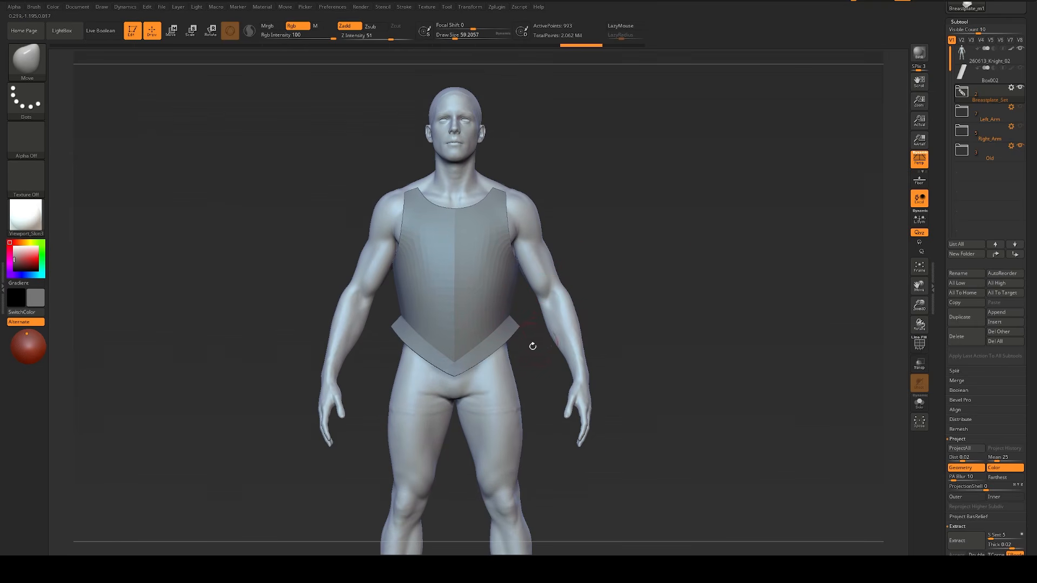
Step: Raise the breastplate's pointed waist and flange with the Move brush at a draw size of about 250
{"action": "key", "text": "s"}
{"action": "mouse_move", "coordinate": [483, 347]}
{"action": "left_mouse_down"}
{"action": "mouse_move", "coordinate": [506, 343]}
{"action": "mouse_move", "coordinate": [482, 357]}
{"action": "mouse_move", "coordinate": [486, 335]}
{"action": "mouse_move", "coordinate": [512, 311]}
{"action": "mouse_move", "coordinate": [503, 311]}
{"action": "left_mouse_up"}
{"action": "key", "text": "s"}
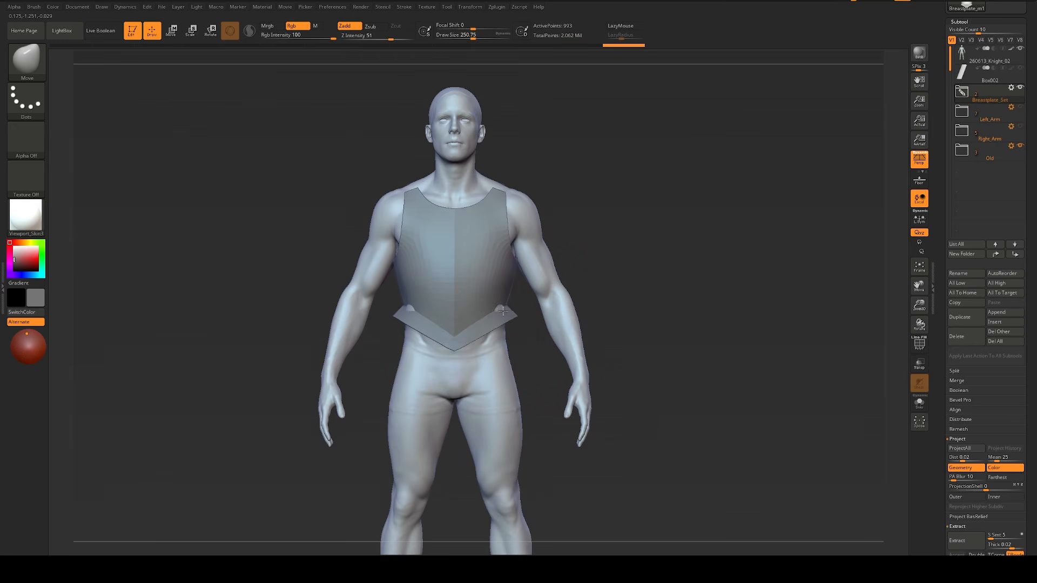
Step: Reshape the breastplate's armholes and neckline with the Move brush, reducing its draw size to about 94
{"action": "key", "text": "s"}
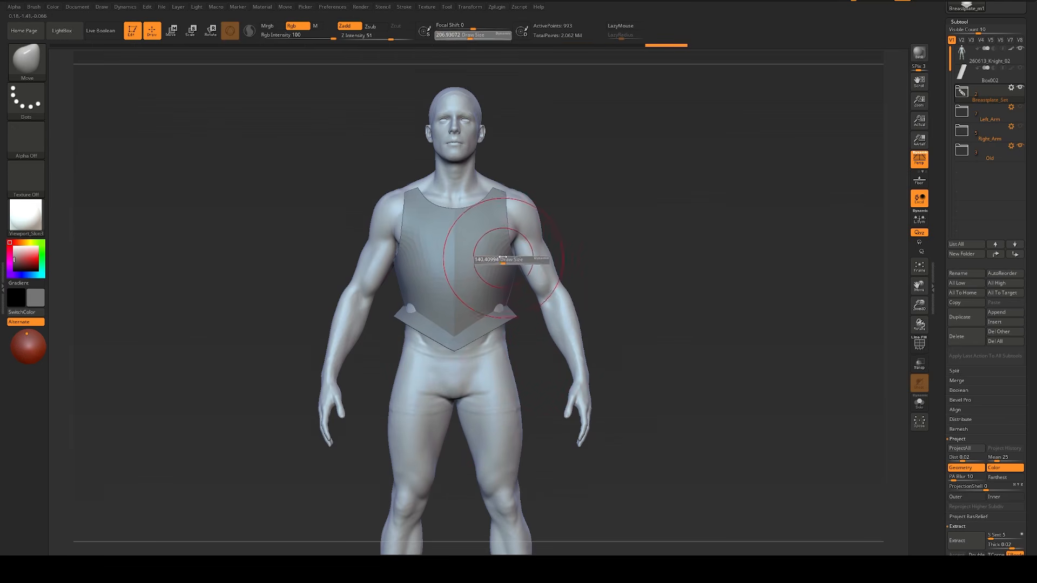
{"action": "left_click_drag", "start_coordinate": [515, 244], "coordinate": [509, 244]}
{"action": "key", "text": "s"}
{"action": "left_click_drag", "start_coordinate": [482, 207], "coordinate": [502, 195]}
{"action": "key", "text": "s"}
{"action": "key", "text": "s"}
{"action": "left_click_drag", "start_coordinate": [501, 231], "coordinate": [497, 230]}
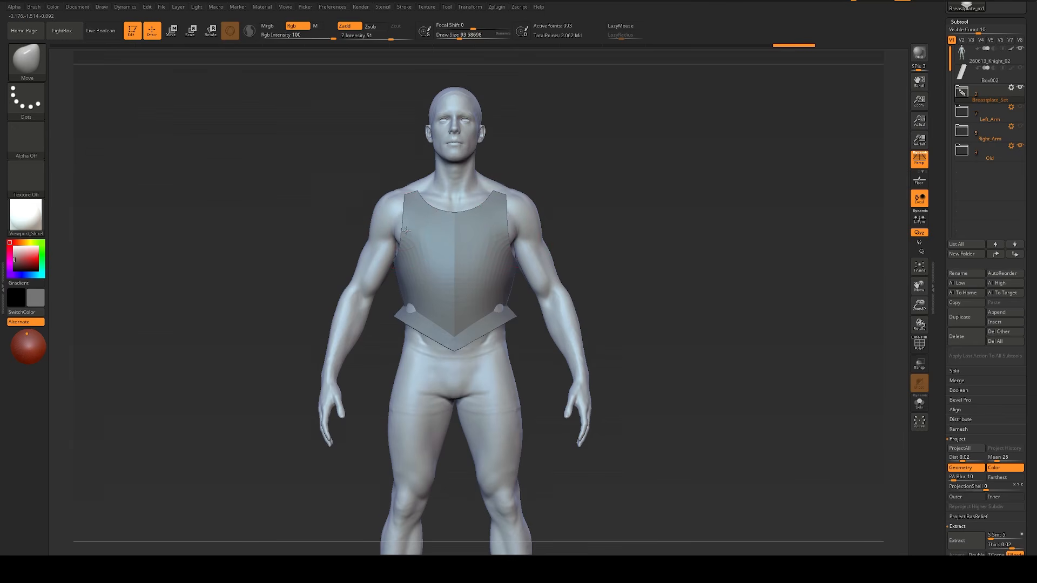
Step: Adjust the breastplate's armhole edge with the Move brush and set the draw size to about 97
{"action": "left_click_drag", "start_coordinate": [410, 232], "coordinate": [398, 248]}
{"action": "left_click_drag", "start_coordinate": [316, 243], "coordinate": [351, 238]}
{"action": "key", "text": "s"}
{"action": "key", "text": "s"}
{"action": "left_click_drag", "start_coordinate": [424, 231], "coordinate": [426, 231]}
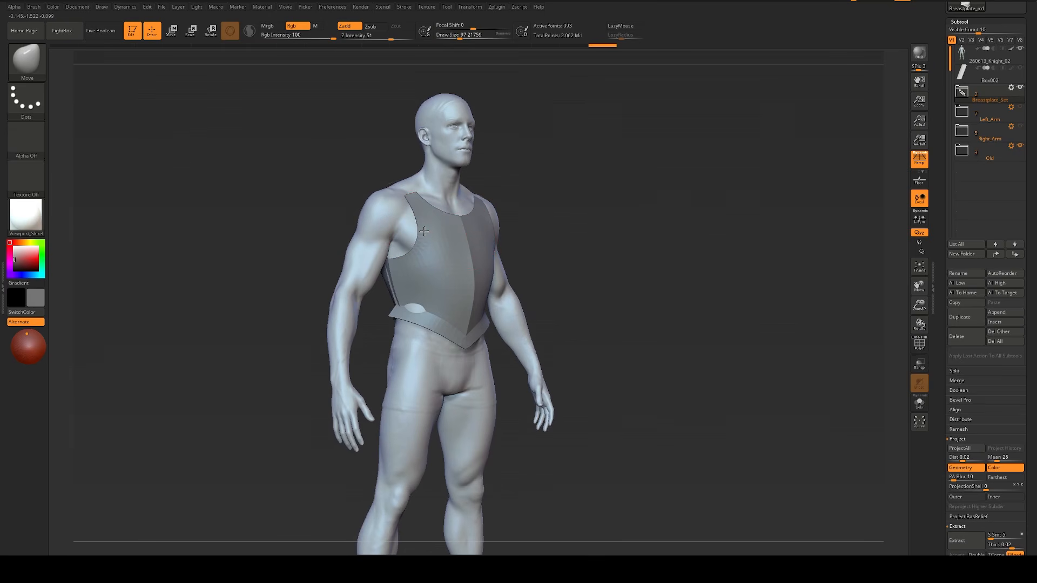
Step: Reshape the upper chest beside the armholes with the Move brush at a draw size of about 172
{"action": "left_click_drag", "start_coordinate": [669, 229], "coordinate": [598, 234], "text": "shift"}
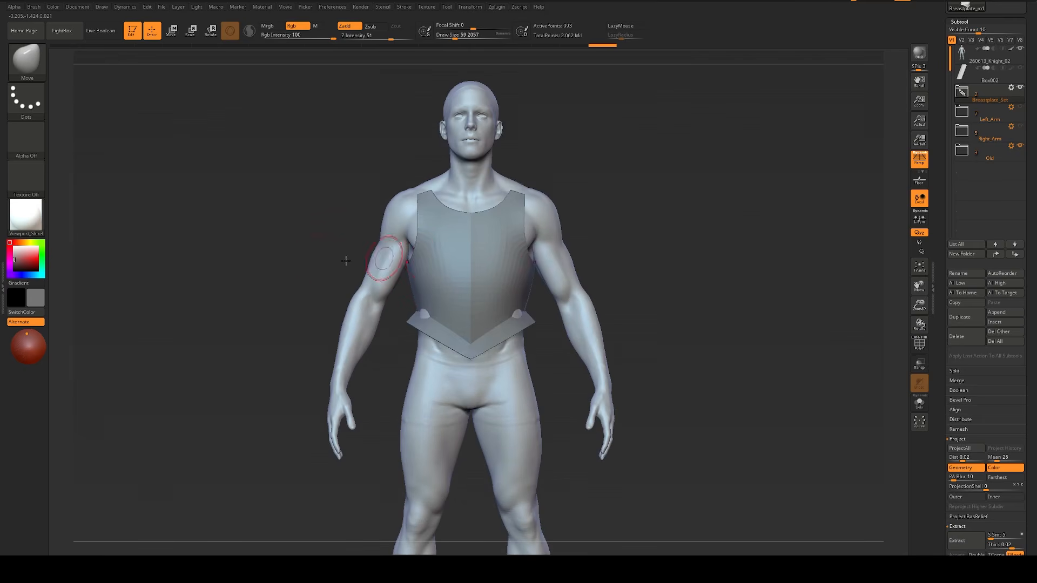
{"action": "mouse_move", "coordinate": [346, 261]}
{"action": "left_mouse_down"}
{"action": "mouse_move", "coordinate": [280, 268]}
{"action": "mouse_move", "coordinate": [366, 264]}
{"action": "left_mouse_up"}
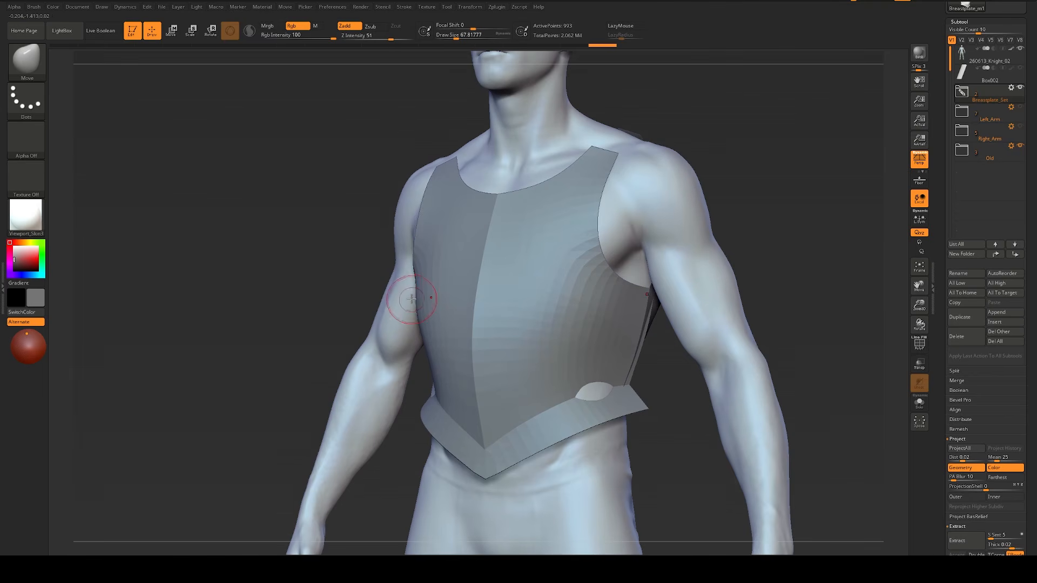
{"action": "key", "text": "s"}
{"action": "left_click", "coordinate": [411, 235]}
{"action": "mouse_move", "coordinate": [420, 230]}
{"action": "left_mouse_down"}
{"action": "mouse_move", "coordinate": [430, 178]}
{"action": "mouse_move", "coordinate": [421, 219]}
{"action": "left_mouse_up"}
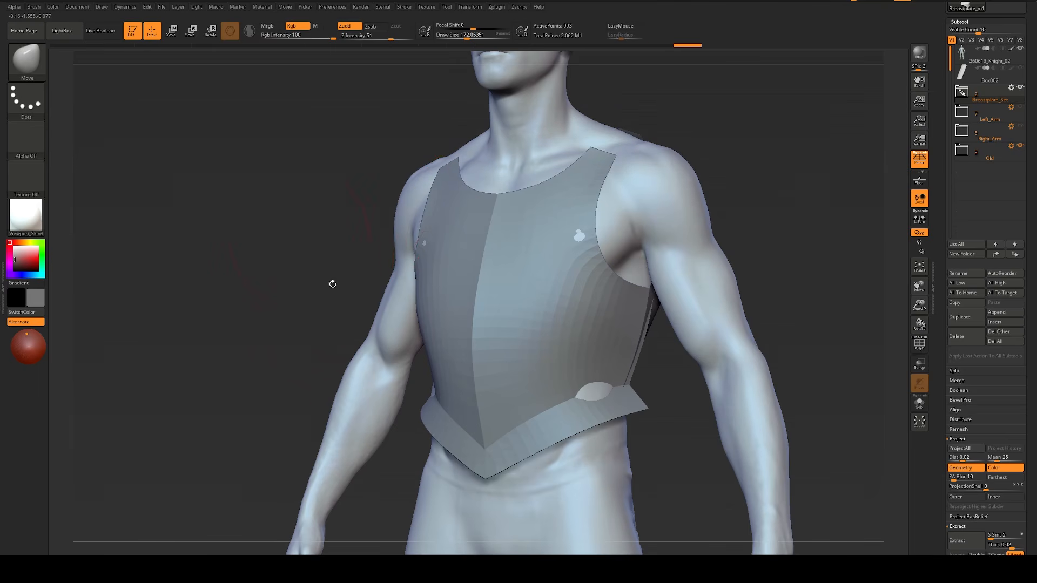
Step: Turn off subdivision smoothing for the breastplate and divide its mesh twice
{"action": "left_click", "coordinate": [962, 92]}
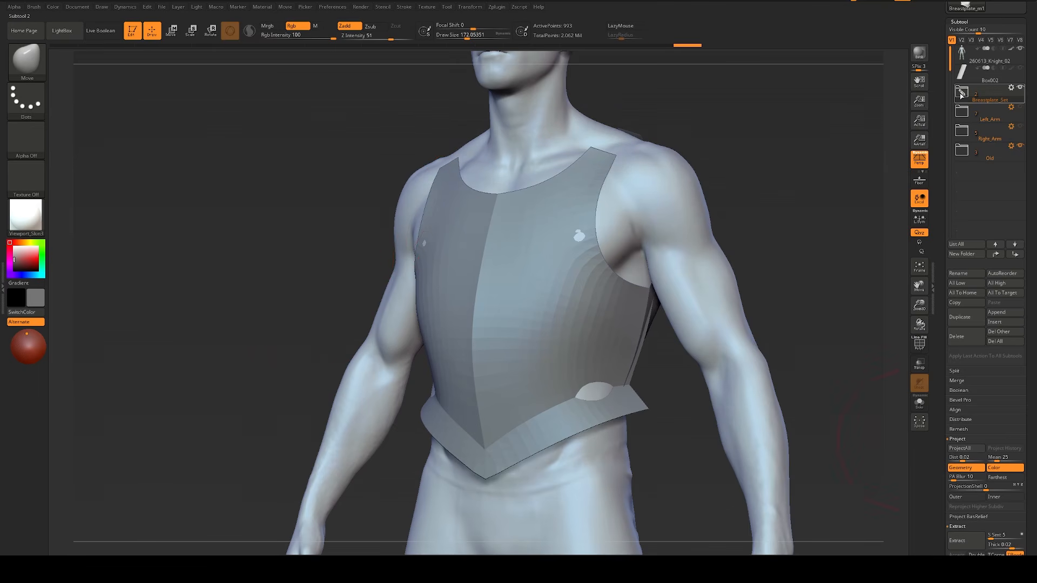
{"action": "scroll", "coordinate": [940, 363], "scroll_direction": "down", "scroll_amount": 5}
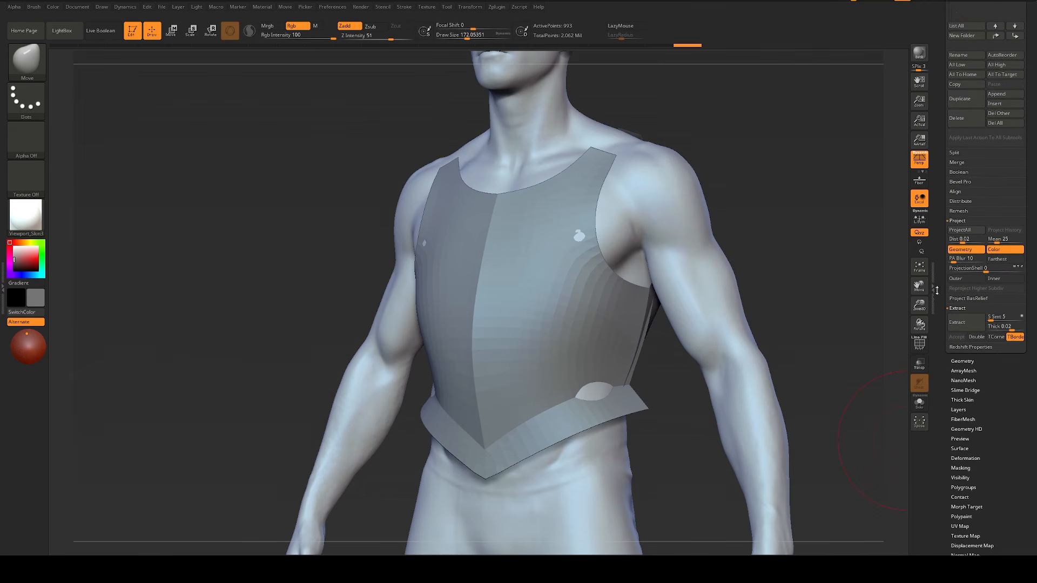
{"action": "key", "text": "s"}
{"action": "left_click_drag", "start_coordinate": [600, 288], "coordinate": [593, 287]}
{"action": "left_click", "coordinate": [1006, 361], "text": "shift"}
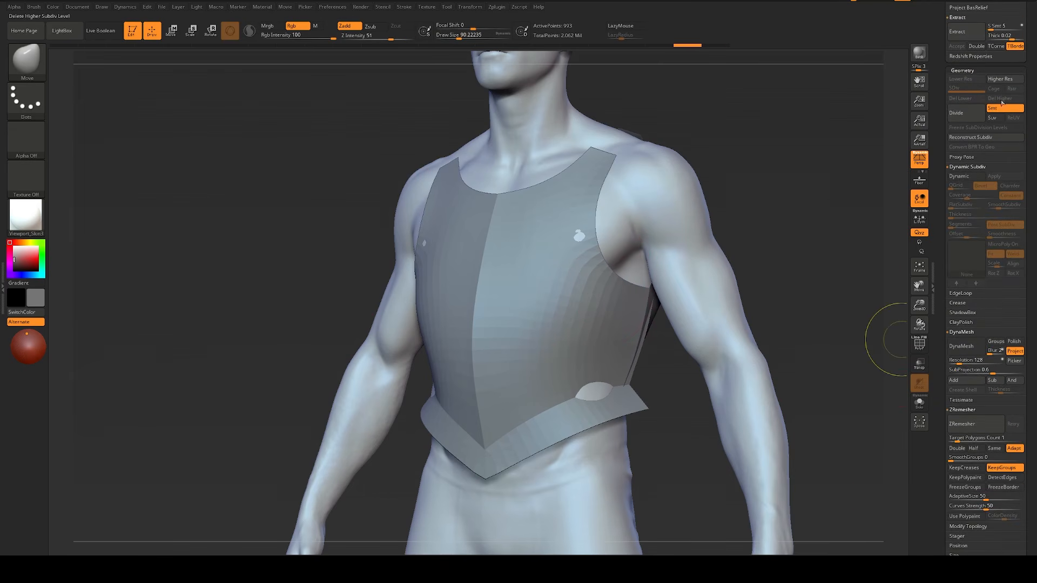
{"action": "left_click", "coordinate": [1005, 109]}
{"action": "key", "text": "ctrl+d"}
{"action": "key", "text": "ctrl+d"}
Step: Build up the breastplate's chest and sides with the ClayBuildup brush at a draw size of about 177
{"action": "key", "text": "b"}
{"action": "key", "text": "c"}
{"action": "key", "text": "b"}
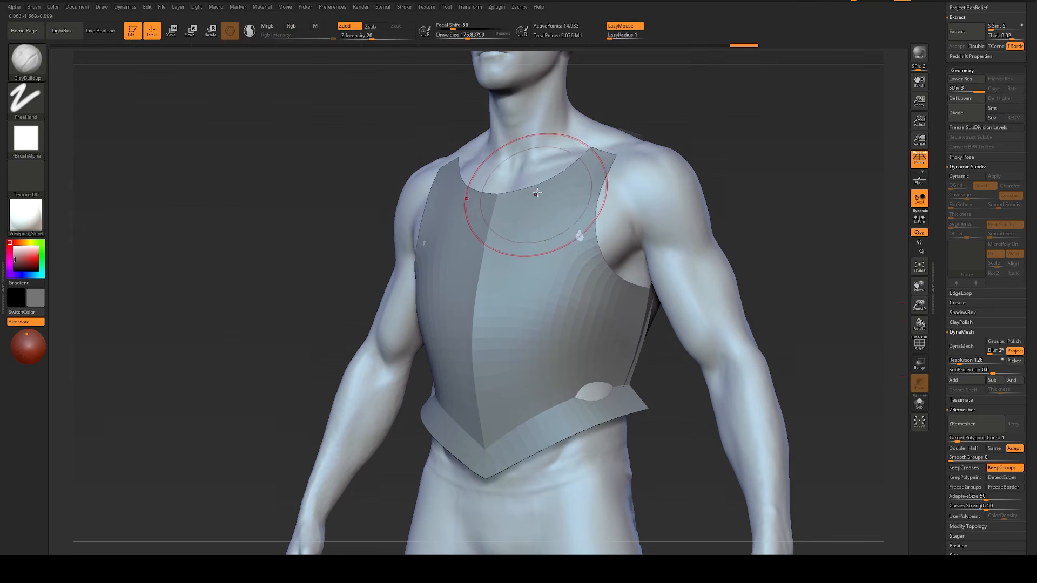
{"action": "mouse_move", "coordinate": [537, 193]}
{"action": "left_mouse_down"}
{"action": "mouse_move", "coordinate": [578, 243]}
{"action": "mouse_move", "coordinate": [637, 211]}
{"action": "mouse_move", "coordinate": [607, 278]}
{"action": "mouse_move", "coordinate": [601, 271]}
{"action": "mouse_move", "coordinate": [610, 302]}
{"action": "mouse_move", "coordinate": [546, 314]}
{"action": "left_mouse_up"}
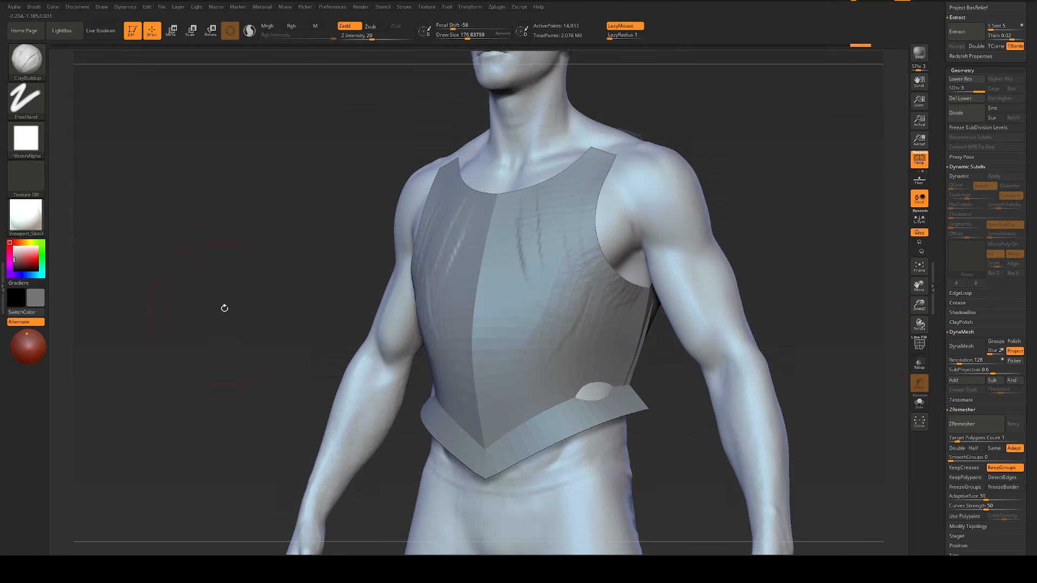
{"action": "left_click_drag", "start_coordinate": [225, 308], "coordinate": [370, 231]}
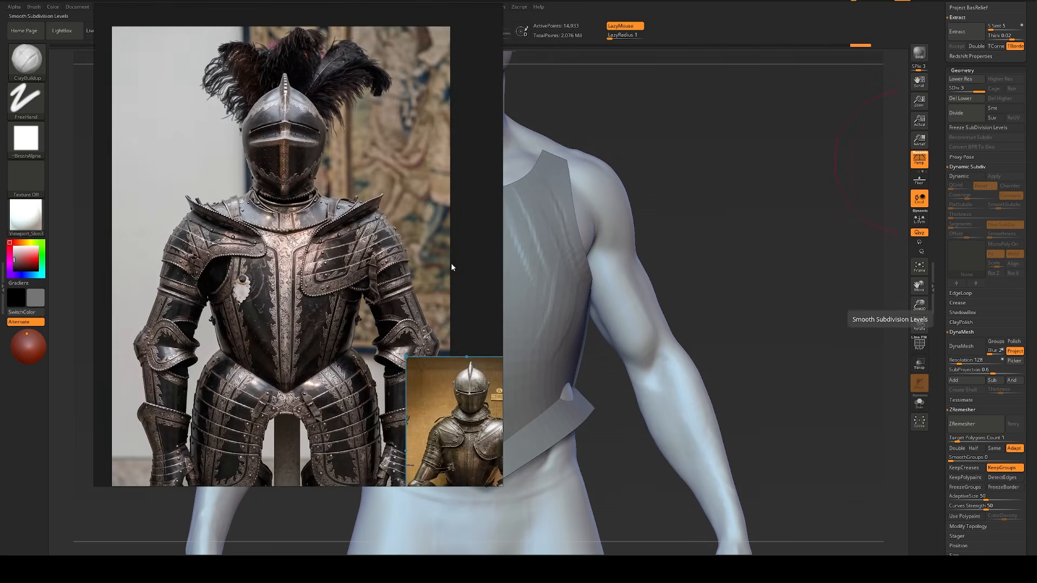
Step: Review the etched black breastplate's reference views and place its front view beside the model
{"action": "middle_click_drag", "start_coordinate": [451, 267], "coordinate": [202, 279]}
{"action": "scroll", "coordinate": [361, 205], "scroll_direction": "up", "scroll_amount": 4}
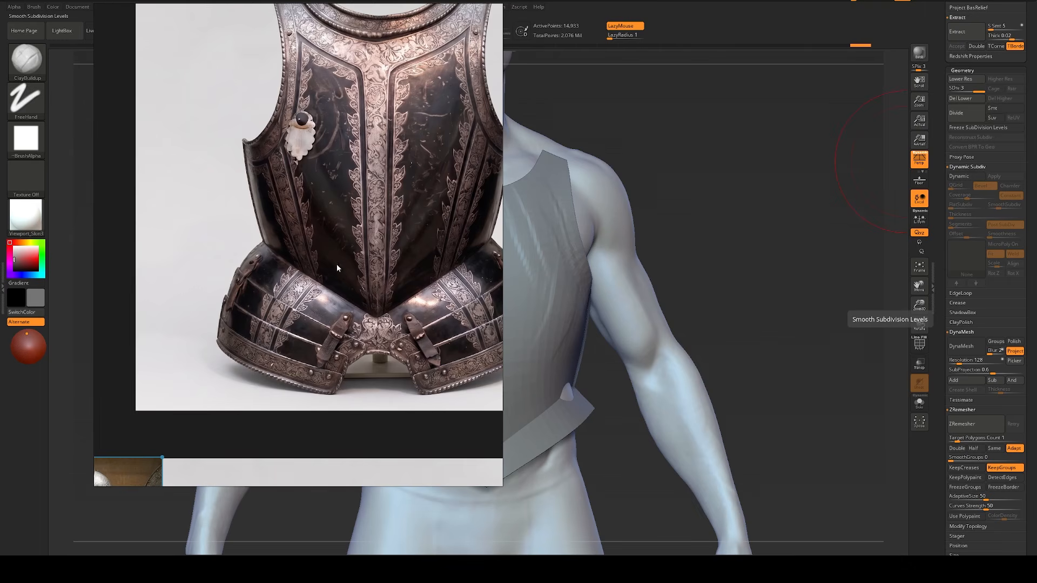
{"action": "scroll", "coordinate": [337, 268], "scroll_direction": "down", "scroll_amount": 3}
{"action": "scroll", "coordinate": [348, 381], "scroll_direction": "up", "scroll_amount": 4}
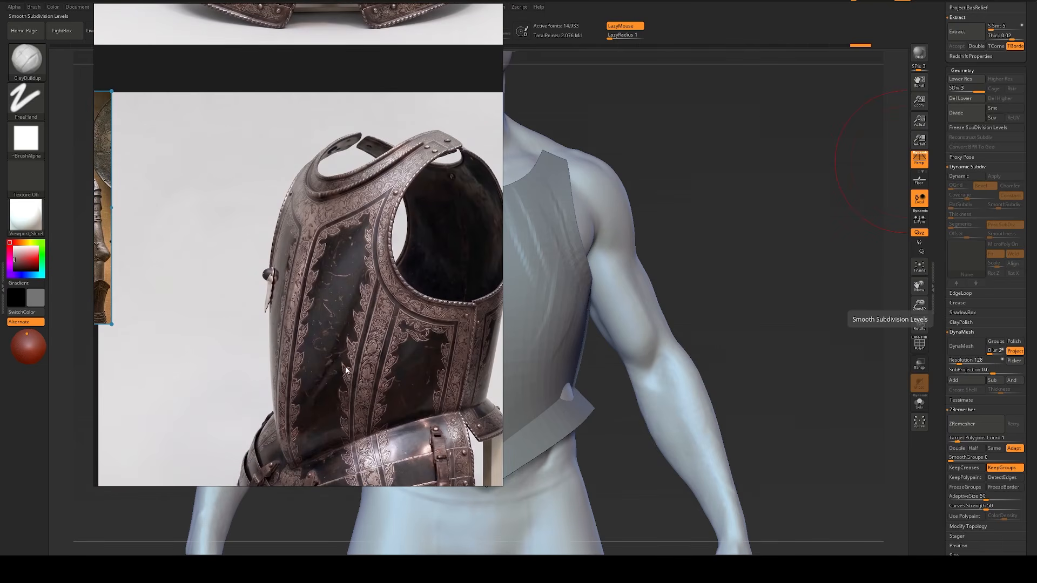
{"action": "scroll", "coordinate": [370, 278], "scroll_direction": "down", "scroll_amount": 3}
{"action": "scroll", "coordinate": [280, 139], "scroll_direction": "up", "scroll_amount": 4}
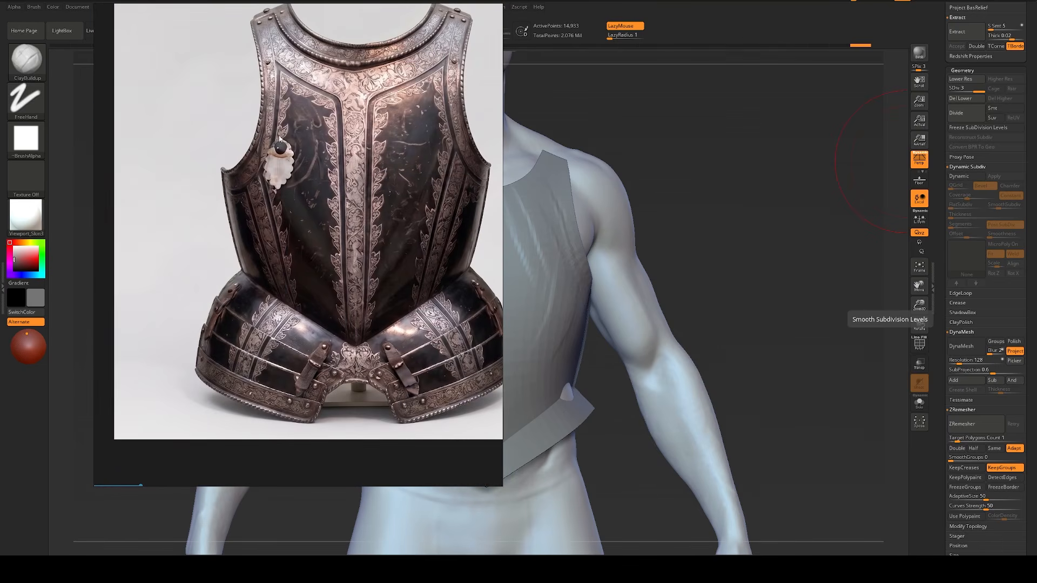
{"action": "left_click_drag", "start_coordinate": [303, 226], "coordinate": [1005, 173]}
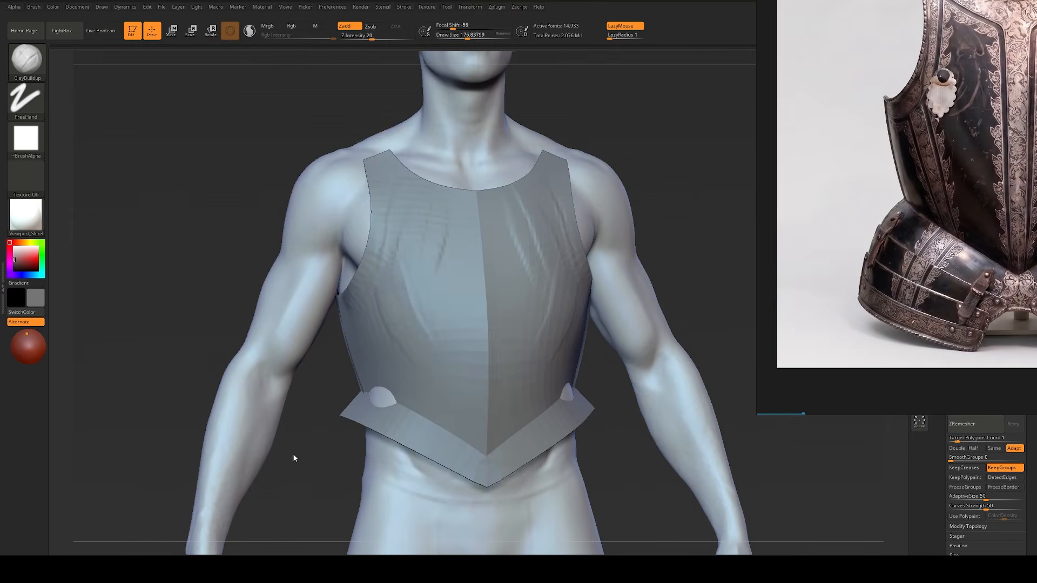
{"action": "right_click_drag", "start_coordinate": [866, 213], "coordinate": [812, 318]}
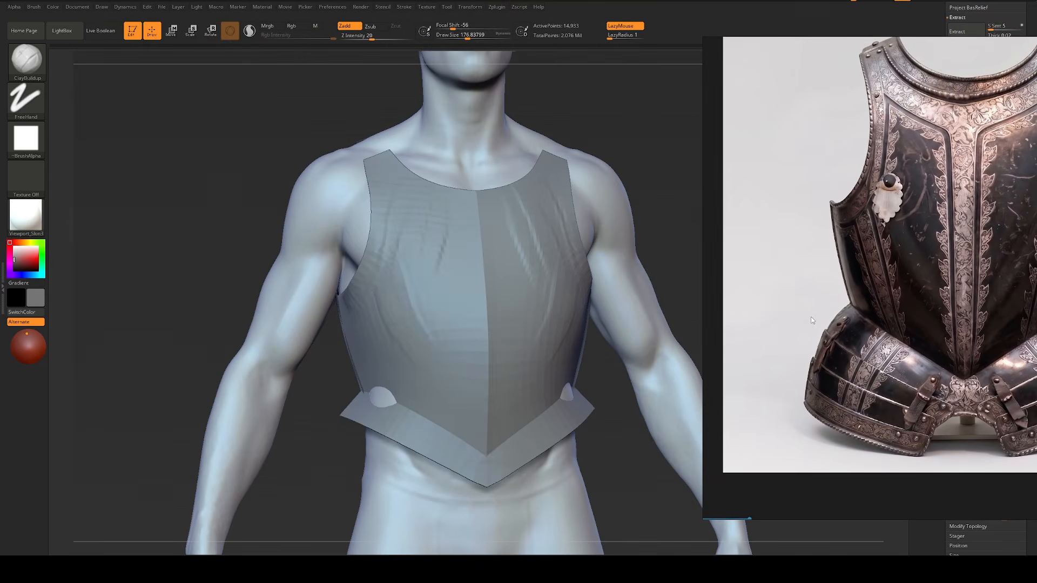
Step: Build up the breastplate's lower chest diagonally toward the front point with the ClayBuildup brush at a draw size of about 116
{"action": "key", "text": "bracketleft"}
{"action": "key", "text": "bracketleft"}
{"action": "mouse_move", "coordinate": [377, 265]}
{"action": "left_mouse_down"}
{"action": "mouse_move", "coordinate": [368, 262]}
{"action": "mouse_move", "coordinate": [440, 359]}
{"action": "left_mouse_up"}
{"action": "key", "text": "bracketright"}
{"action": "key", "text": "bracketright"}
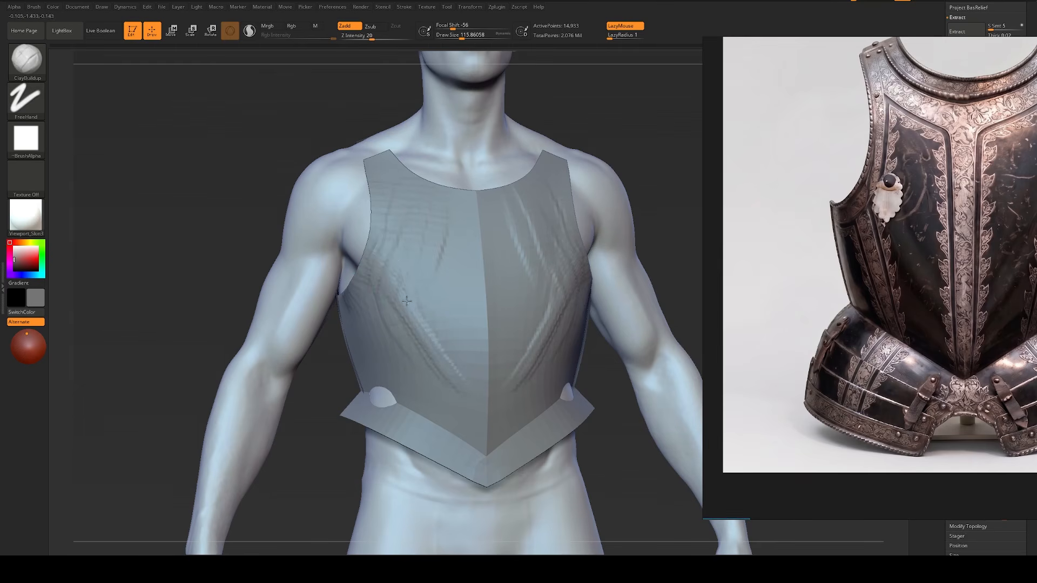
{"action": "left_click_drag", "start_coordinate": [209, 274], "coordinate": [203, 302]}
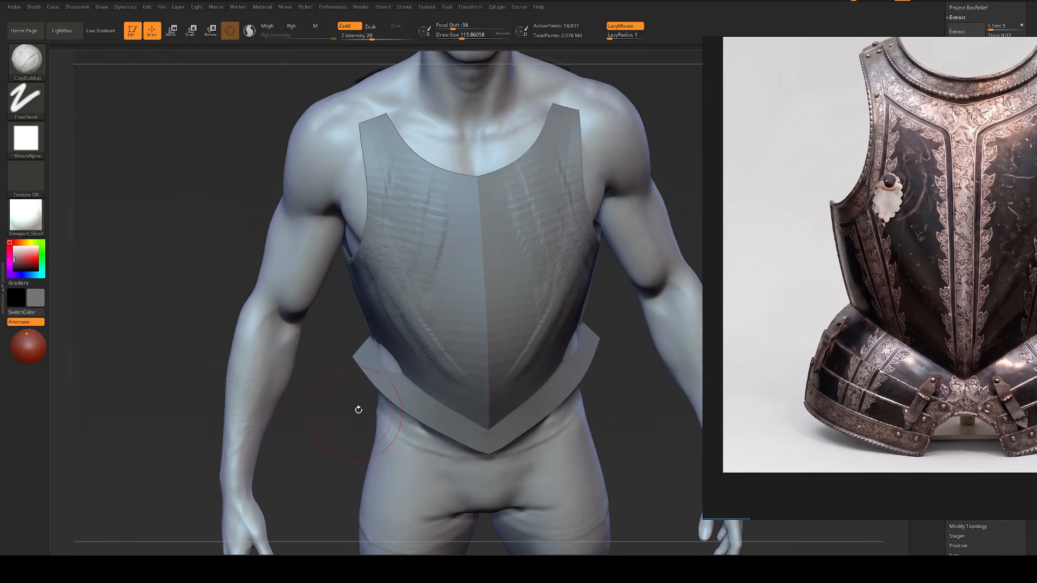
Step: Reshape the breastplate's lower edge above the waist flange with the Move brush at a draw size of about 94
{"action": "key", "text": "b"}
{"action": "key", "text": "m"}
{"action": "key", "text": "v"}
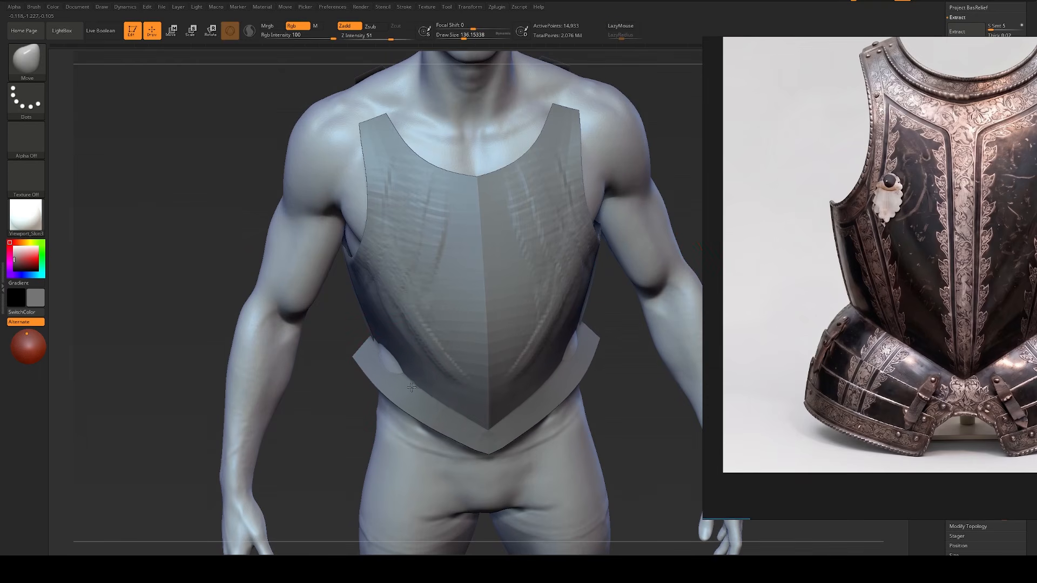
{"action": "left_click_drag", "start_coordinate": [412, 388], "coordinate": [454, 401]}
{"action": "key", "text": "s"}
{"action": "left_click_drag", "start_coordinate": [492, 434], "coordinate": [487, 434]}
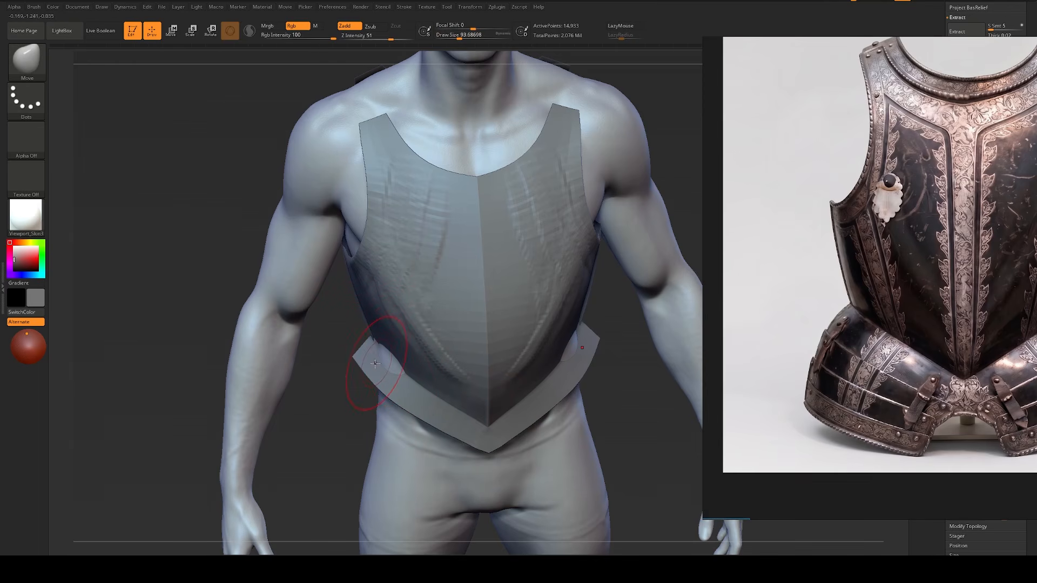
{"action": "key", "text": "s"}
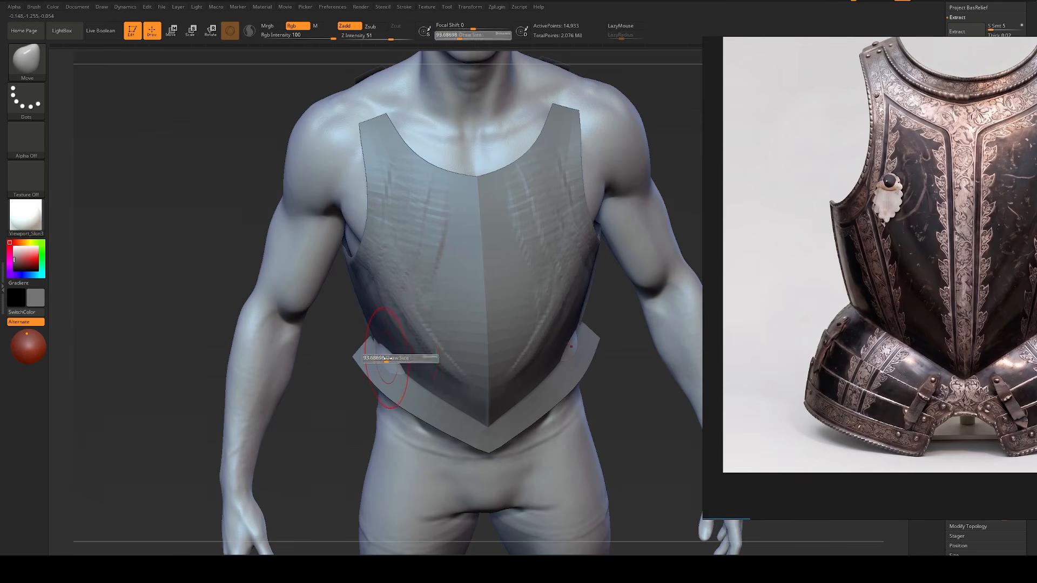
{"action": "left_click_drag", "start_coordinate": [391, 358], "coordinate": [387, 358]}
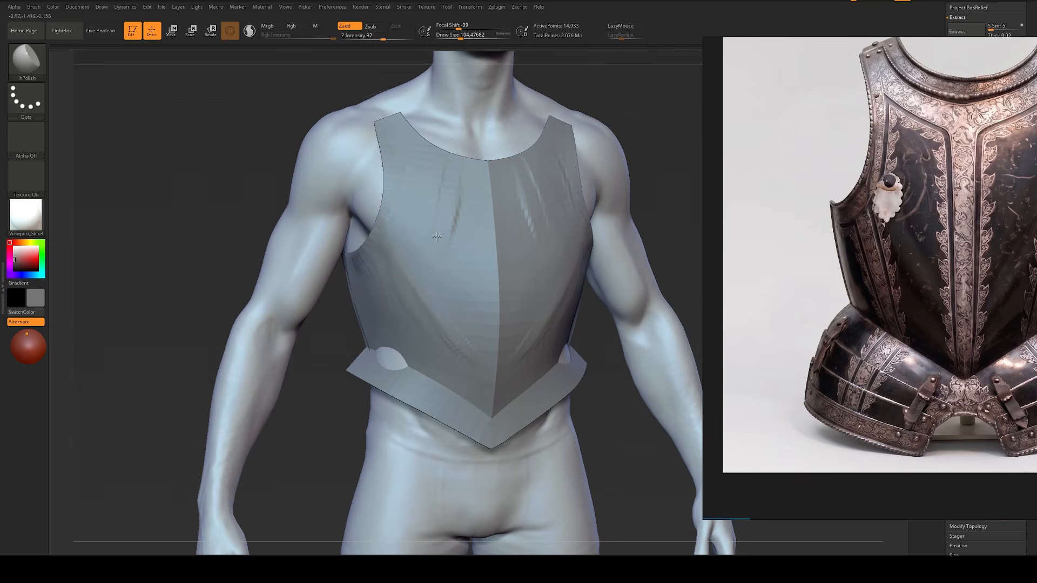
Step: Bring the etched black breastplate's three-quarter reference beside the model and match the model's viewing angle to it
{"action": "left_click_drag", "start_coordinate": [189, 187], "coordinate": [182, 233], "text": "alt"}
{"action": "left_click_drag", "start_coordinate": [919, 247], "coordinate": [880, 167]}
{"action": "scroll", "coordinate": [879, 228], "scroll_direction": "down", "scroll_amount": 2}
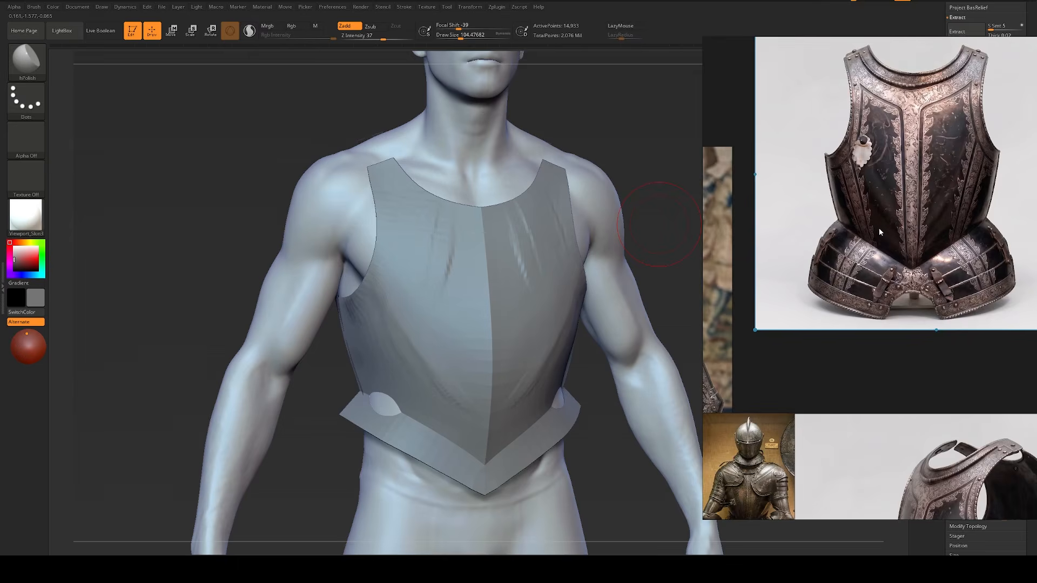
{"action": "scroll", "coordinate": [901, 278], "scroll_direction": "down", "scroll_amount": 2}
{"action": "scroll", "coordinate": [900, 429], "scroll_direction": "up", "scroll_amount": 3}
{"action": "middle_click_drag", "start_coordinate": [899, 430], "coordinate": [858, 264]}
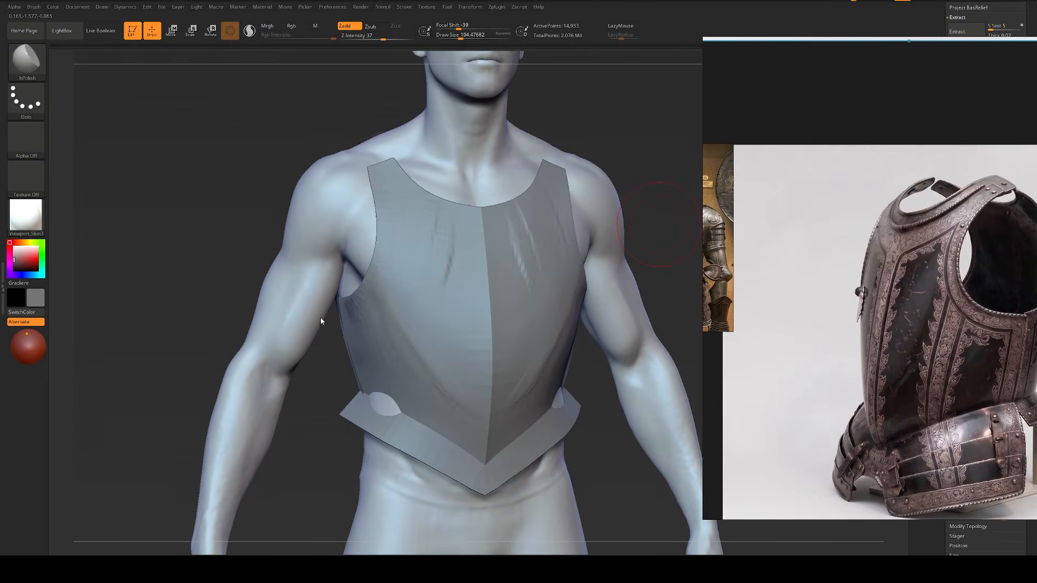
{"action": "left_click_drag", "start_coordinate": [189, 273], "coordinate": [148, 273]}
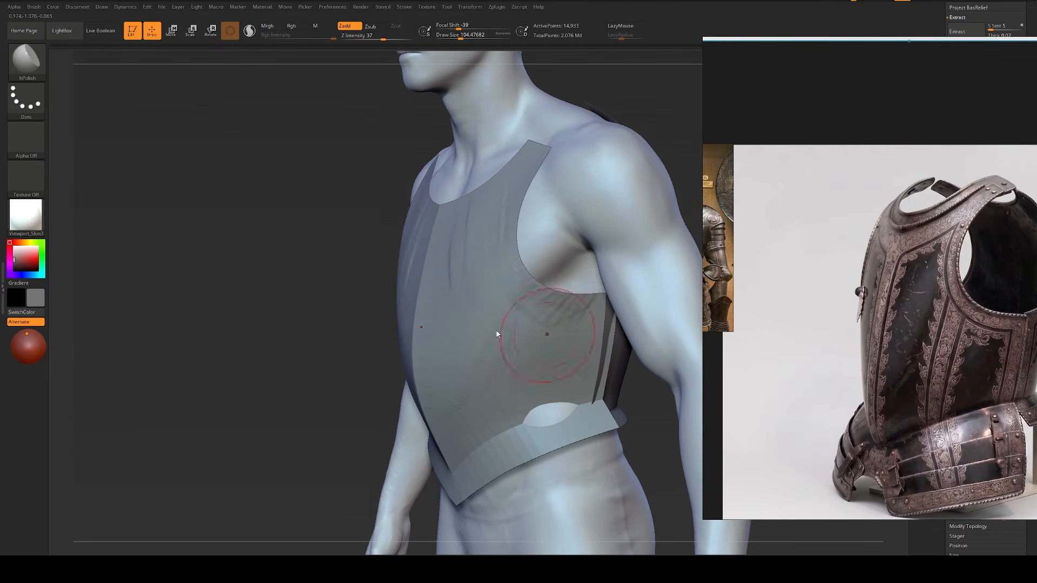
Step: Lower the breastplate one subdivision level and reshape its front and armhole edge with the Move brush at a draw size of about 101
{"action": "key", "text": "b"}
{"action": "key", "text": "m"}
{"action": "key", "text": "v"}
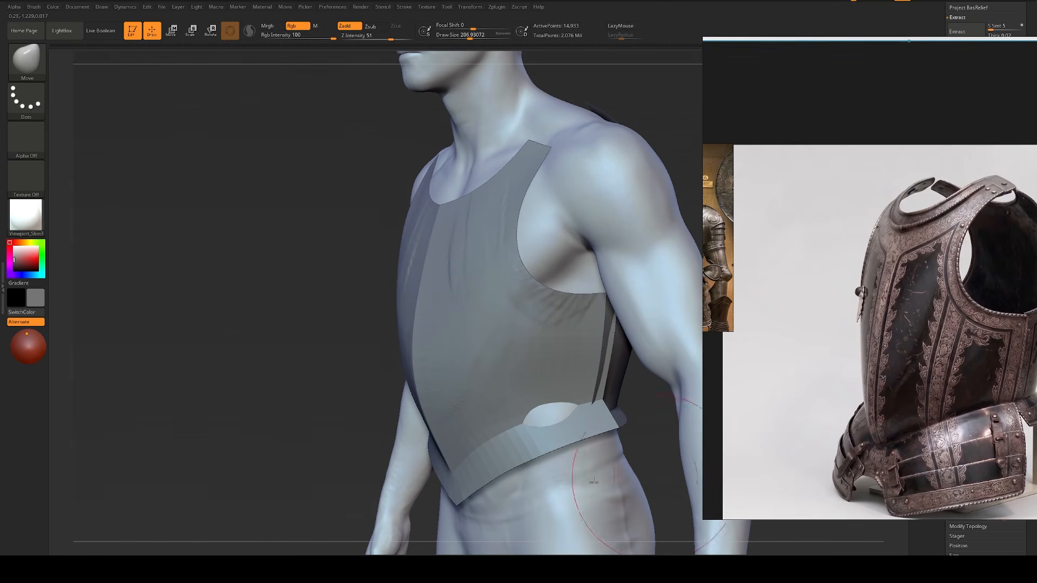
{"action": "key", "text": "shift"}
{"action": "key", "text": "shift+d"}
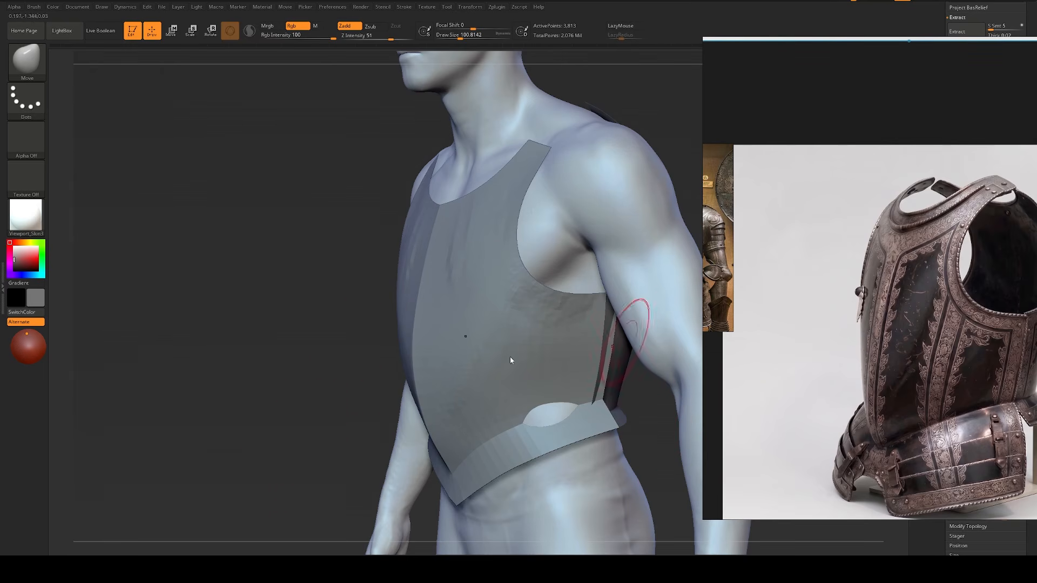
{"action": "left_click_drag", "start_coordinate": [352, 373], "coordinate": [370, 377]}
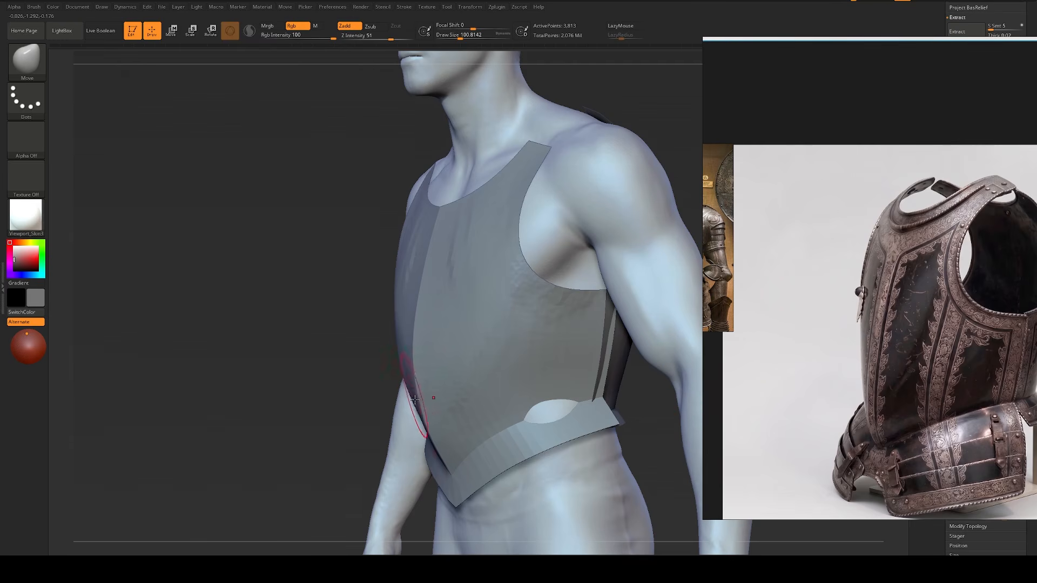
Step: Adjust the breastplate's lower front edge beside the center point with the Move brush, reducing the draw size to about 80
{"action": "left_click_drag", "start_coordinate": [405, 465], "coordinate": [383, 463]}
{"action": "key", "text": "s"}
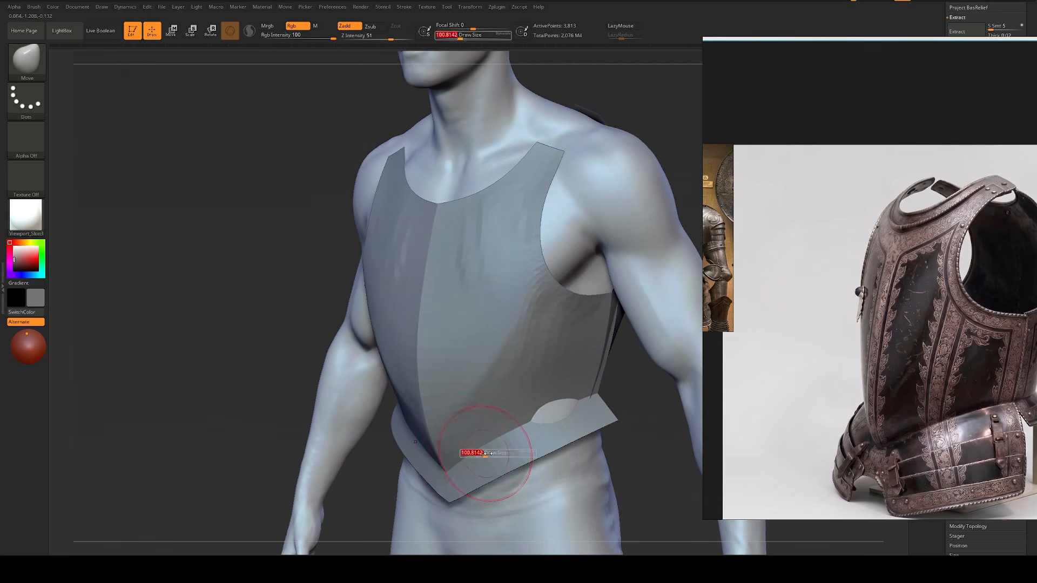
{"action": "left_click_drag", "start_coordinate": [487, 455], "coordinate": [489, 455]}
{"action": "left_click_drag", "start_coordinate": [388, 445], "coordinate": [430, 450]}
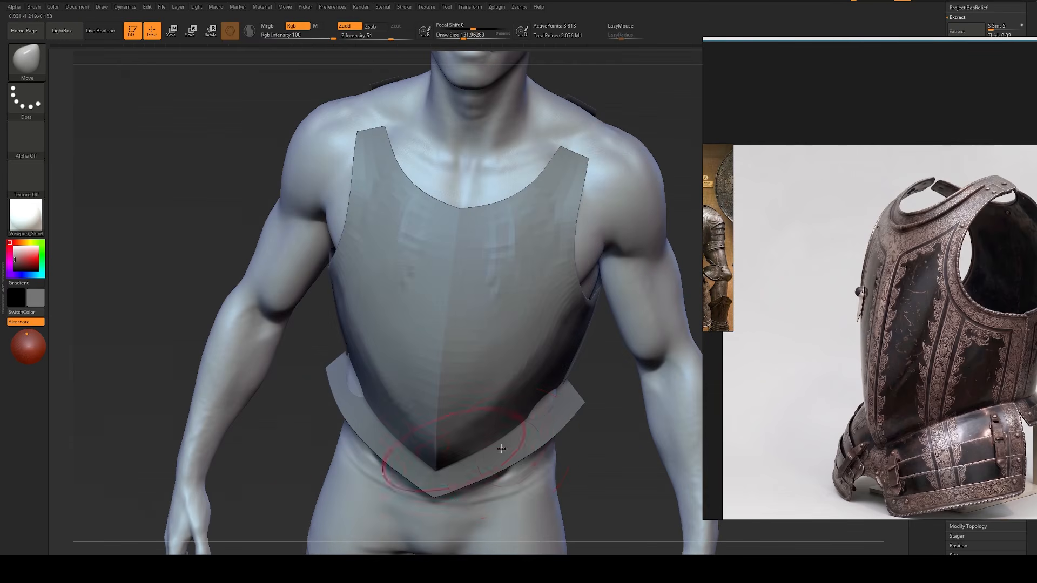
{"action": "key", "text": "s"}
{"action": "left_click_drag", "start_coordinate": [503, 458], "coordinate": [497, 458]}
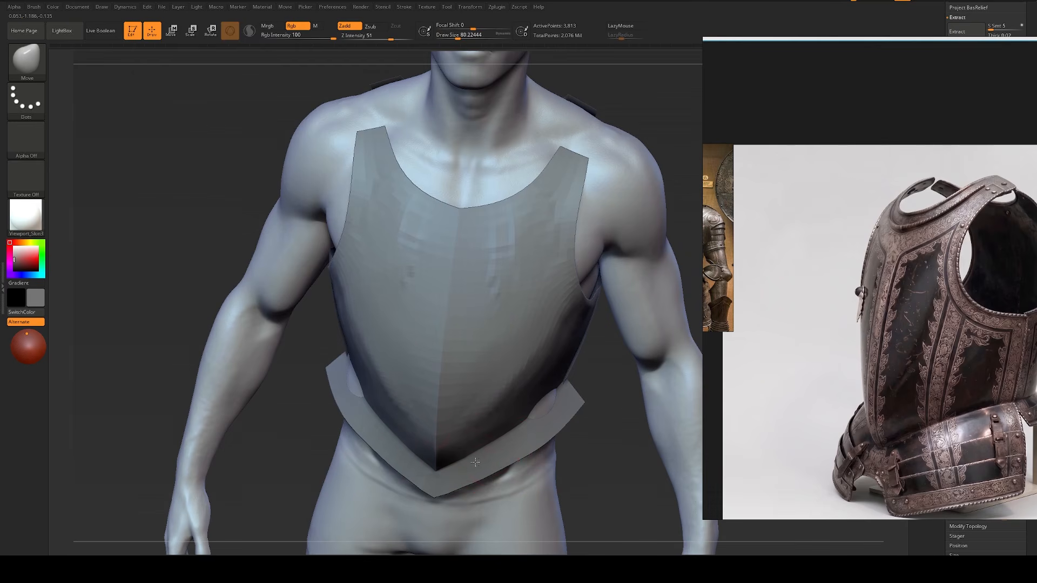
{"action": "left_click_drag", "start_coordinate": [467, 463], "coordinate": [469, 463]}
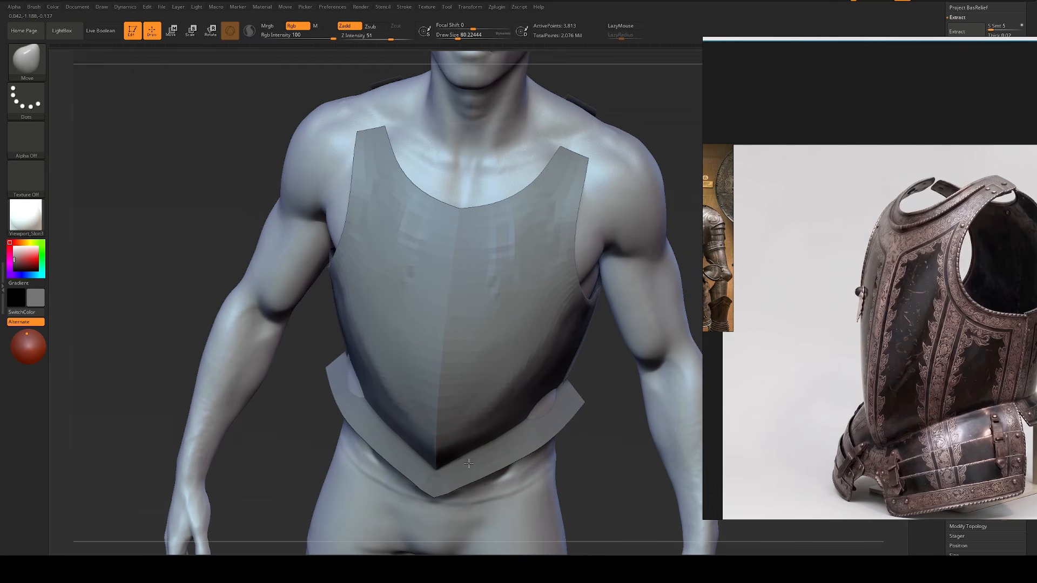
Step: Polish the breastplate's lower front beside the center ridge with the hPolish brush at a draw size of about 80
{"action": "right_click_drag", "start_coordinate": [490, 461], "coordinate": [440, 415]}
{"action": "key", "text": "b"}
{"action": "key", "text": "h"}
{"action": "key", "text": "p"}
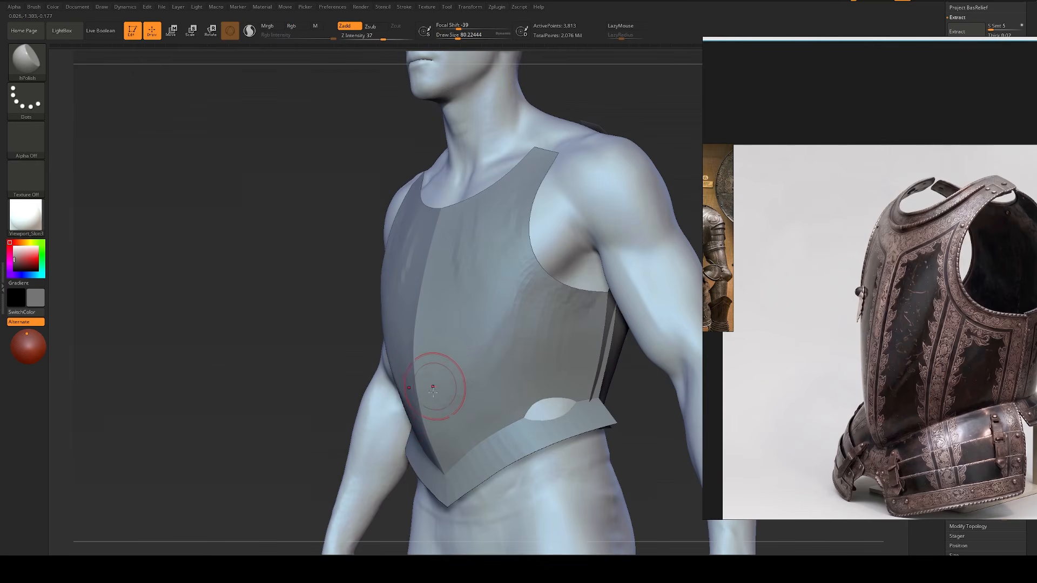
{"action": "mouse_move", "coordinate": [465, 404]}
{"action": "left_mouse_down"}
{"action": "mouse_move", "coordinate": [459, 451]}
{"action": "mouse_move", "coordinate": [492, 423]}
{"action": "mouse_move", "coordinate": [471, 448]}
{"action": "left_mouse_up"}
Step: Lower the breastplate another subdivision level and pull up the waist flange's front point with the Move brush at a draw size of about 172
{"action": "key", "text": "s"}
{"action": "key", "text": "b"}
{"action": "key", "text": "m"}
{"action": "key", "text": "v"}
{"action": "key", "text": "shift+d"}
{"action": "key", "text": "ctrl+z"}
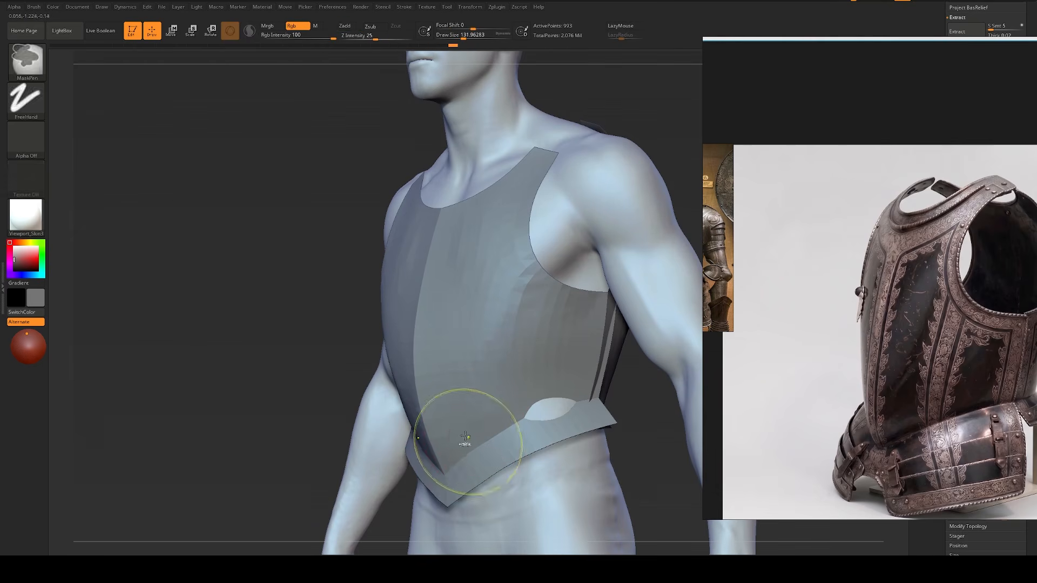
{"action": "key", "text": "["}
{"action": "key", "text": "bracketright"}
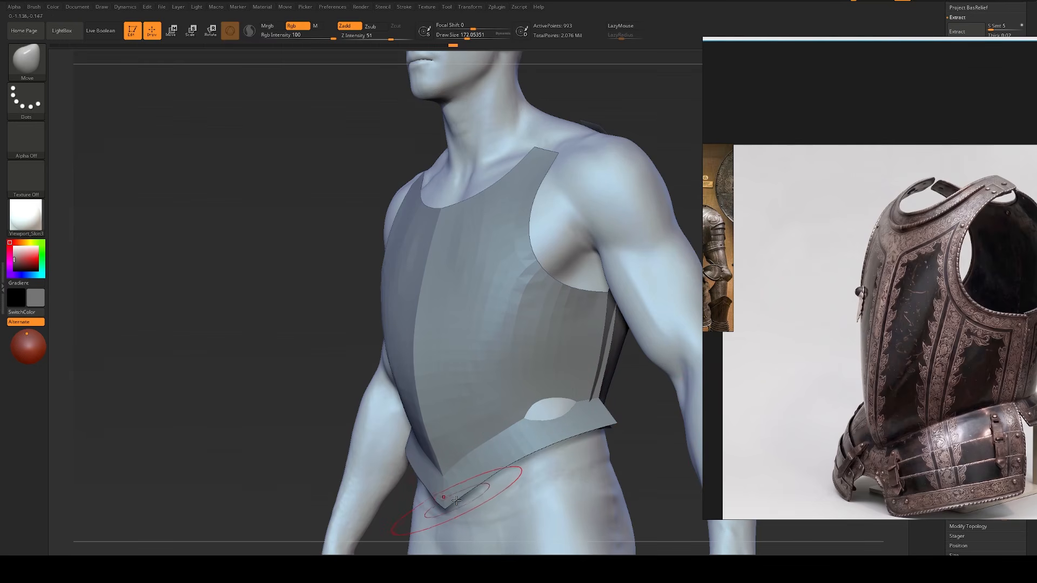
{"action": "key", "text": "bracketright"}
{"action": "mouse_move", "coordinate": [453, 494]}
{"action": "left_mouse_down"}
{"action": "mouse_move", "coordinate": [449, 486]}
{"action": "mouse_move", "coordinate": [485, 468]}
{"action": "left_mouse_up"}
{"action": "key", "text": "s"}
{"action": "left_click_drag", "start_coordinate": [500, 449], "coordinate": [495, 440]}
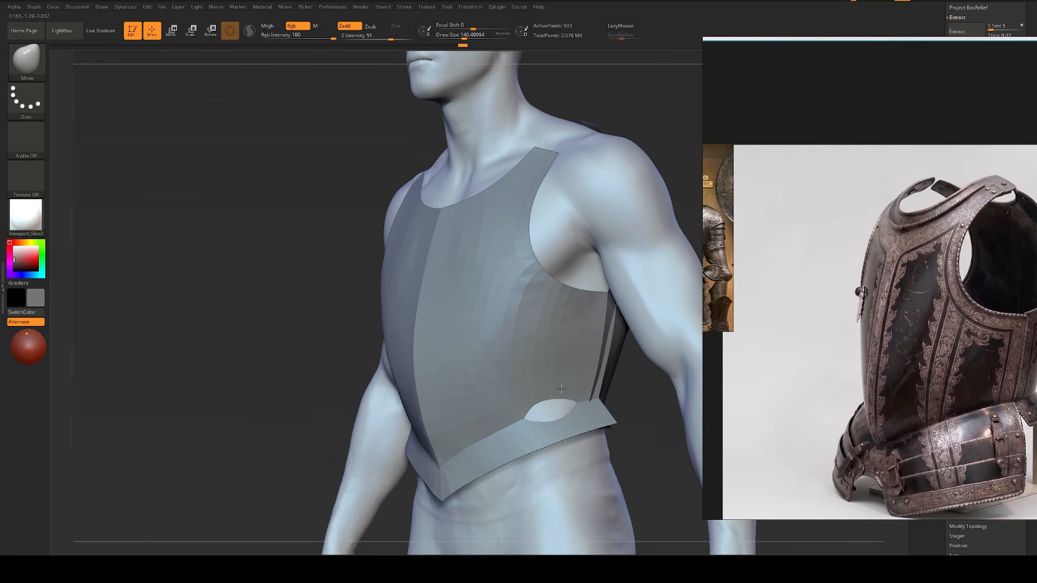
Step: Refine the tip of the waist flange with the Move brush at a draw size of about 44
{"action": "key", "text": "s"}
{"action": "left_click_drag", "start_coordinate": [580, 388], "coordinate": [578, 388]}
{"action": "key", "text": "bracketleft"}
{"action": "key", "text": "bracketleft"}
{"action": "key", "text": "bracketleft"}
{"action": "key", "text": "bracketleft"}
{"action": "key", "text": "bracketleft"}
{"action": "key", "text": "bracketleft"}
{"action": "key", "text": "bracketleft"}
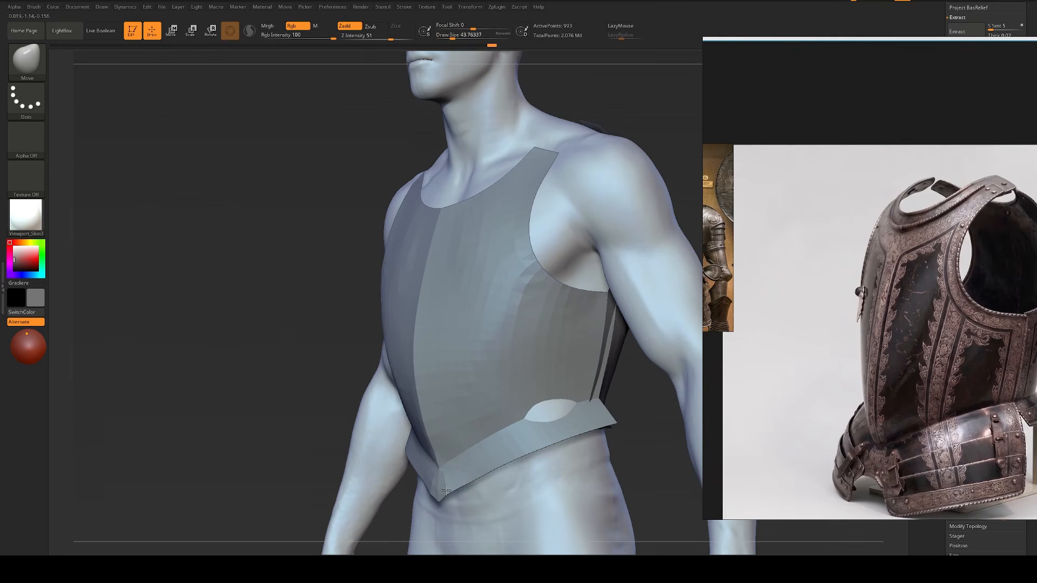
Step: Raise the breastplate one subdivision level and polish the waist flange's front point with the hPolish brush
{"action": "key", "text": "b"}
{"action": "key", "text": "h"}
{"action": "key", "text": "p"}
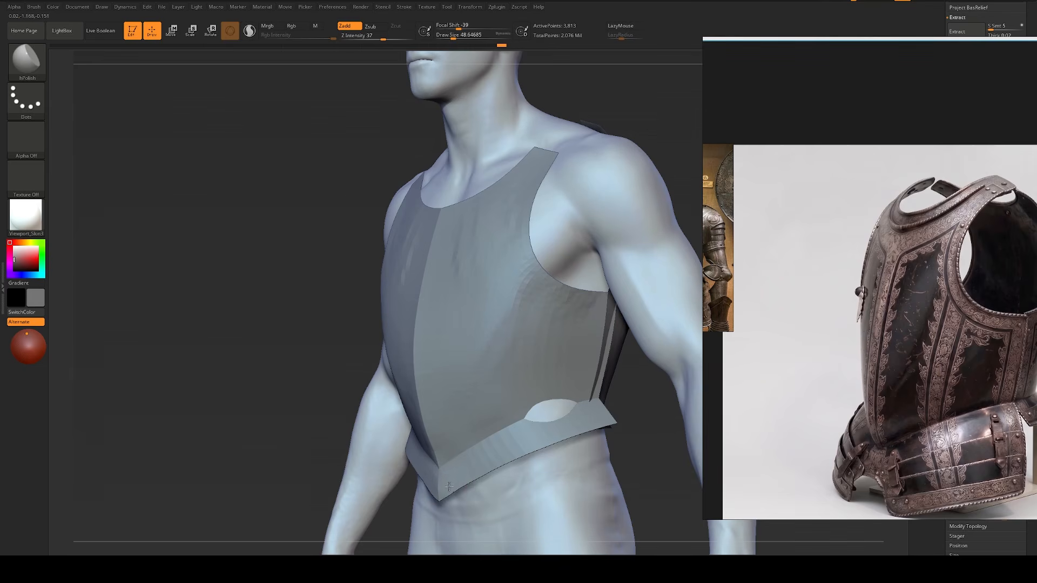
{"action": "key", "text": "bracketright"}
{"action": "key", "text": "bracketright"}
{"action": "key", "text": "bracketright"}
{"action": "key", "text": "bracketright"}
{"action": "key", "text": "bracketright"}
{"action": "key", "text": "bracketright"}
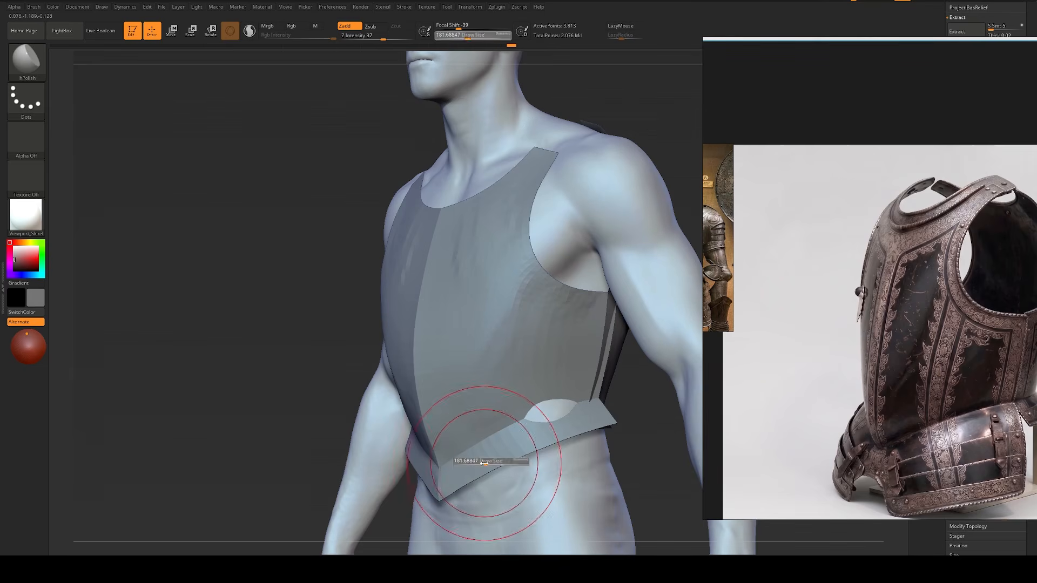
Step: Nudge the waist flange's lower edge beside its front point with the Move brush at a draw size of about 101
{"action": "key", "text": "b"}
{"action": "key", "text": "m"}
{"action": "key", "text": "v"}
{"action": "left_click_drag", "start_coordinate": [471, 477], "coordinate": [466, 480]}
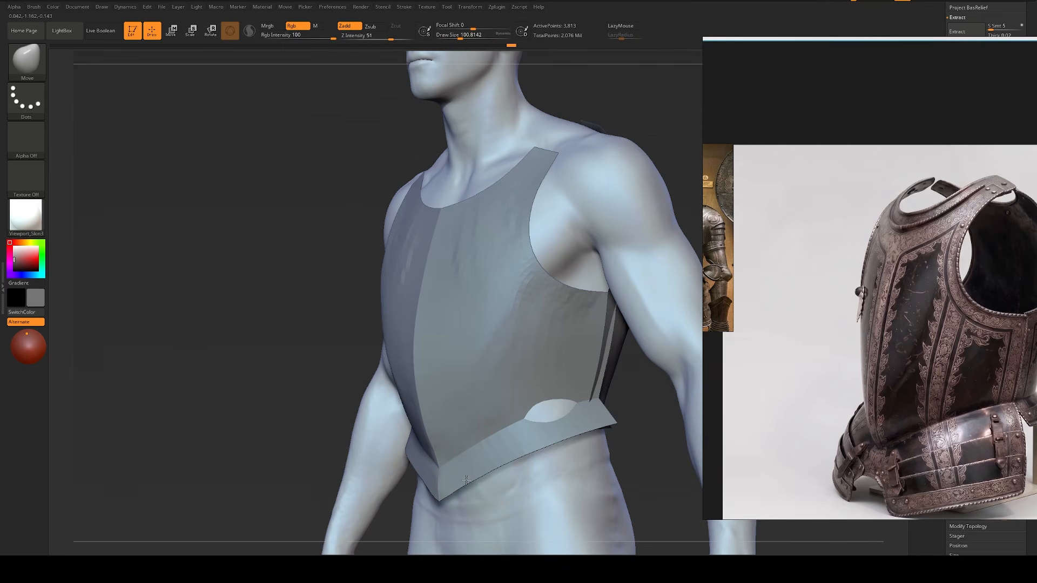
{"action": "key", "text": "bracketright"}
{"action": "key", "text": "bracketright"}
{"action": "key", "text": "bracketright"}
{"action": "key", "text": "bracketright"}
{"action": "key", "text": "bracketleft"}
Step: Polish the bumps below the armhole and across the chest with the hPolish brush at a draw size of about 145
{"action": "key", "text": "b"}
{"action": "key", "text": "h"}
{"action": "key", "text": "p"}
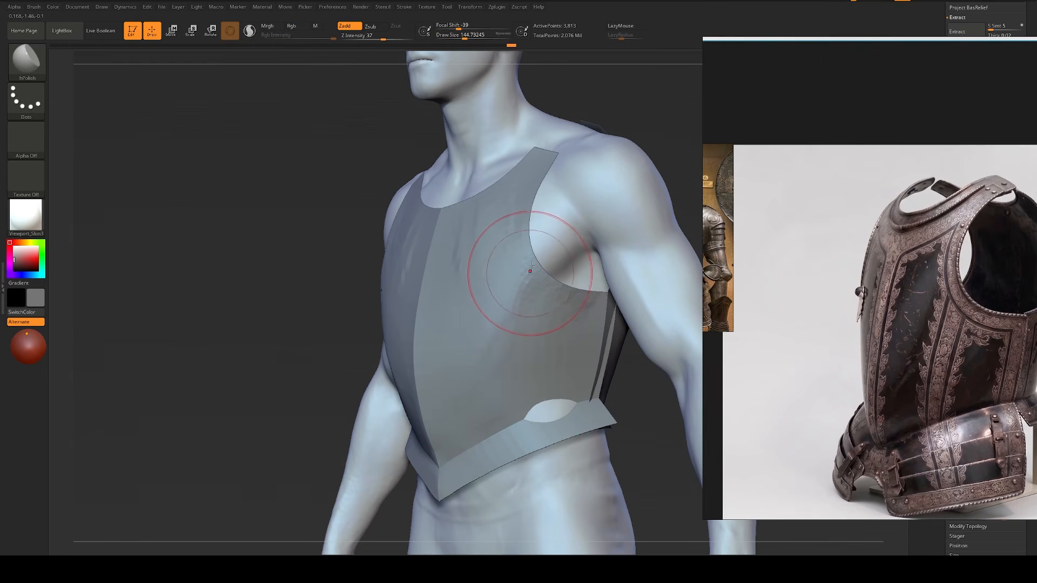
{"action": "mouse_move", "coordinate": [531, 266]}
{"action": "left_mouse_down"}
{"action": "mouse_move", "coordinate": [522, 280]}
{"action": "mouse_move", "coordinate": [554, 328]}
{"action": "left_mouse_up"}
{"action": "mouse_move", "coordinate": [582, 288]}
{"action": "left_mouse_down"}
{"action": "mouse_move", "coordinate": [575, 340]}
{"action": "mouse_move", "coordinate": [537, 325]}
{"action": "mouse_move", "coordinate": [513, 289]}
{"action": "mouse_move", "coordinate": [493, 292]}
{"action": "left_mouse_up"}
{"action": "mouse_move", "coordinate": [484, 223]}
{"action": "left_mouse_down"}
{"action": "mouse_move", "coordinate": [468, 268]}
{"action": "mouse_move", "coordinate": [477, 311]}
{"action": "left_mouse_up"}
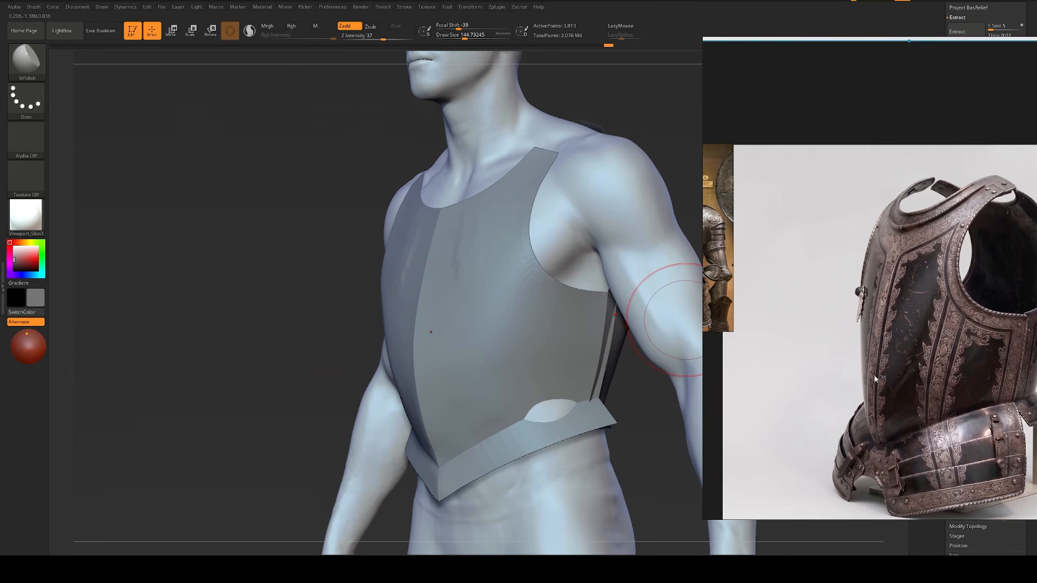
Step: Add volume to the breastplate's front panel beside the center ridge with the ClayBuildup brush at a draw size of about 149
{"action": "key", "text": "bracketleft"}
{"action": "key", "text": "b"}
{"action": "key", "text": "c"}
Step: Polish and smooth the breastplate's front panel from the belly up to the chest with the hPolish and Smooth brushes
{"action": "key", "text": "b"}
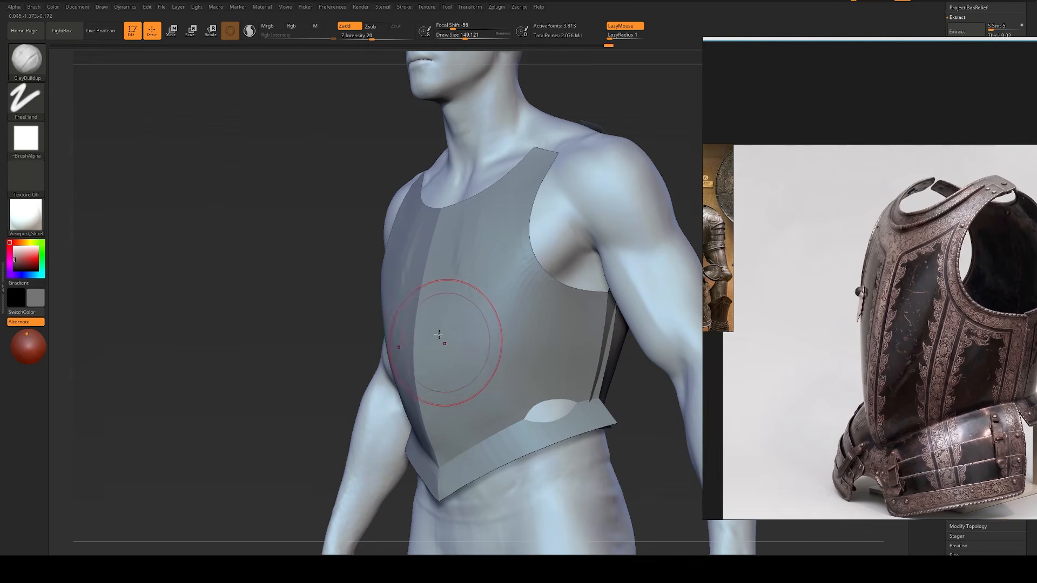
{"action": "mouse_move", "coordinate": [439, 335]}
{"action": "left_mouse_down"}
{"action": "mouse_move", "coordinate": [449, 370]}
{"action": "mouse_move", "coordinate": [460, 324]}
{"action": "mouse_move", "coordinate": [496, 301]}
{"action": "left_mouse_up"}
{"action": "key", "text": "b"}
{"action": "key", "text": "h"}
{"action": "key", "text": "p"}
{"action": "mouse_move", "coordinate": [449, 389]}
{"action": "left_mouse_down"}
{"action": "mouse_move", "coordinate": [460, 395]}
{"action": "mouse_move", "coordinate": [500, 332]}
{"action": "left_mouse_up"}
{"action": "left_click_drag", "start_coordinate": [459, 238], "coordinate": [475, 246], "text": "shift"}
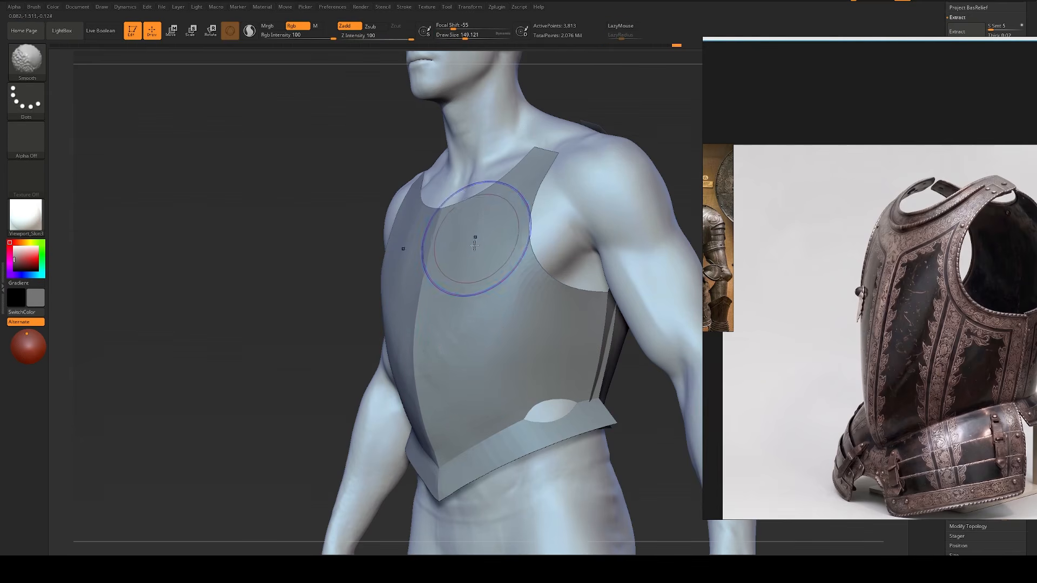
{"action": "mouse_move", "coordinate": [469, 286]}
{"action": "left_mouse_down"}
{"action": "mouse_move", "coordinate": [466, 321]}
{"action": "mouse_move", "coordinate": [486, 298]}
{"action": "left_mouse_up"}
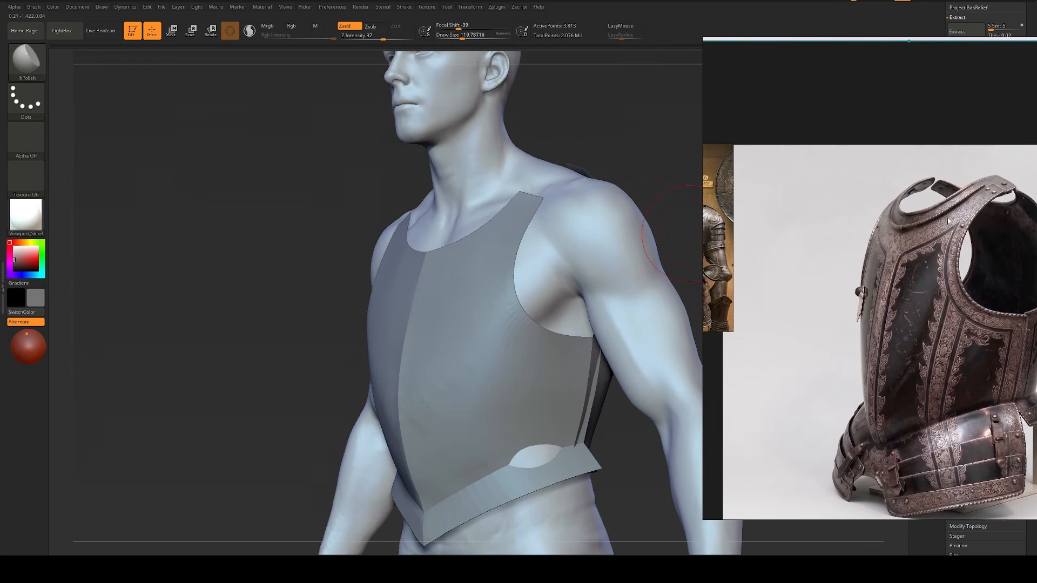
Step: Reshape the tops of the shoulder straps with the Move brush, using draw sizes of about 177 and 154
{"action": "key", "text": "s"}
{"action": "left_click_drag", "start_coordinate": [538, 234], "coordinate": [543, 234]}
{"action": "key", "text": "b"}
{"action": "key", "text": "m"}
{"action": "key", "text": "v"}
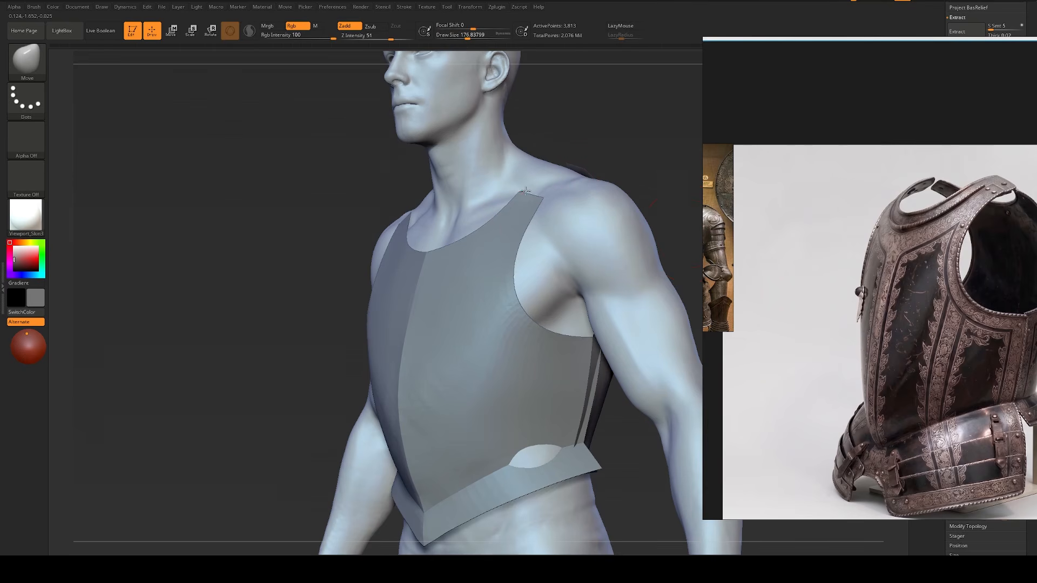
{"action": "left_click_drag", "start_coordinate": [527, 191], "coordinate": [532, 196]}
{"action": "key", "text": "s"}
{"action": "key", "text": "s"}
{"action": "left_click_drag", "start_coordinate": [532, 232], "coordinate": [524, 233]}
{"action": "key", "text": "s"}
{"action": "left_click_drag", "start_coordinate": [539, 187], "coordinate": [537, 186]}
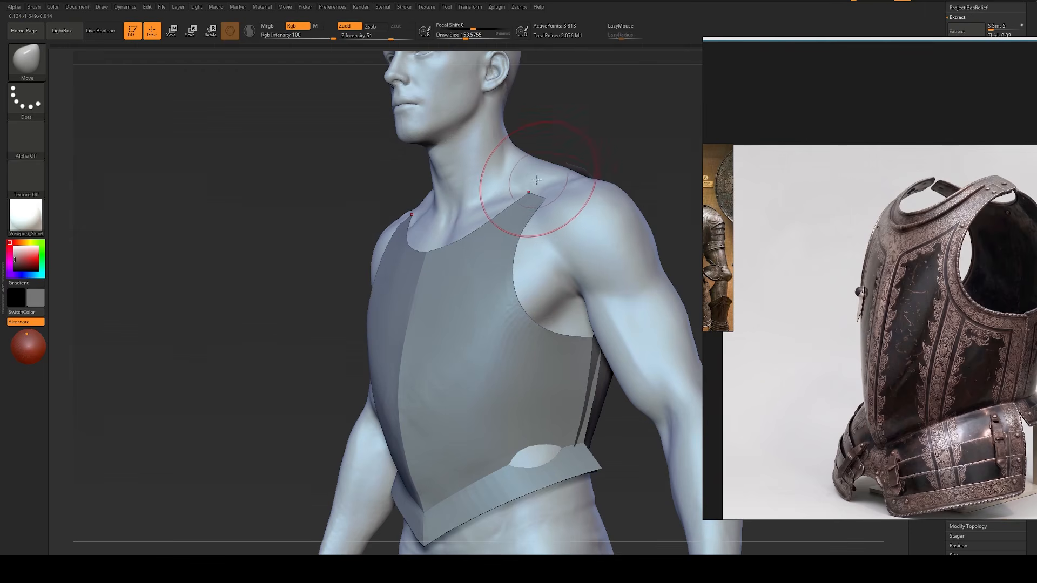
Step: Recenter the three-quarter reference and refine the shoulder strap's neckline edge with the Move brush at a draw size of about 104
{"action": "left_click_drag", "start_coordinate": [993, 193], "coordinate": [933, 204]}
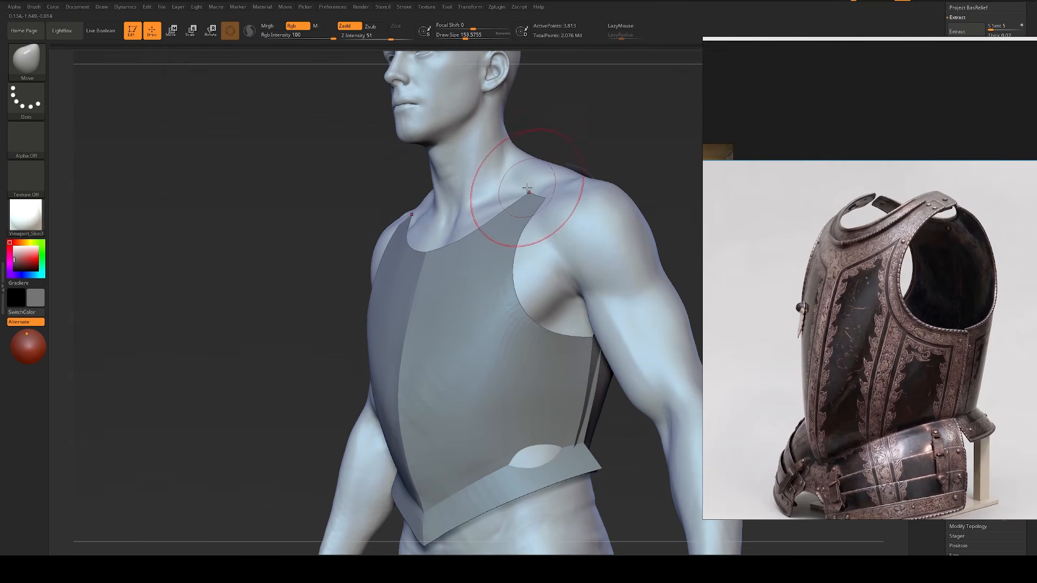
{"action": "key", "text": "s"}
{"action": "left_click_drag", "start_coordinate": [549, 199], "coordinate": [521, 206]}
{"action": "key", "text": "s"}
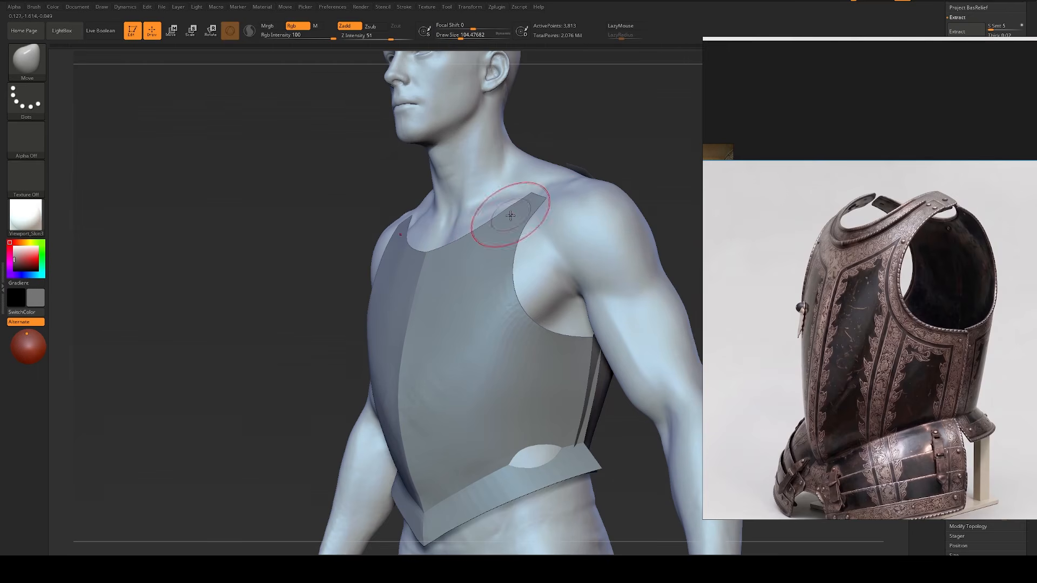
{"action": "key", "text": "s"}
{"action": "left_click_drag", "start_coordinate": [523, 204], "coordinate": [540, 193]}
Step: Bring the front-view armour reference into view and reshape the shoulder strap's outer edge with the Move brush at a draw size of about 187
{"action": "key", "text": "s"}
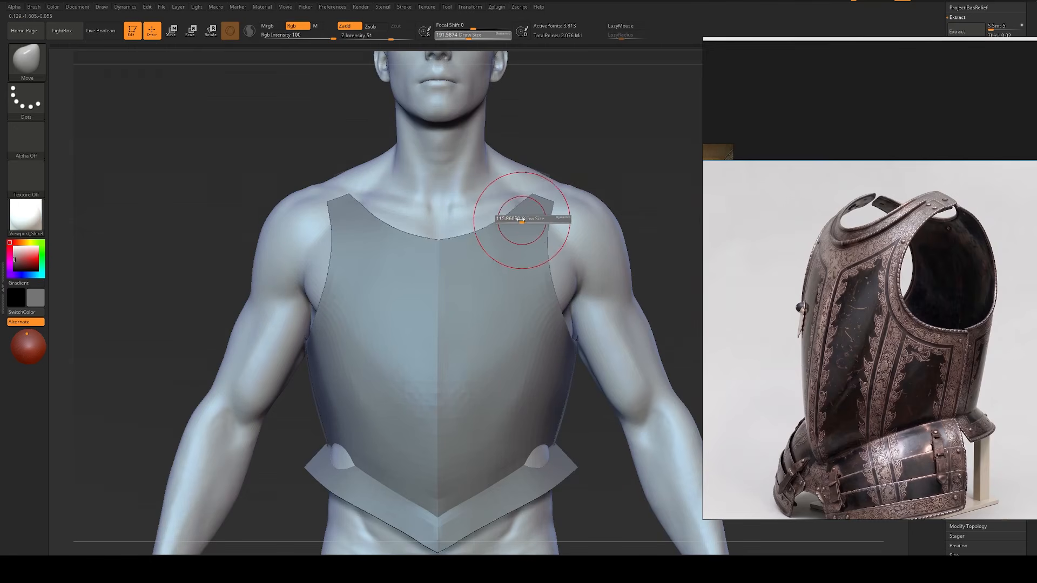
{"action": "left_click_drag", "start_coordinate": [532, 219], "coordinate": [538, 218]}
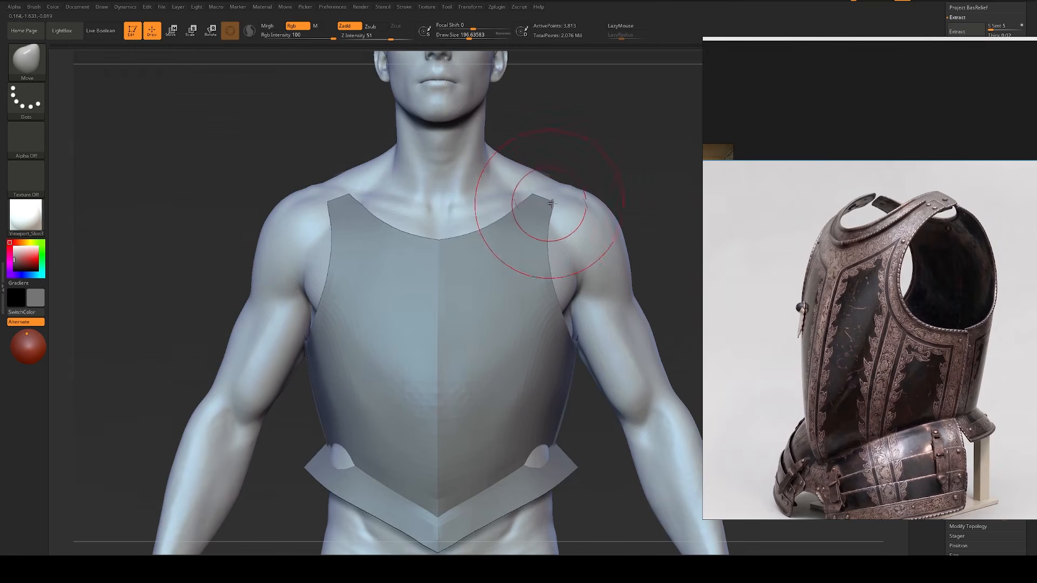
{"action": "scroll", "coordinate": [803, 254], "scroll_direction": "down", "scroll_amount": 3}
{"action": "middle_click_drag", "start_coordinate": [868, 75], "coordinate": [894, 263]}
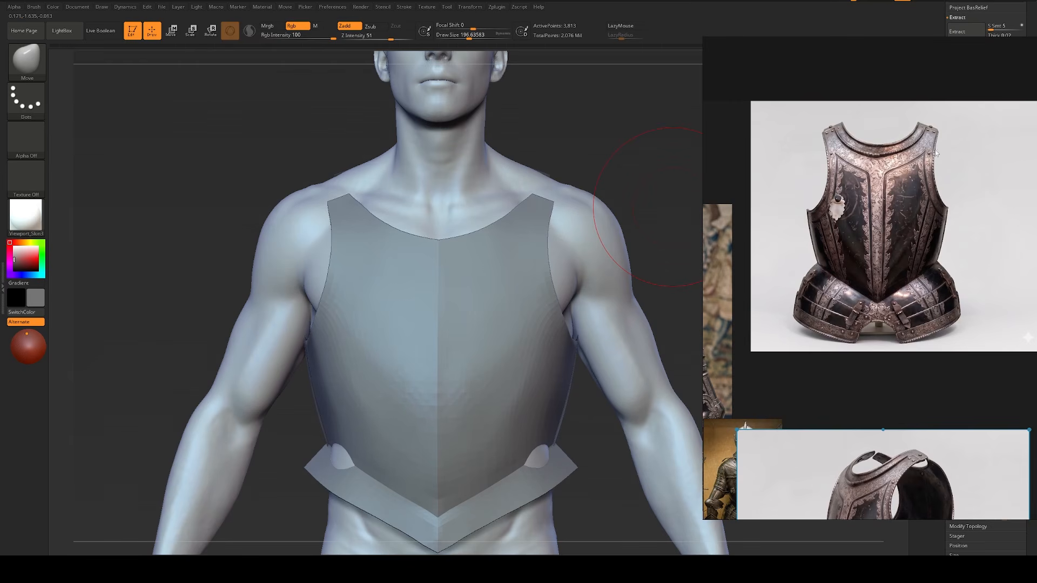
{"action": "key", "text": "s"}
{"action": "left_click_drag", "start_coordinate": [553, 215], "coordinate": [574, 206]}
{"action": "key", "text": "s"}
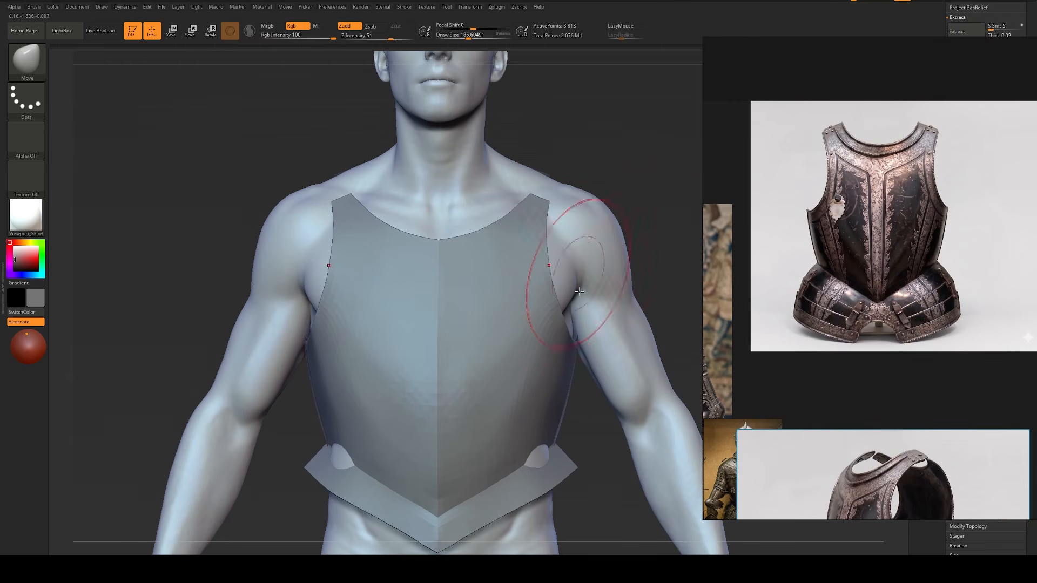
Step: Refine the inner corner of the shoulder strap's tip with the Move brush at a draw size of about 80
{"action": "key", "text": "s"}
{"action": "mouse_move", "coordinate": [544, 239]}
{"action": "left_mouse_down"}
{"action": "mouse_move", "coordinate": [502, 210]}
{"action": "mouse_move", "coordinate": [494, 216]}
{"action": "mouse_move", "coordinate": [515, 199]}
{"action": "left_mouse_up"}
{"action": "key", "text": "s"}
{"action": "key", "text": "s"}
{"action": "left_click_drag", "start_coordinate": [522, 187], "coordinate": [515, 186]}
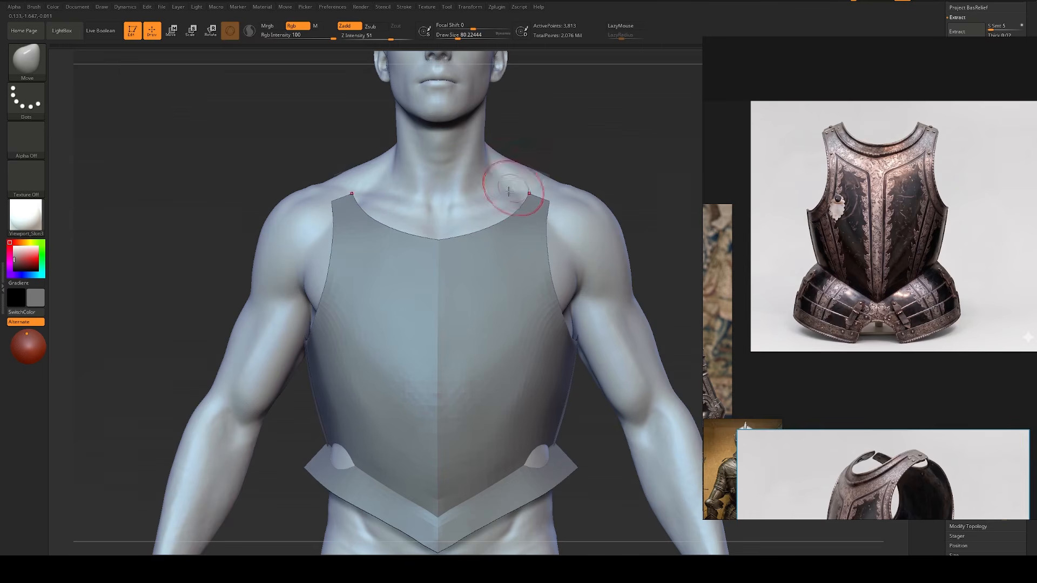
Step: Polish the breastplate's front panel with the hPolish brush at a draw size of about 132
{"action": "key", "text": "s"}
{"action": "left_click_drag", "start_coordinate": [469, 219], "coordinate": [475, 219]}
{"action": "key", "text": "b"}
{"action": "key", "text": "h"}
{"action": "key", "text": "p"}
{"action": "left_click_drag", "start_coordinate": [489, 342], "coordinate": [486, 440]}
{"action": "mouse_move", "coordinate": [140, 291]}
{"action": "left_mouse_down", "text": "alt"}
{"action": "mouse_move", "coordinate": [137, 243]}
{"action": "mouse_move", "coordinate": [227, 235]}
{"action": "left_mouse_up", "text": "alt"}
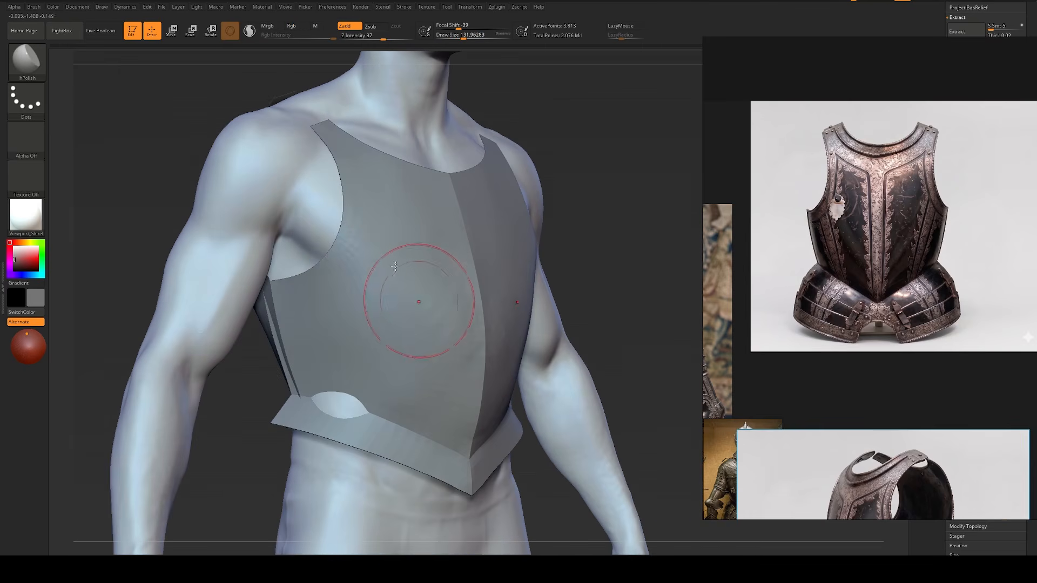
{"action": "left_click_drag", "start_coordinate": [127, 289], "coordinate": [54, 263], "text": "shift"}
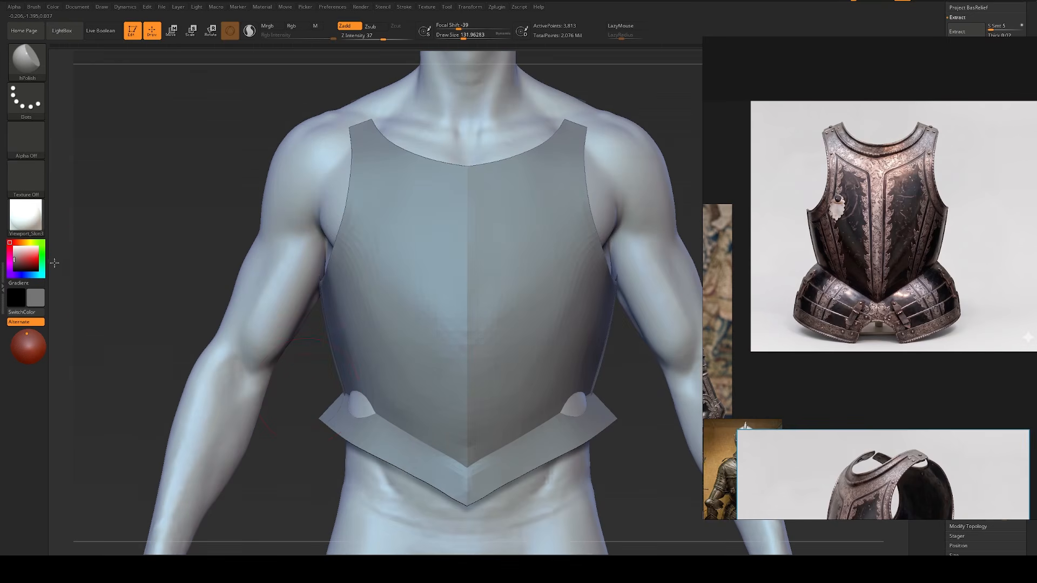
{"action": "left_click_drag", "start_coordinate": [289, 486], "coordinate": [301, 405]}
Step: Smooth the chest surface and adjust the breastplate's waist side and flange with the Move brush at draw sizes of about 228 and 182
{"action": "key", "text": "b"}
{"action": "key", "text": "m"}
{"action": "key", "text": "v"}
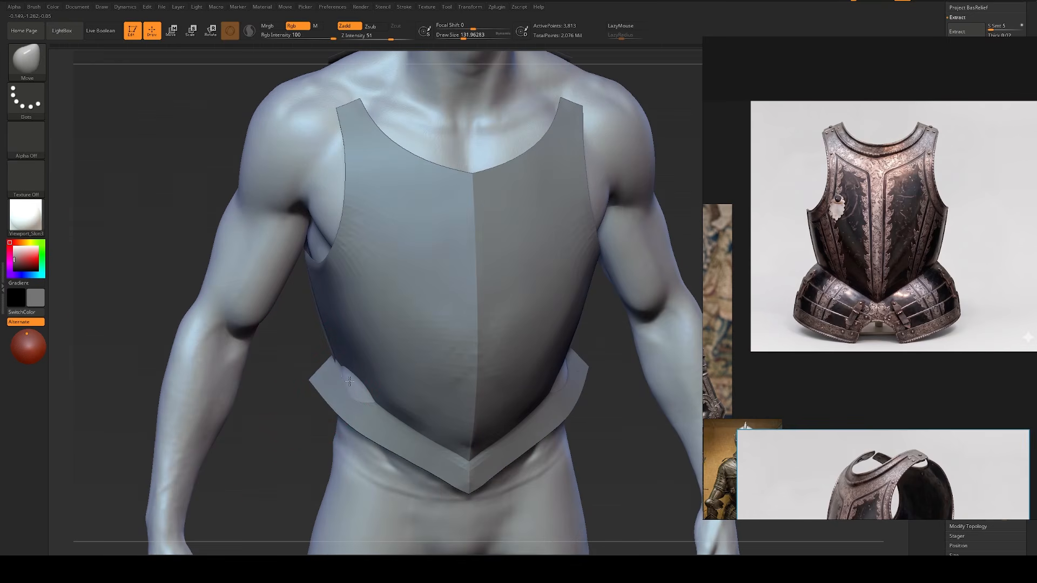
{"action": "left_click_drag", "start_coordinate": [282, 439], "coordinate": [267, 413], "text": "shift"}
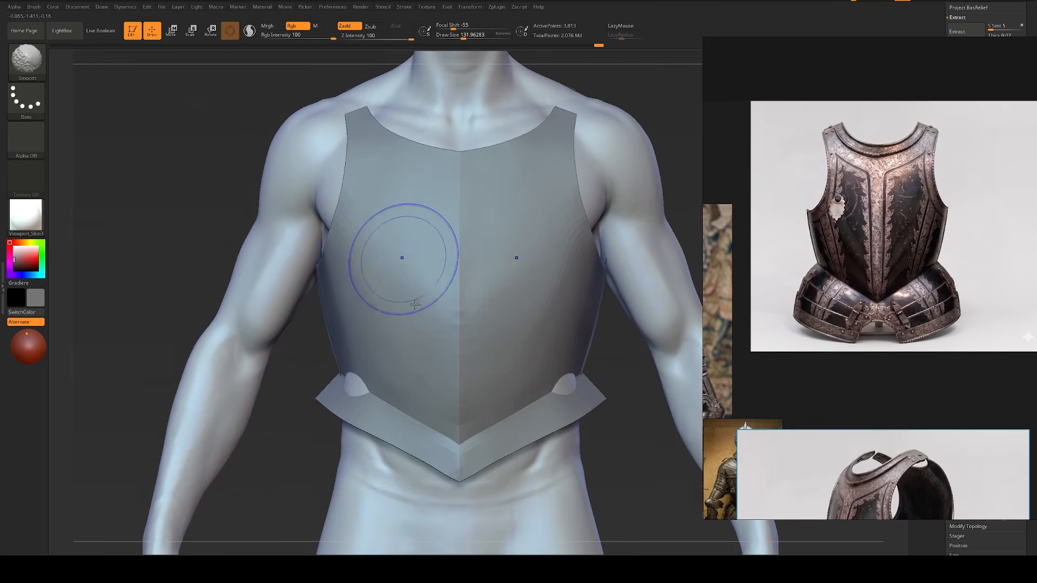
{"action": "left_click_drag", "start_coordinate": [111, 259], "coordinate": [97, 203], "text": "alt"}
{"action": "left_click_drag", "start_coordinate": [188, 348], "coordinate": [193, 350], "text": "alt"}
{"action": "key", "text": "s"}
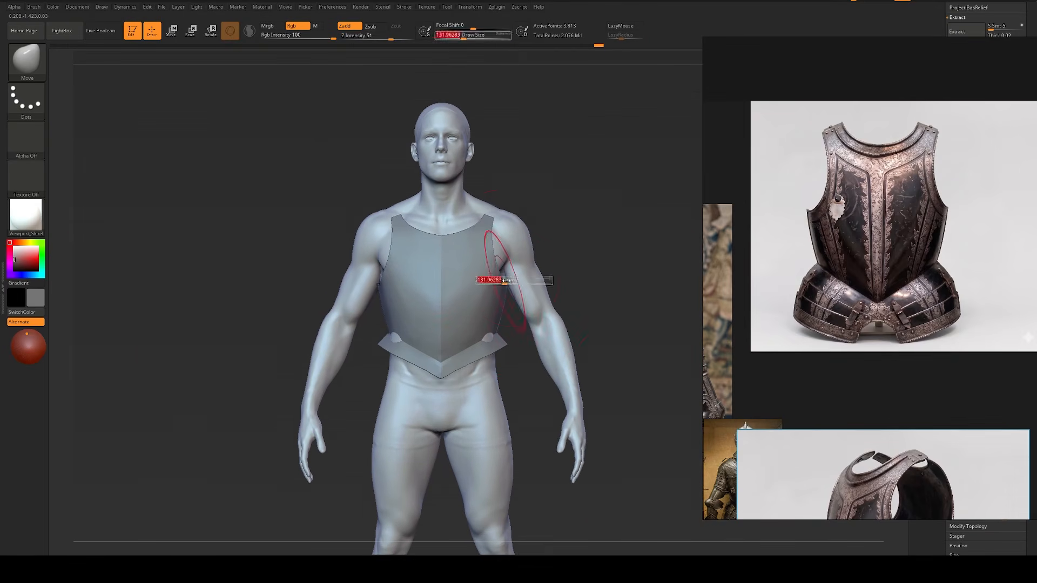
{"action": "mouse_move", "coordinate": [503, 280]}
{"action": "left_mouse_down"}
{"action": "mouse_move", "coordinate": [512, 281]}
{"action": "mouse_move", "coordinate": [507, 297]}
{"action": "left_mouse_up"}
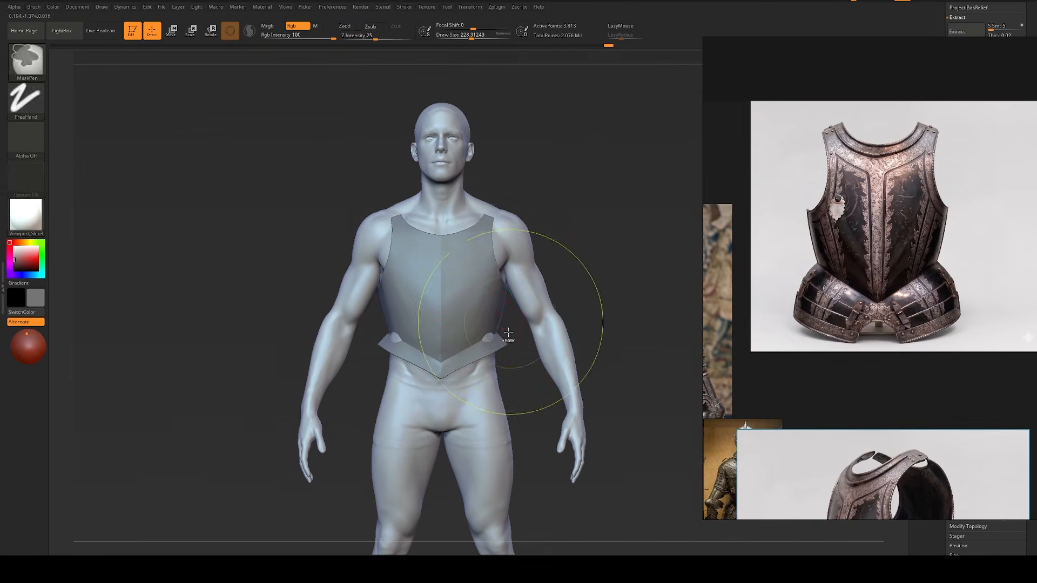
{"action": "left_click_drag", "start_coordinate": [499, 346], "coordinate": [489, 353]}
{"action": "key", "text": "s"}
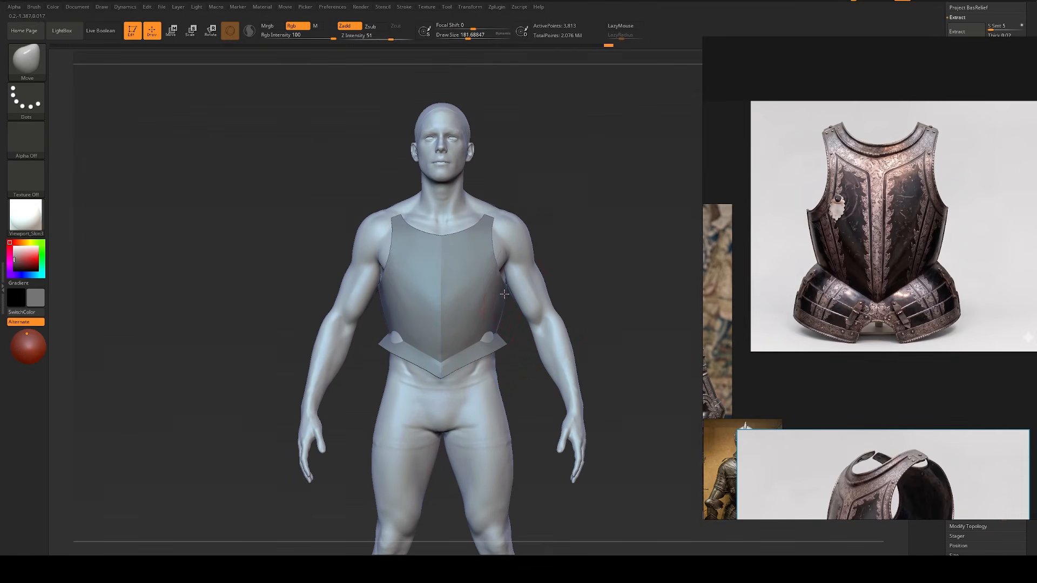
{"action": "left_click_drag", "start_coordinate": [604, 245], "coordinate": [589, 232], "text": "alt"}
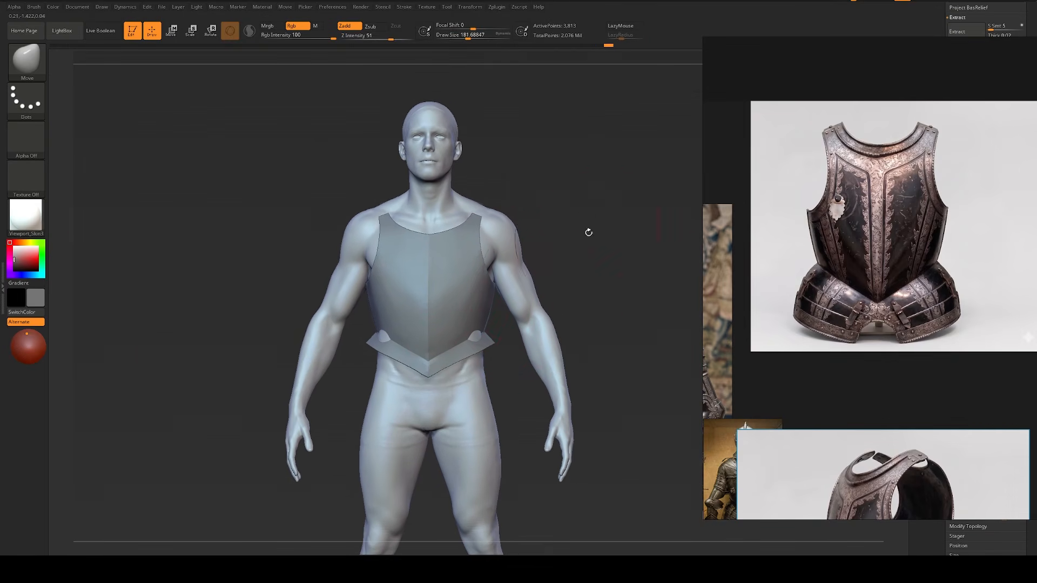
Step: Check the camera's angle of view setting and examine the breastplate's proportions on the figure from the front without the reference images
{"action": "left_click", "coordinate": [102, 7]}
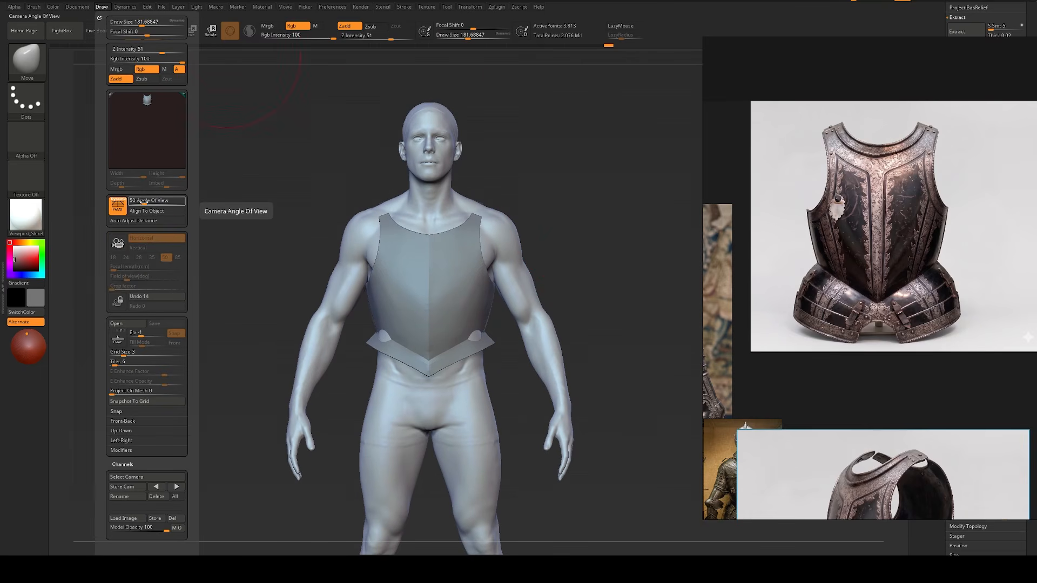
{"action": "left_click_drag", "start_coordinate": [625, 216], "coordinate": [606, 207], "text": "alt"}
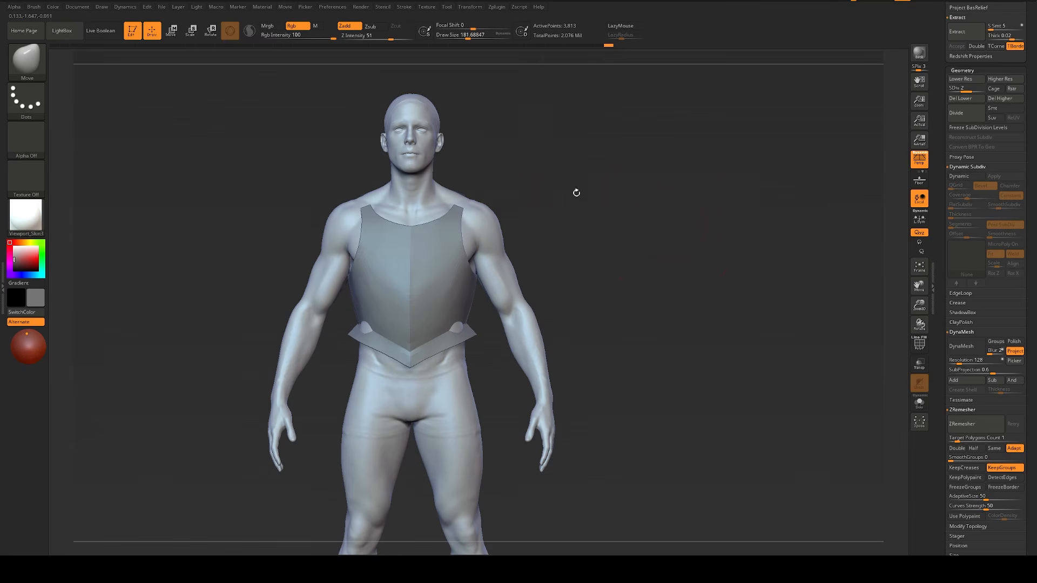
{"action": "left_click_drag", "start_coordinate": [563, 197], "coordinate": [618, 199], "text": "alt"}
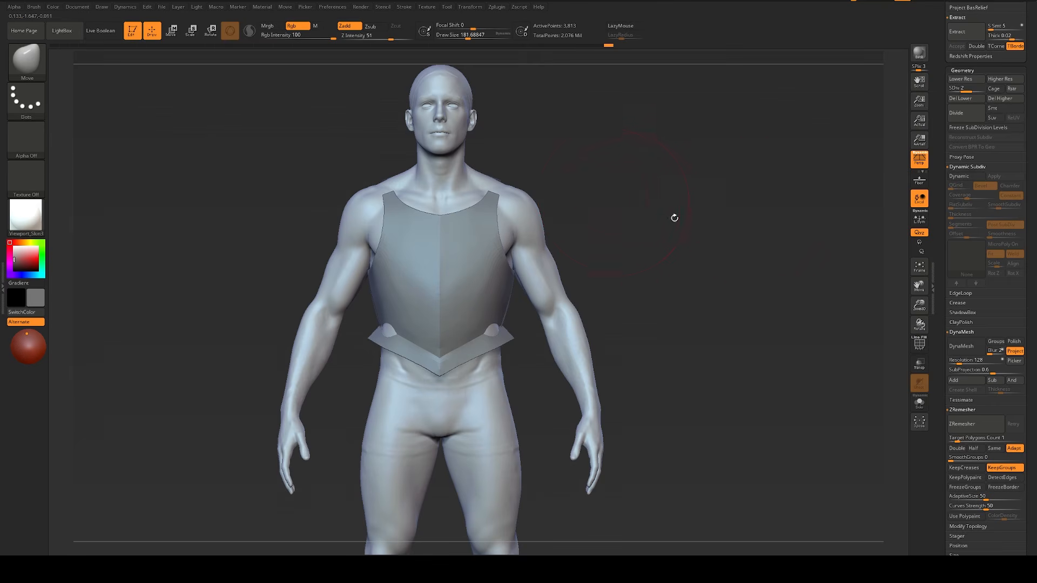
{"action": "left_click_drag", "start_coordinate": [660, 220], "coordinate": [726, 227], "text": "alt"}
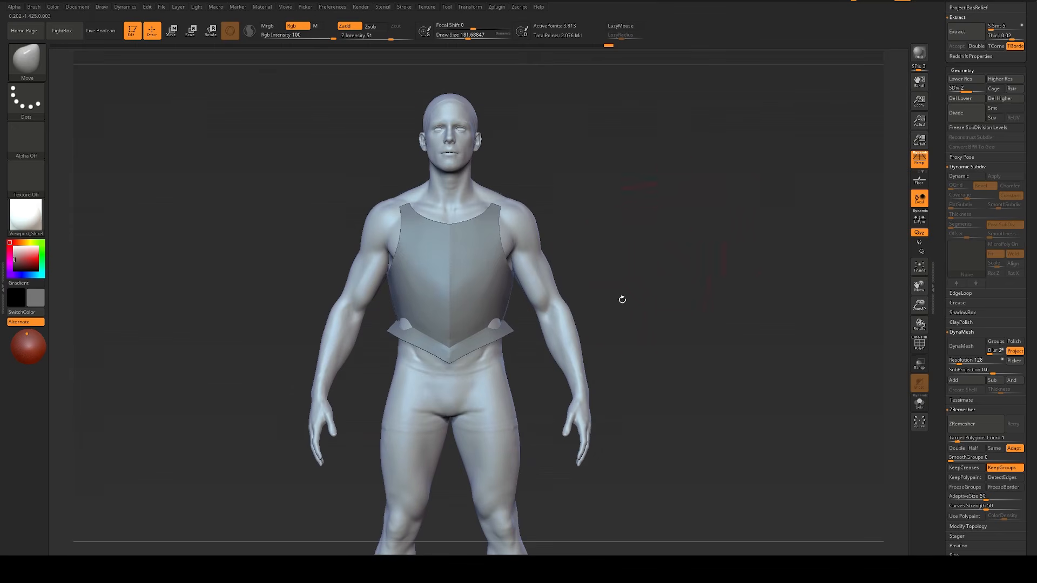
{"action": "left_click_drag", "start_coordinate": [667, 282], "coordinate": [662, 301], "text": "alt"}
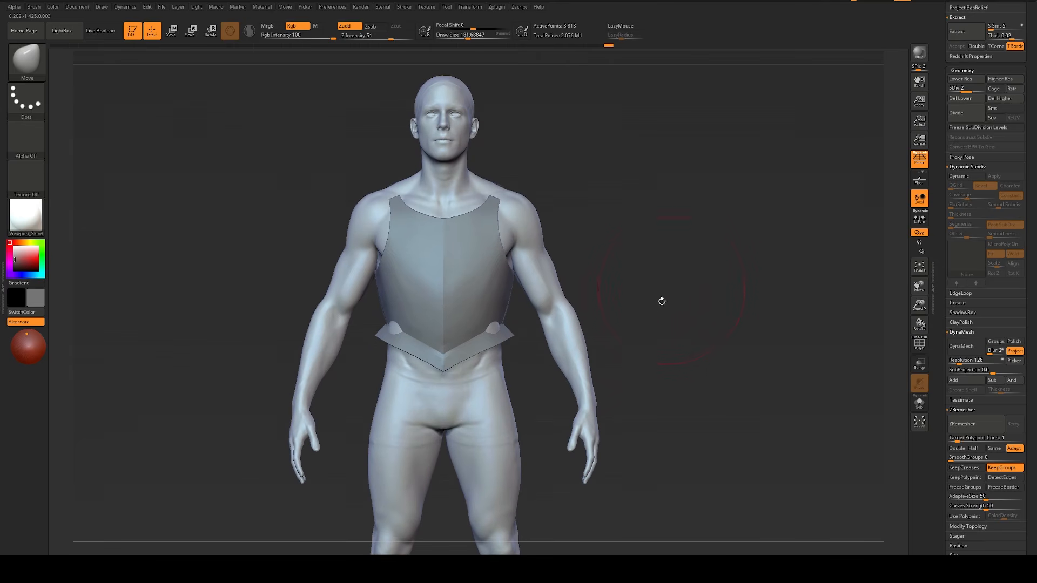
Step: Make the body the active subtool, isolate it in Solo mode and frame the whole figure from the front
{"action": "left_click", "coordinate": [478, 378], "text": "alt"}
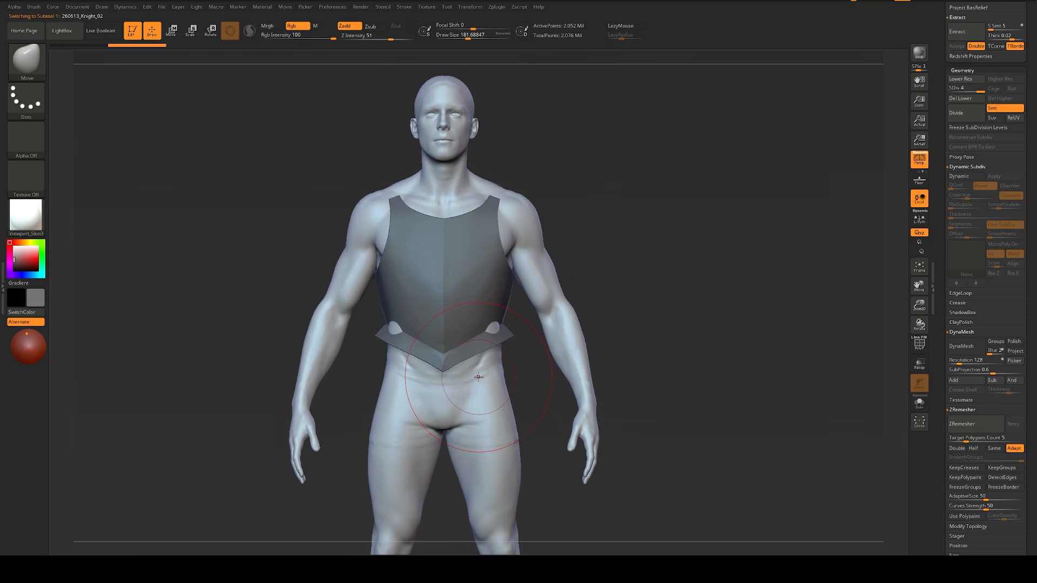
{"action": "key", "text": "s"}
{"action": "left_click_drag", "start_coordinate": [480, 374], "coordinate": [470, 373]}
{"action": "left_click_drag", "start_coordinate": [681, 260], "coordinate": [686, 275], "text": "alt"}
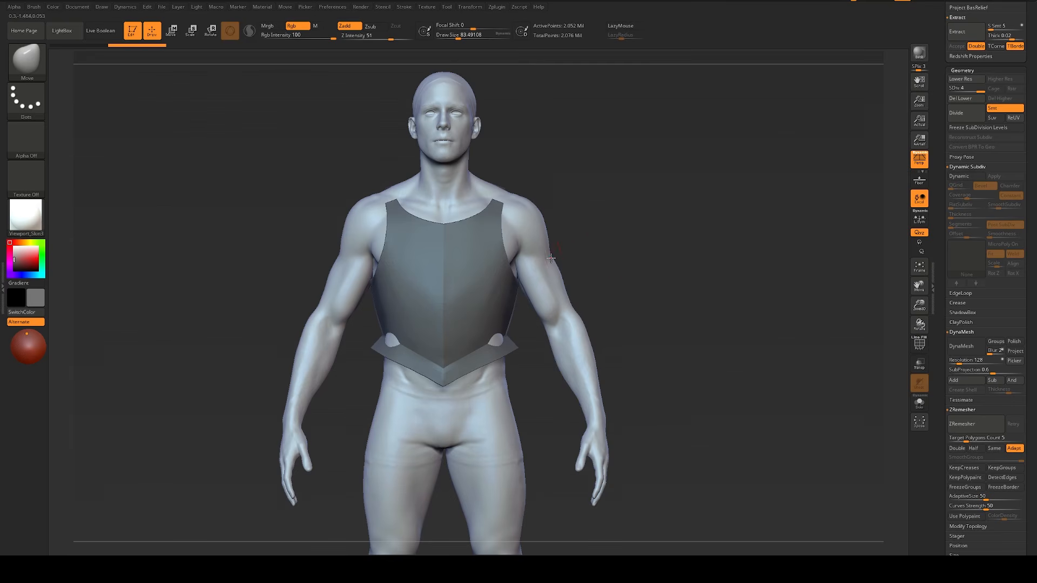
{"action": "left_click_drag", "start_coordinate": [655, 281], "coordinate": [670, 275]}
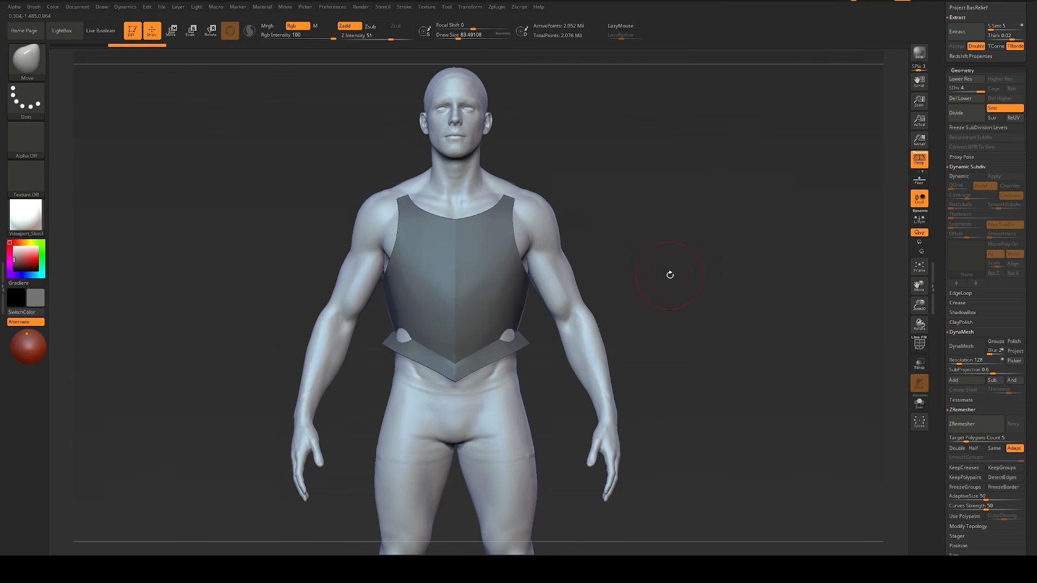
{"action": "mouse_move", "coordinate": [669, 276]}
{"action": "left_mouse_down", "text": "alt"}
{"action": "mouse_move", "coordinate": [657, 280]}
{"action": "mouse_move", "coordinate": [648, 246]}
{"action": "mouse_move", "coordinate": [635, 242]}
{"action": "mouse_move", "coordinate": [646, 261]}
{"action": "left_mouse_up", "text": "alt"}
{"action": "left_click", "coordinate": [658, 280]}
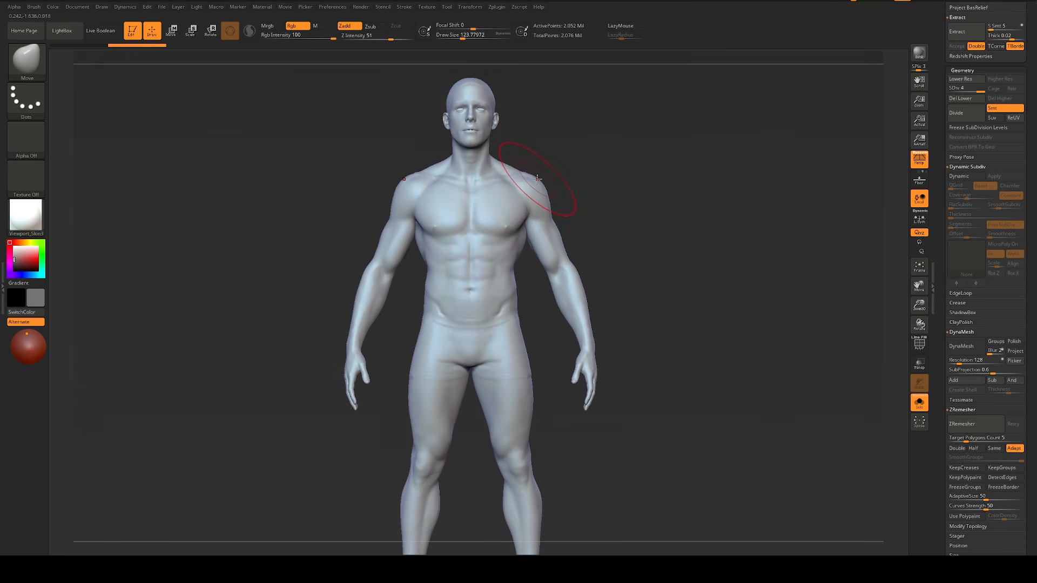
{"action": "key", "text": "bracketleft"}
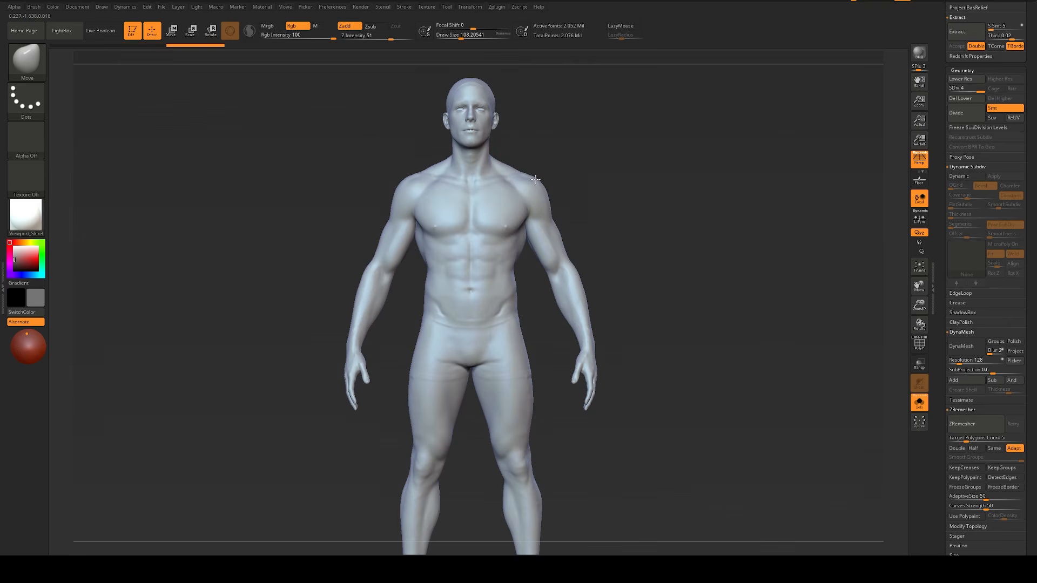
{"action": "left_click_drag", "start_coordinate": [597, 209], "coordinate": [630, 230], "text": "alt"}
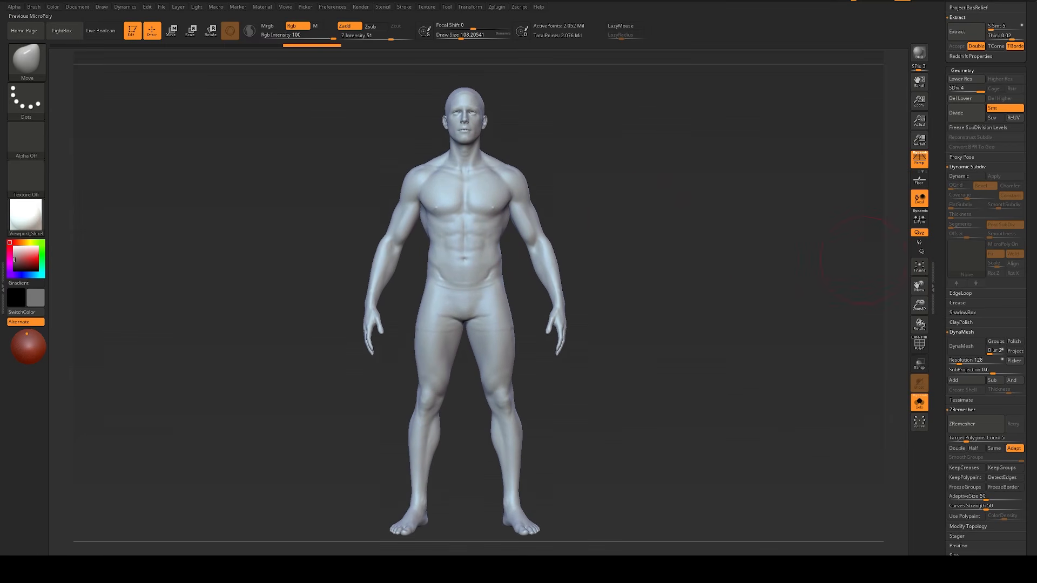
Step: Switch to the Snipping Tool and capture a new snip of the isolated body
{"action": "key", "text": "alt+Tab"}
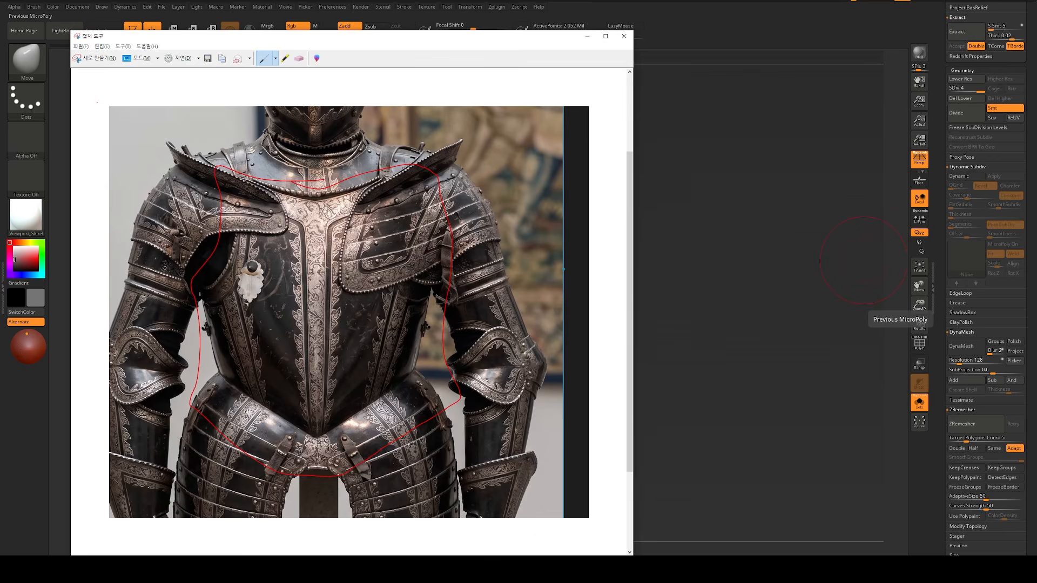
{"action": "left_click", "coordinate": [77, 58]}
{"action": "left_click_drag", "start_coordinate": [320, 77], "coordinate": [640, 548]}
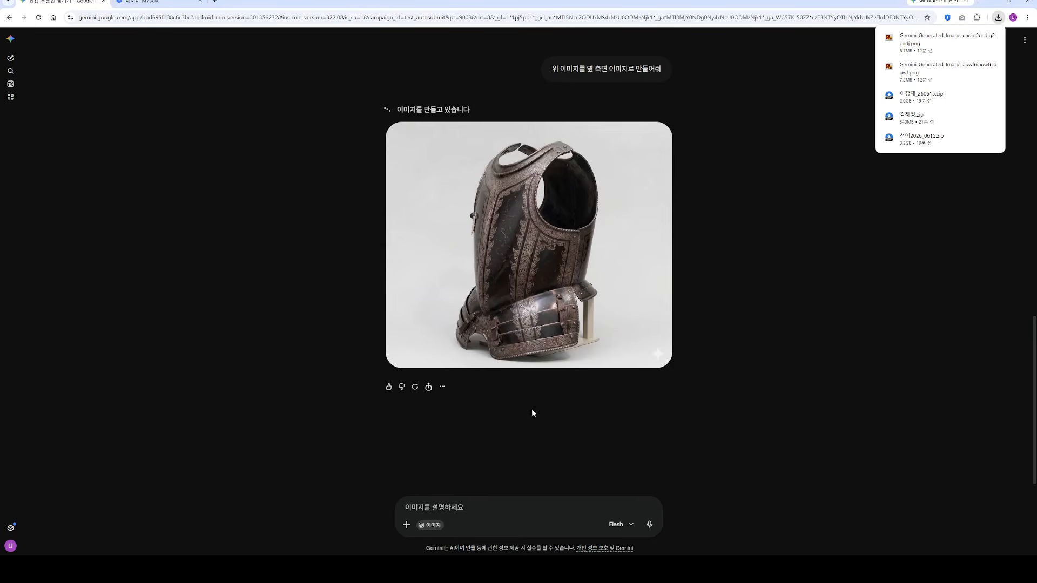
Step: Switch to the Gemini chat, attach the captured body image and begin the prompt with "위 사진 베이스 바디에"
{"action": "left_click", "coordinate": [445, 507]}
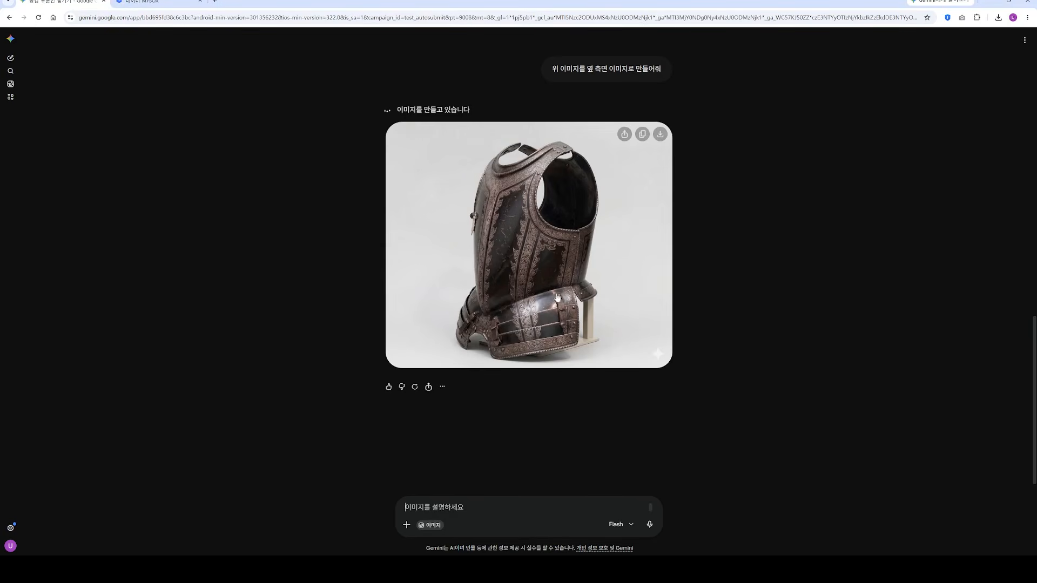
{"action": "key", "text": "ctrl+v"}
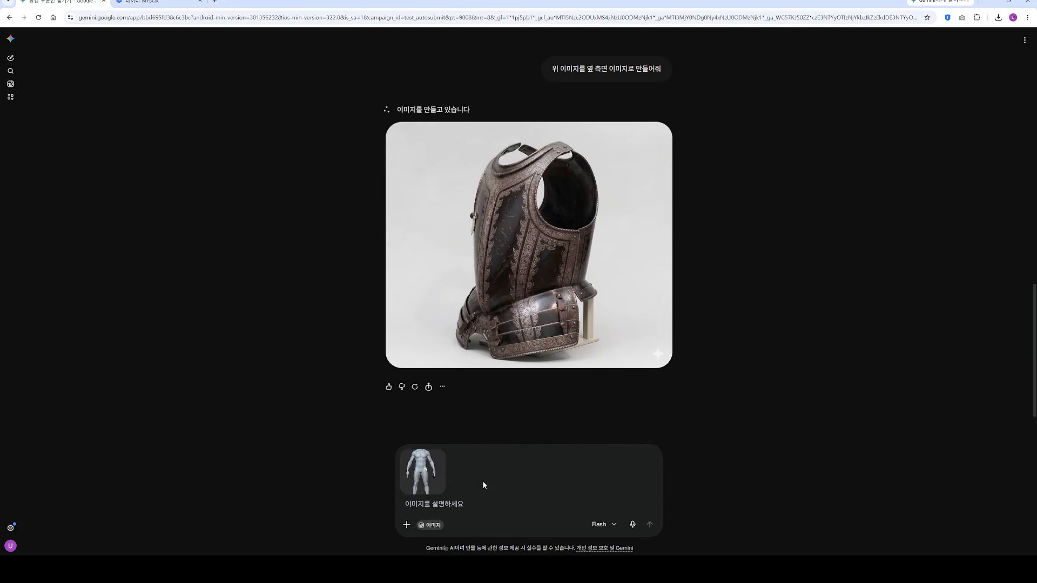
{"action": "type", "text": "이"}
{"action": "type", "text": " 사진 벨"}
{"action": "type", "text": "이스 바디에"}
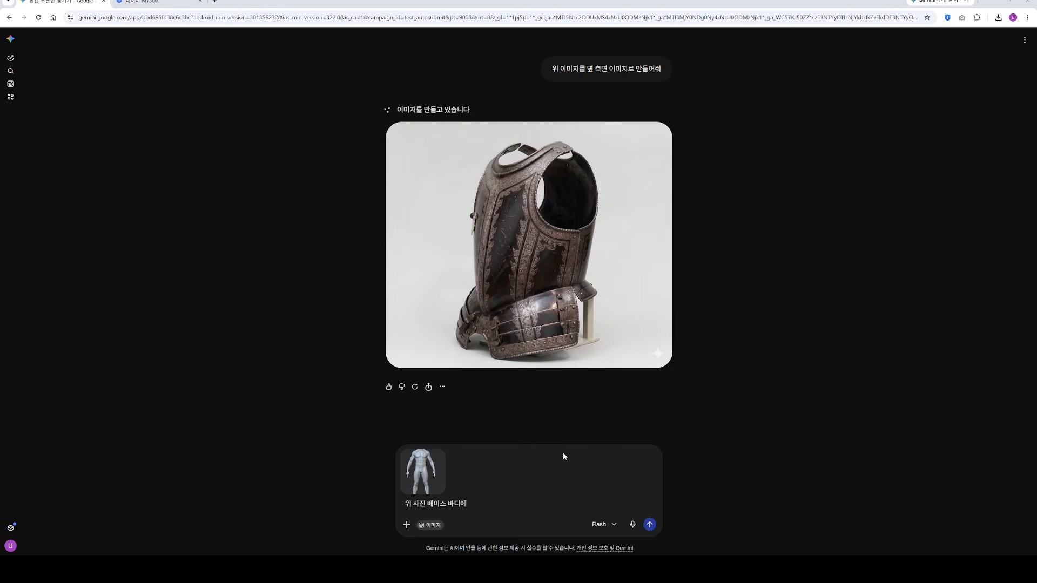
Step: Attach the front-view breastplate image, complete the prompt with "두번째 갑옷을 입혀줘" and send it
{"action": "key", "text": "ctrl+v"}
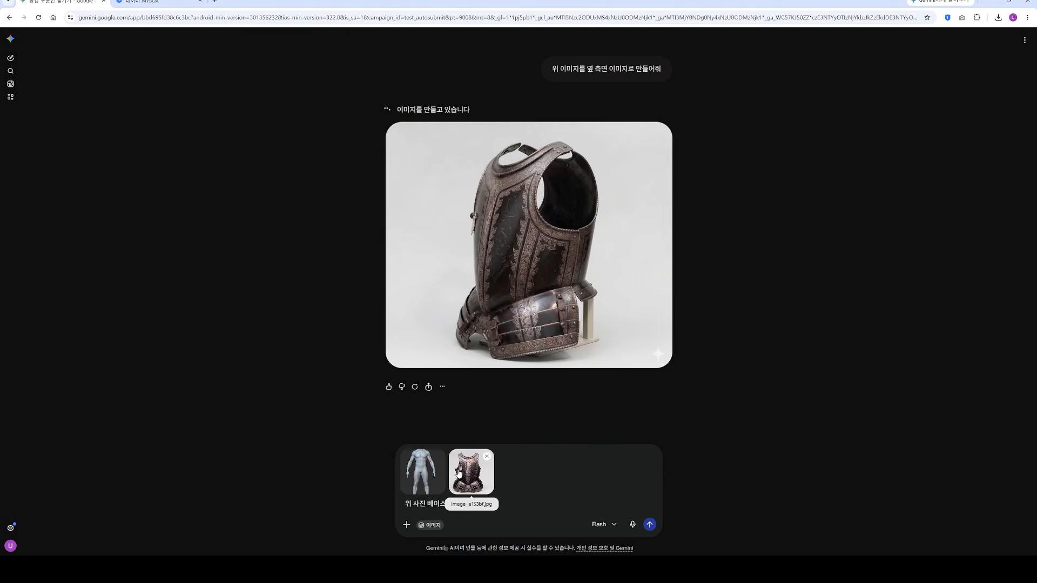
{"action": "type", "text": "두번째"}
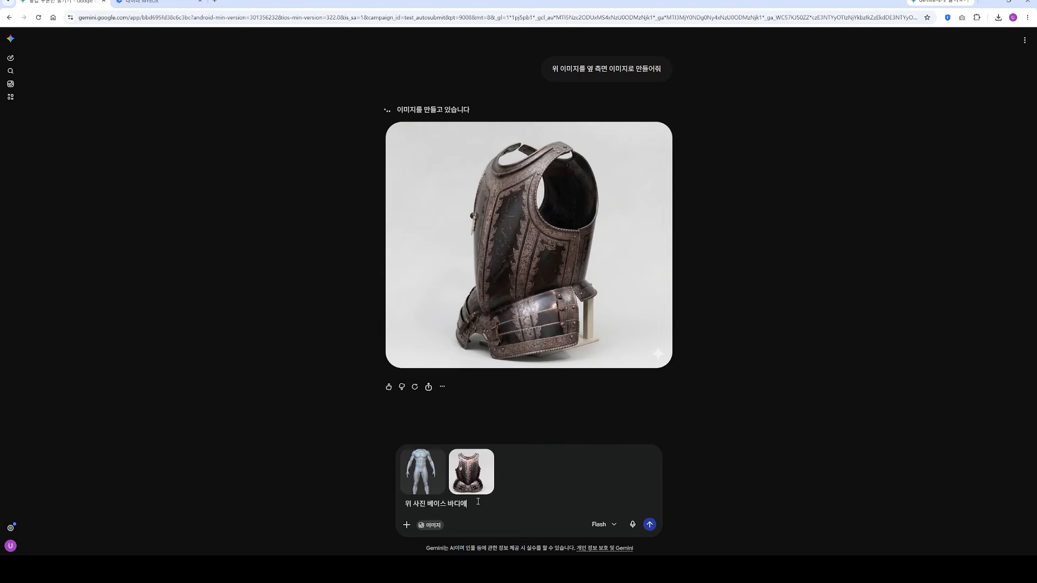
{"action": "type", "text": " 갑옷을 입혀줘"}
{"action": "key", "text": "Return"}
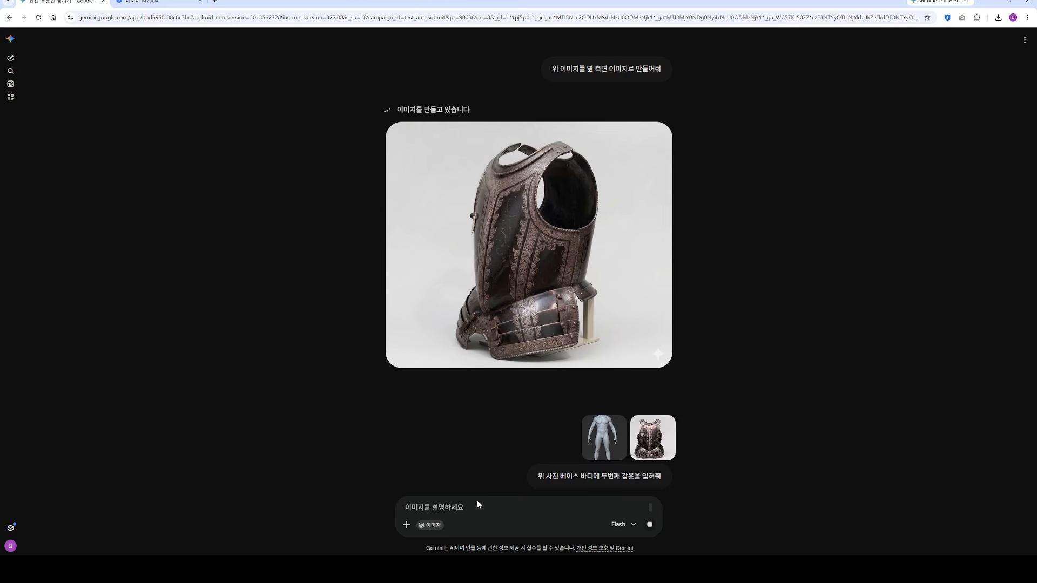
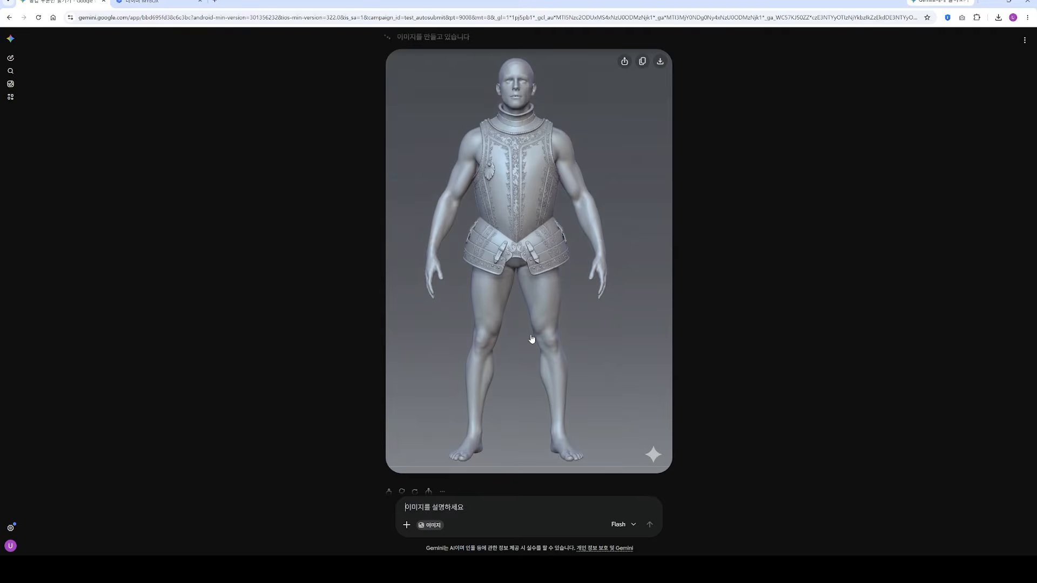
Step: Begin a follow-up Gemini prompt with "현재 흉갑이 너무 큰 것 같은데" and attach the full-armour reference image
{"action": "scroll", "coordinate": [529, 256], "scroll_direction": "up", "scroll_amount": 3}
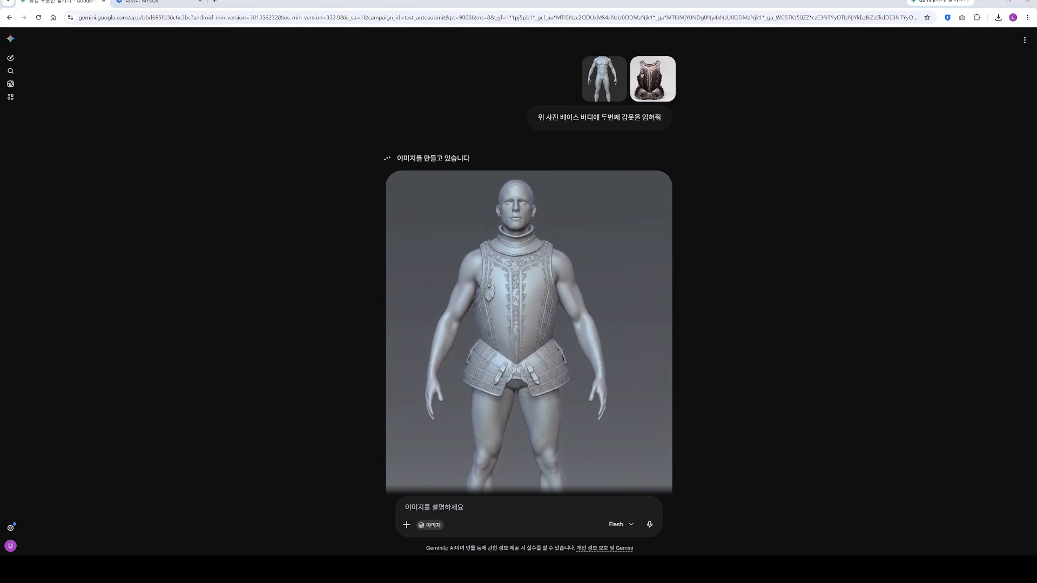
{"action": "left_click", "coordinate": [454, 505]}
{"action": "type", "text": "현재 흉갑이 너무ㅋ"}
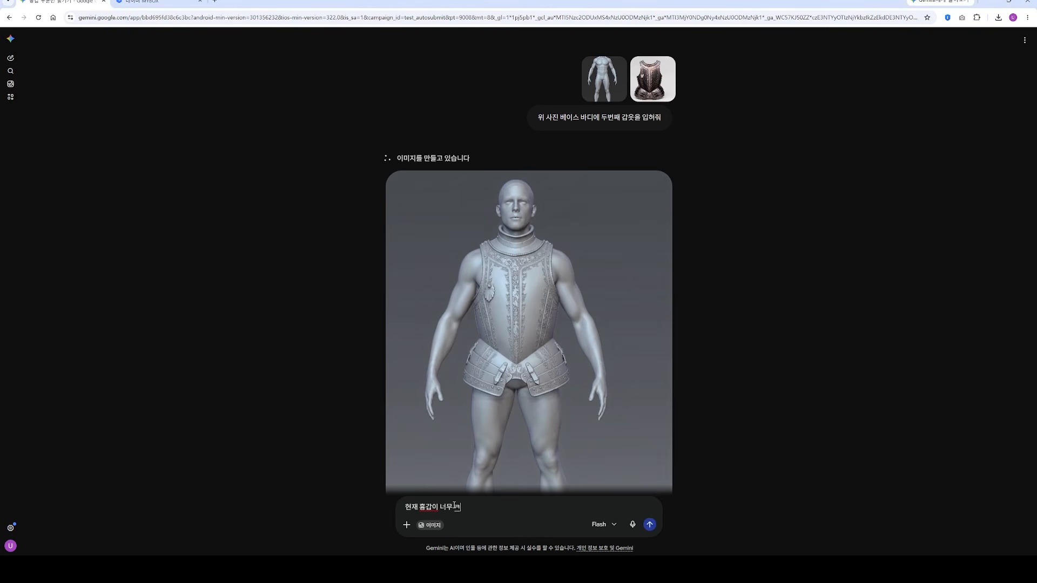
{"action": "key", "text": "BackSpace"}
{"action": "type", "text": " 큰 것 같은데"}
{"action": "key", "text": "ctrl+v"}
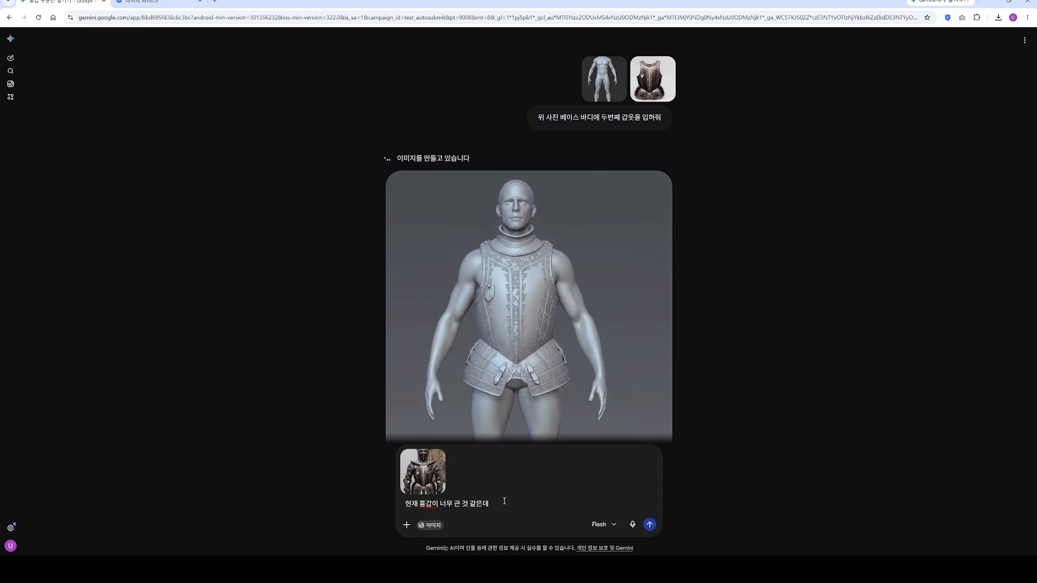
Step: Complete the prompt with "지금 제공하는 갑옷을 입혀줘 고증에 맞춰서" and send it
{"action": "type", "text": "지금 제공한는 갑옷을 이혀줘 고등이"}
{"action": "key", "text": "BackSpace"}
{"action": "key", "text": "BackSpace"}
{"action": "type", "text": "증에 맞춰서"}
{"action": "key", "text": "Return"}
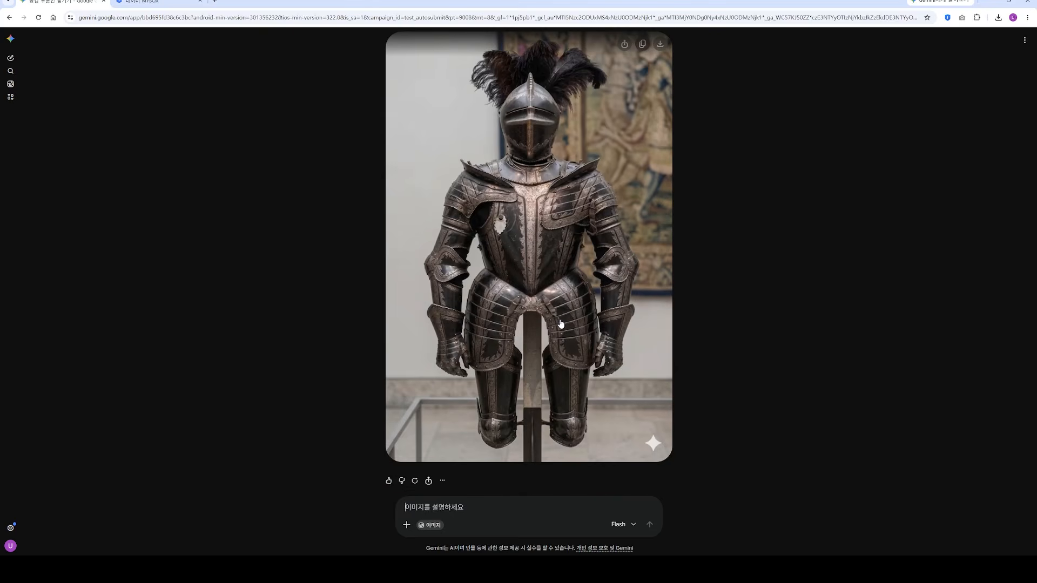
Step: Inspect the generated full-armour image in the chat and copy it to the clipboard
{"action": "left_click", "coordinate": [574, 283]}
{"action": "left_click", "coordinate": [19, 40]}
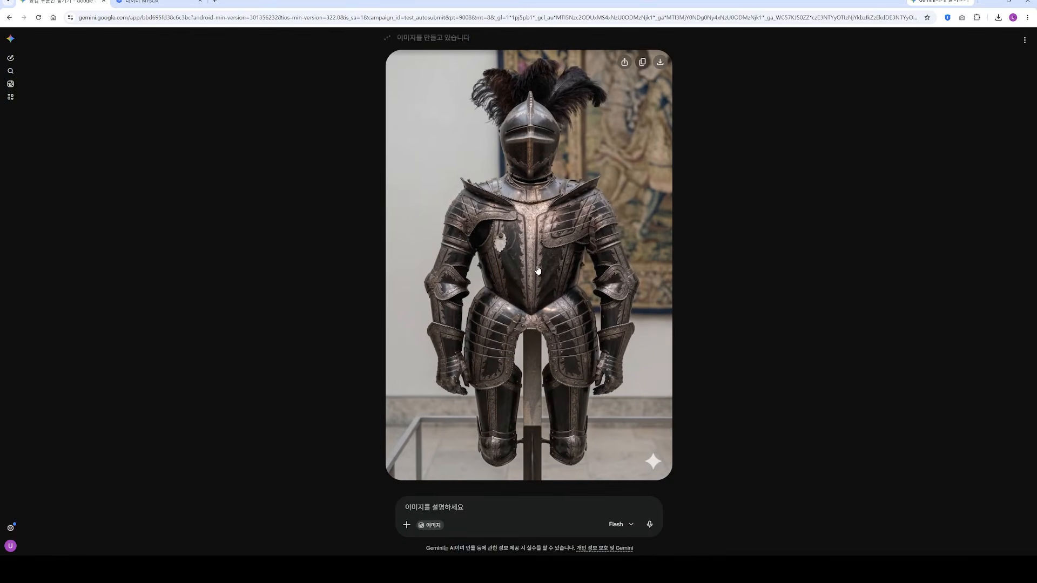
{"action": "right_click", "coordinate": [464, 256]}
{"action": "left_click", "coordinate": [500, 291]}
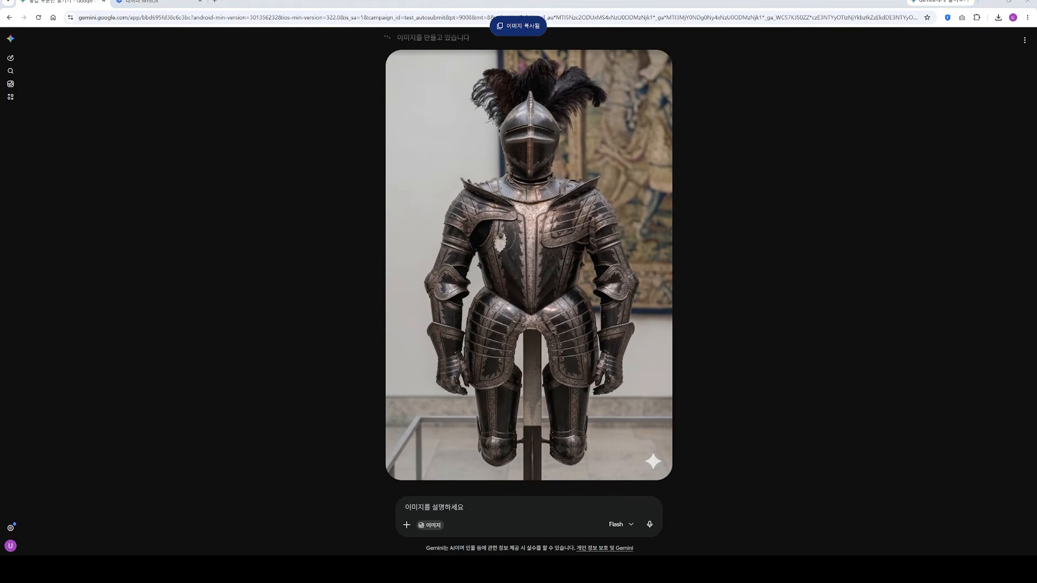
Step: Fetch the base-body snip from the Snipping Tool, start a new Gemini chat and attach the body image
{"action": "key", "text": "alt+Tab"}
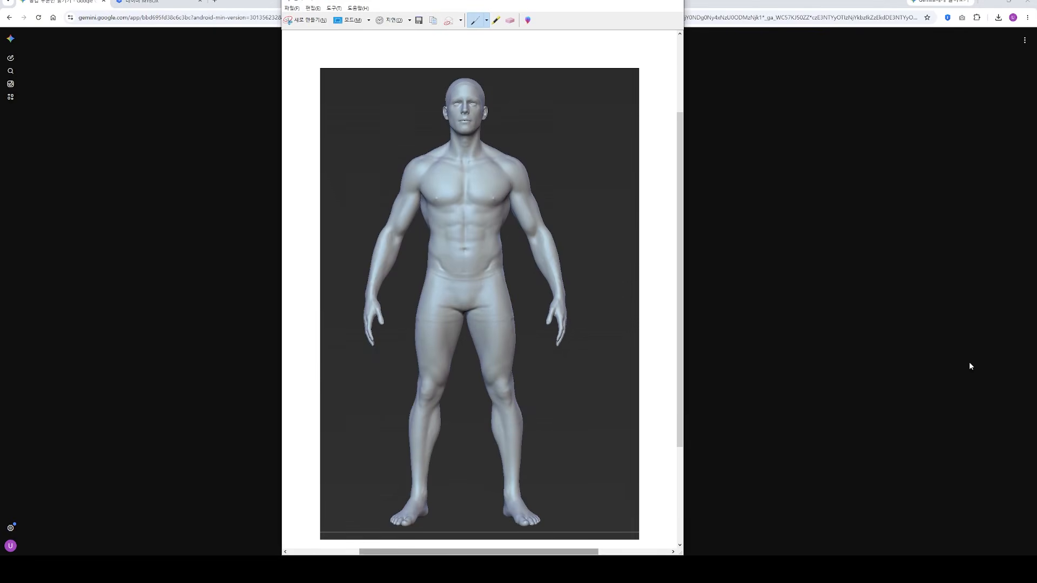
{"action": "key", "text": "alt+Tab"}
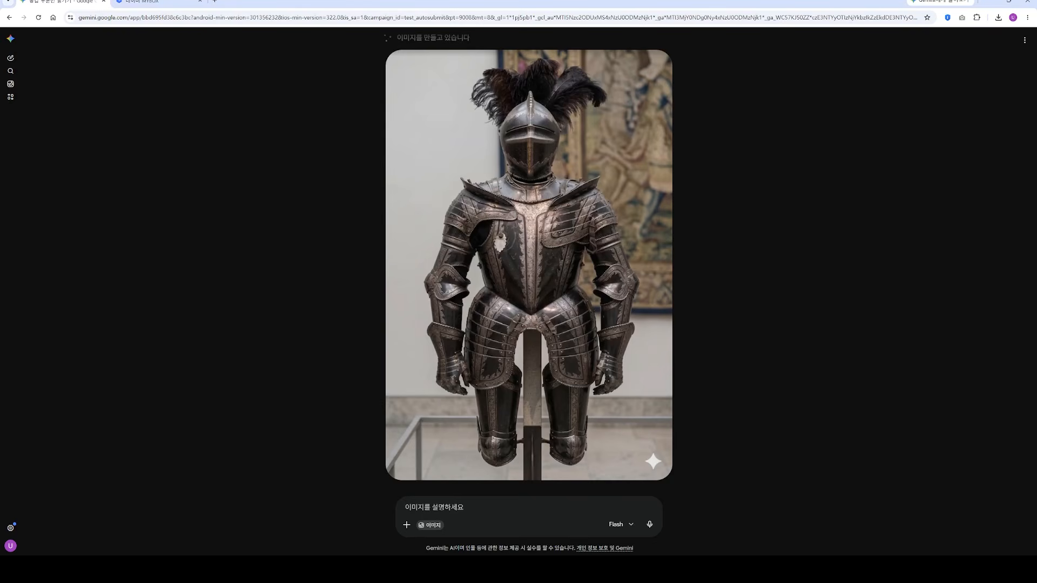
{"action": "left_click", "coordinate": [11, 57]}
{"action": "key", "text": "ctrl+v"}
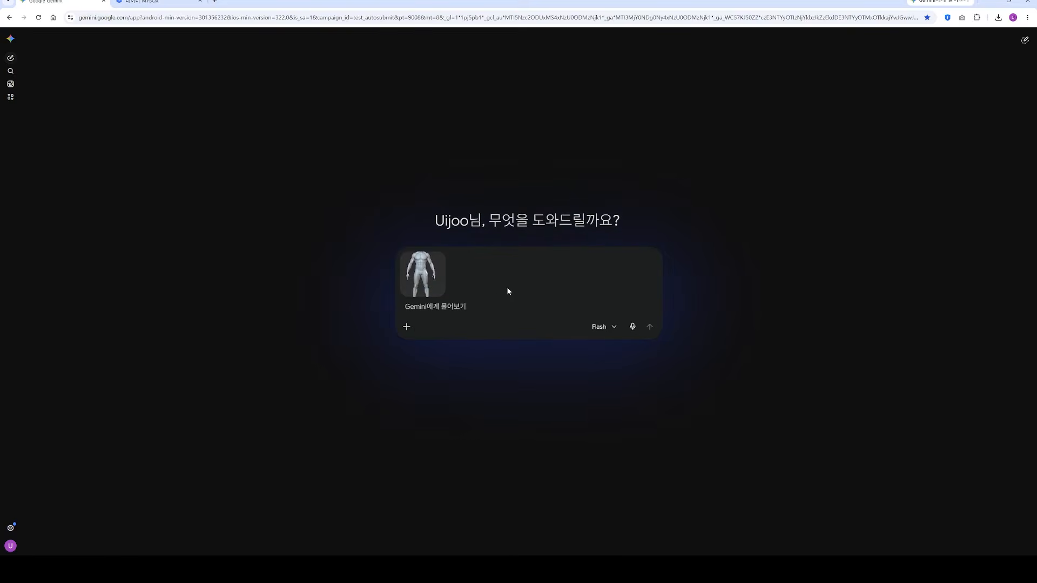
Step: Begin the new prompt with "첫번째 베이스 바디에" and attach the full-armour image as the second picture
{"action": "type", "text": "첫번째 베이스 바디에"}
{"action": "key", "text": "ctrl+v"}
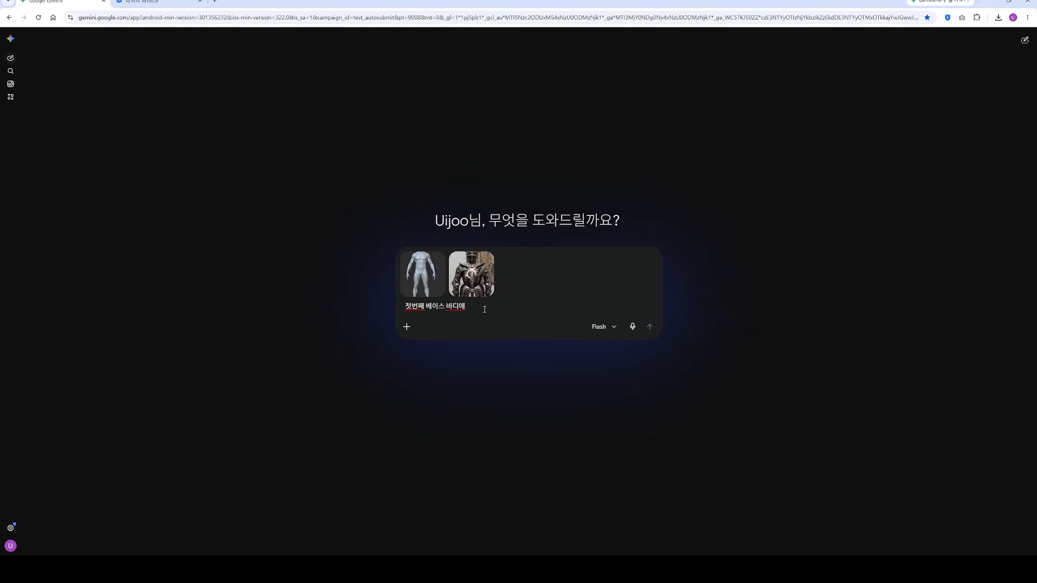
Step: Complete the prompt with "두번째 갑옷을 입혀줘 고증에 맞춰서" and send it
{"action": "type", "text": "두번째 갑옷을 히"}
{"action": "key", "text": "BackSpace"}
{"action": "type", "text": "입셔"}
{"action": "key", "text": "BackSpace"}
{"action": "type", "text": "혀줘 고증에 맞춰서"}
{"action": "key", "text": "Return"}
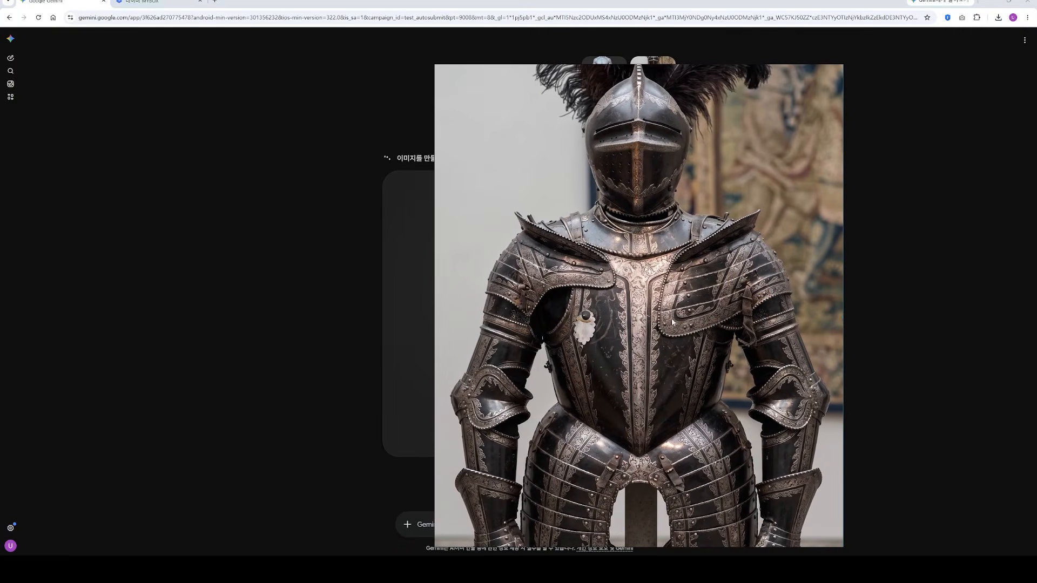
Step: Switch to the Snipping Tool and capture a new snip of the armour reference's upper body
{"action": "left_click", "coordinate": [260, 566]}
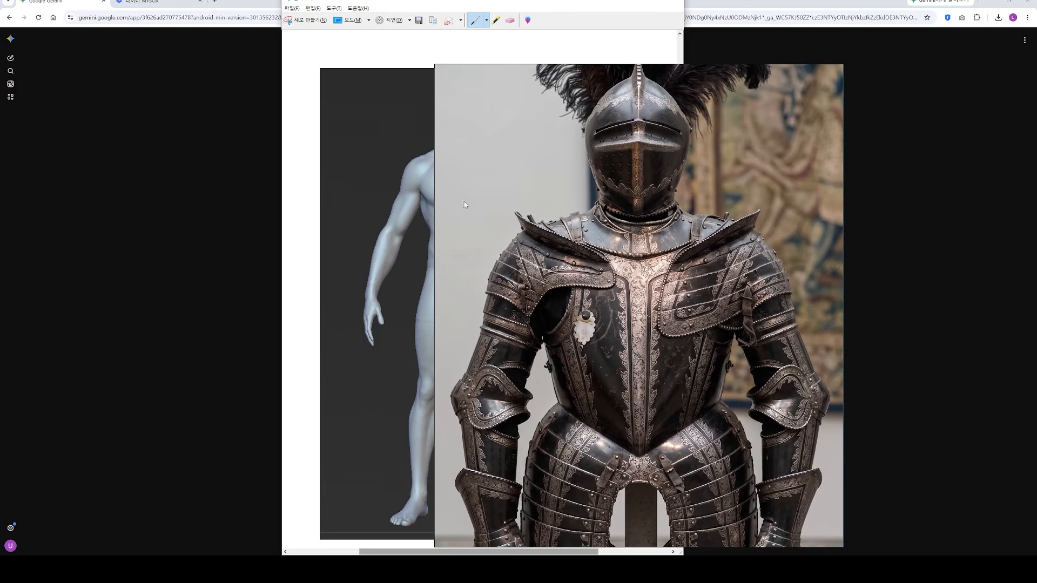
{"action": "right_click_drag", "start_coordinate": [513, 229], "coordinate": [652, 228]}
{"action": "left_click", "coordinate": [309, 20]}
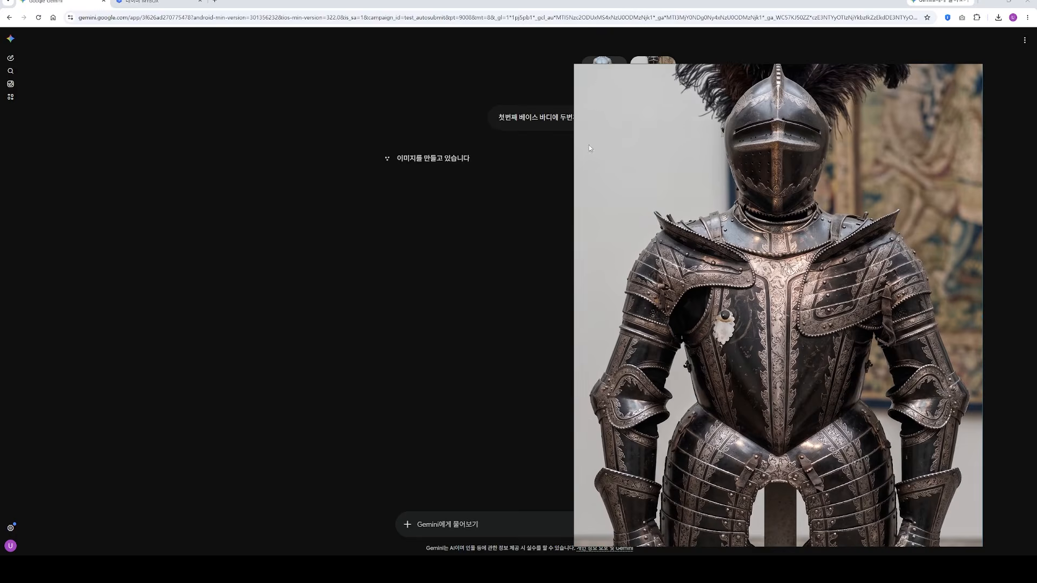
{"action": "left_click_drag", "start_coordinate": [590, 117], "coordinate": [978, 546]}
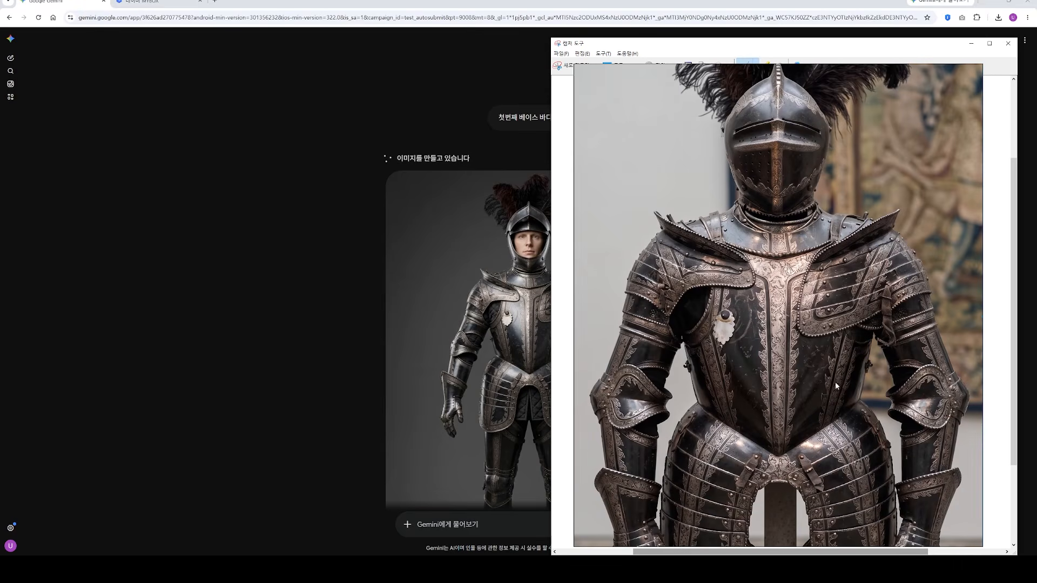
Step: Move the reference board aside, return to the armour snip and outline the shoulder plate with the red pen
{"action": "left_click", "coordinate": [520, 265]}
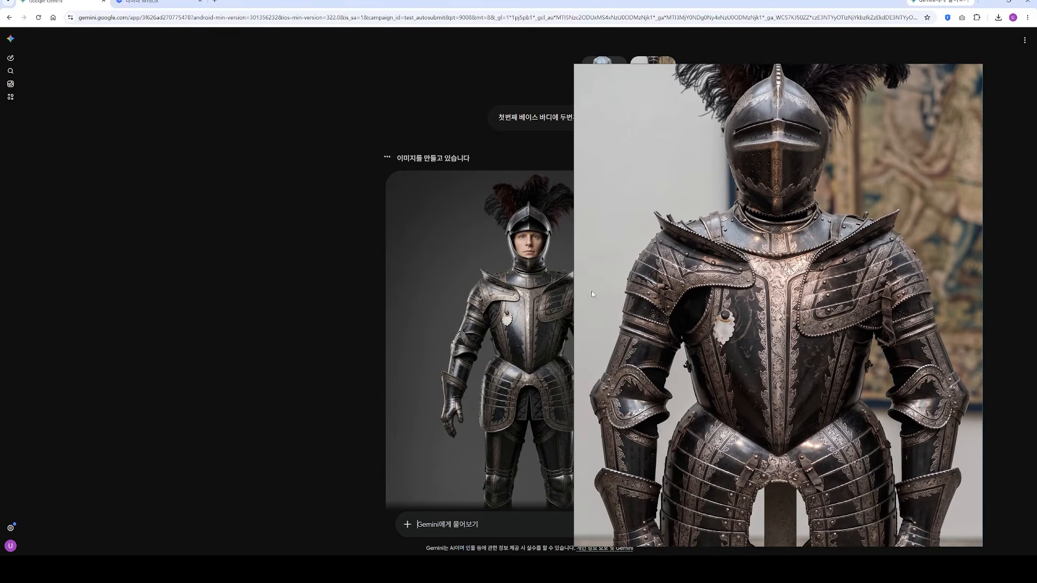
{"action": "right_click_drag", "start_coordinate": [592, 292], "coordinate": [900, 311]}
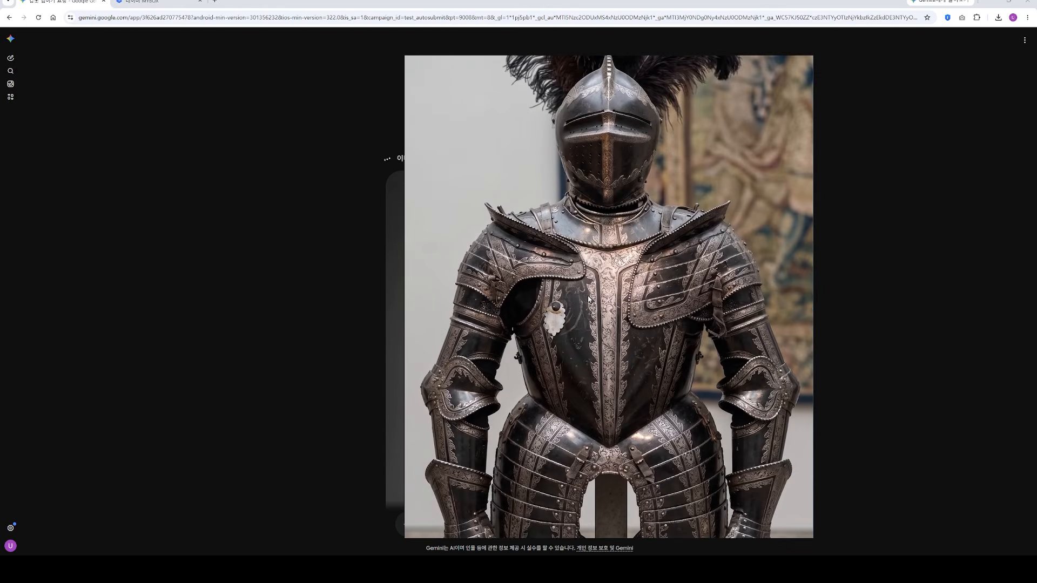
{"action": "key", "text": "alt+Tab"}
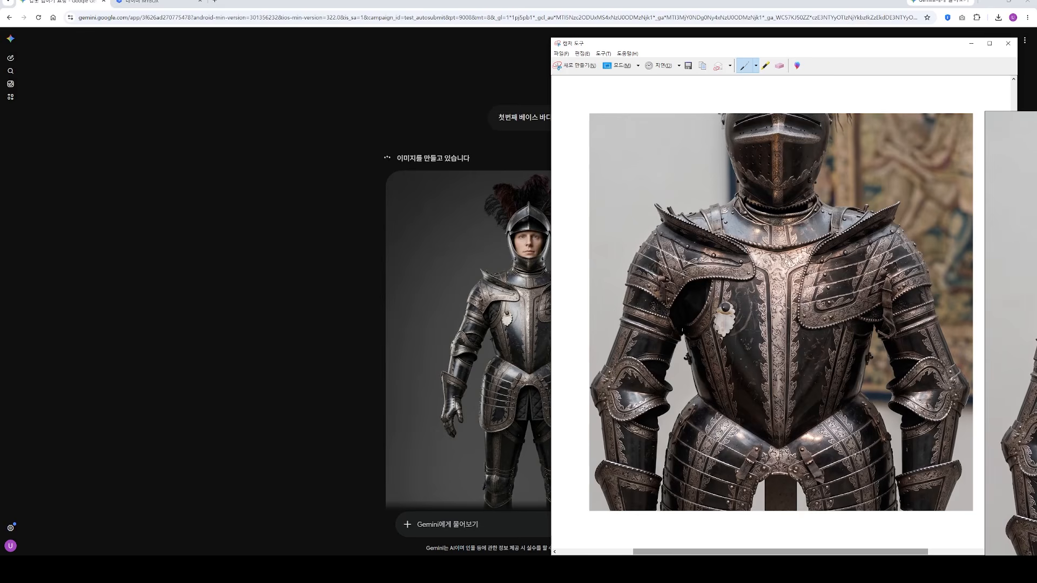
{"action": "mouse_move", "coordinate": [716, 224]}
{"action": "left_mouse_down"}
{"action": "mouse_move", "coordinate": [651, 197]}
{"action": "mouse_move", "coordinate": [595, 271]}
{"action": "mouse_move", "coordinate": [601, 300]}
{"action": "mouse_move", "coordinate": [656, 329]}
{"action": "mouse_move", "coordinate": [762, 251]}
{"action": "mouse_move", "coordinate": [726, 229]}
{"action": "left_mouse_up"}
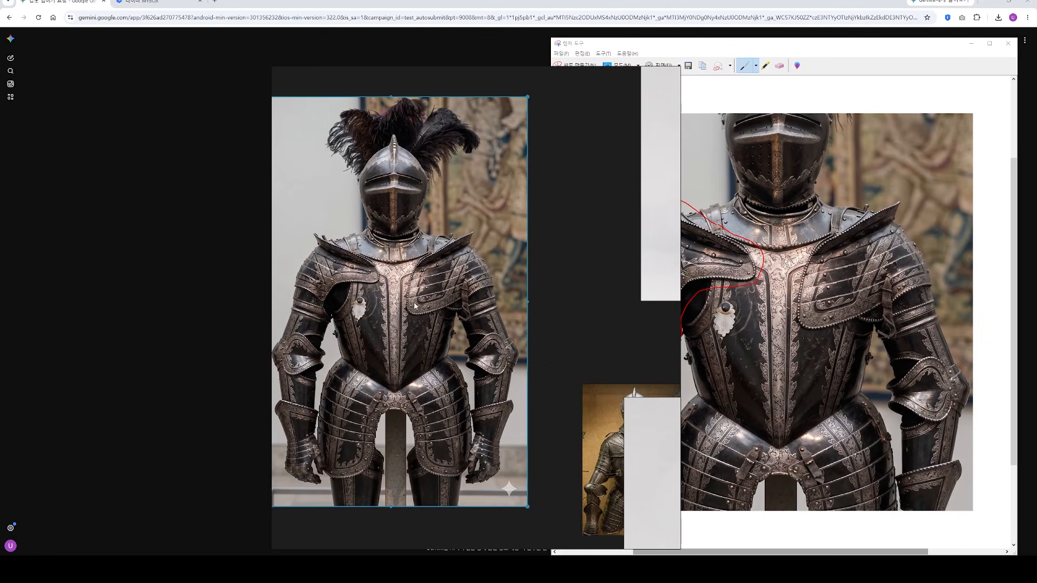
Step: Export the selected full-armour image from the reference board to a file
{"action": "right_click", "coordinate": [441, 302]}
{"action": "left_click", "coordinate": [431, 271]}
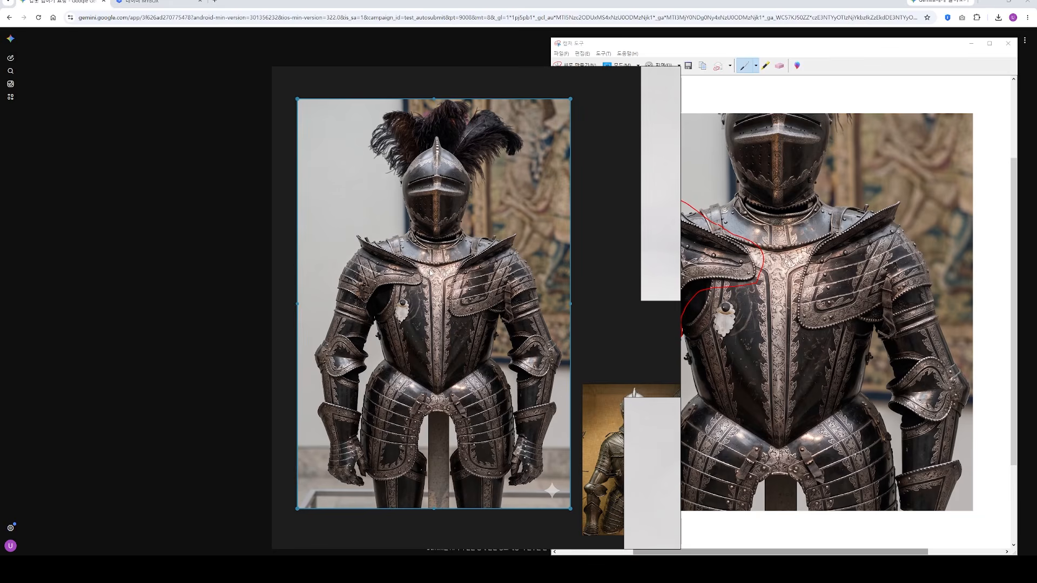
{"action": "right_click", "coordinate": [432, 271]}
{"action": "left_click", "coordinate": [421, 264]}
{"action": "right_click", "coordinate": [417, 265]}
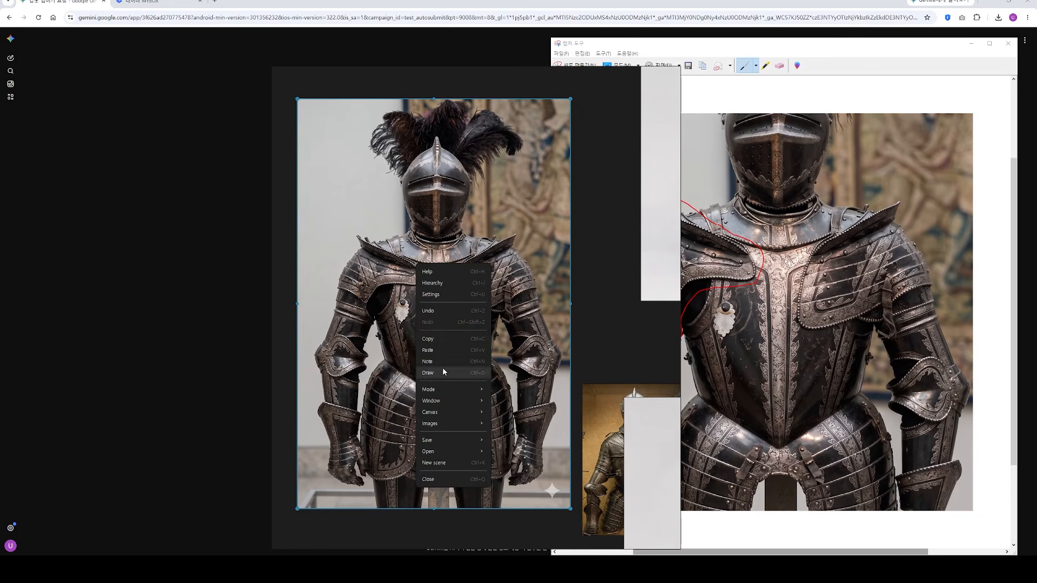
{"action": "mouse_move", "coordinate": [445, 424]}
{"action": "mouse_move", "coordinate": [524, 448]}
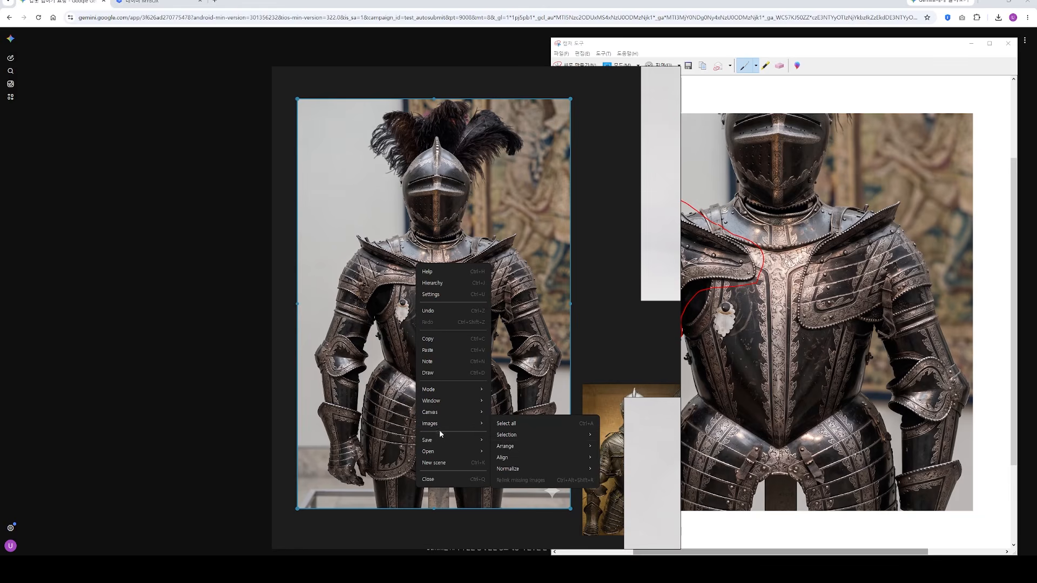
{"action": "mouse_move", "coordinate": [438, 441]}
{"action": "left_click", "coordinate": [605, 488]}
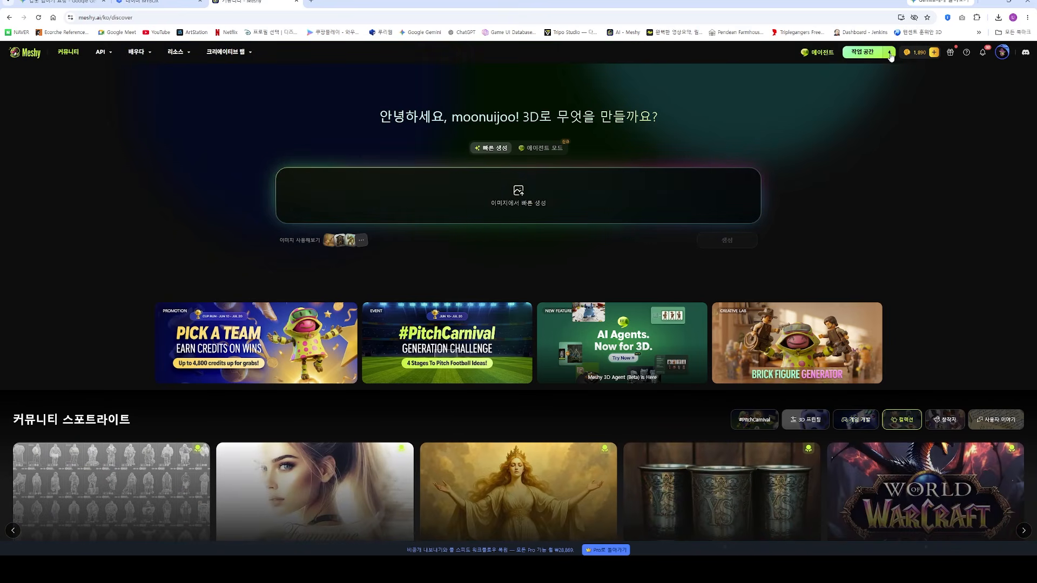
Step: Open Meshy's modelling workspace, look at the armour image on the reference board and move the board out of the way
{"action": "left_click", "coordinate": [890, 54]}
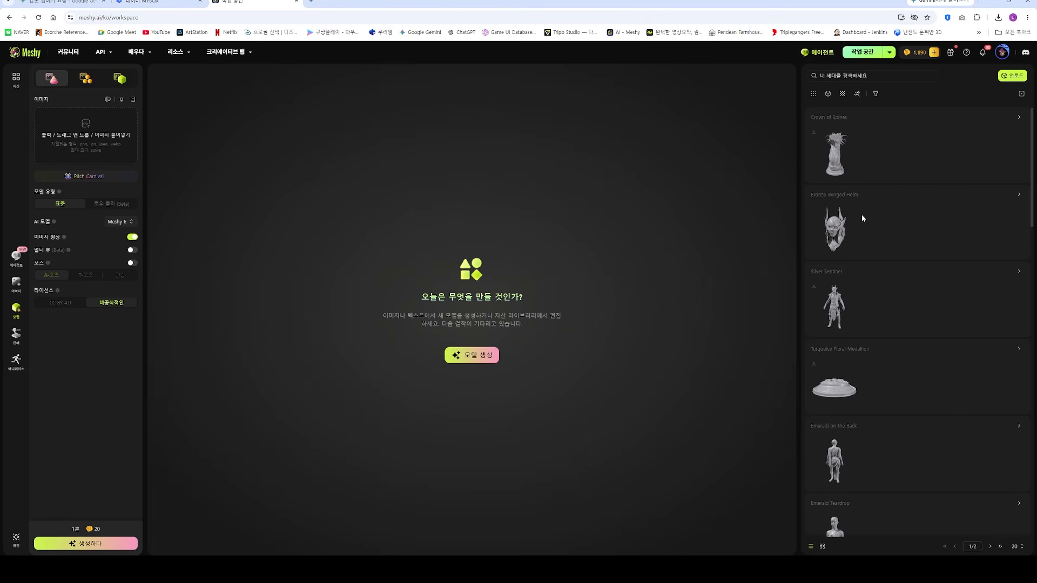
{"action": "right_click_drag", "start_coordinate": [1, 259], "coordinate": [438, 256]}
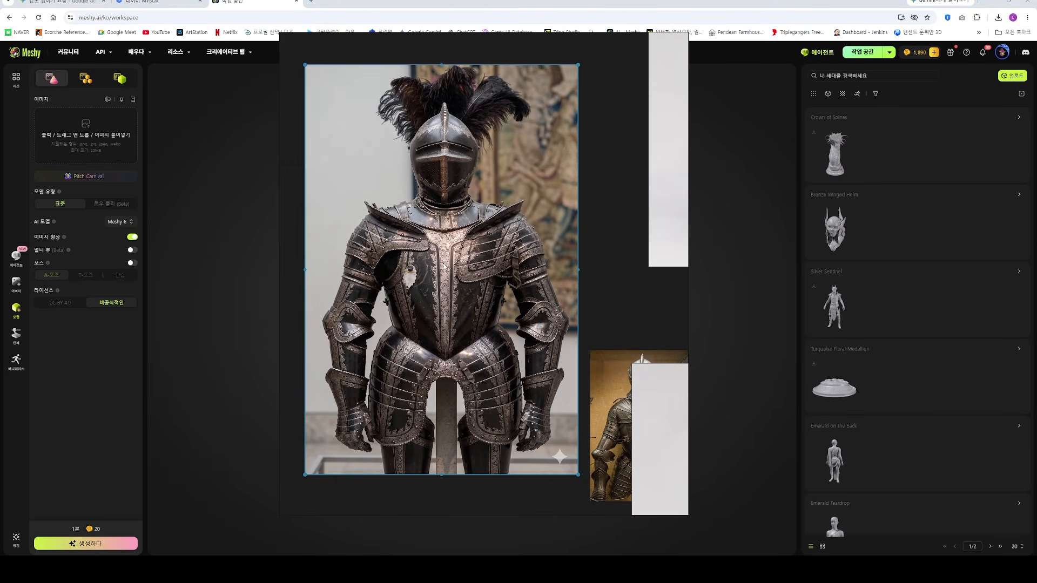
{"action": "right_click_drag", "start_coordinate": [418, 271], "coordinate": [1036, 410]}
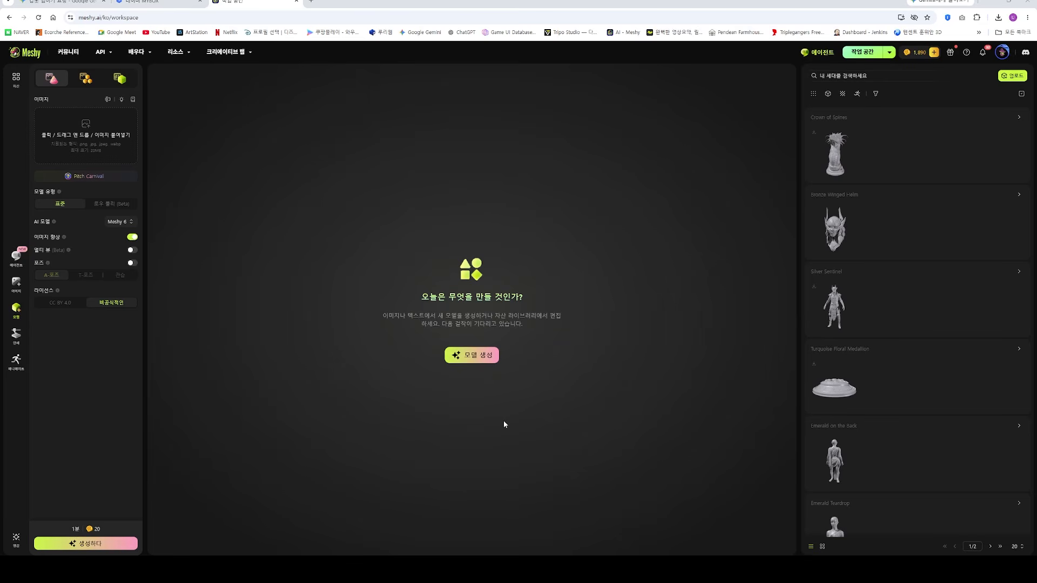
Step: Load the Gemini-generated full-armour image from the 260615 folder and generate a standard Meshy 6 model from it
{"action": "left_click", "coordinate": [82, 135]}
{"action": "double_click", "coordinate": [152, 77]}
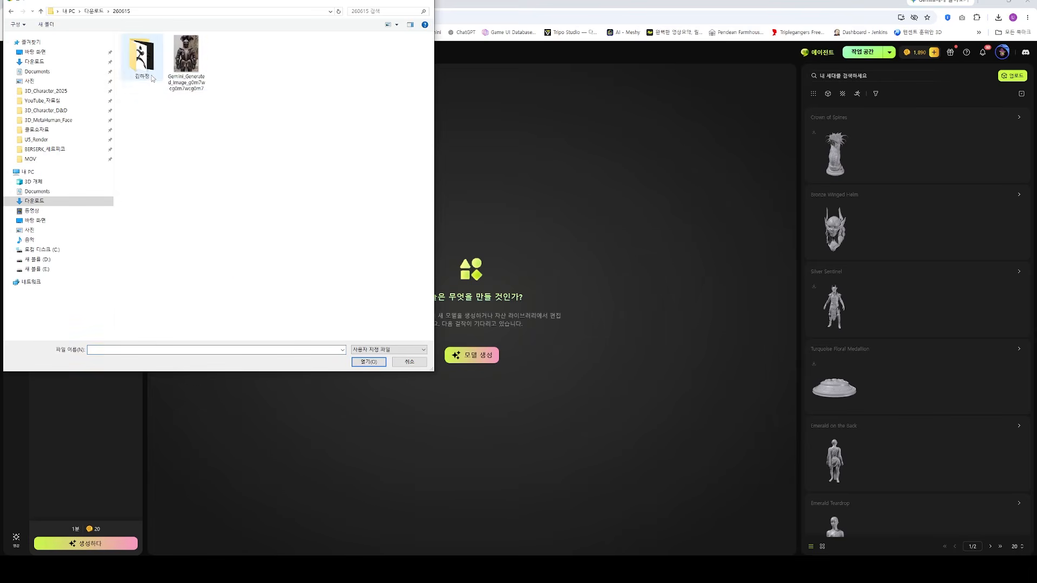
{"action": "double_click", "coordinate": [183, 65]}
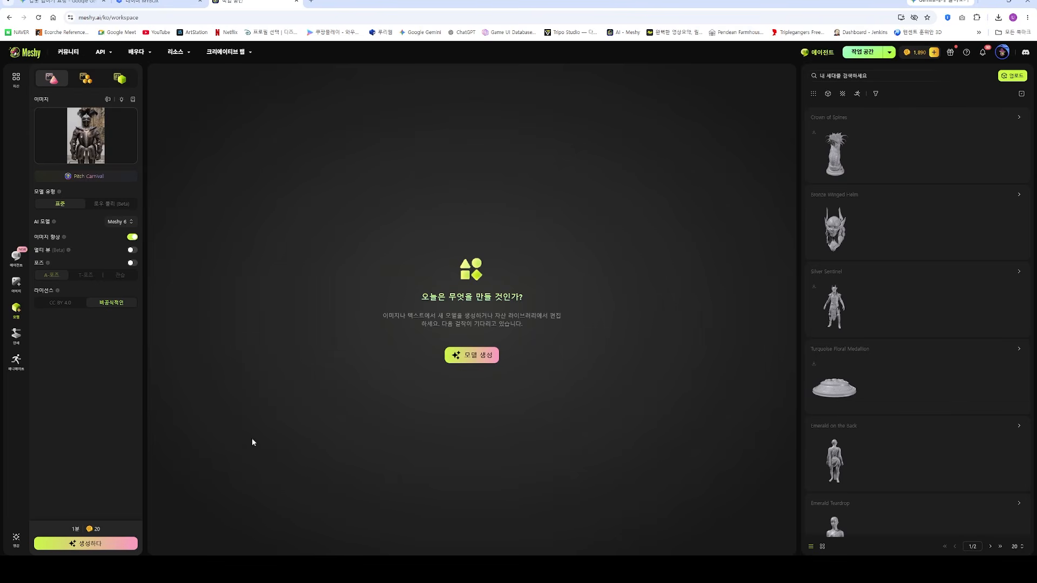
{"action": "left_click", "coordinate": [101, 546]}
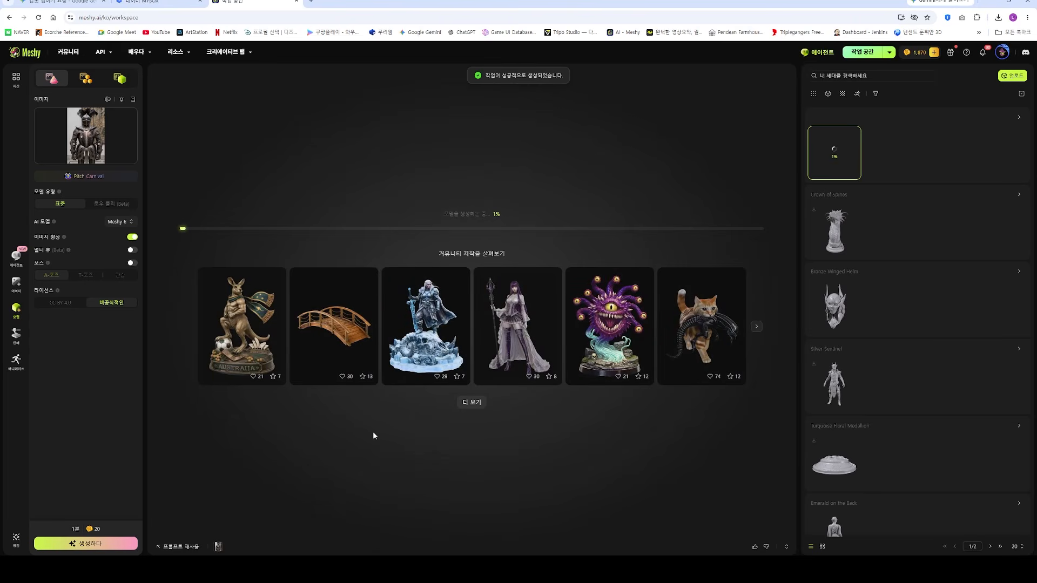
Step: Turn on the Multi-view (Beta) option in the image-to-model settings and view its explanation
{"action": "mouse_move", "coordinate": [95, 125]}
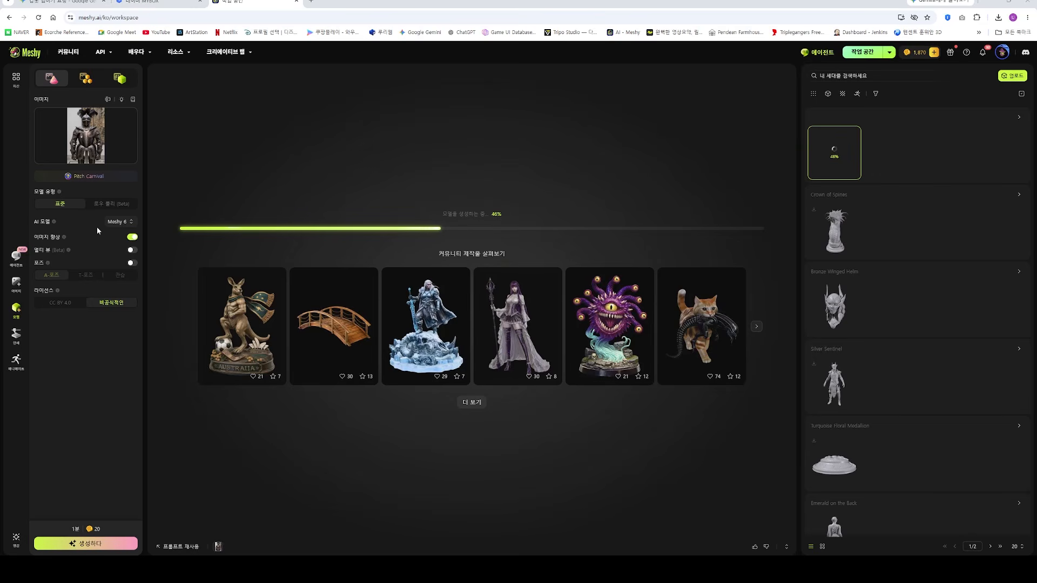
{"action": "left_click", "coordinate": [132, 250]}
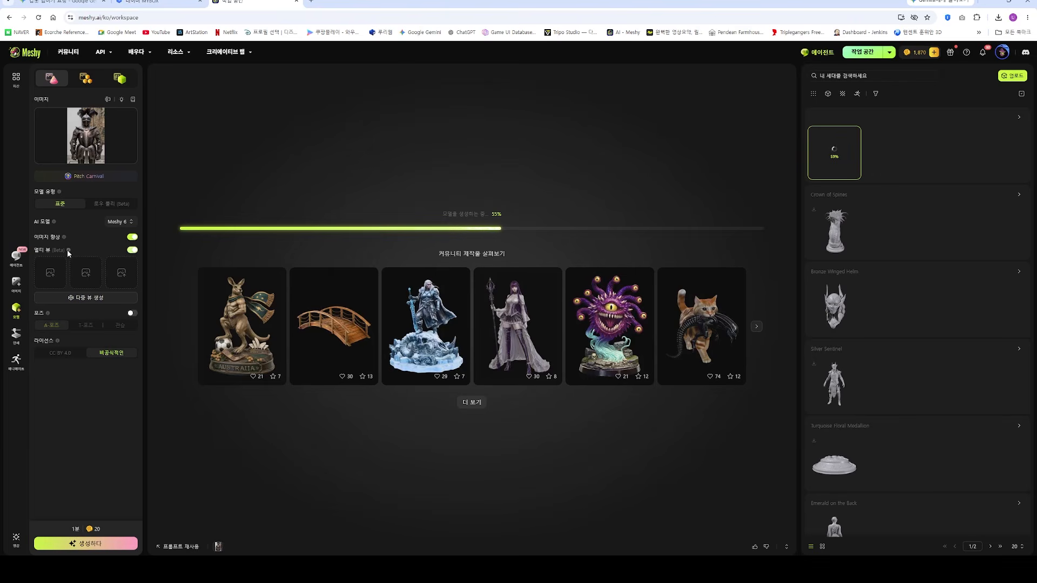
{"action": "mouse_move", "coordinate": [68, 251]}
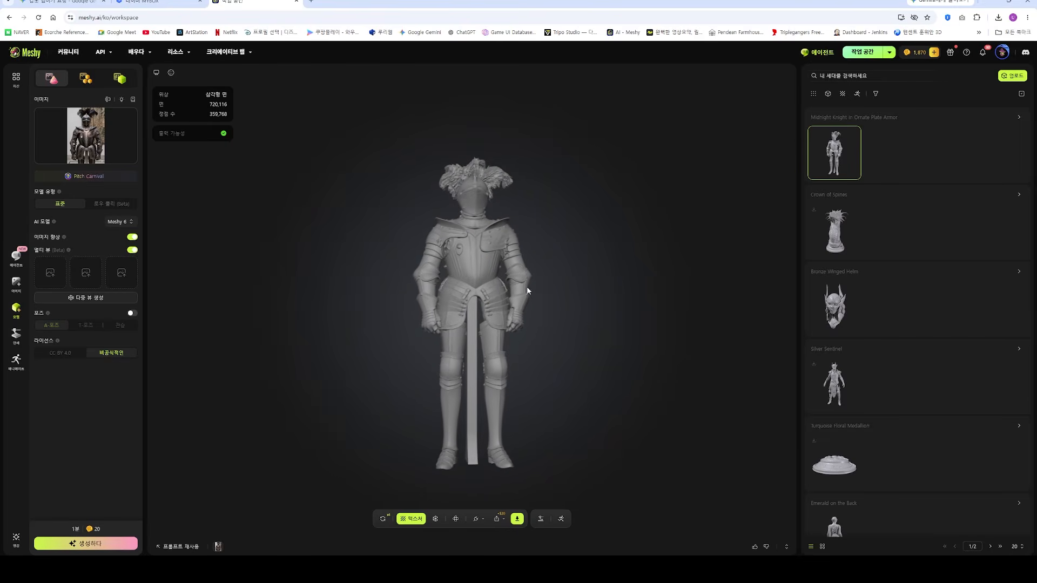
Step: Inspect the generated knight model, download it in obj format and switch to ZBrush
{"action": "mouse_move", "coordinate": [503, 309]}
{"action": "left_mouse_down"}
{"action": "mouse_move", "coordinate": [350, 309]}
{"action": "mouse_move", "coordinate": [431, 289]}
{"action": "mouse_move", "coordinate": [548, 295]}
{"action": "mouse_move", "coordinate": [490, 321]}
{"action": "left_mouse_up"}
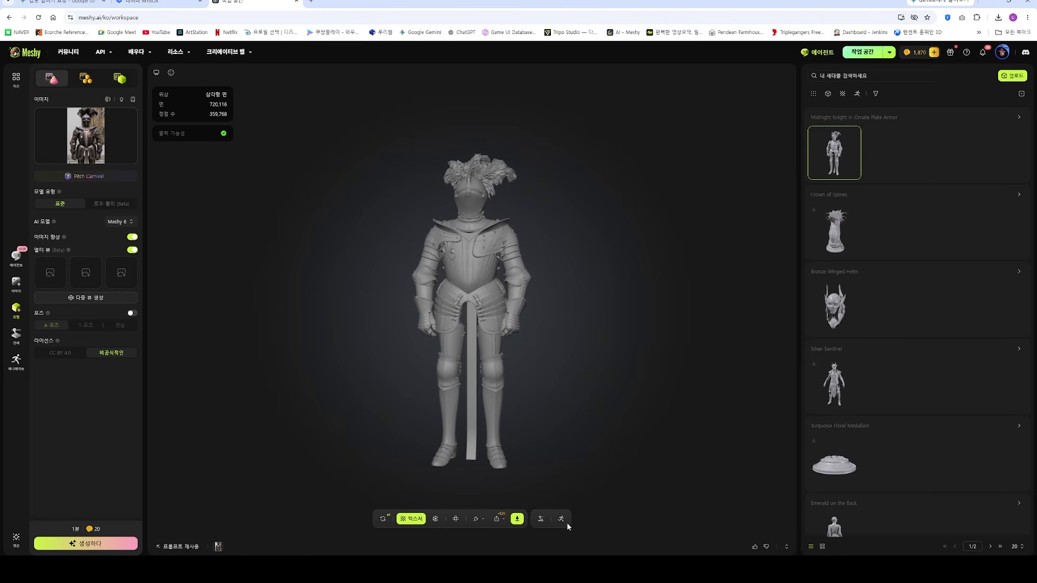
{"action": "left_click", "coordinate": [518, 519]}
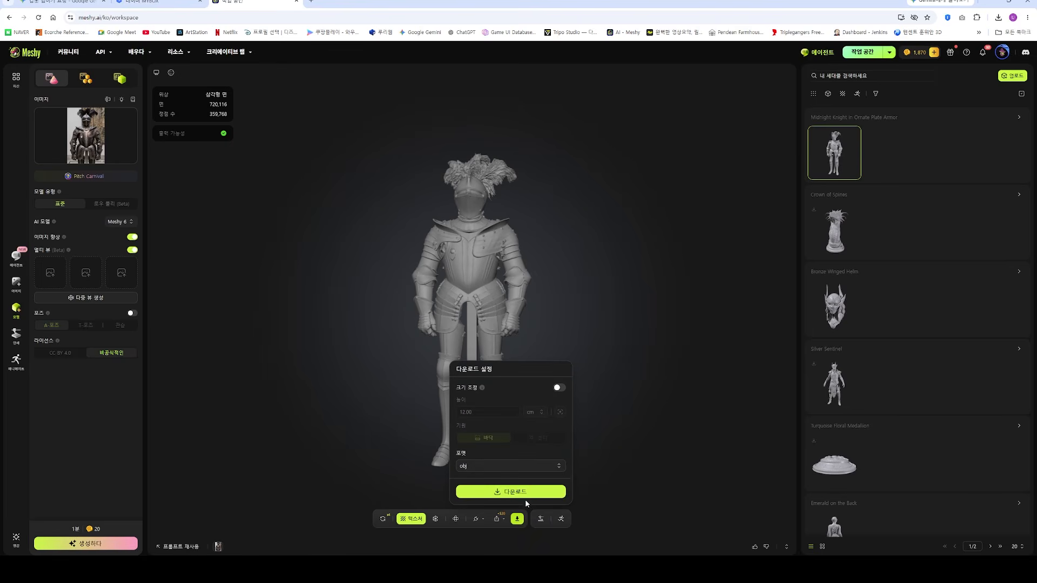
{"action": "left_click", "coordinate": [508, 492]}
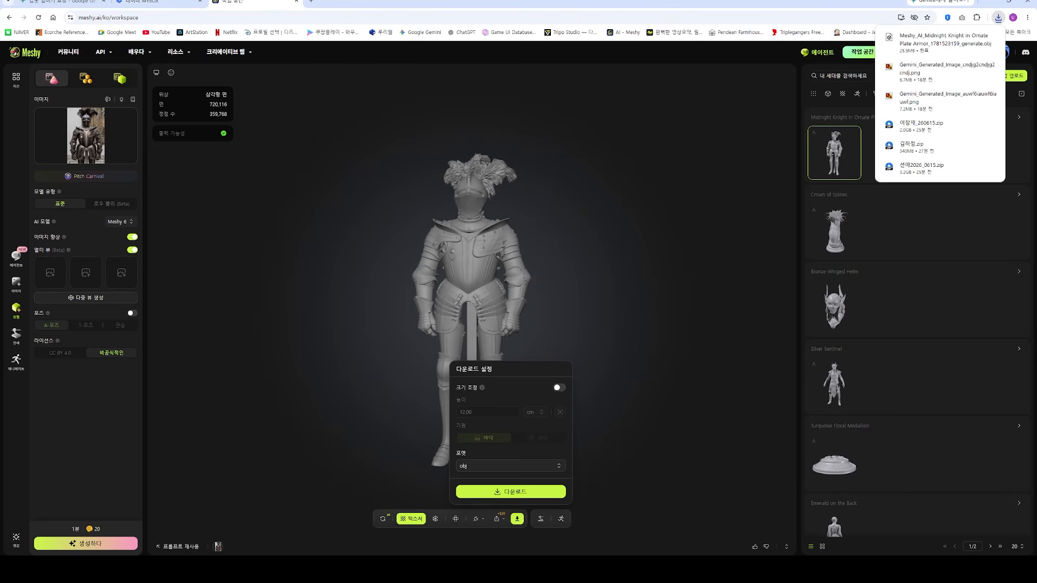
{"action": "key", "text": "alt+Tab"}
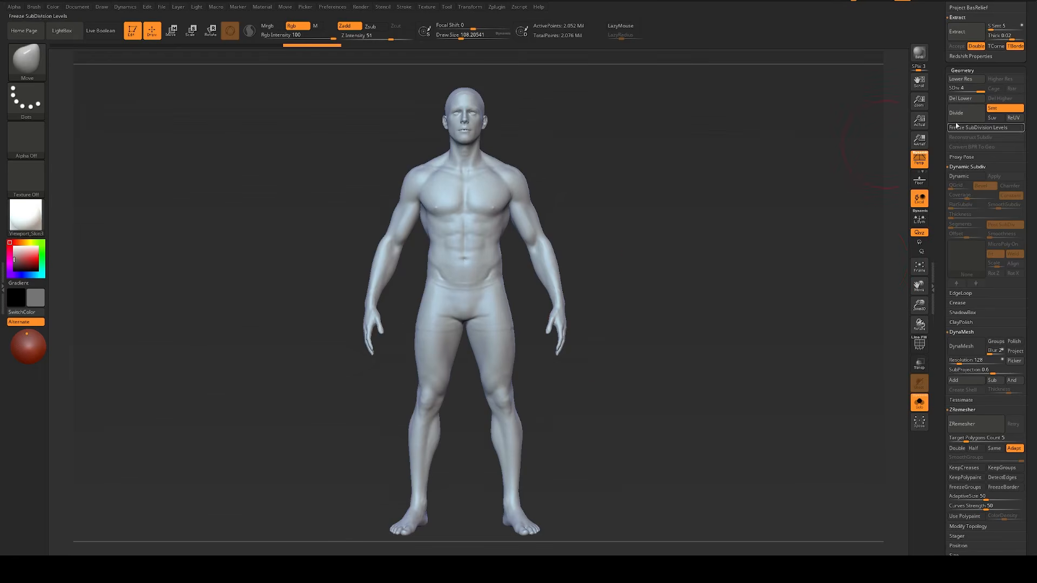
Step: Import the Meshy knight OBJ into a PolyMesh3D tool, declining the removal of unused vertices
{"action": "left_click_drag", "start_coordinate": [943, 108], "coordinate": [943, 165]}
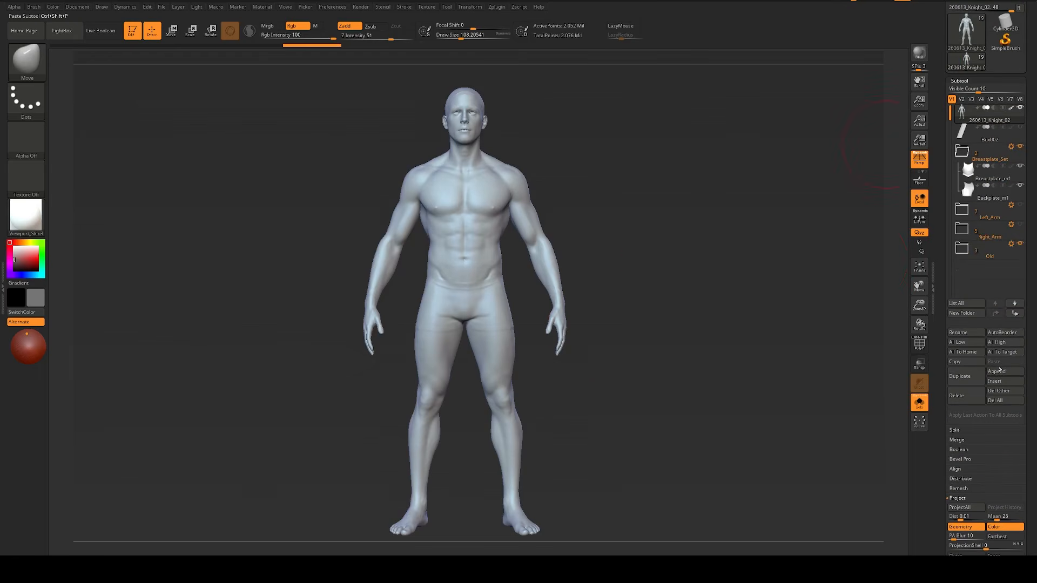
{"action": "left_click", "coordinate": [1005, 41]}
{"action": "left_click", "coordinate": [645, 144]}
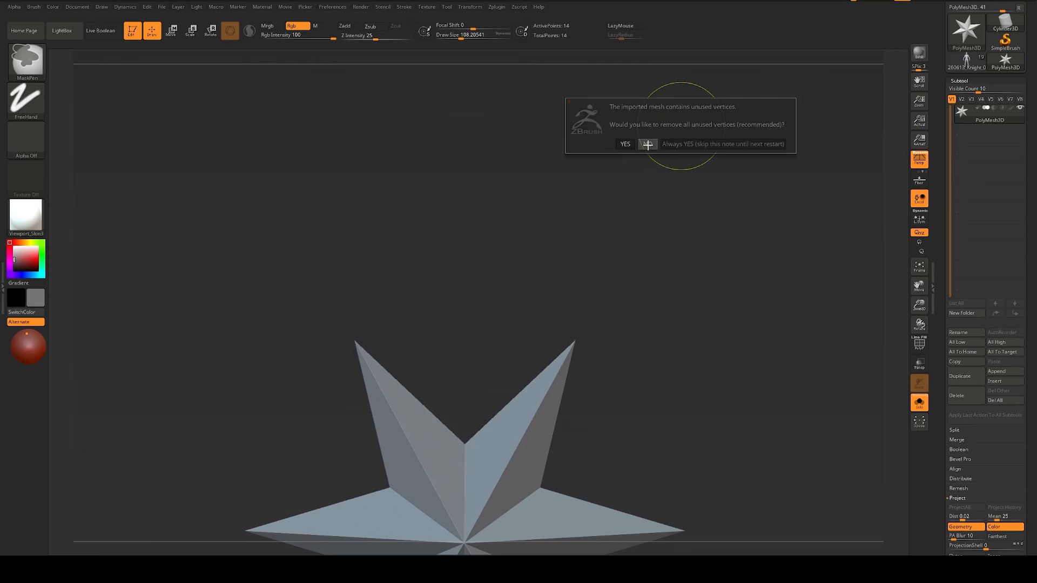
{"action": "left_click_drag", "start_coordinate": [680, 259], "coordinate": [710, 208]}
Step: Set the selection stroke to Lasso and separate the plumed helmet into its own polygroup on the knight
{"action": "key", "text": "ctrl+shift"}
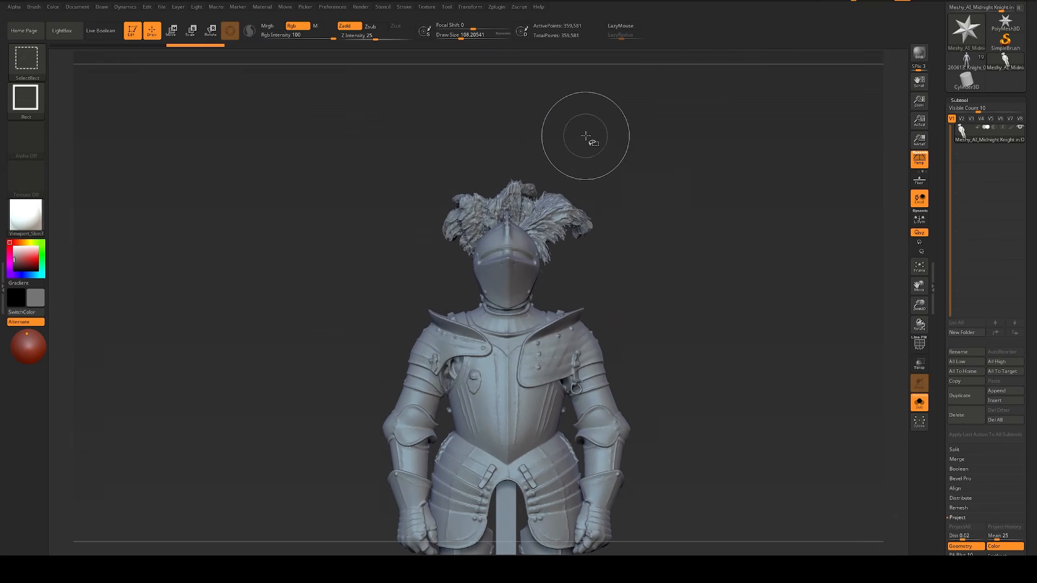
{"action": "left_click", "coordinate": [25, 97]}
{"action": "left_click", "coordinate": [182, 114]}
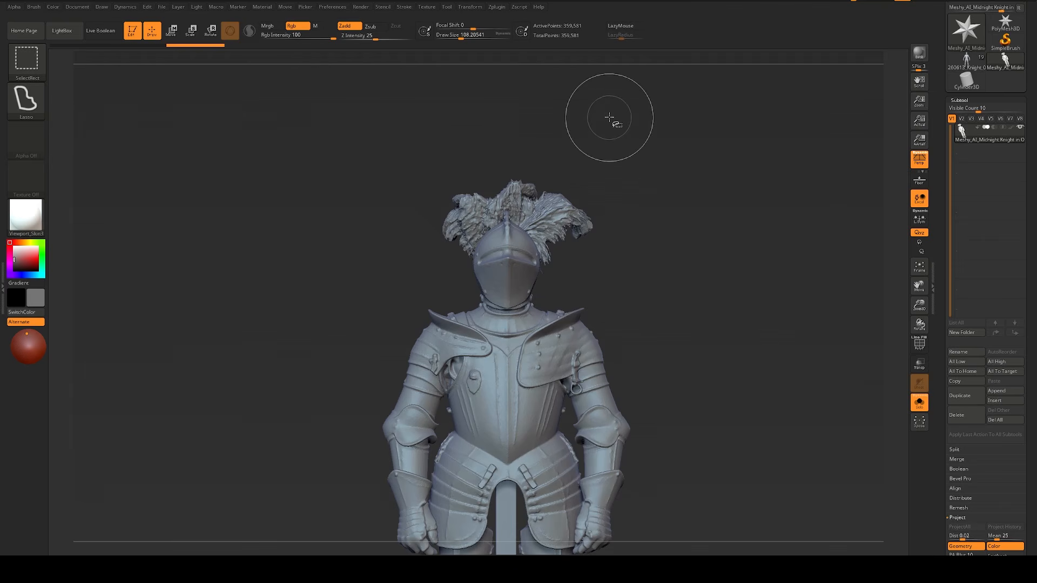
{"action": "mouse_move", "coordinate": [601, 101]}
{"action": "left_mouse_down", "text": "ctrl+shift"}
{"action": "mouse_move", "coordinate": [422, 274]}
{"action": "mouse_move", "coordinate": [511, 310]}
{"action": "mouse_move", "coordinate": [561, 237]}
{"action": "mouse_move", "coordinate": [703, 213]}
{"action": "mouse_move", "coordinate": [729, 172]}
{"action": "left_mouse_up", "text": "ctrl+shift"}
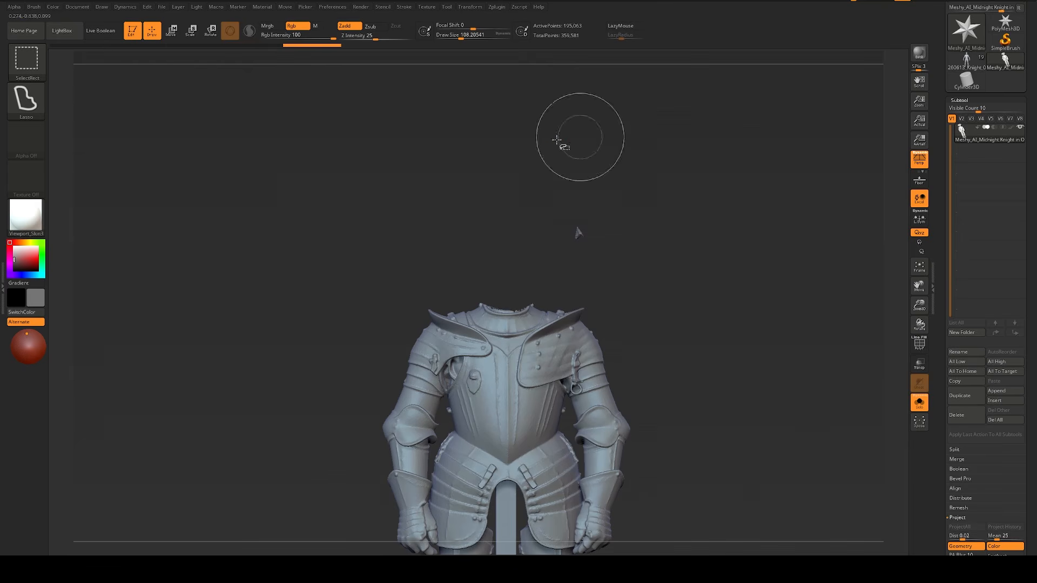
{"action": "mouse_move", "coordinate": [550, 148]}
{"action": "left_mouse_down", "text": "ctrl+shift"}
{"action": "mouse_move", "coordinate": [675, 192]}
{"action": "mouse_move", "coordinate": [669, 178]}
{"action": "left_mouse_up", "text": "ctrl+shift"}
{"action": "mouse_move", "coordinate": [594, 162]}
{"action": "left_mouse_down", "text": "ctrl+shift"}
{"action": "mouse_move", "coordinate": [560, 262]}
{"action": "mouse_move", "coordinate": [673, 238]}
{"action": "mouse_move", "coordinate": [697, 342]}
{"action": "left_mouse_up", "text": "ctrl+shift"}
{"action": "left_click", "coordinate": [690, 350], "text": "ctrl+shift"}
Step: Check the knight's polygroups with the polyframe display and return to plain shading
{"action": "key", "text": "shift+f"}
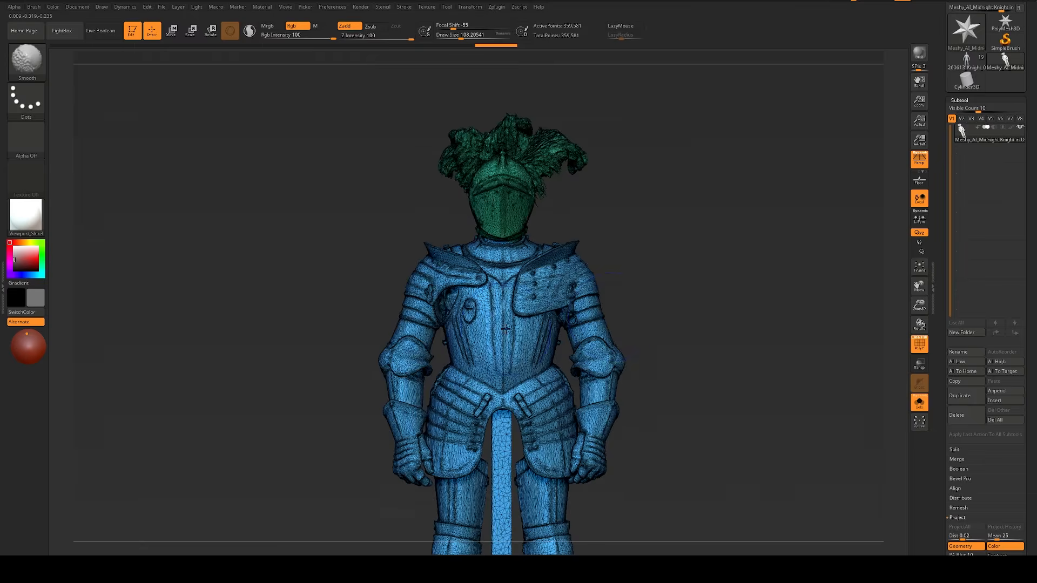
{"action": "key", "text": "shift+f"}
{"action": "mouse_move", "coordinate": [724, 310]}
{"action": "left_mouse_down"}
{"action": "mouse_move", "coordinate": [755, 317]}
{"action": "mouse_move", "coordinate": [735, 319]}
{"action": "left_mouse_up"}
{"action": "key", "text": "shift+f"}
{"action": "key", "text": "shift+f"}
{"action": "key", "text": "shift+f"}
{"action": "key", "text": "shift+f"}
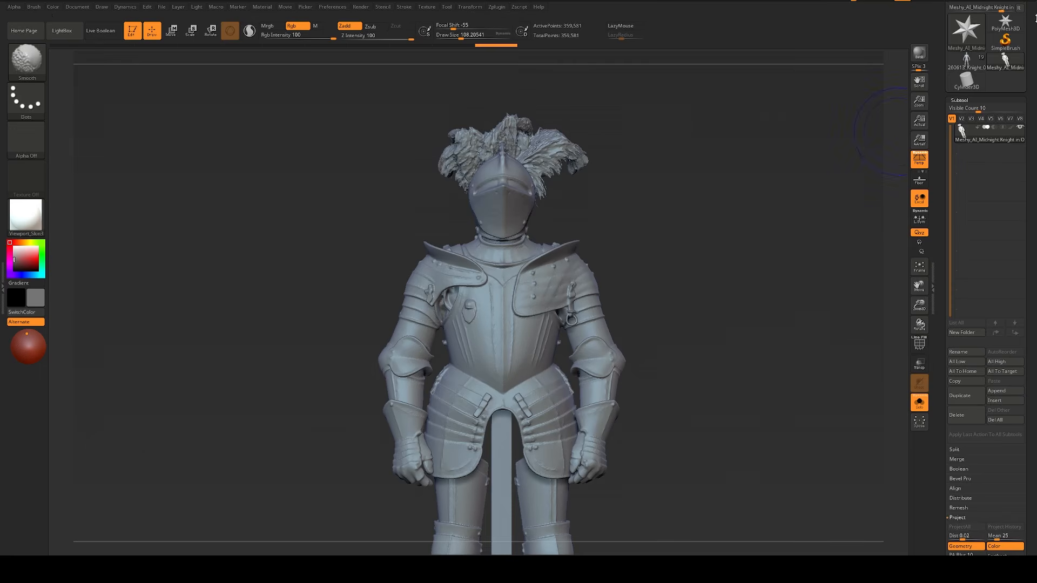
Step: Return to the 260613_Knight_02 tool and append the imported Meshy knight as a subtool
{"action": "left_click", "coordinate": [967, 61]}
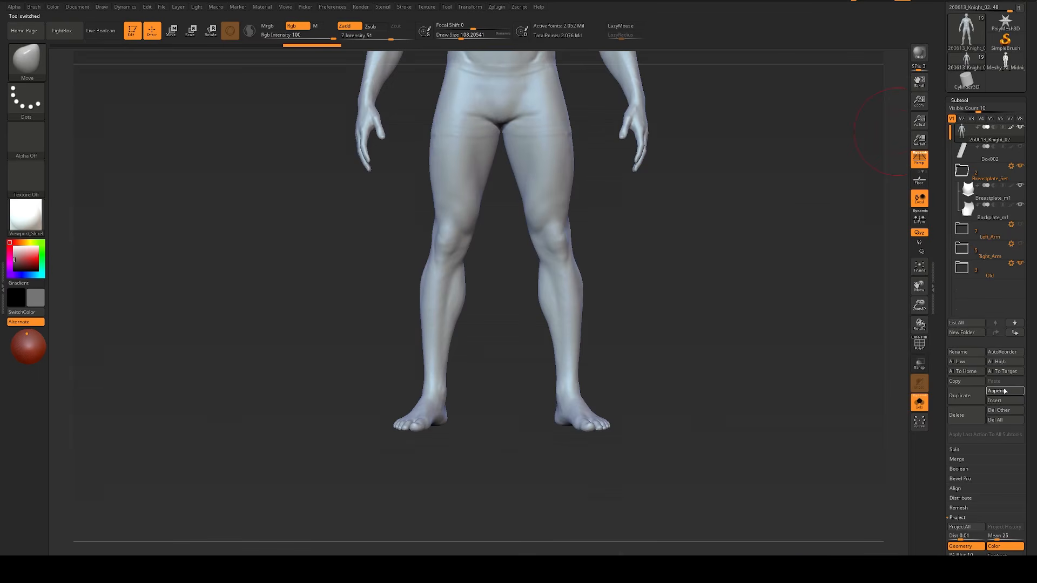
{"action": "left_click", "coordinate": [1005, 396]}
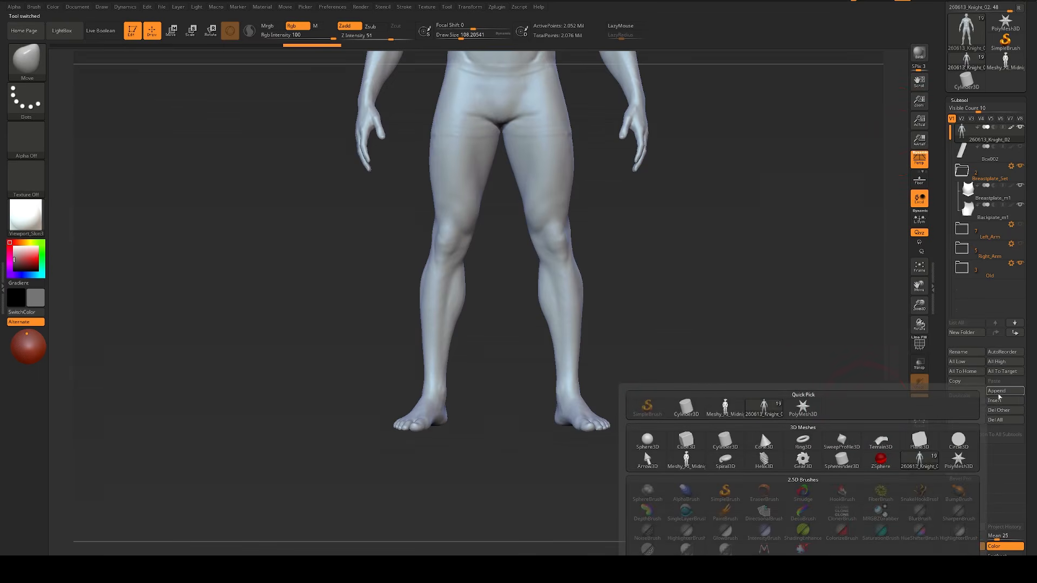
{"action": "left_click", "coordinate": [727, 409]}
{"action": "left_click_drag", "start_coordinate": [744, 323], "coordinate": [734, 299], "text": "alt"}
{"action": "left_click_drag", "start_coordinate": [805, 258], "coordinate": [783, 399], "text": "alt"}
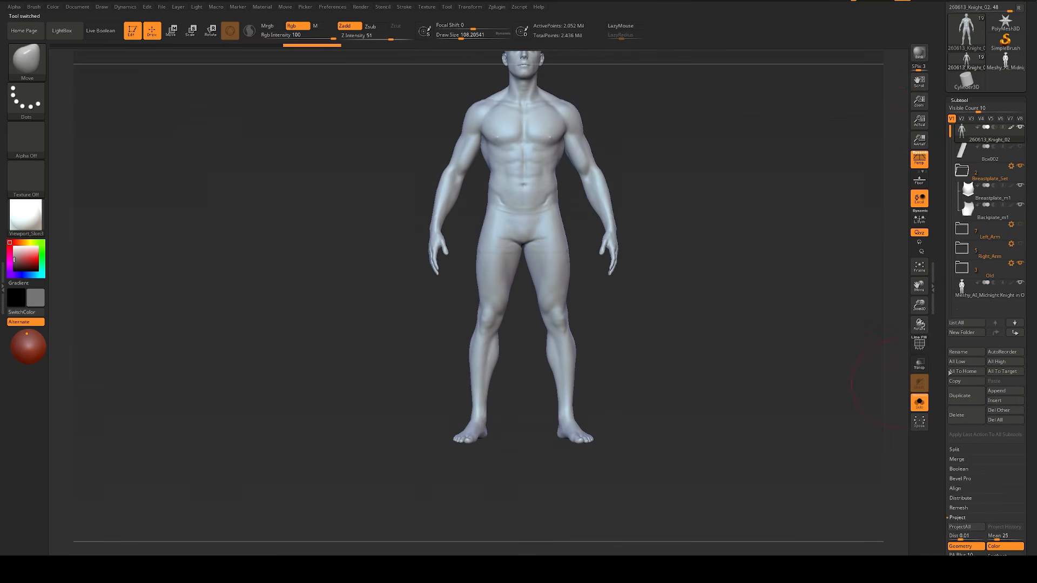
Step: Select the appended Meshy knight subtool and turn off Solo to show it together with the body and breastplate
{"action": "left_click", "coordinate": [975, 292]}
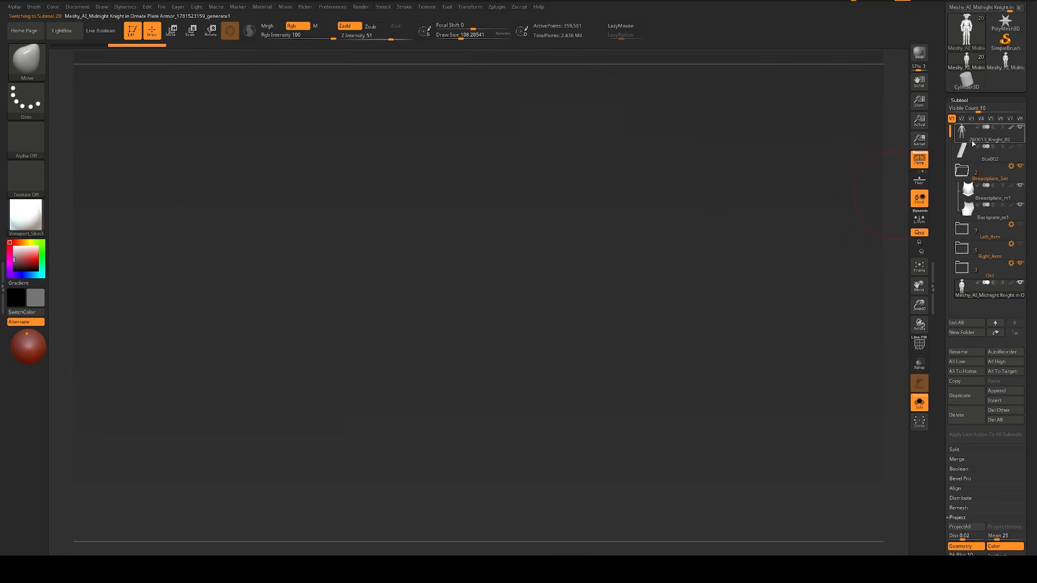
{"action": "left_click", "coordinate": [989, 135]}
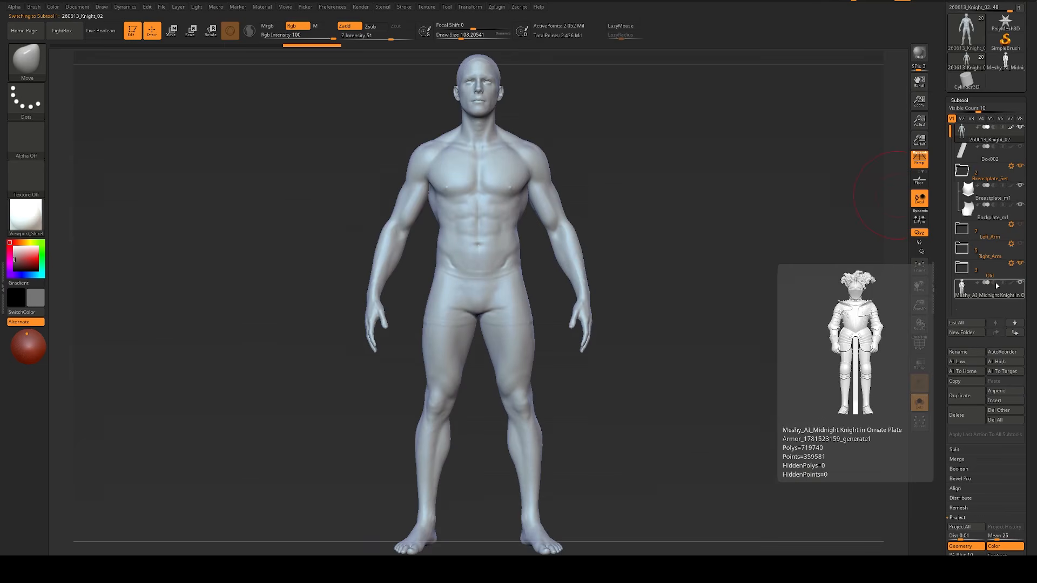
{"action": "left_click", "coordinate": [975, 289]}
{"action": "key", "text": "ctrl+z"}
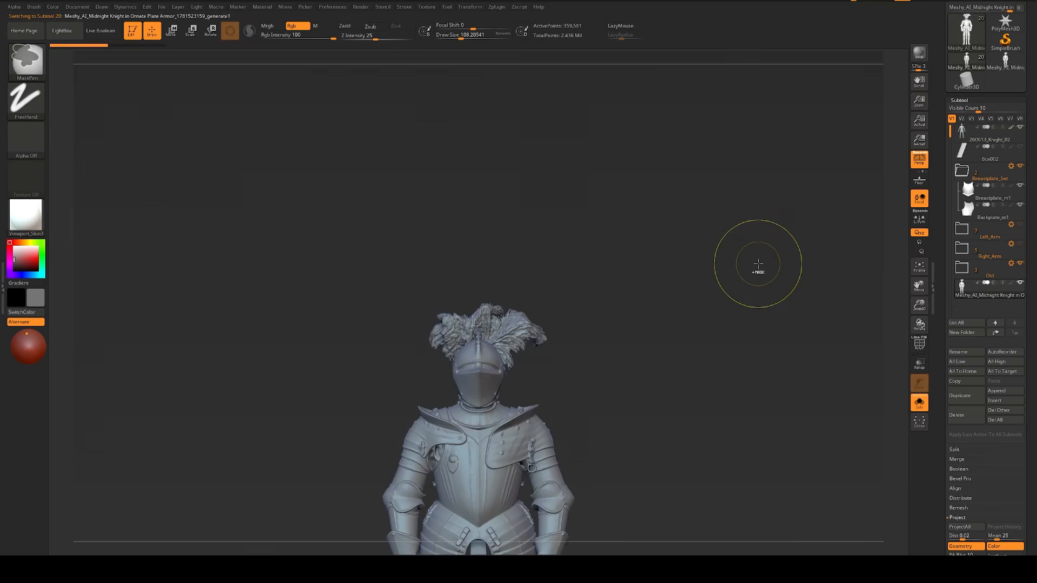
{"action": "key", "text": "alt+s"}
{"action": "left_click_drag", "start_coordinate": [758, 264], "coordinate": [673, 133], "text": "alt"}
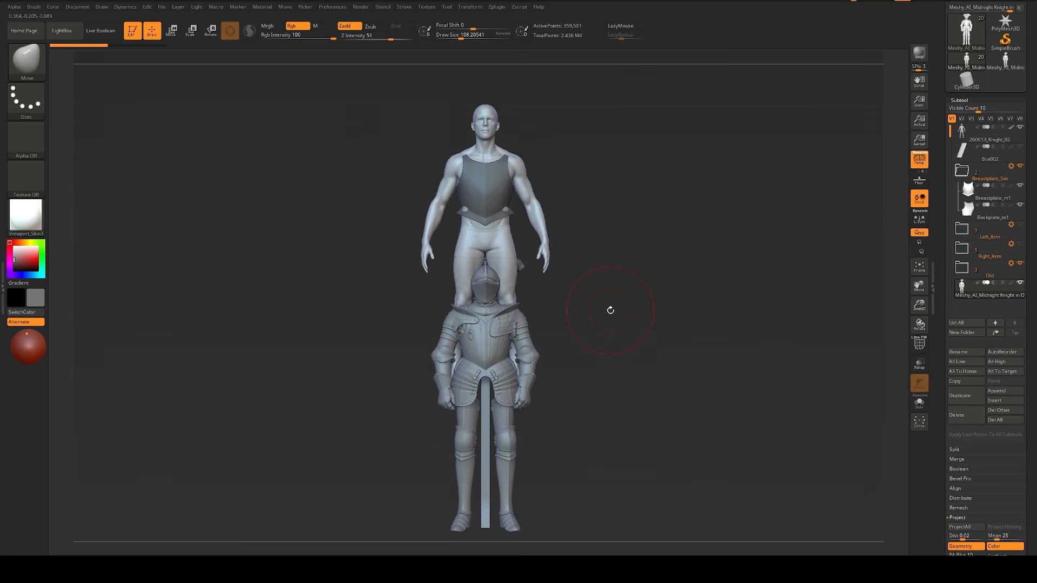
Step: Move the Meshy knight up to the base body's foot level and scale it up from the foot to match the body's proportions
{"action": "left_click_drag", "start_coordinate": [611, 311], "coordinate": [616, 323], "text": "alt"}
{"action": "key", "text": "w"}
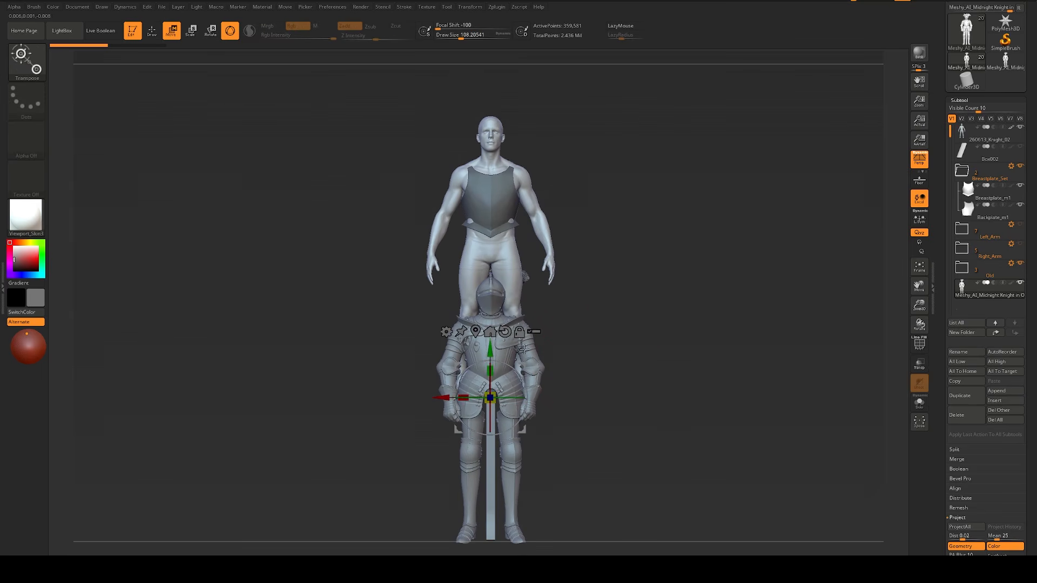
{"action": "left_click_drag", "start_coordinate": [492, 345], "coordinate": [506, 212]}
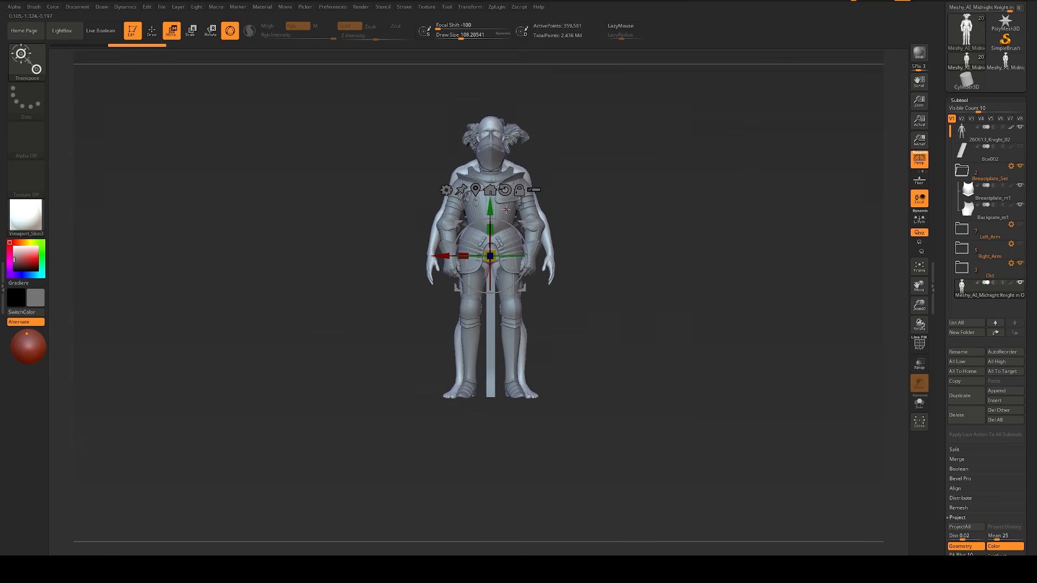
{"action": "left_click", "coordinate": [466, 390]}
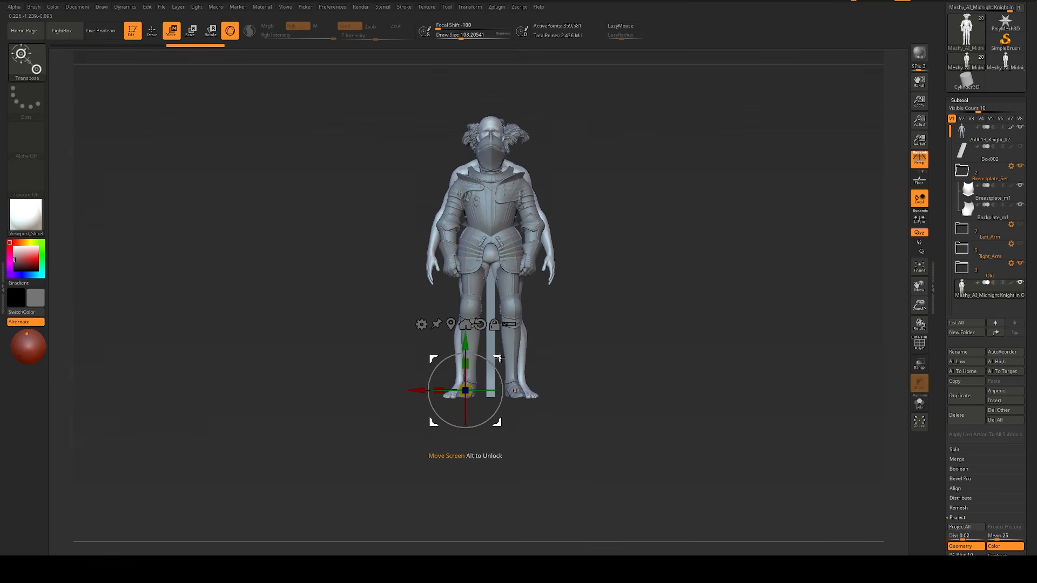
{"action": "left_click_drag", "start_coordinate": [463, 393], "coordinate": [472, 388]}
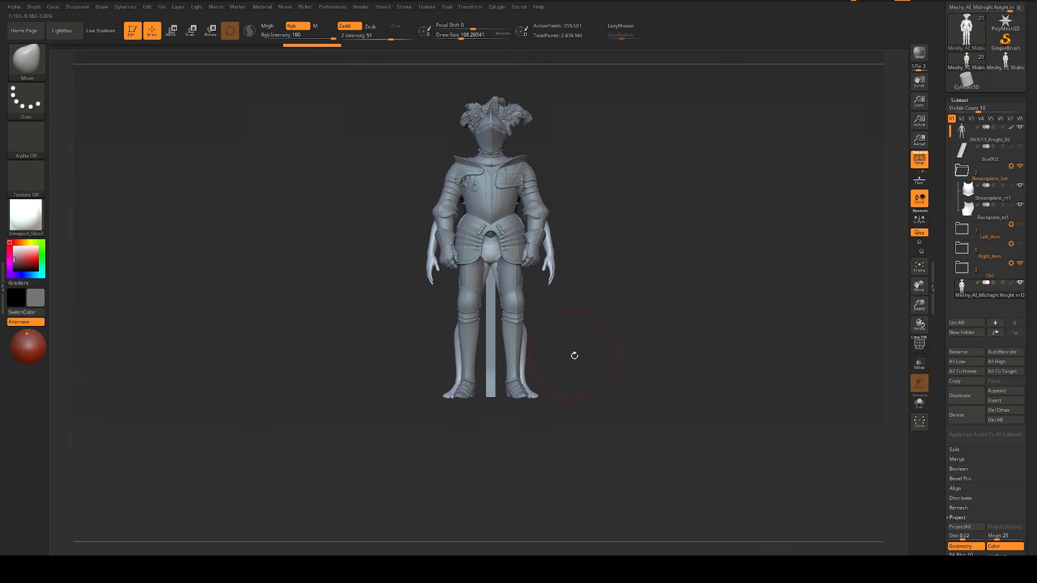
Step: Shift the Meshy knight in depth so the armour lines up with the base body
{"action": "left_click_drag", "start_coordinate": [574, 354], "coordinate": [599, 340]}
{"action": "left_click_drag", "start_coordinate": [507, 394], "coordinate": [493, 398]}
{"action": "key", "text": "q"}
{"action": "mouse_move", "coordinate": [643, 295]}
{"action": "left_mouse_down"}
{"action": "mouse_move", "coordinate": [613, 285]}
{"action": "mouse_move", "coordinate": [614, 346]}
{"action": "left_mouse_up"}
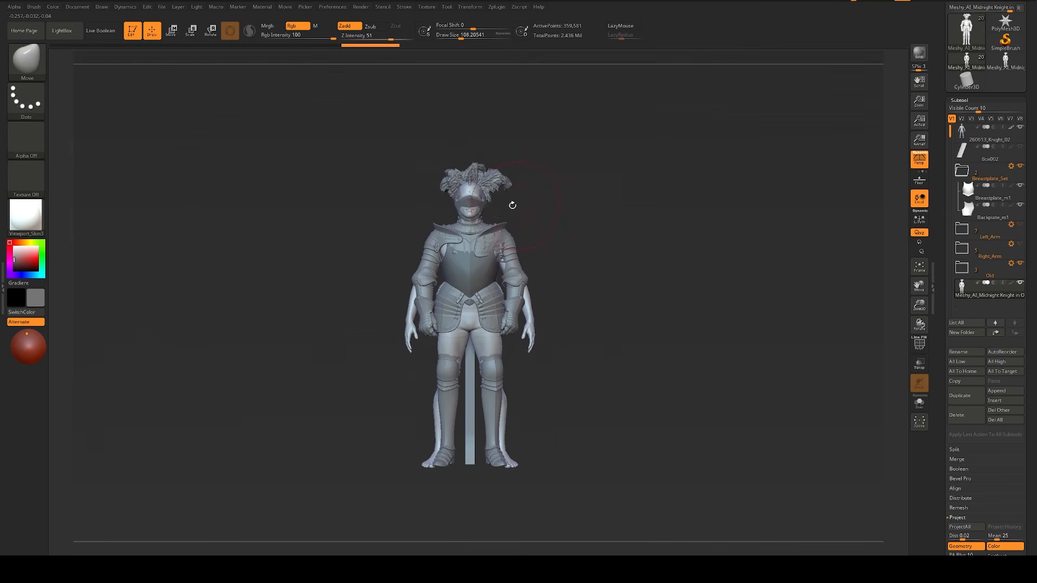
Step: Hide the Meshy knight's helmet and fine-tune the armour's depth against the body from the side
{"action": "mouse_move", "coordinate": [512, 204]}
{"action": "left_mouse_down", "text": "ctrl+shift"}
{"action": "mouse_move", "coordinate": [490, 231]}
{"action": "mouse_move", "coordinate": [482, 202]}
{"action": "left_mouse_up", "text": "ctrl+shift"}
{"action": "left_click_drag", "start_coordinate": [540, 229], "coordinate": [626, 242], "text": "ctrl+shift"}
{"action": "mouse_move", "coordinate": [627, 242]}
{"action": "left_mouse_down"}
{"action": "mouse_move", "coordinate": [613, 242]}
{"action": "mouse_move", "coordinate": [669, 238]}
{"action": "left_mouse_up"}
{"action": "key", "text": "w"}
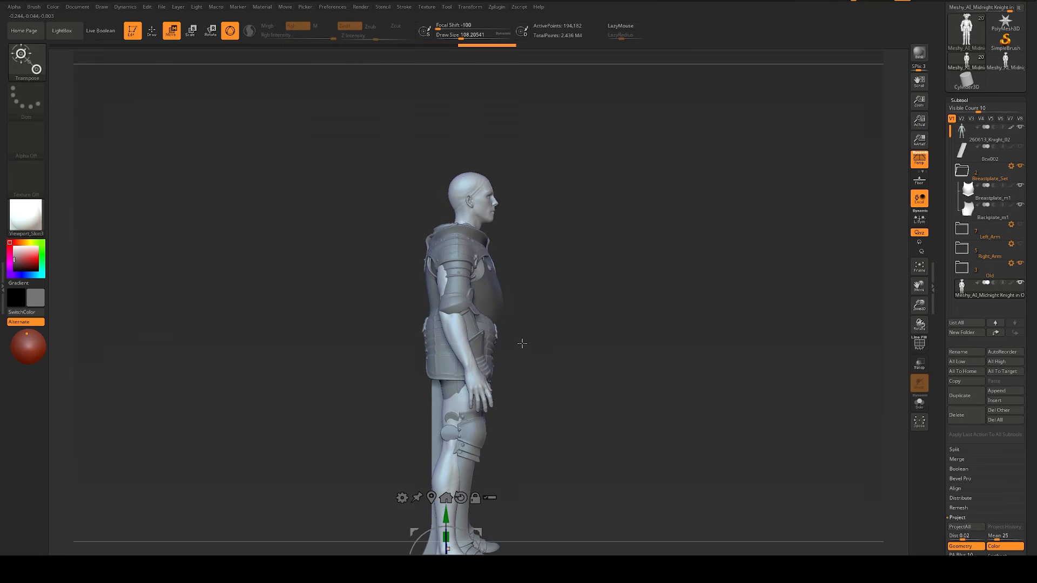
{"action": "key", "text": "f"}
{"action": "left_click_drag", "start_coordinate": [502, 496], "coordinate": [503, 496]}
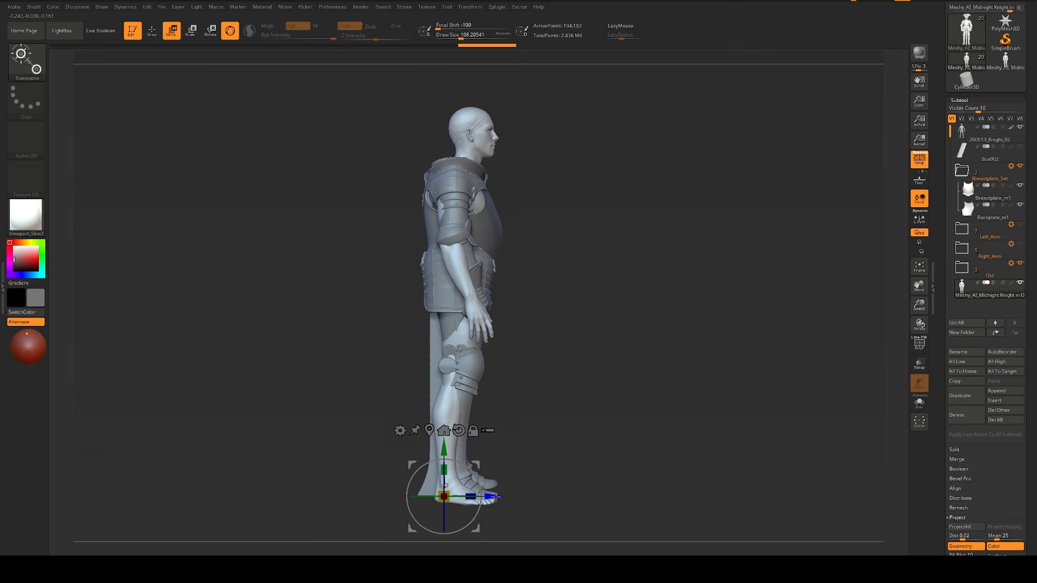
{"action": "key", "text": "q"}
{"action": "mouse_move", "coordinate": [726, 270]}
{"action": "left_mouse_down", "text": "shift"}
{"action": "mouse_move", "coordinate": [707, 265]}
{"action": "mouse_move", "coordinate": [728, 271]}
{"action": "mouse_move", "coordinate": [708, 372]}
{"action": "left_mouse_up", "text": "shift"}
Step: Select Breastplate_m1, hide the base body and move the breastplate up onto the Meshy armour's chest
{"action": "left_click", "coordinate": [505, 243], "text": "alt"}
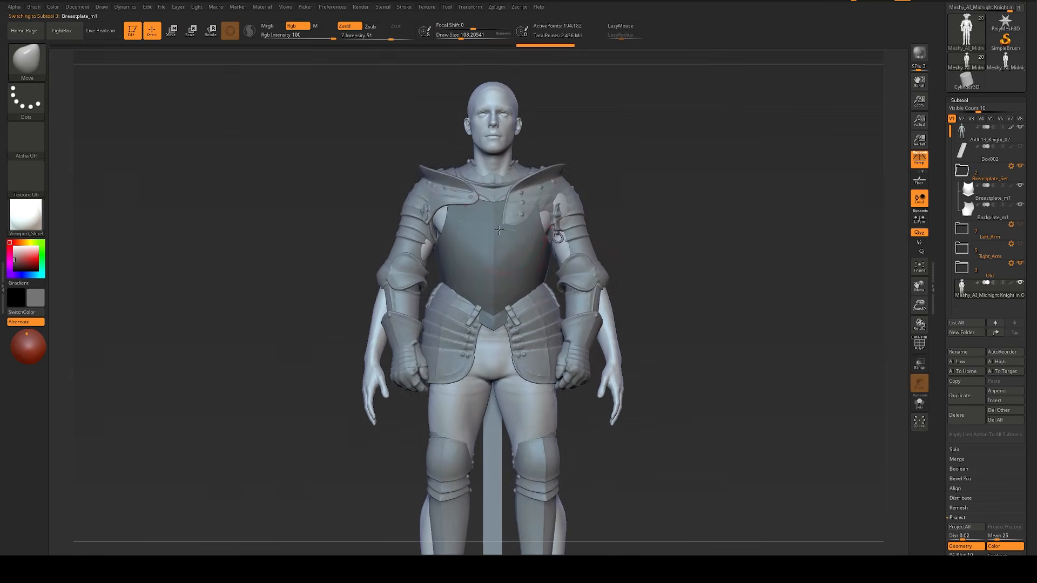
{"action": "mouse_move", "coordinate": [696, 262]}
{"action": "left_mouse_down", "text": "alt"}
{"action": "mouse_move", "coordinate": [695, 273]}
{"action": "mouse_move", "coordinate": [714, 269]}
{"action": "left_mouse_up", "text": "alt"}
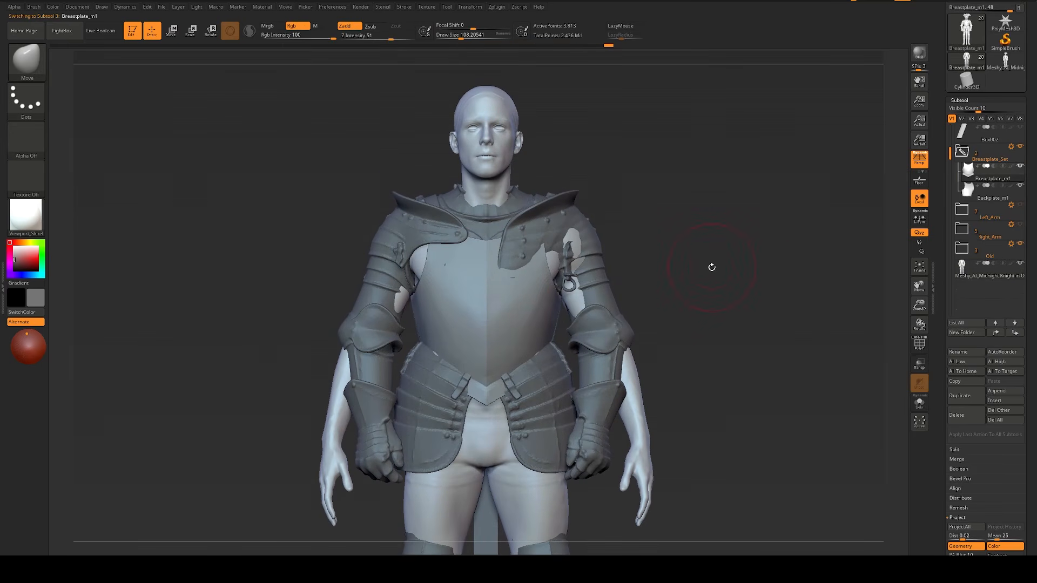
{"action": "key", "text": "w"}
{"action": "left_click", "coordinate": [519, 297], "text": "alt"}
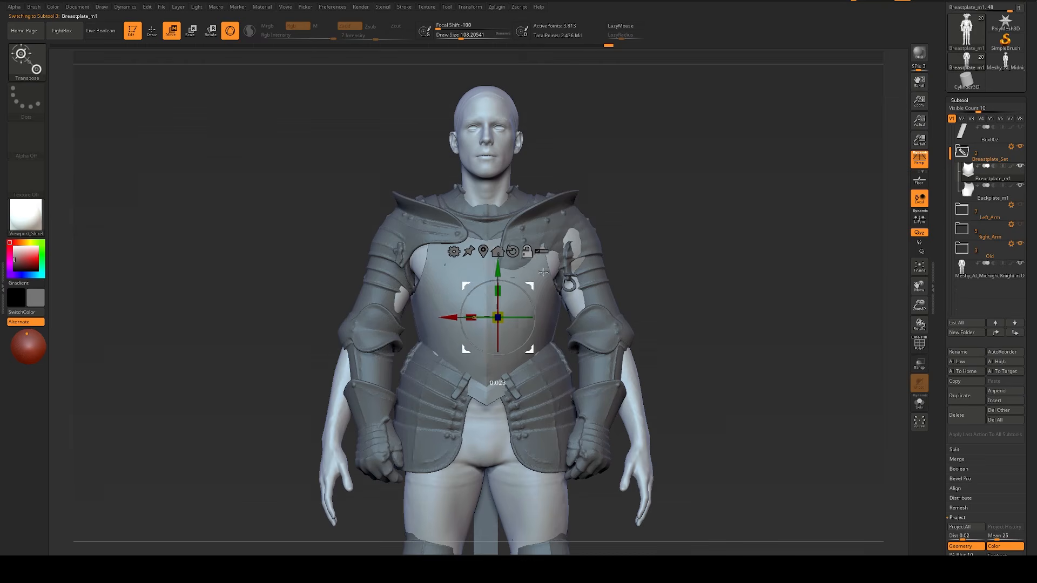
{"action": "left_click_drag", "start_coordinate": [523, 293], "coordinate": [521, 295]}
{"action": "scroll", "coordinate": [1021, 165], "scroll_direction": "up", "scroll_amount": 1}
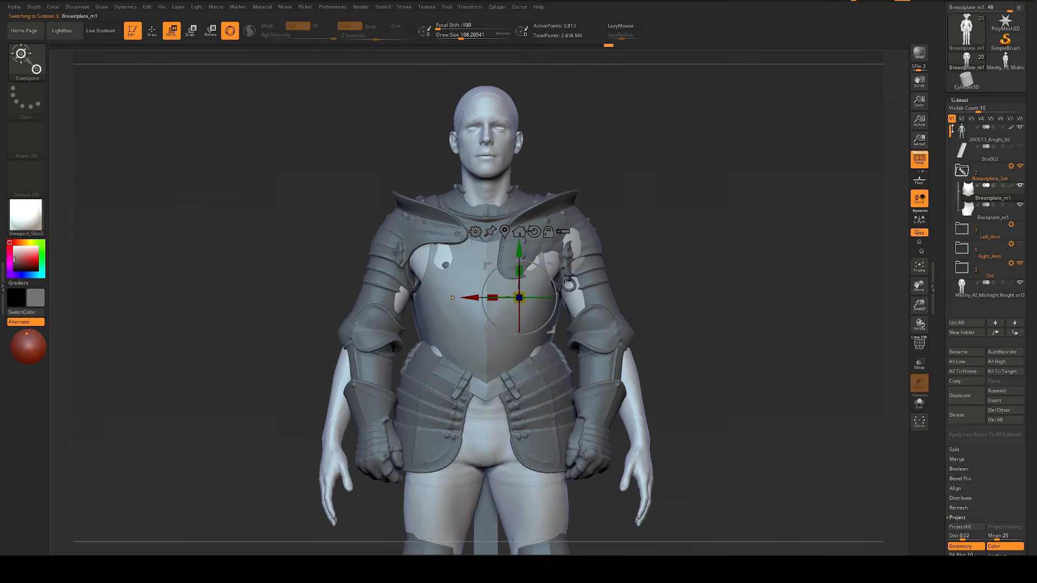
{"action": "left_click", "coordinate": [1020, 128]}
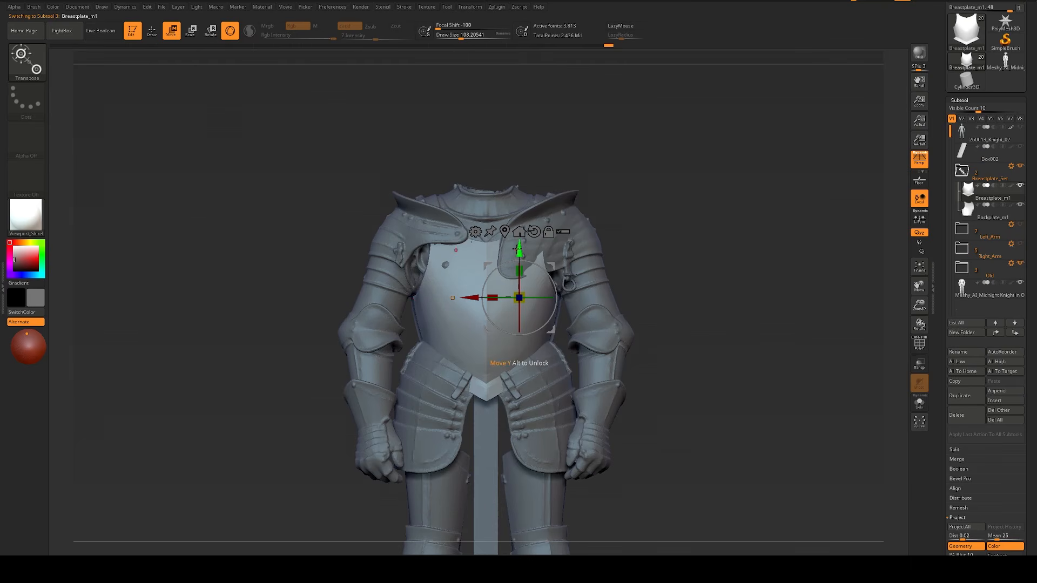
{"action": "left_click_drag", "start_coordinate": [517, 249], "coordinate": [523, 228]}
{"action": "left_click_drag", "start_coordinate": [524, 272], "coordinate": [526, 272]}
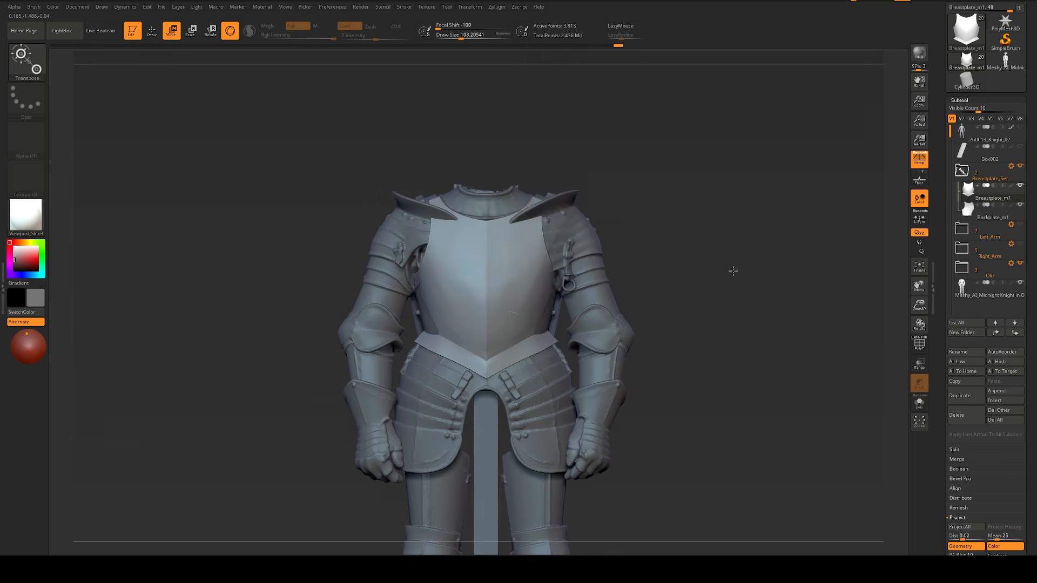
Step: Shape the front of Breastplate_m1 to the Meshy chest using the Move brush at a draw size of about 305
{"action": "left_click_drag", "start_coordinate": [733, 270], "coordinate": [632, 294]}
{"action": "key", "text": "q"}
{"action": "mouse_move", "coordinate": [442, 282]}
{"action": "left_mouse_down"}
{"action": "mouse_move", "coordinate": [444, 295]}
{"action": "mouse_move", "coordinate": [475, 263]}
{"action": "left_mouse_up"}
{"action": "left_click_drag", "start_coordinate": [655, 238], "coordinate": [600, 237], "text": "shift"}
{"action": "mouse_move", "coordinate": [483, 237]}
{"action": "left_mouse_down"}
{"action": "mouse_move", "coordinate": [514, 236]}
{"action": "mouse_move", "coordinate": [478, 245]}
{"action": "left_mouse_up"}
{"action": "key", "text": "s"}
{"action": "left_click_drag", "start_coordinate": [556, 254], "coordinate": [563, 255]}
{"action": "left_click_drag", "start_coordinate": [564, 256], "coordinate": [550, 263]}
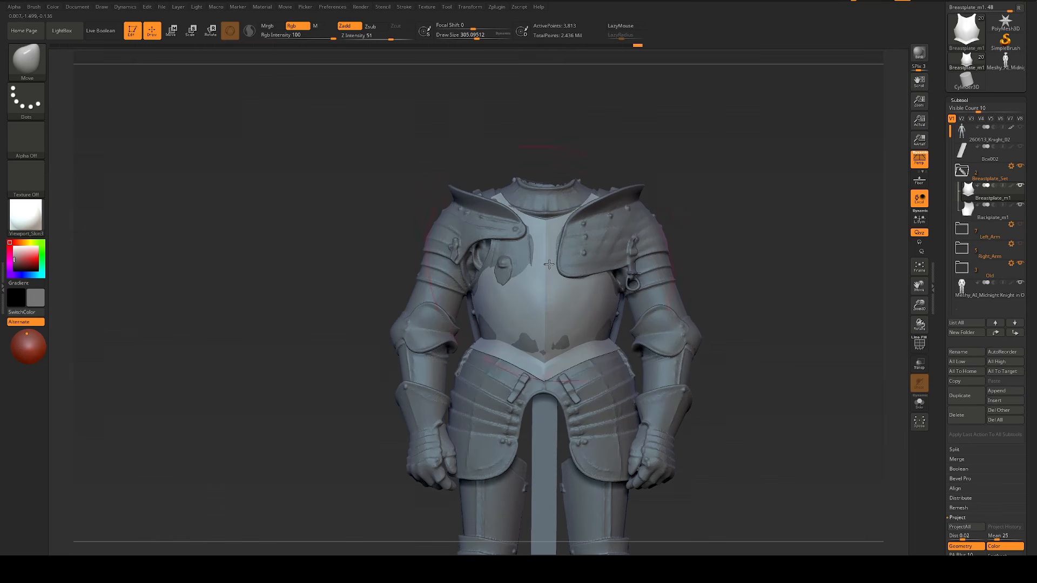
Step: Fit the breastplate's lower side and waist to the Meshy armour with the Move brush at draw sizes from about 97 to 149
{"action": "key", "text": "s"}
{"action": "mouse_move", "coordinate": [536, 335]}
{"action": "left_mouse_down"}
{"action": "mouse_move", "coordinate": [497, 366]}
{"action": "mouse_move", "coordinate": [503, 377]}
{"action": "left_mouse_up"}
{"action": "key", "text": "s"}
{"action": "key", "text": "s"}
{"action": "mouse_move", "coordinate": [751, 292]}
{"action": "left_mouse_down"}
{"action": "mouse_move", "coordinate": [816, 297]}
{"action": "mouse_move", "coordinate": [744, 320]}
{"action": "mouse_move", "coordinate": [778, 321]}
{"action": "left_mouse_up"}
{"action": "key", "text": "s"}
{"action": "left_click_drag", "start_coordinate": [493, 365], "coordinate": [489, 366]}
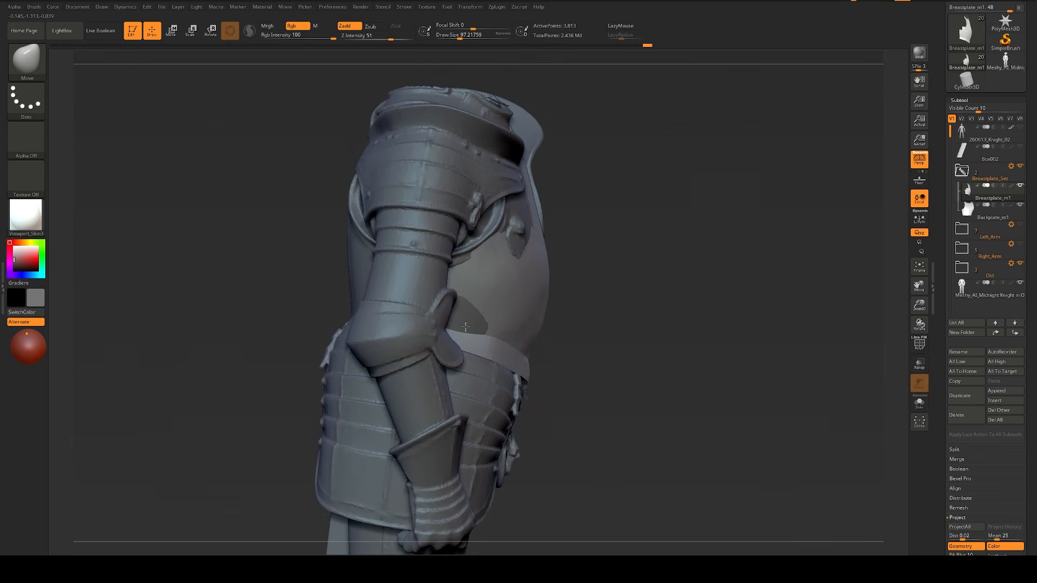
{"action": "left_click_drag", "start_coordinate": [510, 338], "coordinate": [478, 312]}
{"action": "key", "text": "s"}
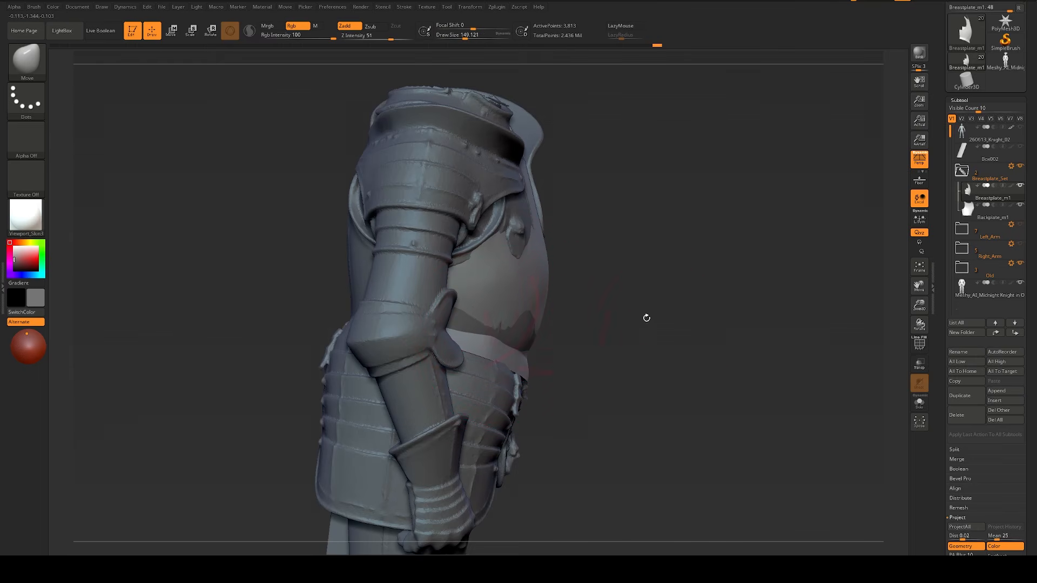
Step: Adjust the breastplate's side and chest contours to the Meshy armour with the Move brush at draw sizes between about 128 and 207
{"action": "left_click_drag", "start_coordinate": [647, 317], "coordinate": [565, 299]}
{"action": "left_click_drag", "start_coordinate": [521, 269], "coordinate": [542, 272]}
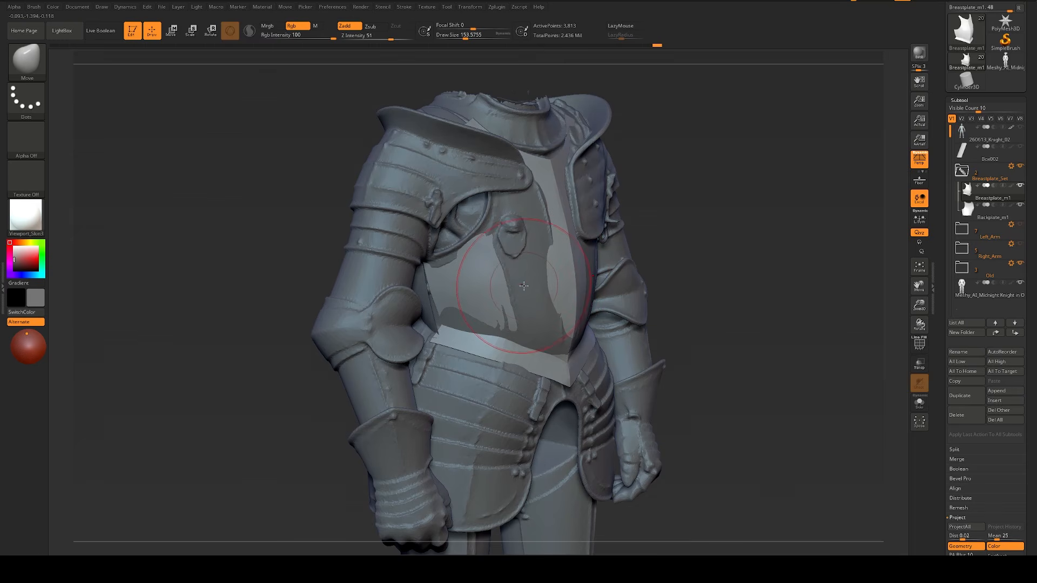
{"action": "left_click_drag", "start_coordinate": [454, 280], "coordinate": [436, 262]}
{"action": "key", "text": "s"}
{"action": "left_click_drag", "start_coordinate": [438, 263], "coordinate": [431, 261]}
{"action": "left_click_drag", "start_coordinate": [725, 247], "coordinate": [651, 250]}
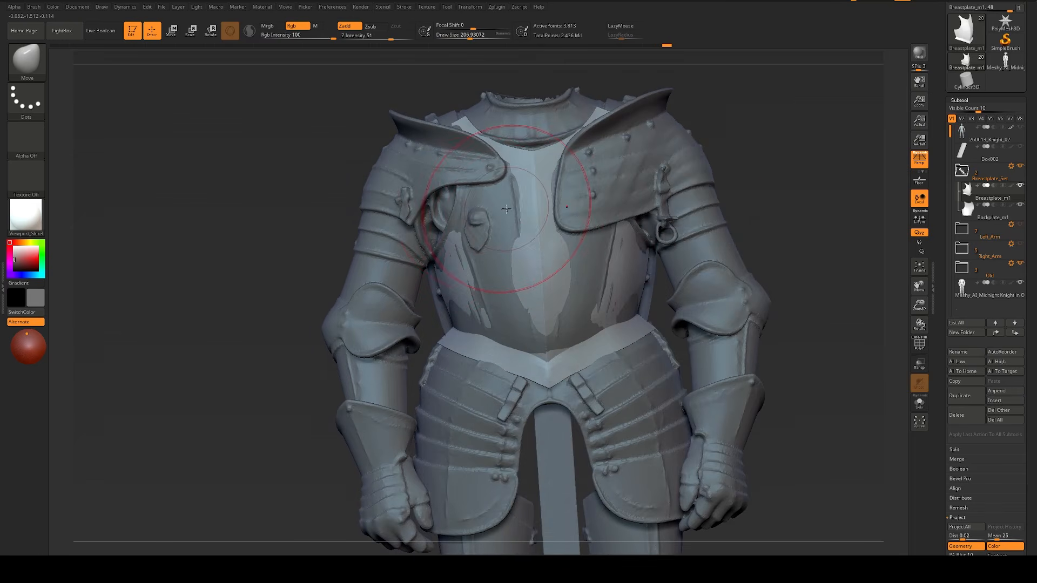
{"action": "left_click_drag", "start_coordinate": [510, 207], "coordinate": [487, 206]}
{"action": "key", "text": "s"}
{"action": "left_click_drag", "start_coordinate": [482, 205], "coordinate": [476, 204]}
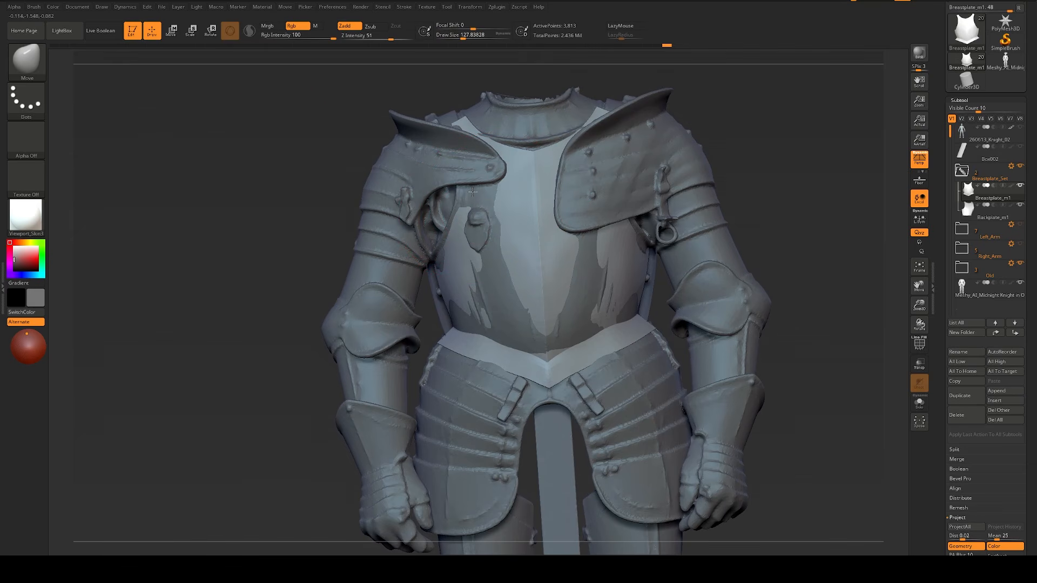
Step: Refine the breastplate's upper chest from above with the Move brush at a draw size of about 119 and check the fit from the front
{"action": "left_click_drag", "start_coordinate": [280, 162], "coordinate": [274, 195]}
{"action": "key", "text": "s"}
{"action": "mouse_move", "coordinate": [632, 133]}
{"action": "left_mouse_down"}
{"action": "mouse_move", "coordinate": [639, 162]}
{"action": "mouse_move", "coordinate": [601, 158]}
{"action": "mouse_move", "coordinate": [587, 141]}
{"action": "left_mouse_up"}
{"action": "key", "text": "s"}
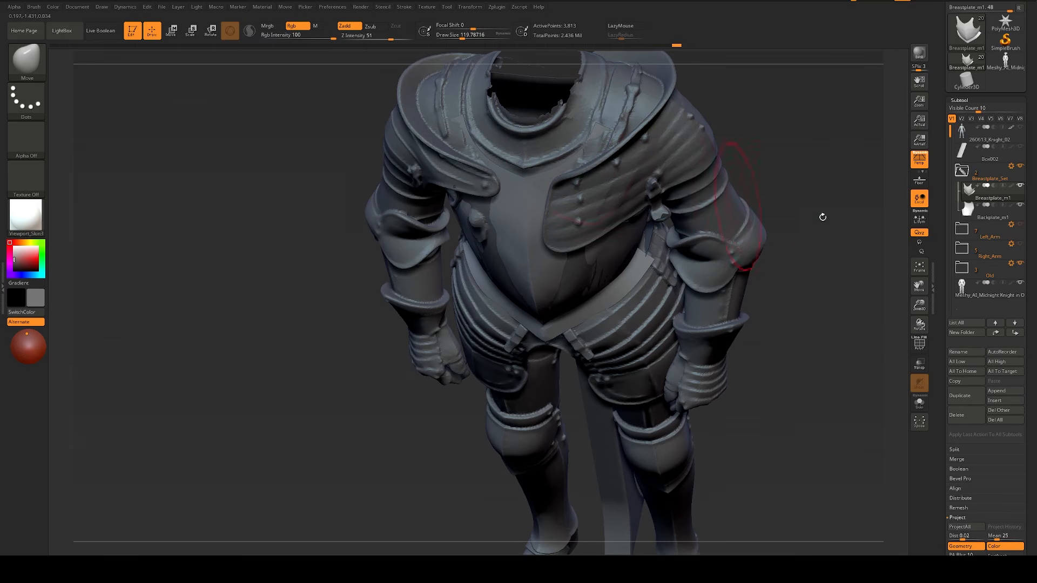
{"action": "left_click_drag", "start_coordinate": [822, 216], "coordinate": [845, 159], "text": "shift"}
{"action": "key", "text": "alt+s"}
Step: Isolate Breastplate_m1 to inspect its shape and wireframe, and restore the full armour view
{"action": "key", "text": "alt+s"}
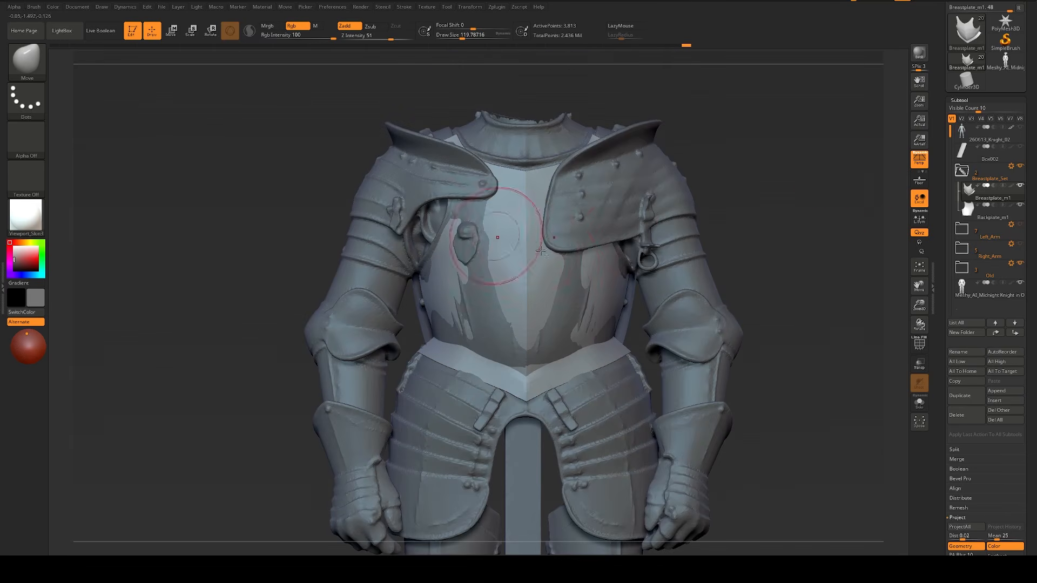
{"action": "key", "text": "alt+s"}
{"action": "key", "text": "shift+f"}
{"action": "key", "text": "shift+f"}
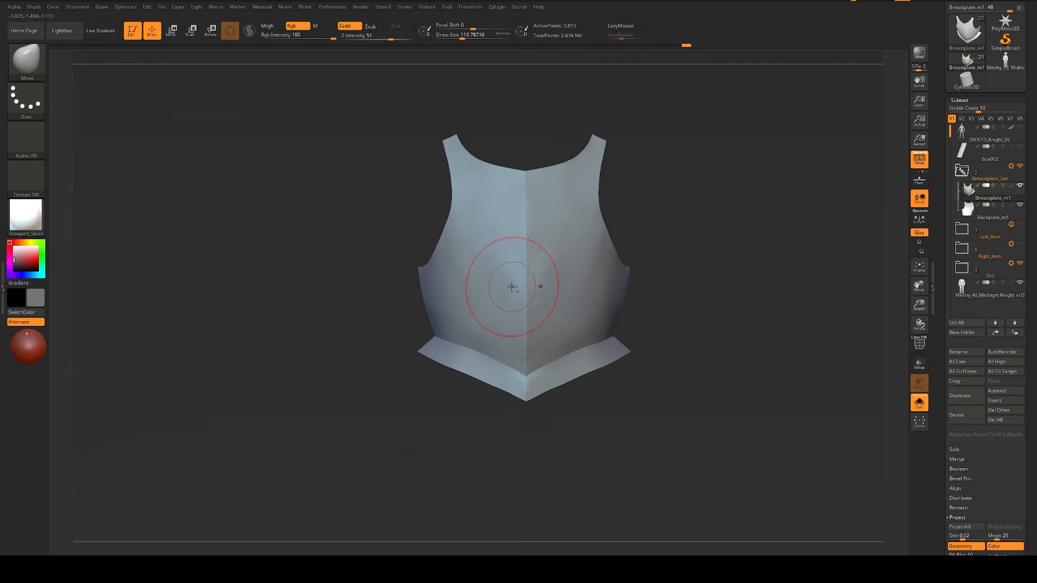
{"action": "key", "text": "alt+s"}
{"action": "left_click", "coordinate": [508, 290], "text": "alt"}
{"action": "left_click", "coordinate": [507, 290], "text": "alt"}
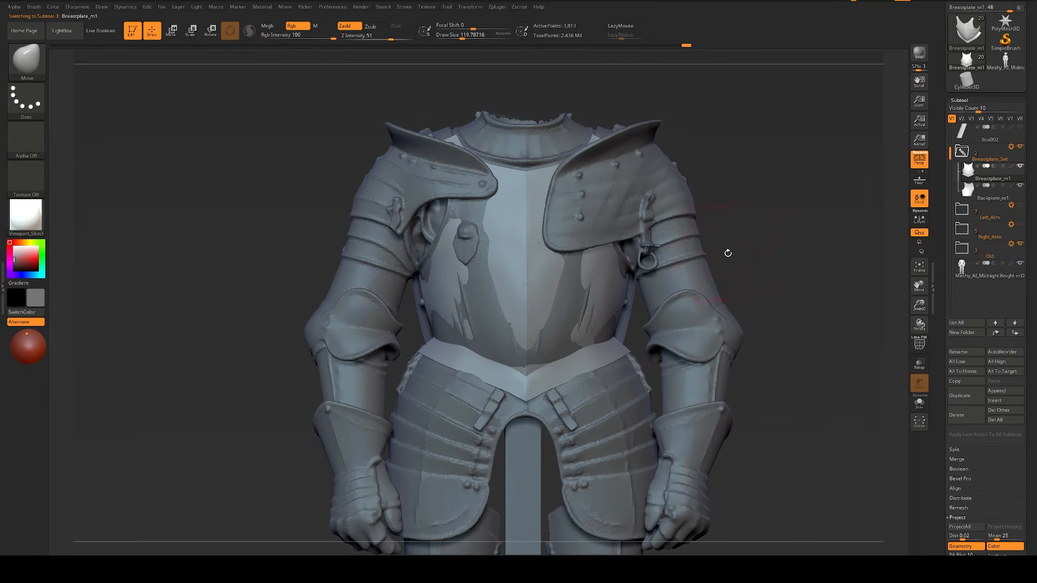
Step: Compare the breastplate with the Meshy armour from the front and at an angle, isolating the breastplate once
{"action": "left_click_drag", "start_coordinate": [811, 217], "coordinate": [773, 184], "text": "alt"}
{"action": "key", "text": "bracketleft"}
{"action": "key", "text": "bracketleft"}
{"action": "key", "text": "bracketleft"}
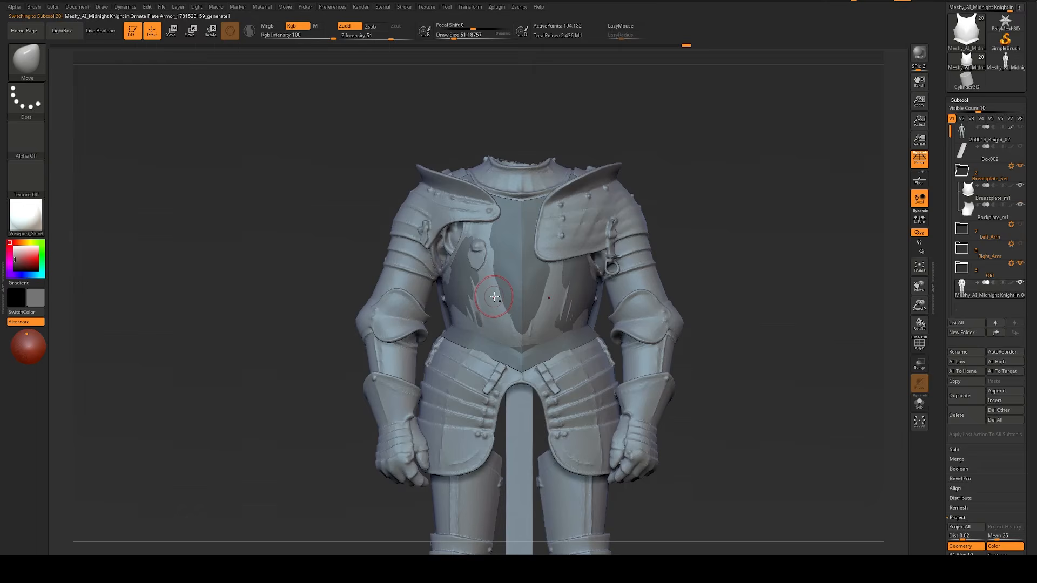
{"action": "key", "text": "alt+s"}
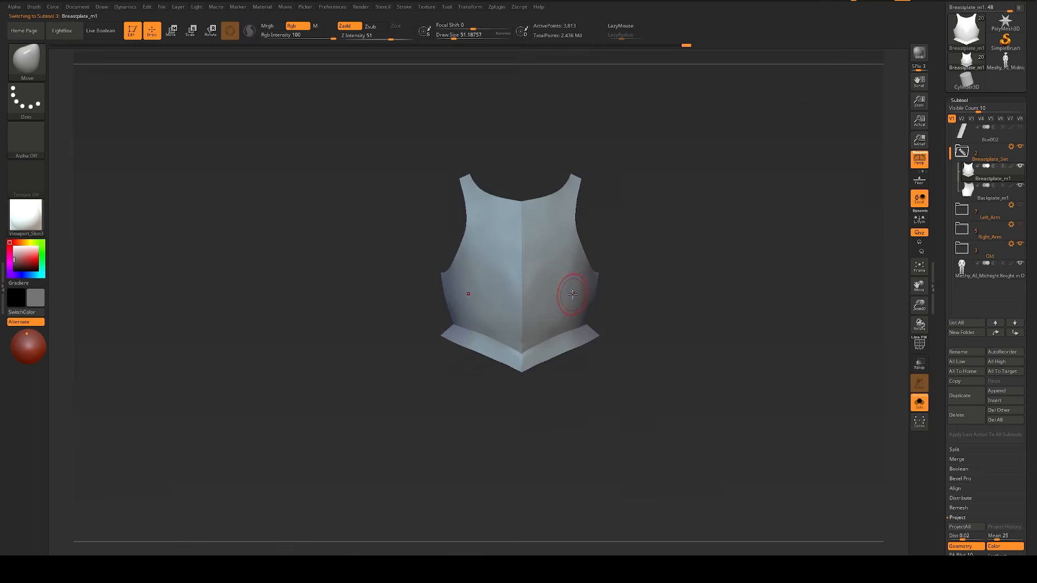
{"action": "key", "text": "alt+s"}
{"action": "left_click", "coordinate": [486, 306], "text": "alt"}
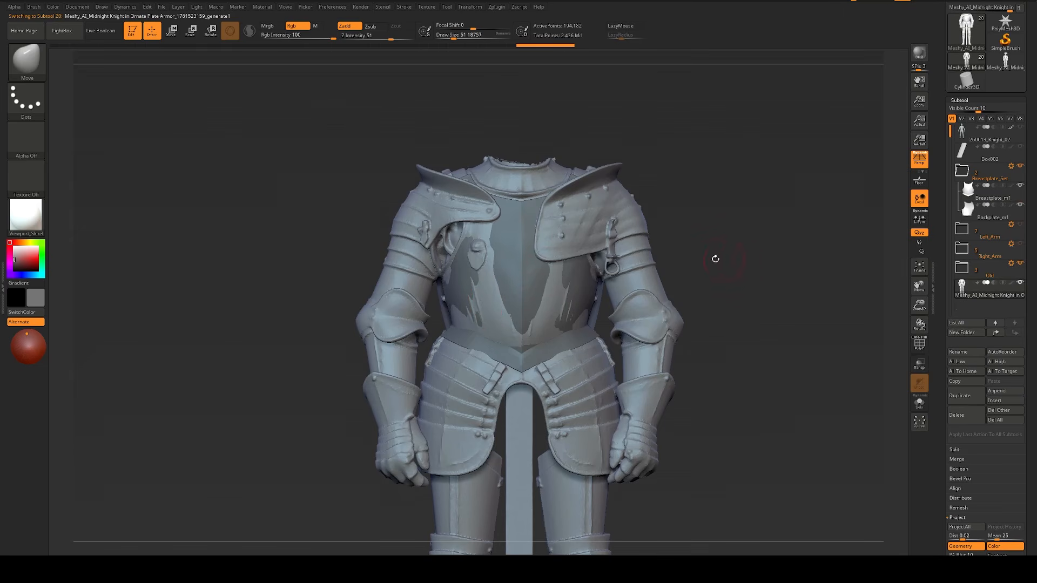
{"action": "left_click_drag", "start_coordinate": [723, 253], "coordinate": [727, 259], "text": "alt"}
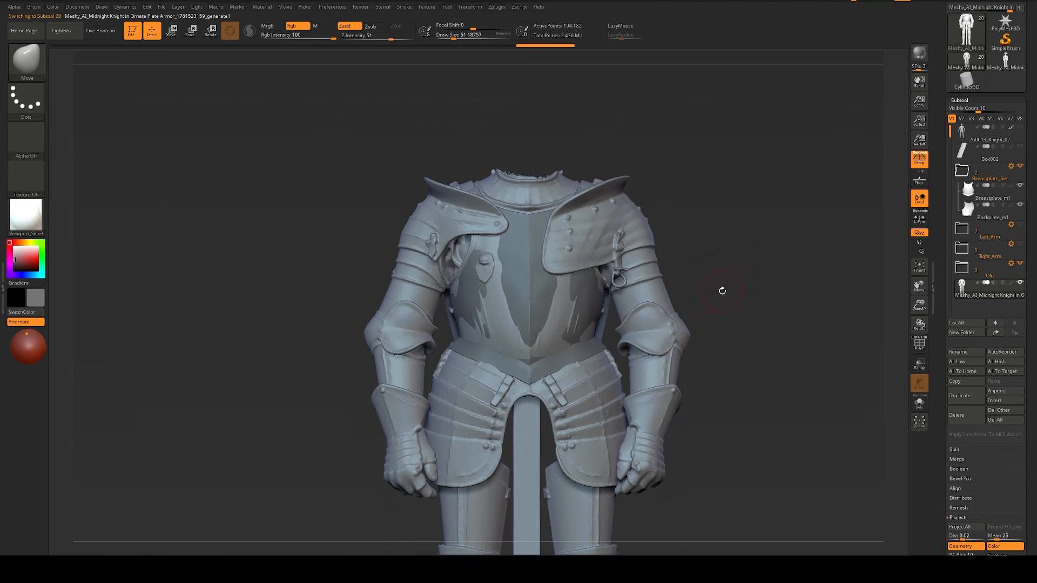
{"action": "mouse_move", "coordinate": [700, 226]}
{"action": "left_mouse_down"}
{"action": "mouse_move", "coordinate": [742, 229]}
{"action": "mouse_move", "coordinate": [715, 234]}
{"action": "left_mouse_up"}
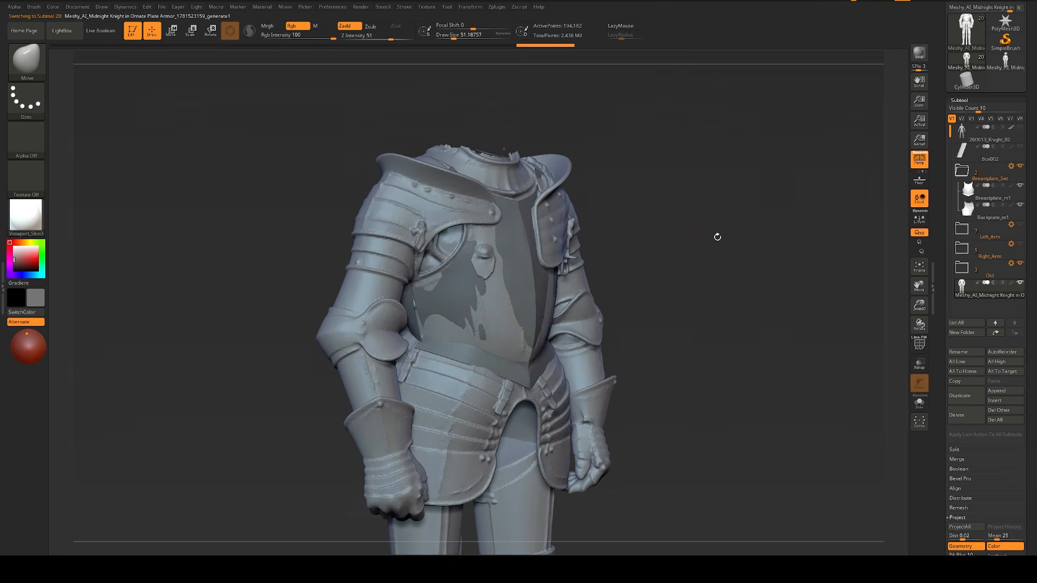
Step: Adjust the lower front of Breastplate_m1 with the Move brush at a draw size of about 207, and select the Meshy armour
{"action": "left_click", "coordinate": [516, 308], "text": "alt"}
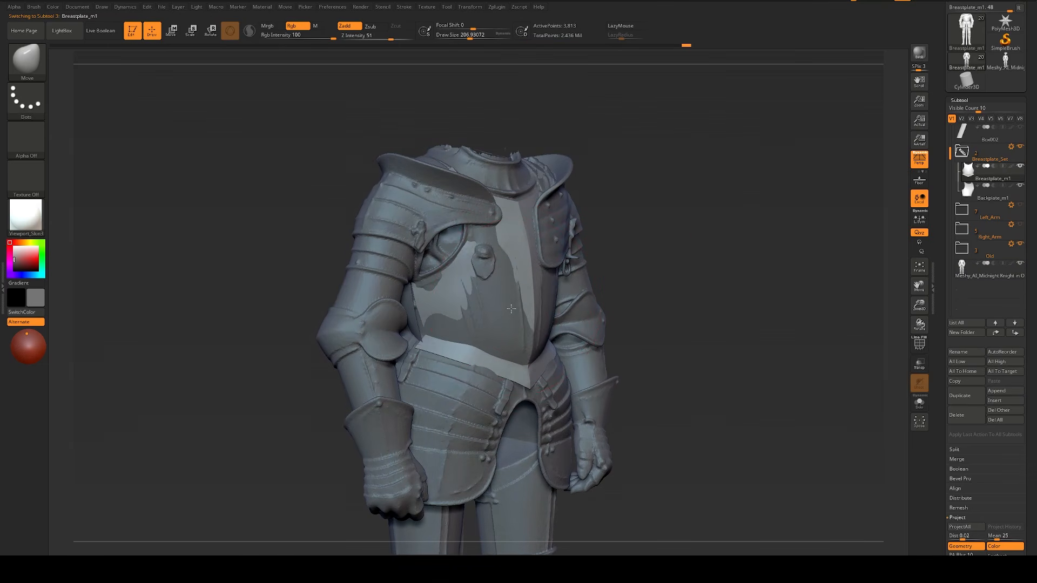
{"action": "key", "text": "s"}
{"action": "mouse_move", "coordinate": [488, 319]}
{"action": "left_mouse_down"}
{"action": "mouse_move", "coordinate": [467, 302]}
{"action": "mouse_move", "coordinate": [508, 319]}
{"action": "mouse_move", "coordinate": [452, 348]}
{"action": "left_mouse_up"}
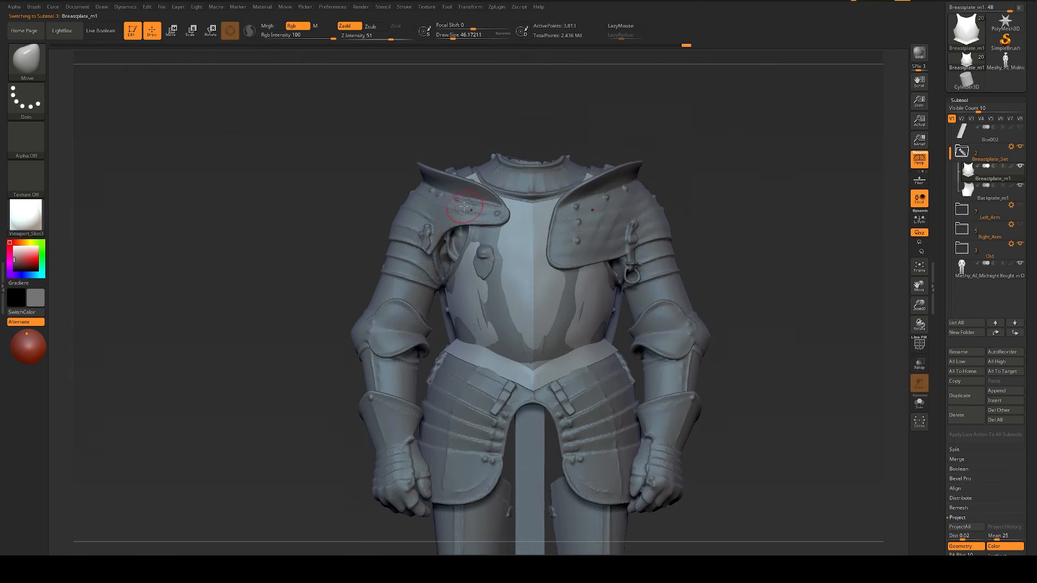
{"action": "left_click", "coordinate": [465, 207], "text": "alt"}
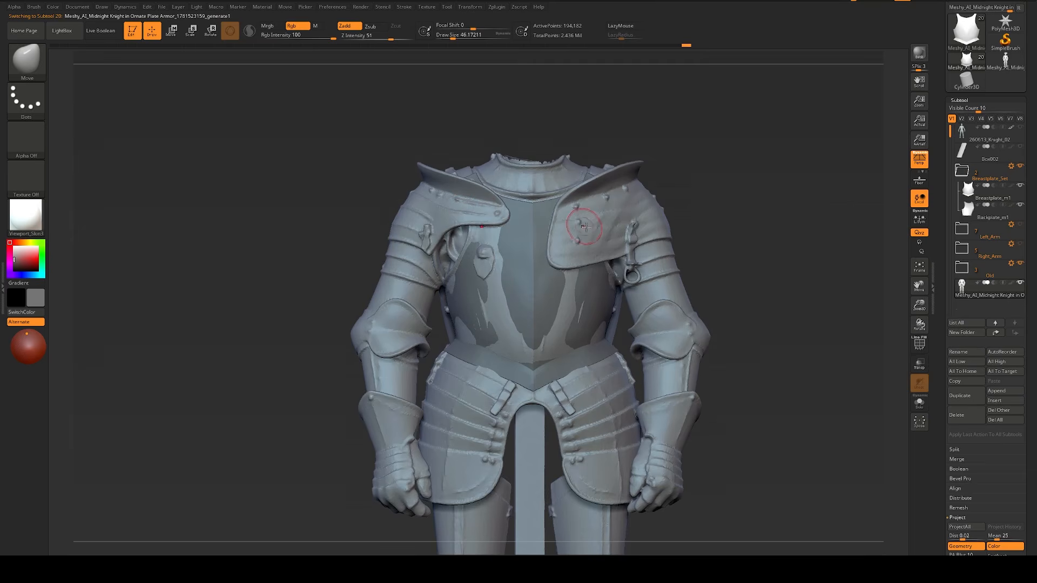
Step: Compare the chest and shoulder plates of the Meshy armour with the reference photos of the breastplate and standing knight
{"action": "left_click_drag", "start_coordinate": [809, 186], "coordinate": [815, 232], "text": "alt"}
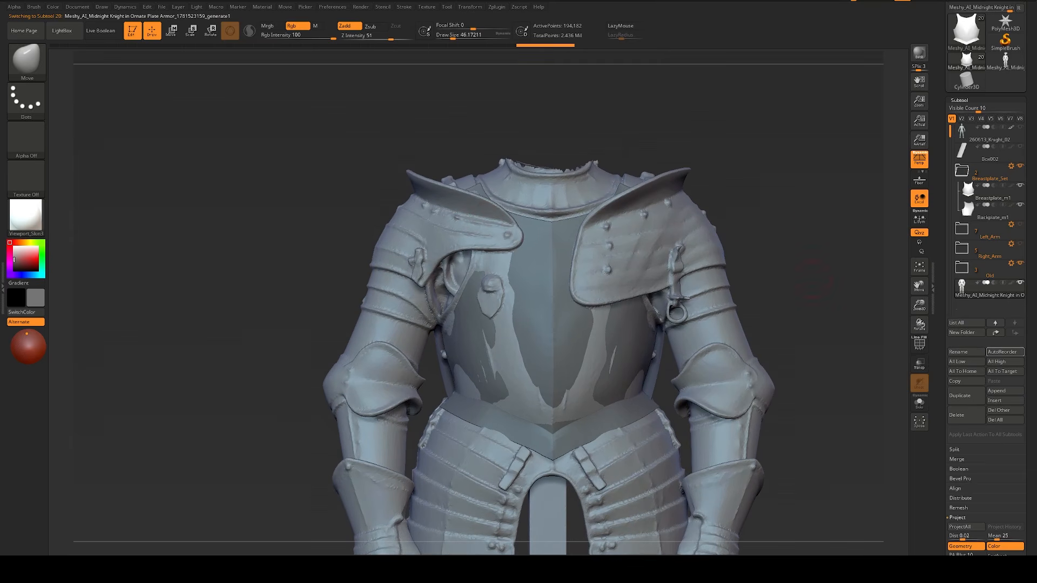
{"action": "key", "text": "alt+Tab"}
{"action": "scroll", "coordinate": [513, 345], "scroll_direction": "down", "scroll_amount": 6}
{"action": "scroll", "coordinate": [342, 341], "scroll_direction": "up", "scroll_amount": 6}
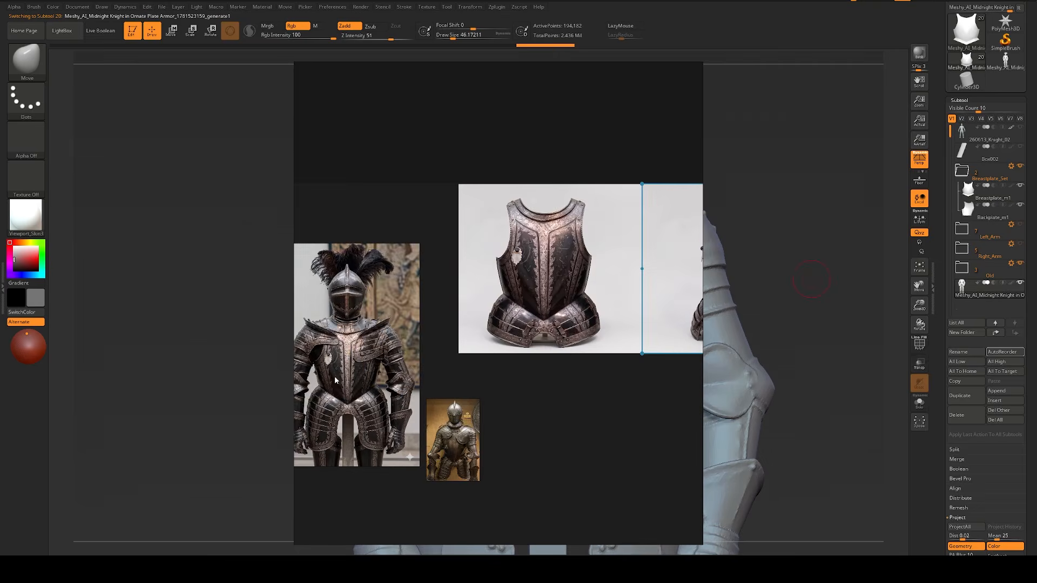
{"action": "key", "text": "alt+Tab"}
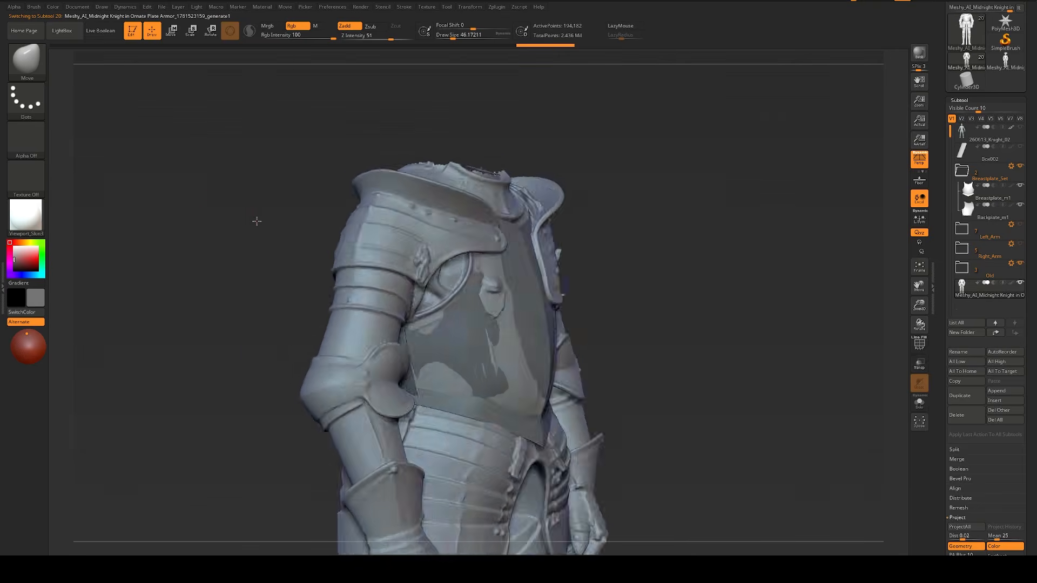
{"action": "mouse_move", "coordinate": [257, 221]}
{"action": "left_mouse_down"}
{"action": "mouse_move", "coordinate": [243, 222]}
{"action": "mouse_move", "coordinate": [280, 209]}
{"action": "mouse_move", "coordinate": [247, 233]}
{"action": "left_mouse_up"}
{"action": "key", "text": "s"}
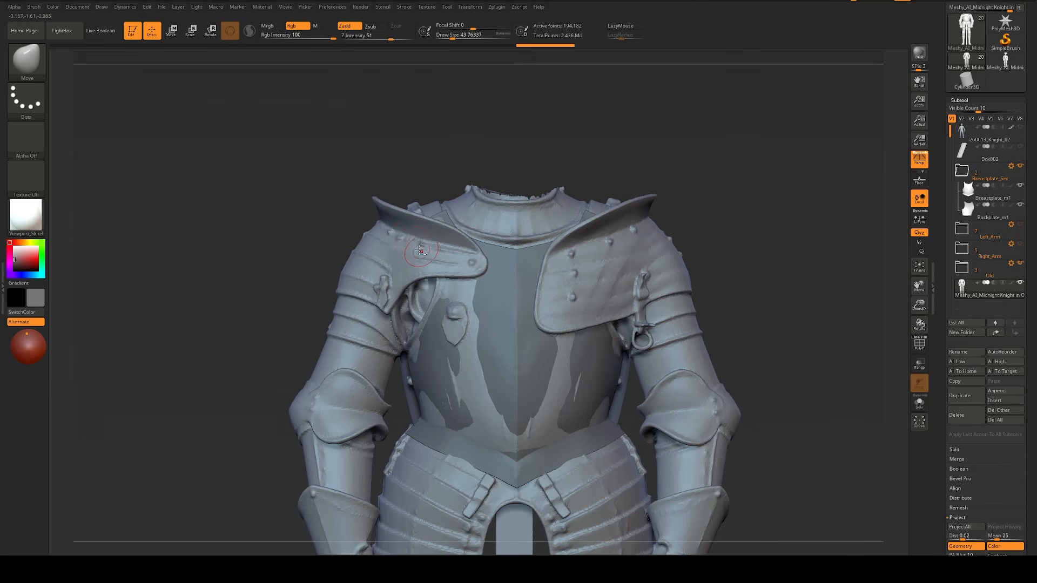
{"action": "mouse_move", "coordinate": [227, 231]}
{"action": "left_mouse_down"}
{"action": "mouse_move", "coordinate": [262, 211]}
{"action": "mouse_move", "coordinate": [246, 222]}
{"action": "left_mouse_up"}
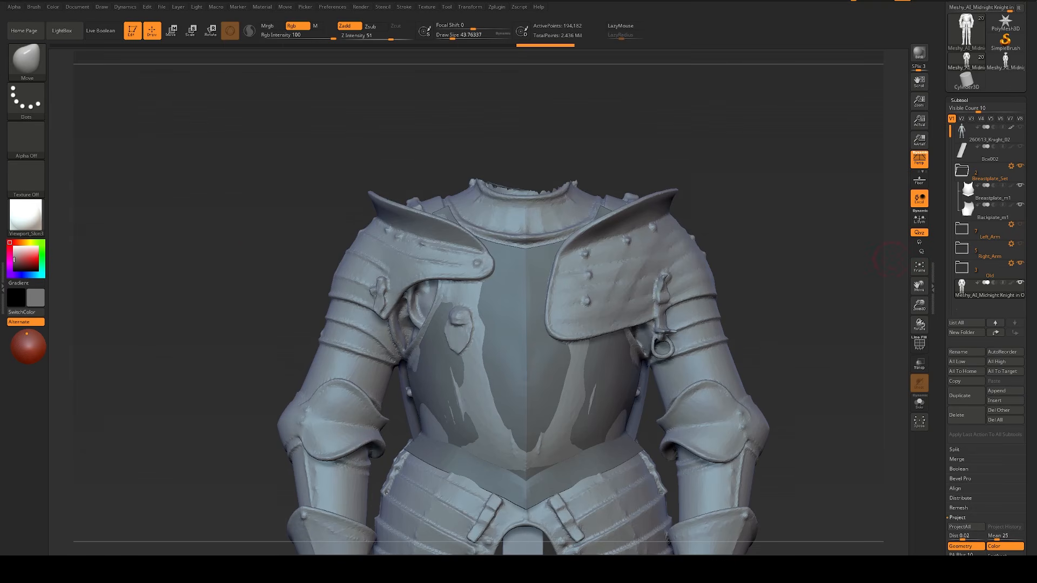
Step: Examine the shoulder armour in the standing knight reference photo, centring on the wearer's left shoulder
{"action": "key", "text": "alt+Tab"}
{"action": "scroll", "coordinate": [710, 263], "scroll_direction": "down", "scroll_amount": 4}
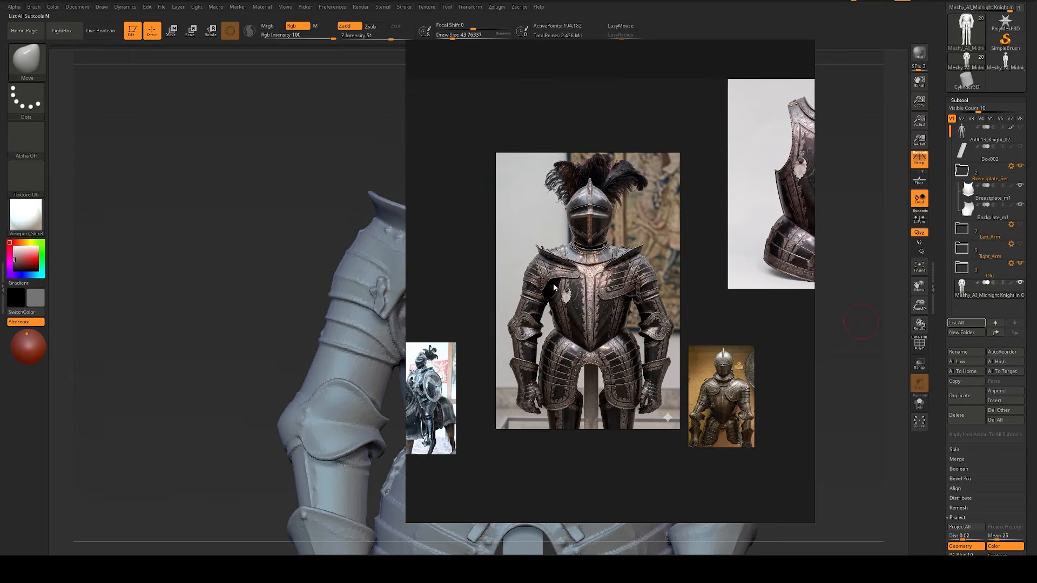
{"action": "scroll", "coordinate": [545, 285], "scroll_direction": "up", "scroll_amount": 4}
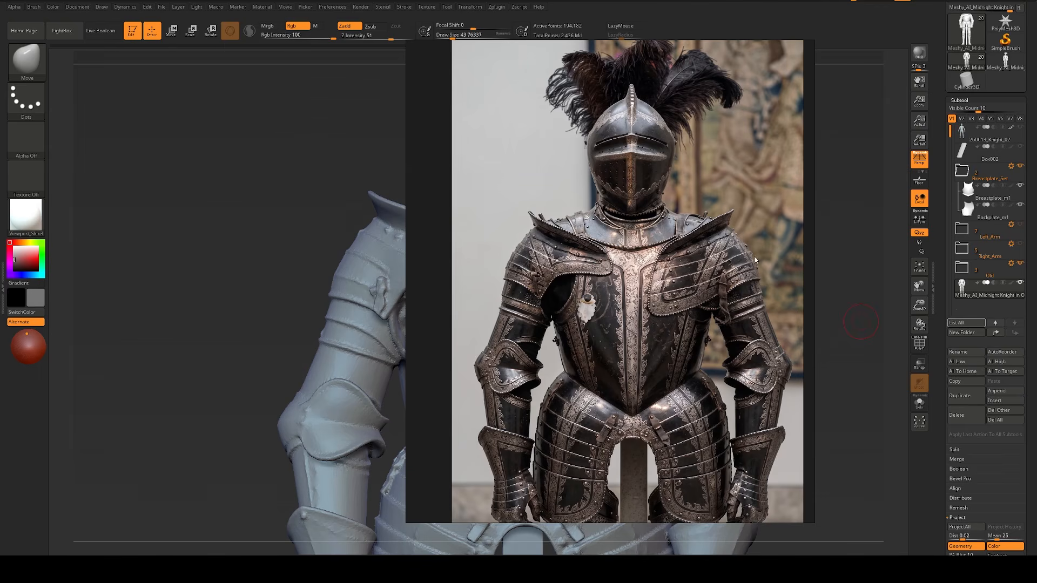
{"action": "scroll", "coordinate": [584, 253], "scroll_direction": "up", "scroll_amount": 4}
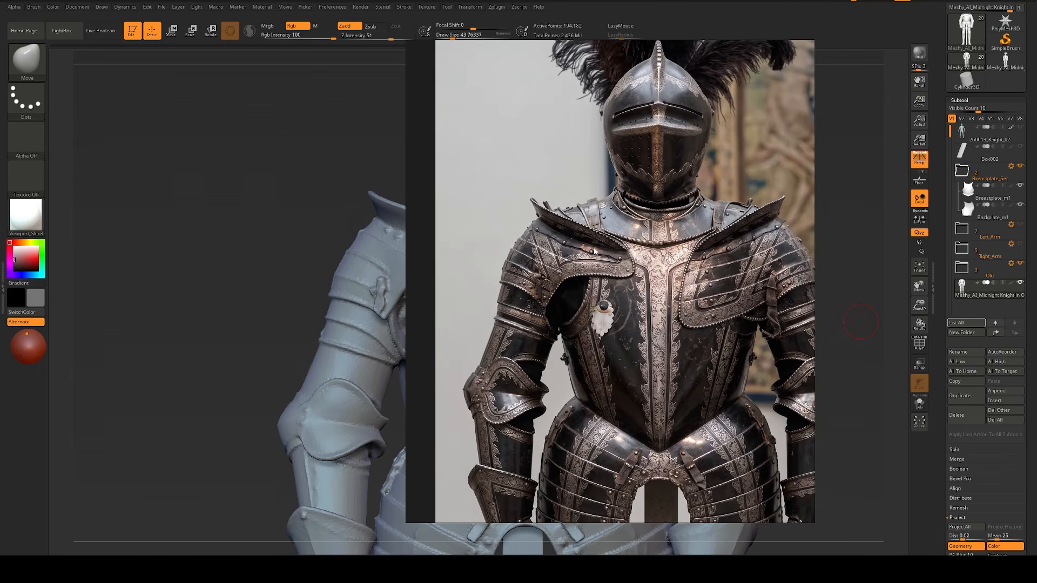
{"action": "middle_click_drag", "start_coordinate": [709, 260], "coordinate": [555, 296]}
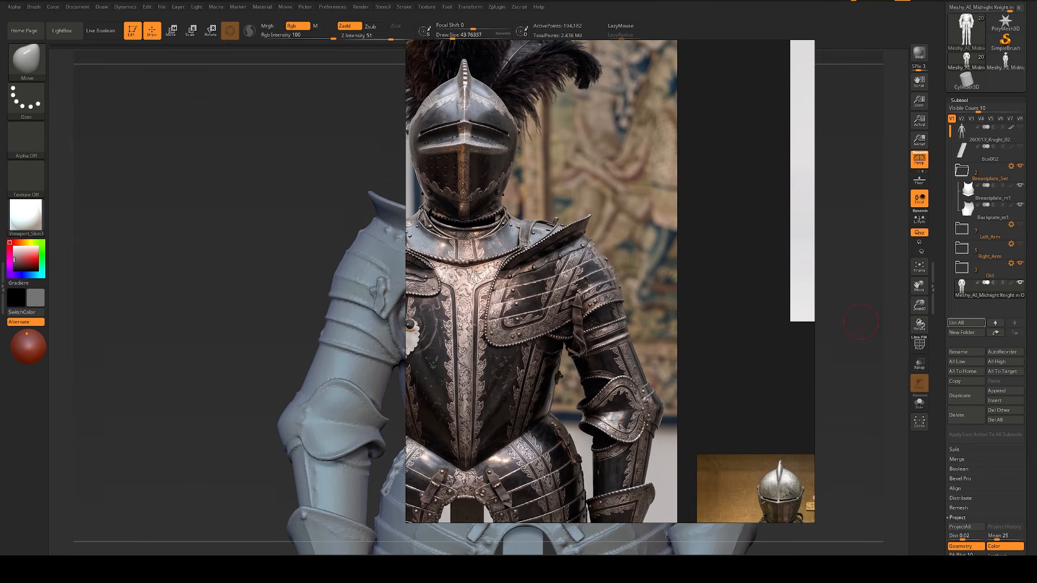
Step: Capture the knight's torso and left shoulder from the reference photo with the Snipping Tool, keeping the reference window beside the capture
{"action": "key", "text": "alt+Tab"}
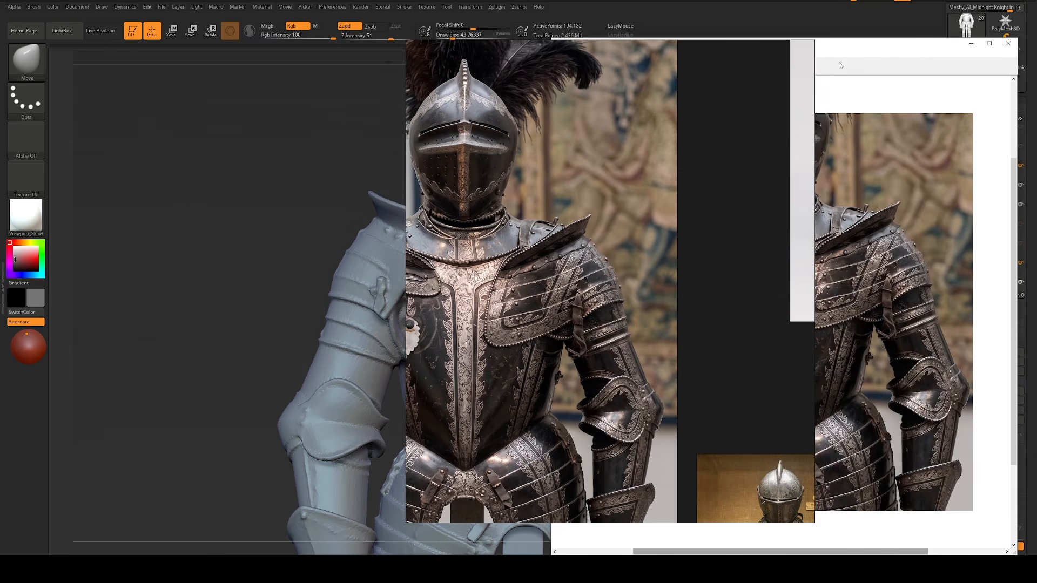
{"action": "right_click_drag", "start_coordinate": [622, 153], "coordinate": [377, 131]}
{"action": "right_click_drag", "start_coordinate": [476, 137], "coordinate": [408, 137]}
{"action": "left_click", "coordinate": [586, 66]}
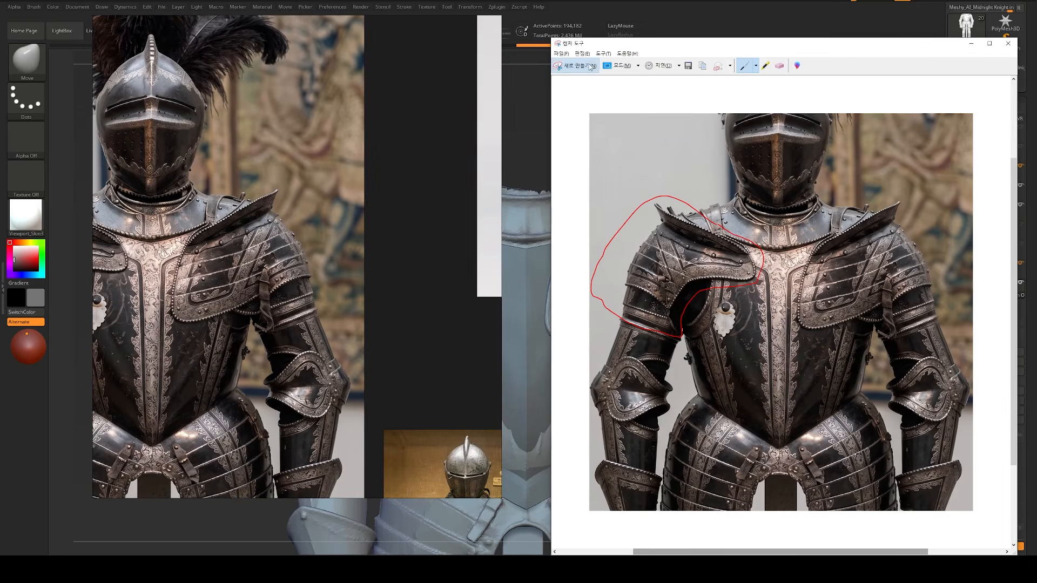
{"action": "left_click_drag", "start_coordinate": [118, 104], "coordinate": [410, 397]}
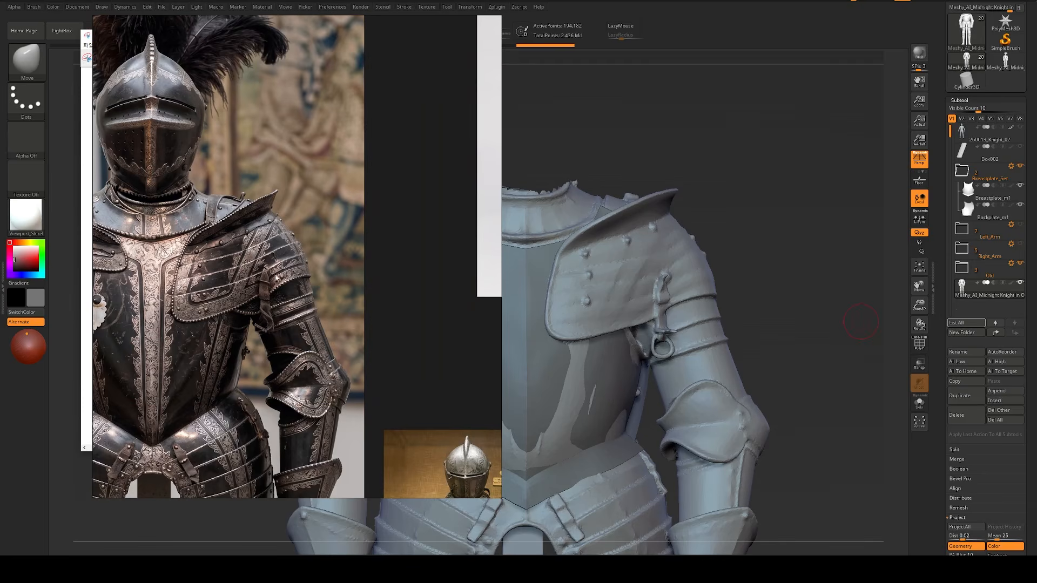
{"action": "right_click_drag", "start_coordinate": [381, 214], "coordinate": [1013, 226]}
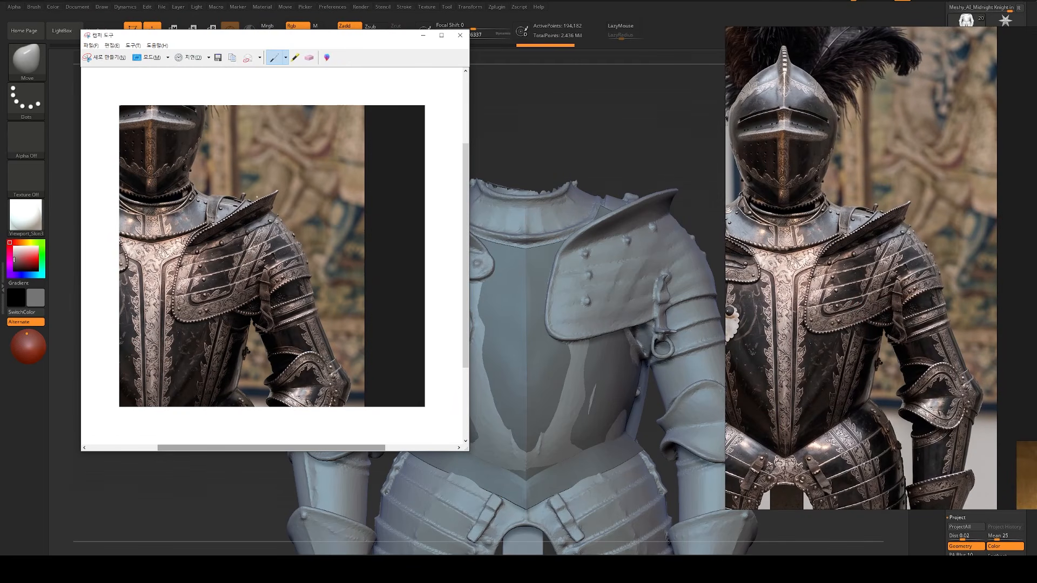
Step: Outline the wearer's left shoulder armour in red on the captured image
{"action": "mouse_move", "coordinate": [266, 185]}
{"action": "left_mouse_down"}
{"action": "mouse_move", "coordinate": [174, 241]}
{"action": "mouse_move", "coordinate": [160, 325]}
{"action": "left_mouse_up"}
{"action": "left_click_drag", "start_coordinate": [236, 319], "coordinate": [247, 323]}
{"action": "mouse_move", "coordinate": [312, 314]}
{"action": "left_mouse_down"}
{"action": "mouse_move", "coordinate": [323, 279]}
{"action": "mouse_move", "coordinate": [291, 198]}
{"action": "mouse_move", "coordinate": [262, 187]}
{"action": "left_mouse_up"}
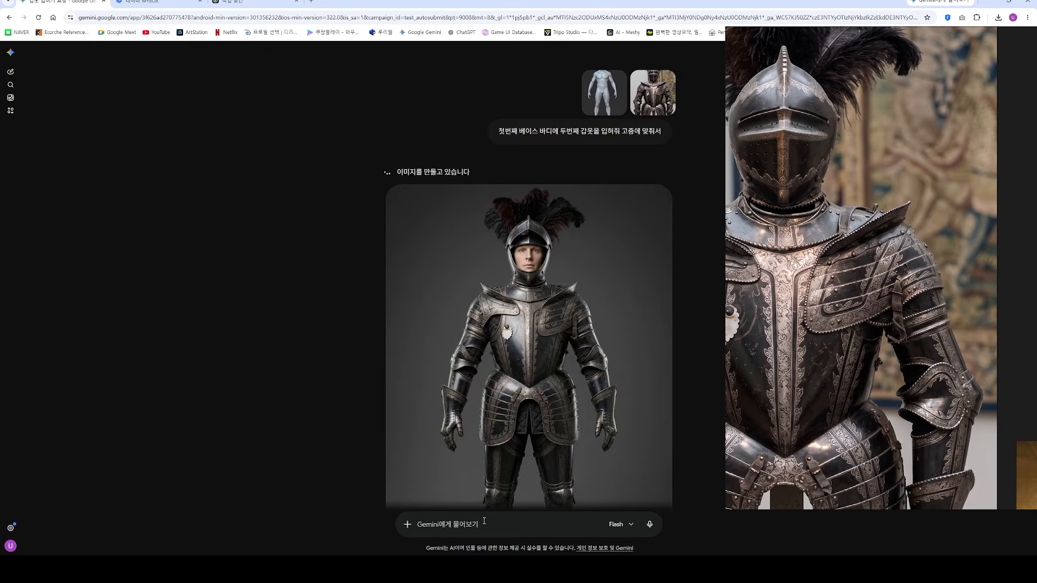
Step: In Gemini, submit the marked capture with the prompt "빨간색 체크 되어있는 어깨 갑옷만 남겨줘"
{"action": "key", "text": "ctrl+v"}
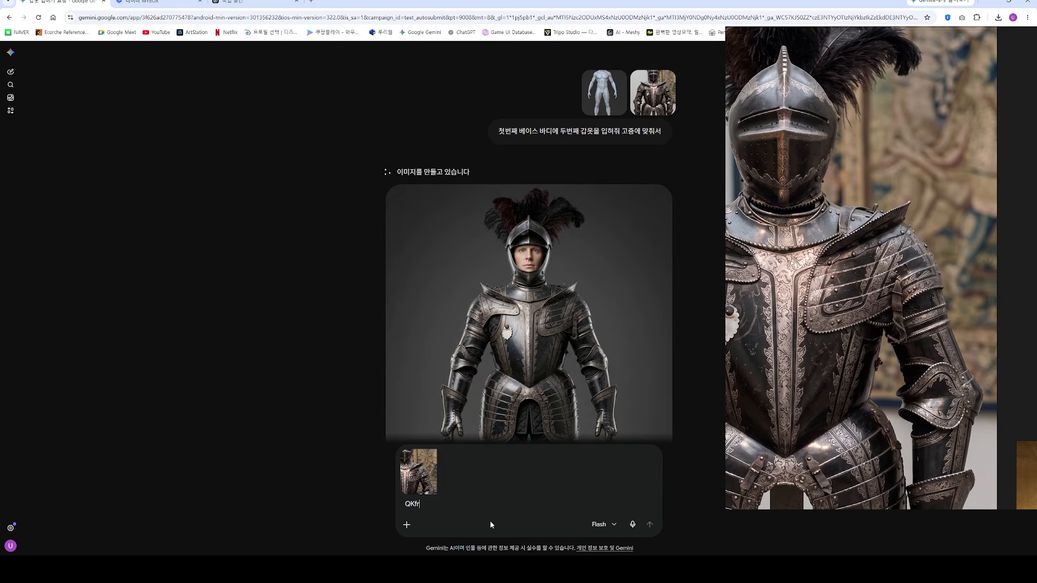
{"action": "type", "text": "빨간색 체크 되어있는 어깨 갑옷만 남겨줘"}
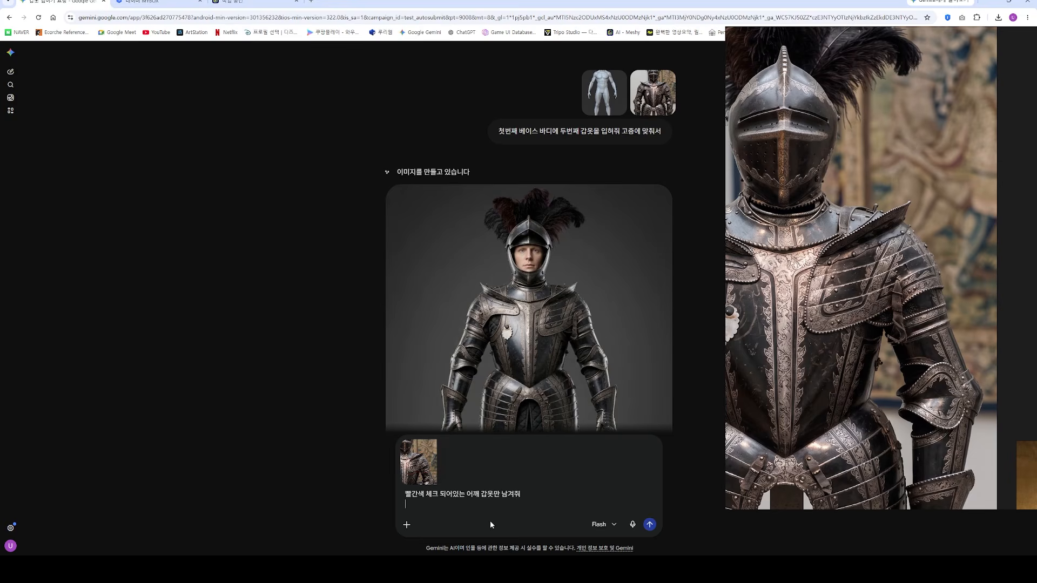
{"action": "key", "text": "Return"}
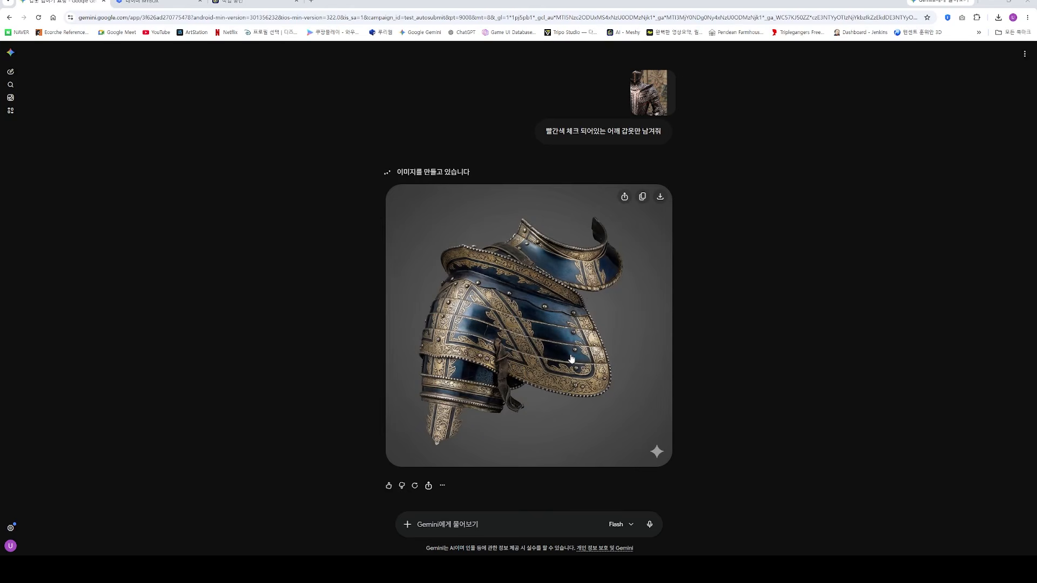
Step: Send Gemini the follow-up prompt "정면 이미지로 만들어줘 그리고 목 갑옷은 빼고"
{"action": "left_click", "coordinate": [475, 524]}
{"action": "type", "text": "정면 이미지로 만들어줘 그리고"}
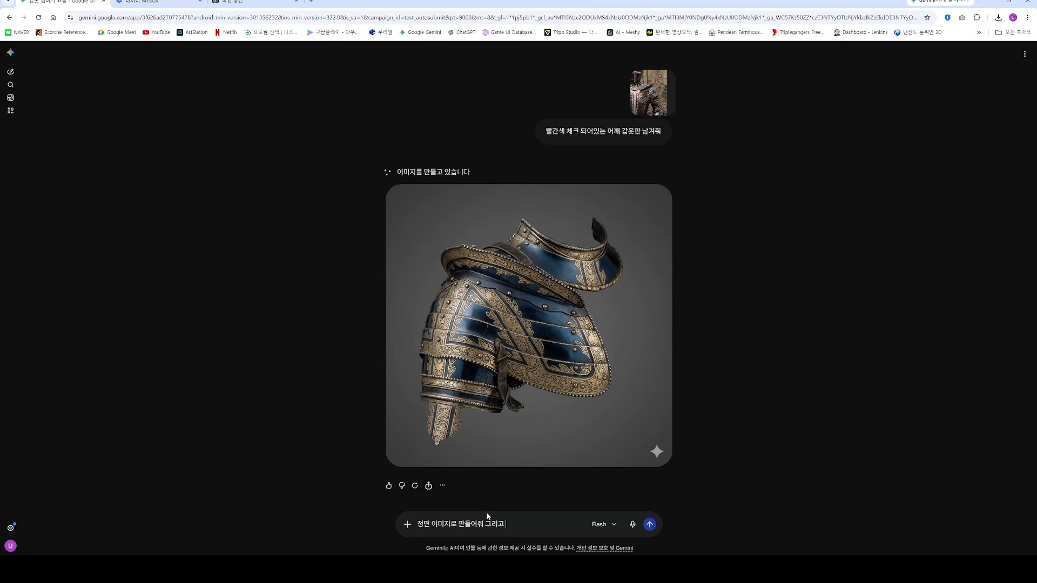
{"action": "type", "text": "갑옷은 빼고"}
{"action": "key", "text": "Return"}
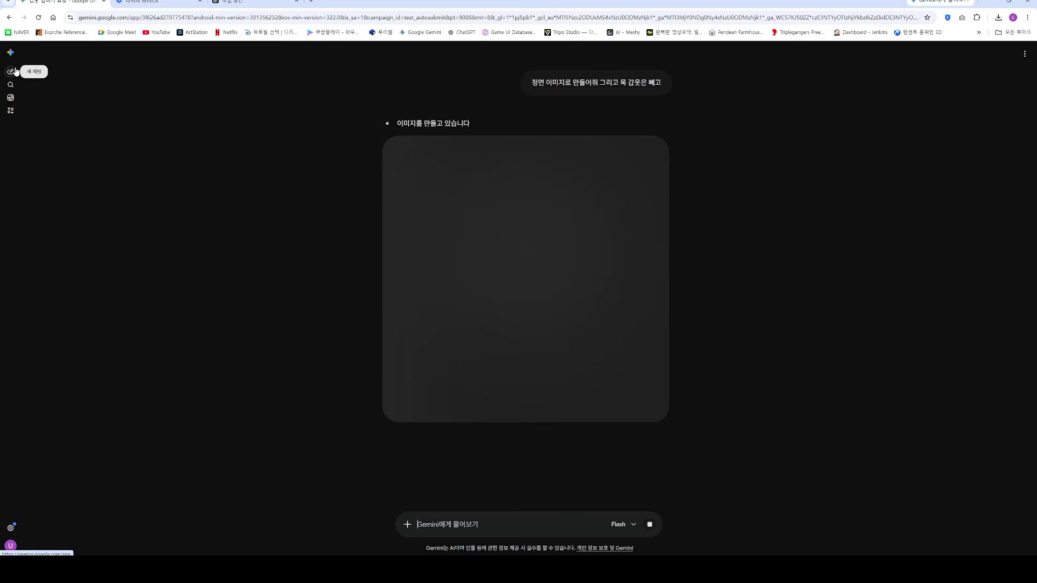
Step: Review the generated armour images, start a new Gemini chat and attach the marked shoulder capture to it
{"action": "scroll", "coordinate": [476, 269], "scroll_direction": "up", "scroll_amount": 10}
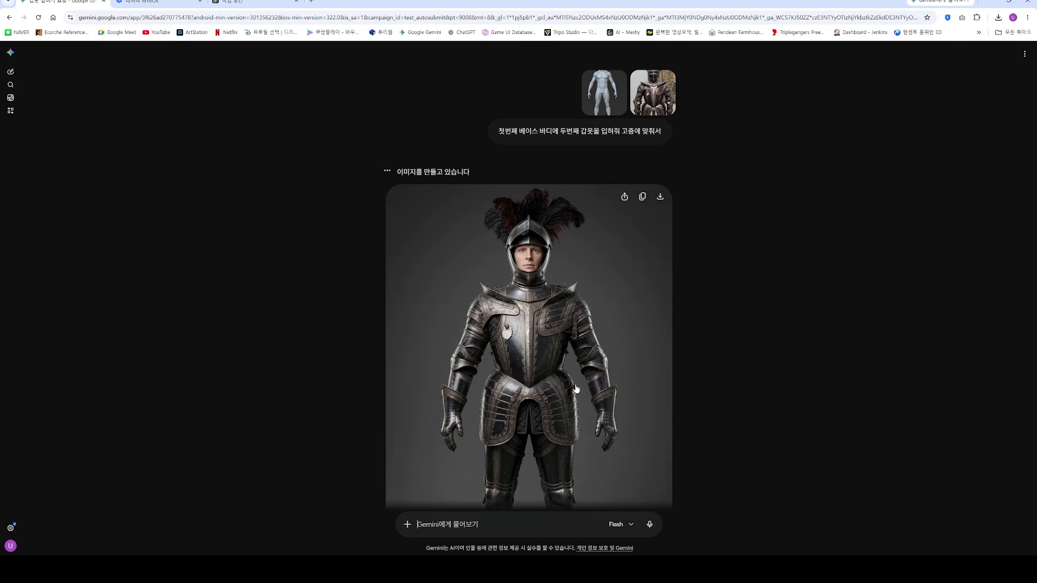
{"action": "scroll", "coordinate": [575, 386], "scroll_direction": "down", "scroll_amount": 12}
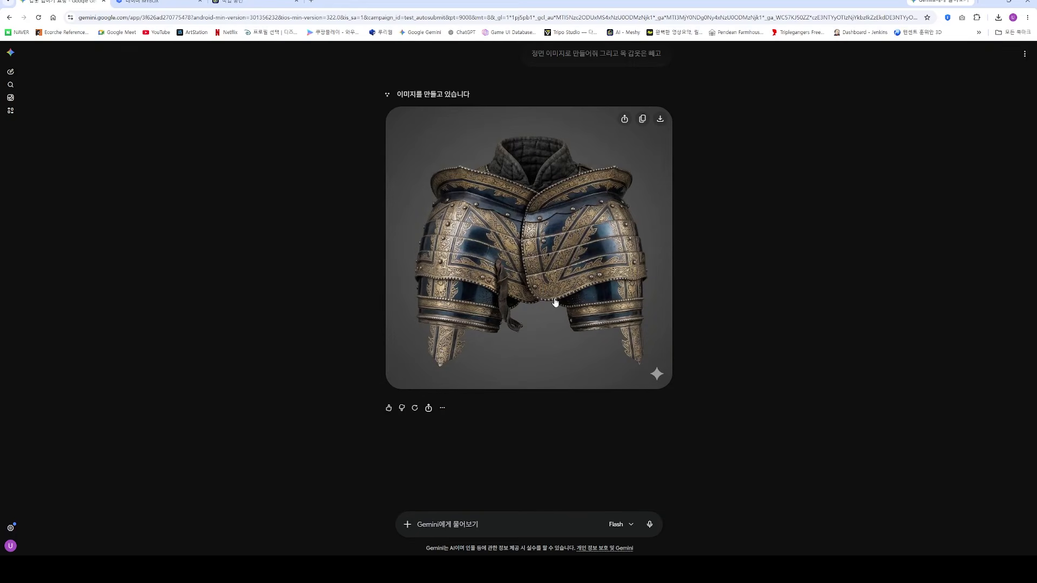
{"action": "left_click", "coordinate": [10, 71]}
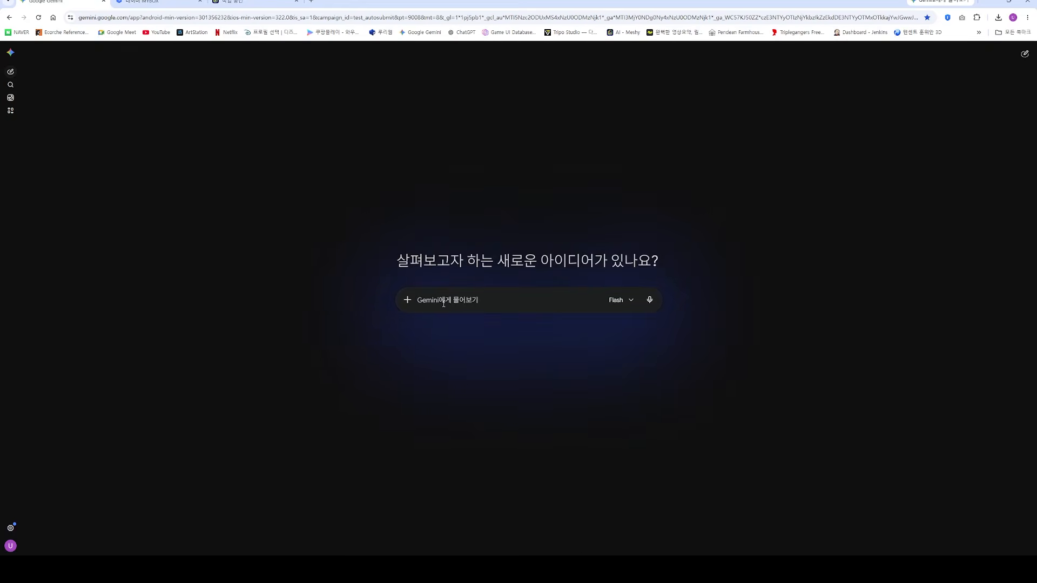
{"action": "key", "text": "ctrl+v"}
Step: Reposition the knight reference photo and take a new Snipping Tool capture covering the torso and the wearer's left arm
{"action": "key", "text": "alt+Tab"}
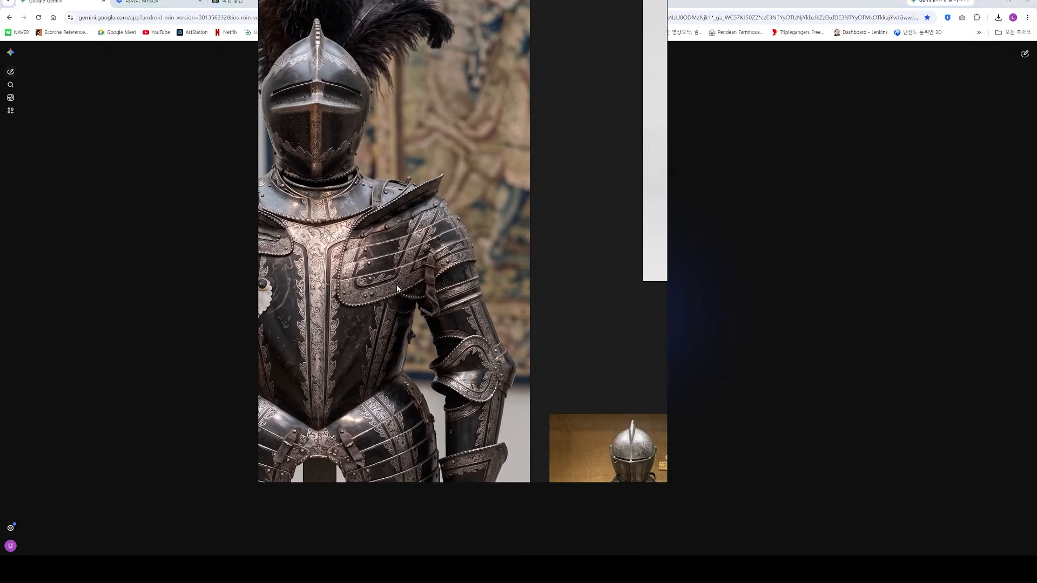
{"action": "left_click_drag", "start_coordinate": [413, 293], "coordinate": [455, 285]}
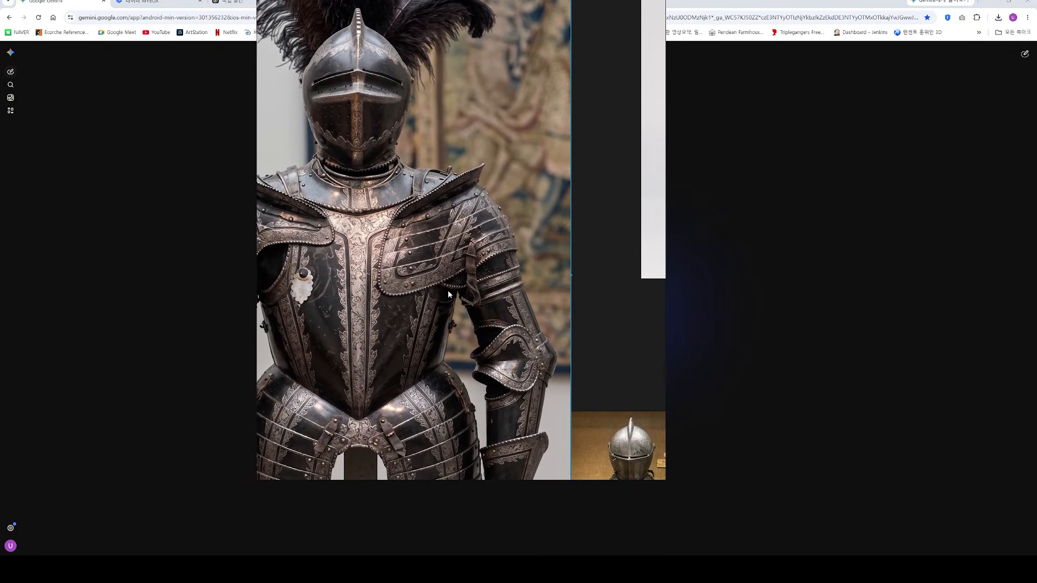
{"action": "left_click_drag", "start_coordinate": [424, 322], "coordinate": [642, 382]}
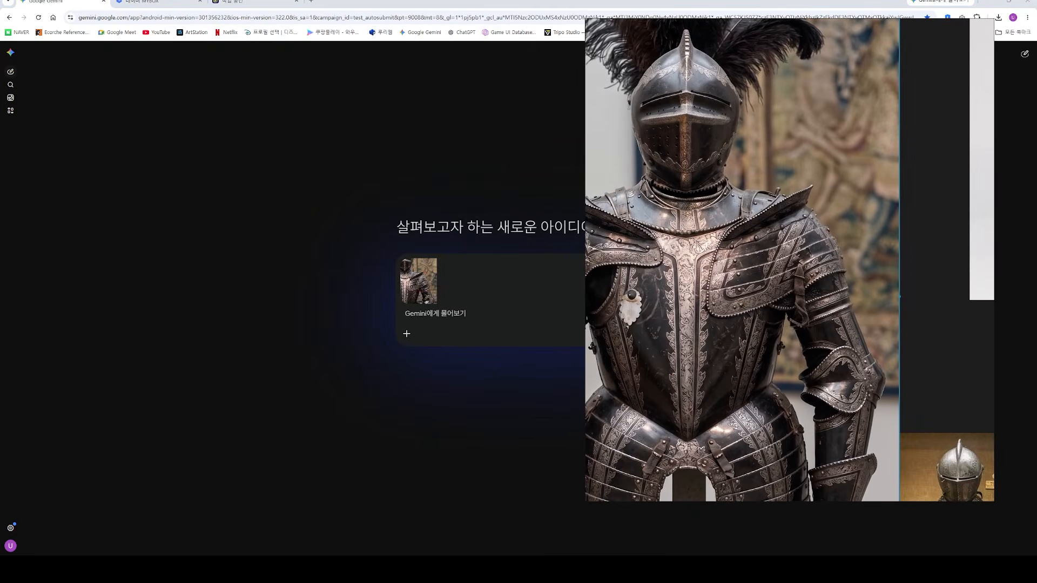
{"action": "key", "text": "alt+Tab"}
{"action": "left_click", "coordinate": [98, 60]}
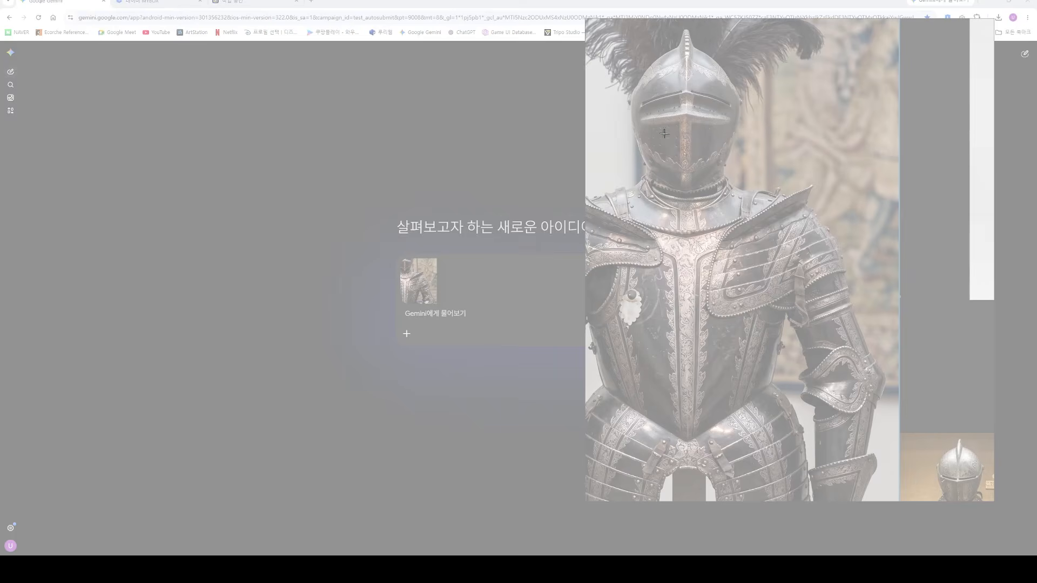
{"action": "left_click_drag", "start_coordinate": [664, 133], "coordinate": [886, 395]}
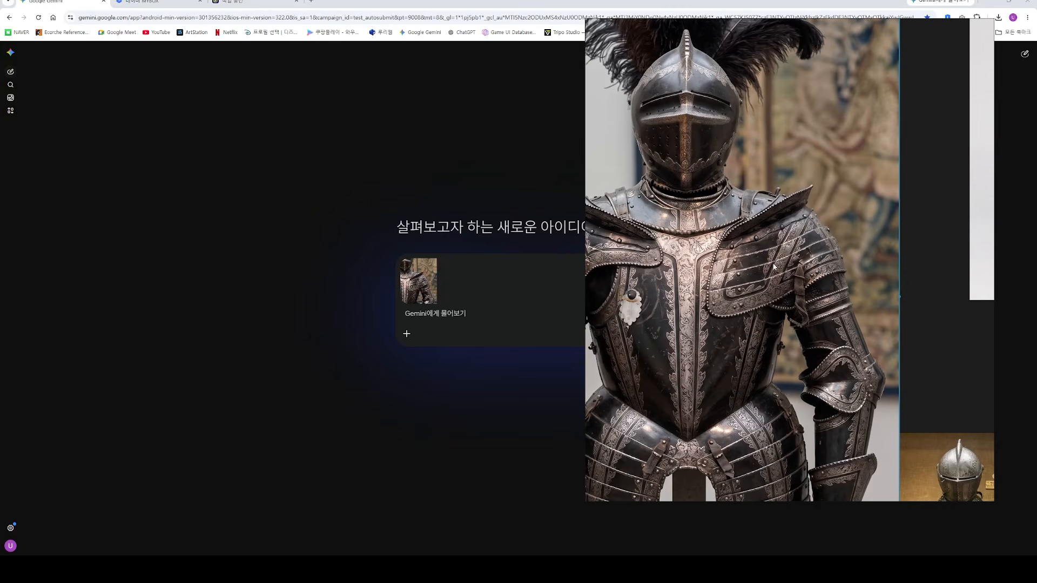
Step: Switch to Photoshop, create a new 1684 × 2528 pixel document from the clipboard preset and paste the knight photo into it
{"action": "mouse_move", "coordinate": [405, 572]}
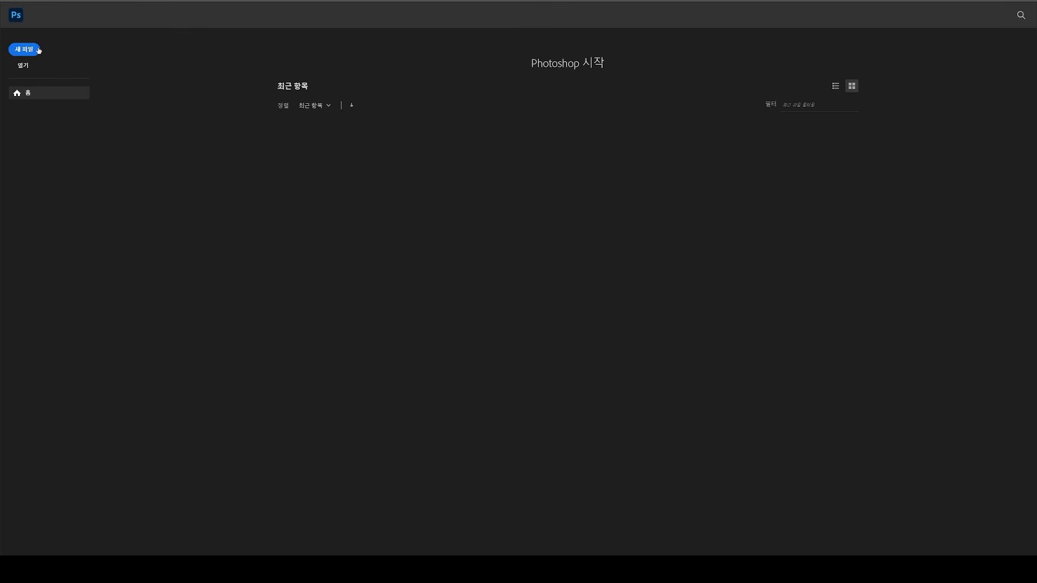
{"action": "left_click", "coordinate": [30, 51]}
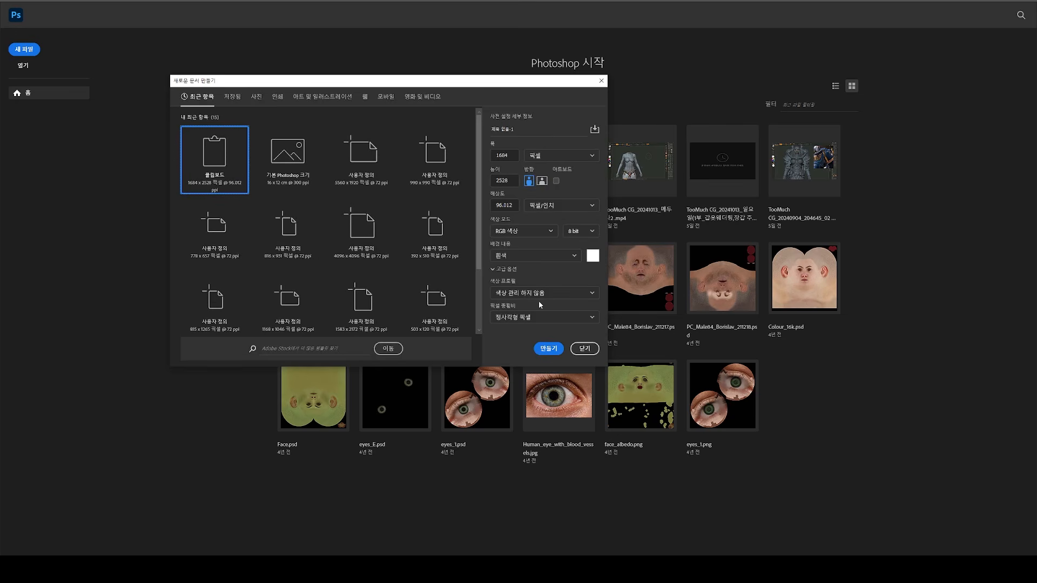
{"action": "left_click", "coordinate": [541, 348]}
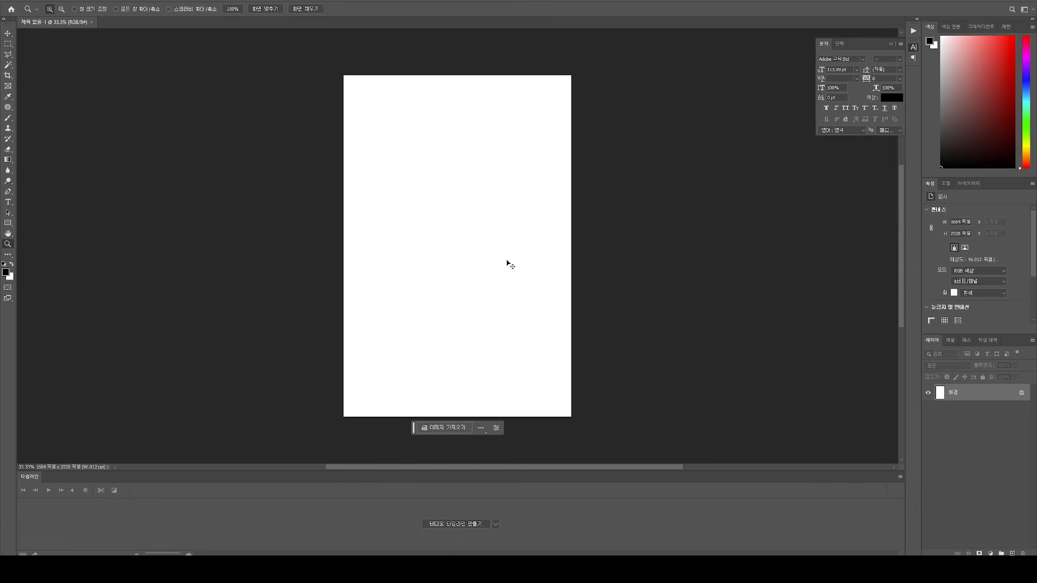
{"action": "key", "text": "ctrl+v"}
{"action": "left_click", "coordinate": [505, 216]}
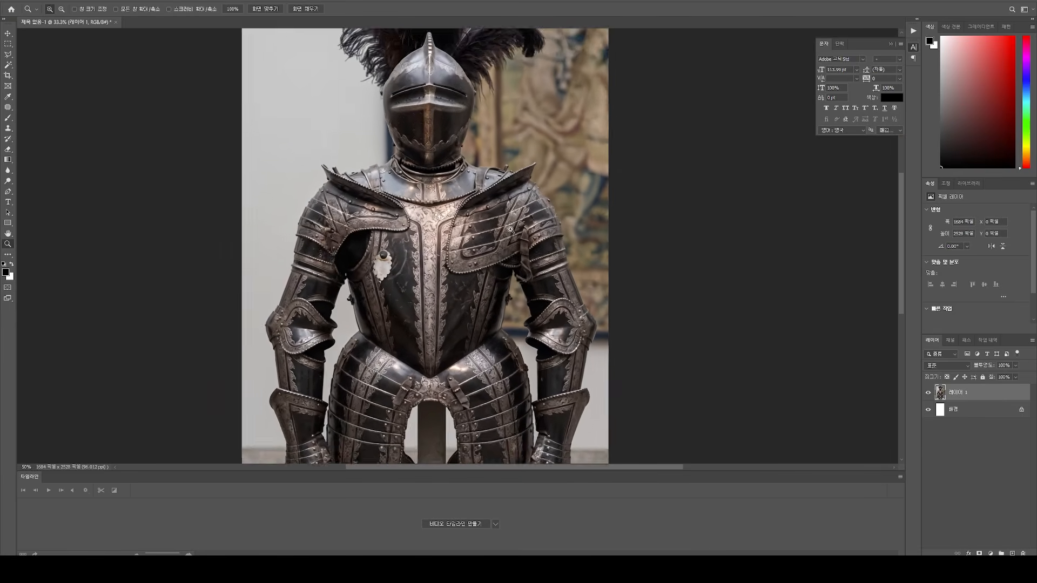
Step: Outline the wearer's left shoulder armour with the Polygonal Lasso, erase everything outside the outline from the photo layer and deselect
{"action": "key", "text": "l"}
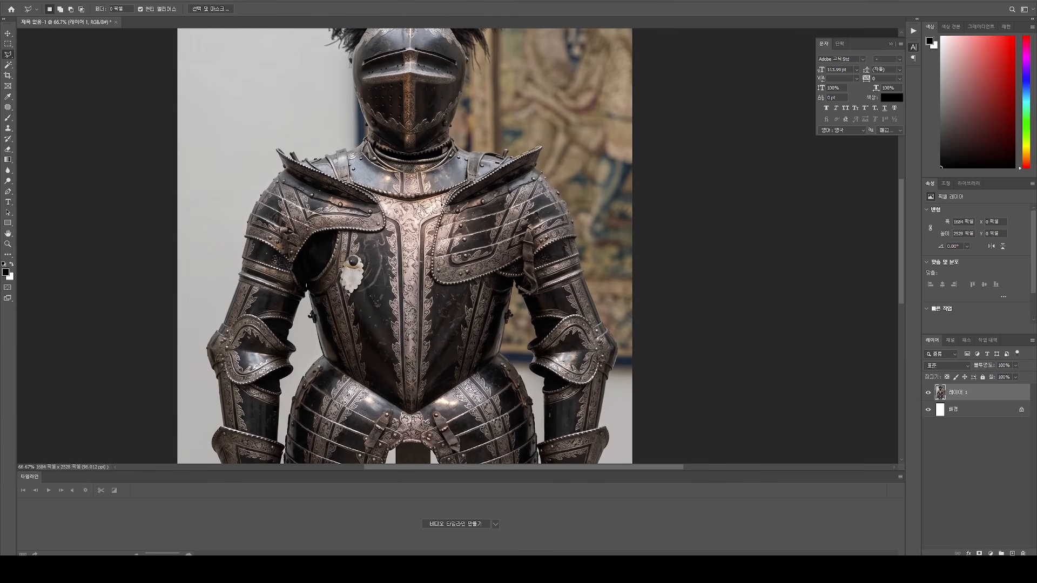
{"action": "left_click", "coordinate": [433, 285]}
{"action": "left_click", "coordinate": [509, 282]}
{"action": "left_click", "coordinate": [517, 296]}
{"action": "left_click", "coordinate": [584, 278]}
{"action": "left_click", "coordinate": [580, 233]}
{"action": "left_click", "coordinate": [569, 195]}
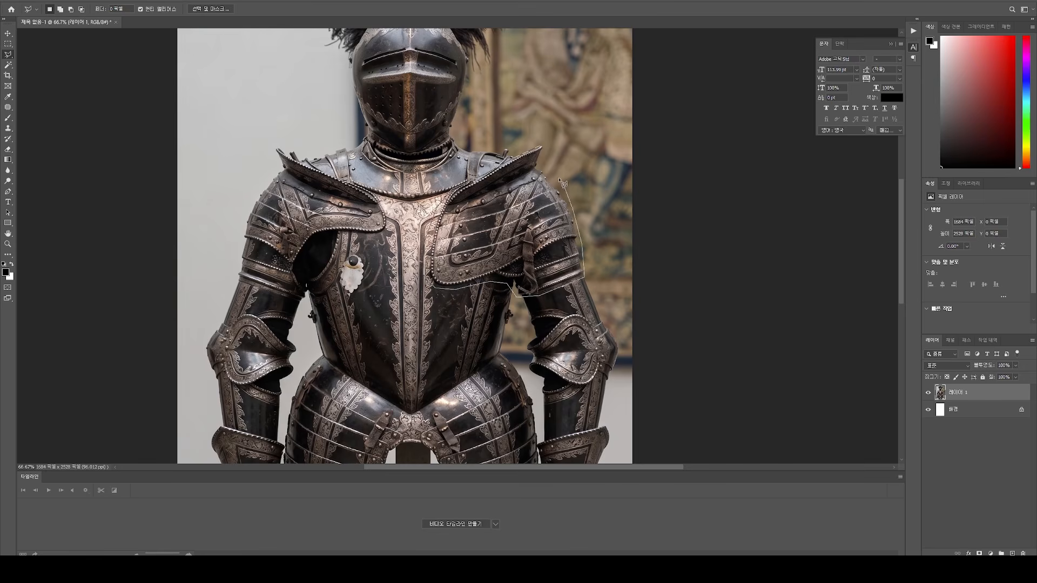
{"action": "double_click", "coordinate": [546, 149]}
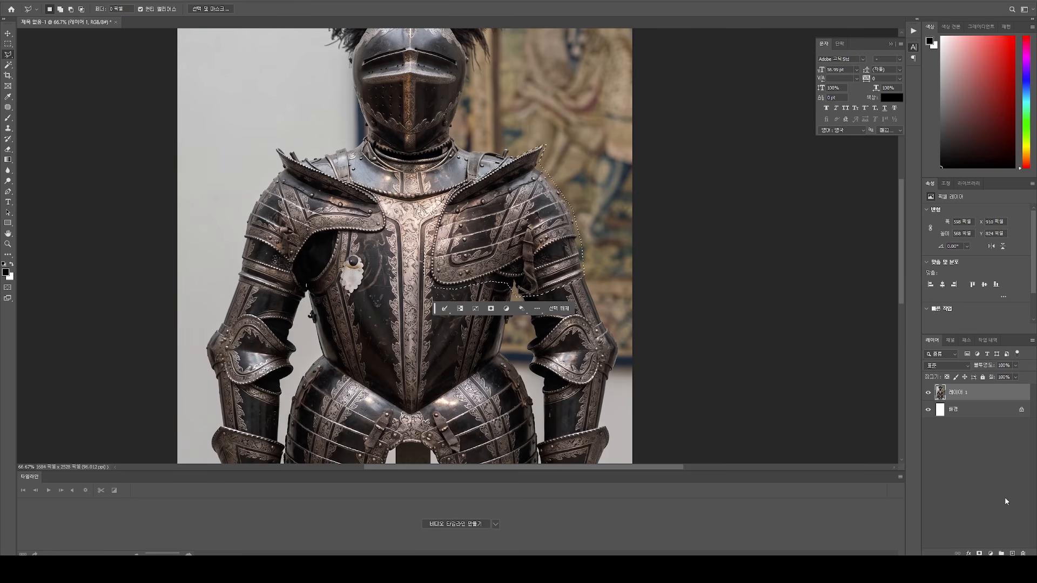
{"action": "key", "text": "ctrl+shift+i"}
{"action": "key", "text": "Delete"}
{"action": "key", "text": "ctrl+d"}
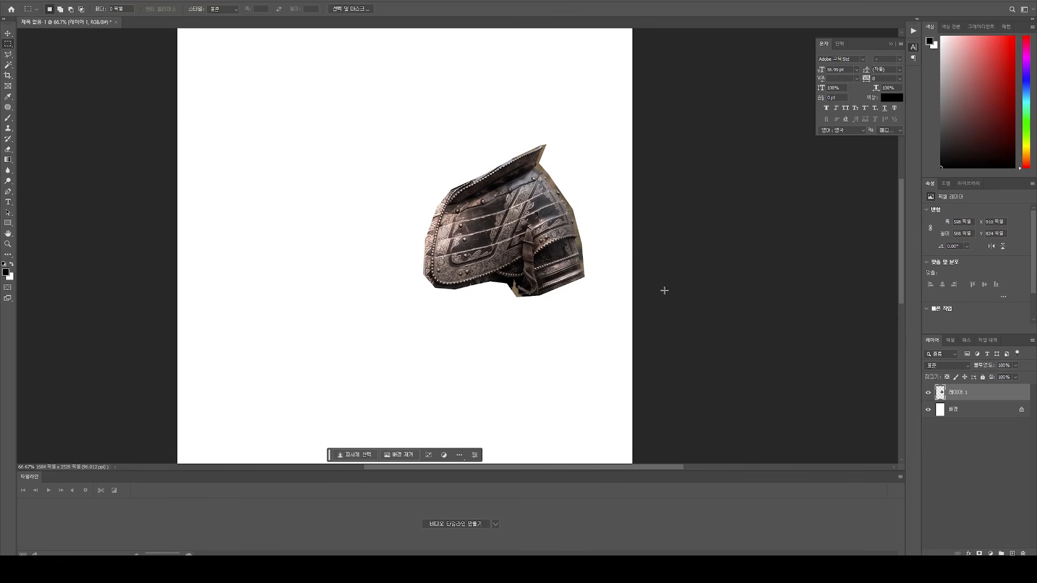
Step: Move the shoulder armour cutout to the horizontal middle of the canvas and fill the background layer with black
{"action": "key", "text": "v"}
{"action": "left_click_drag", "start_coordinate": [521, 254], "coordinate": [422, 257]}
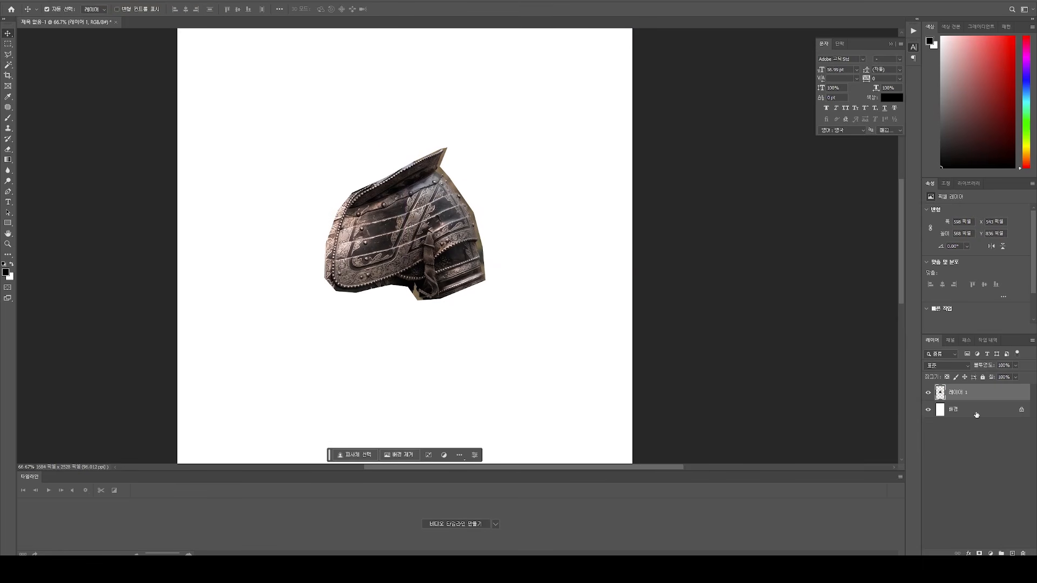
{"action": "left_click", "coordinate": [975, 412]}
{"action": "key", "text": "alt+BackSpace"}
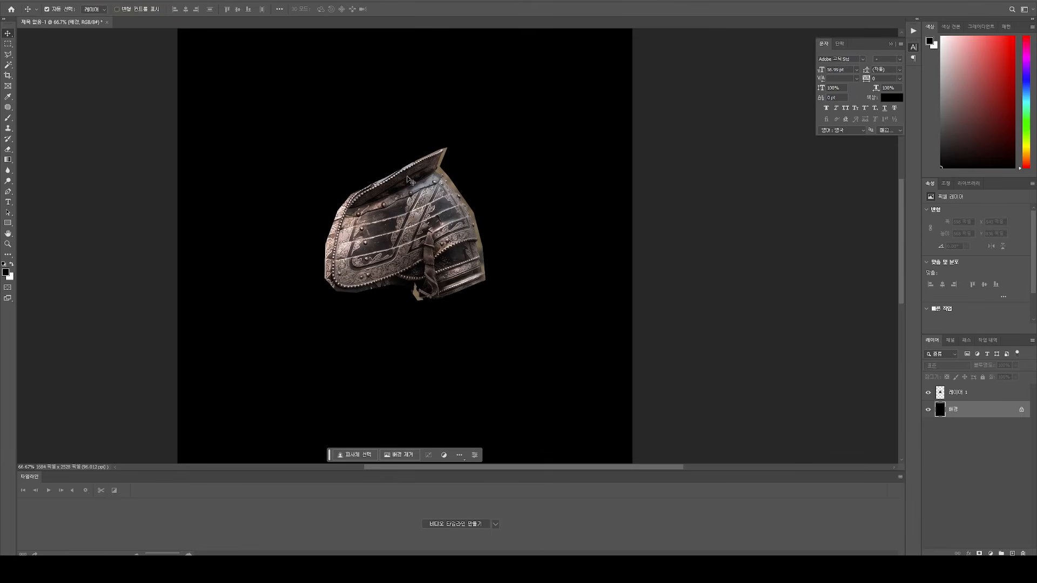
Step: Capture the shoulder cutout on its black background with Snipping Tool and attach the capture to the new Gemini chat
{"action": "key", "text": "z"}
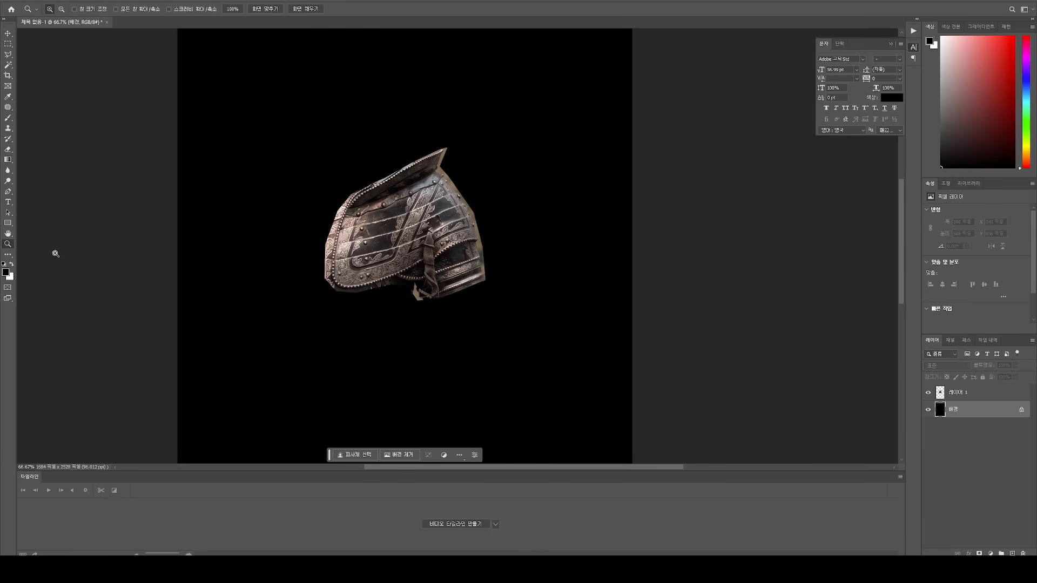
{"action": "double_click", "coordinate": [8, 244]}
{"action": "key", "text": "alt+Tab"}
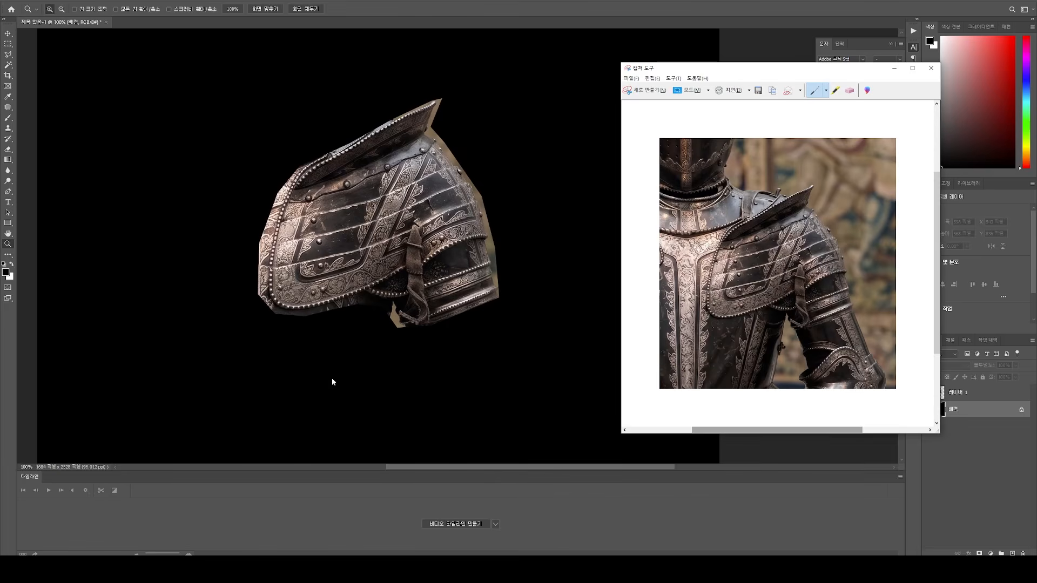
{"action": "left_click", "coordinate": [646, 89]}
{"action": "left_click_drag", "start_coordinate": [188, 60], "coordinate": [645, 414]}
{"action": "key", "text": "alt+Tab"}
{"action": "key", "text": "Tab"}
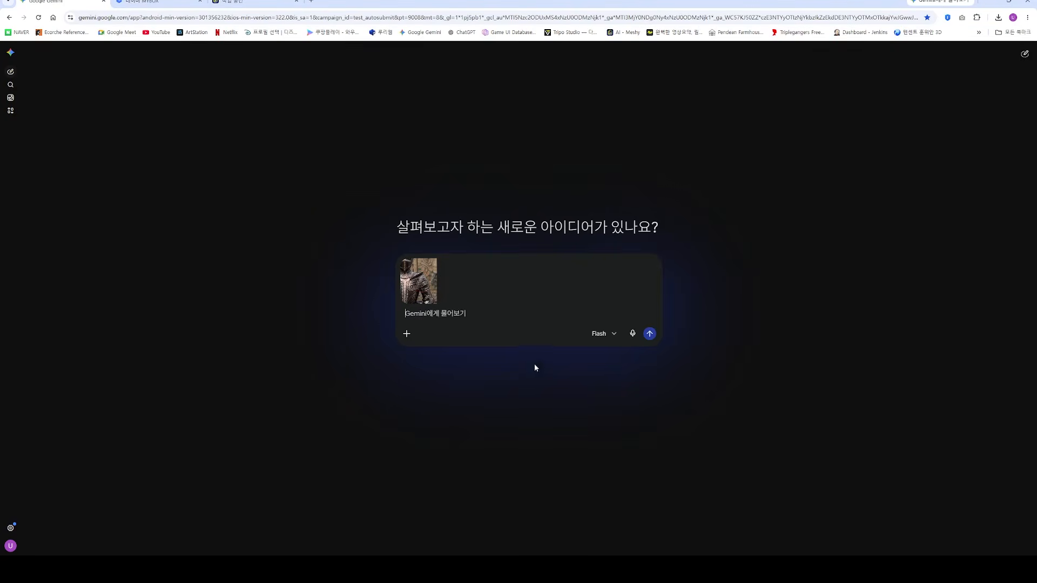
{"action": "left_click", "coordinate": [439, 266]}
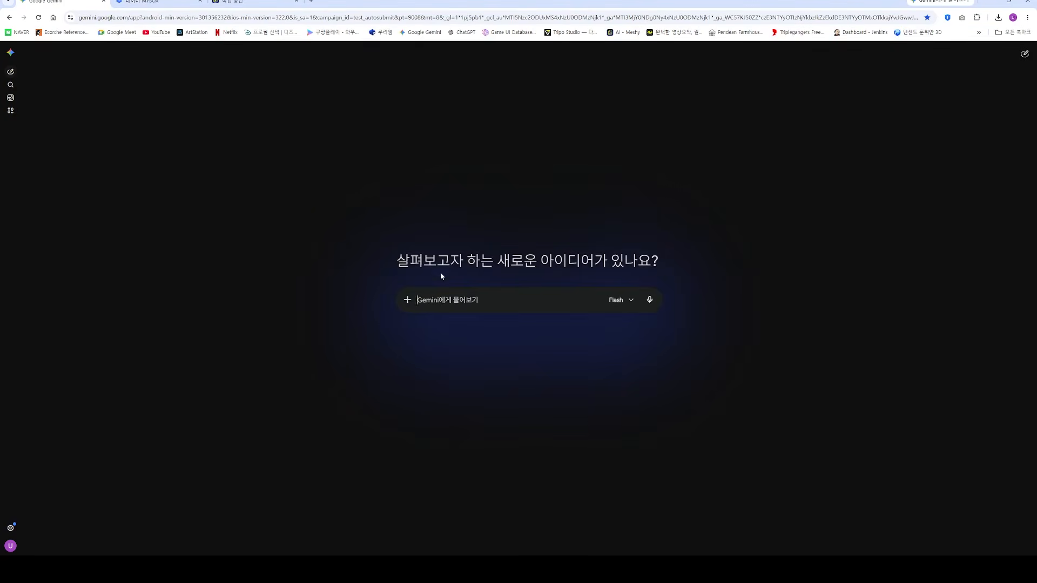
{"action": "key", "text": "ctrl+v"}
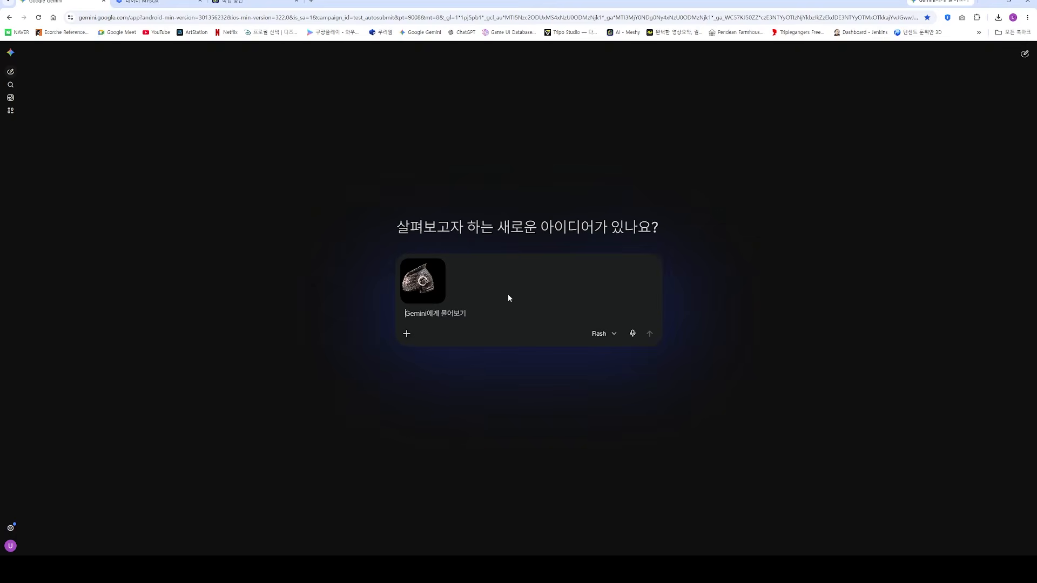
Step: Send Gemini the prompt "중세 기사 갑옷 어깨 부분이야 정면 이미지로 하나 만들어줘" with the attached cutout
{"action": "type", "text": "ㅇ"}
{"action": "key", "text": "BackSpace"}
{"action": "type", "text": "중세 기사 갑옷 에"}
{"action": "type", "text": "깨 부분이야 정"}
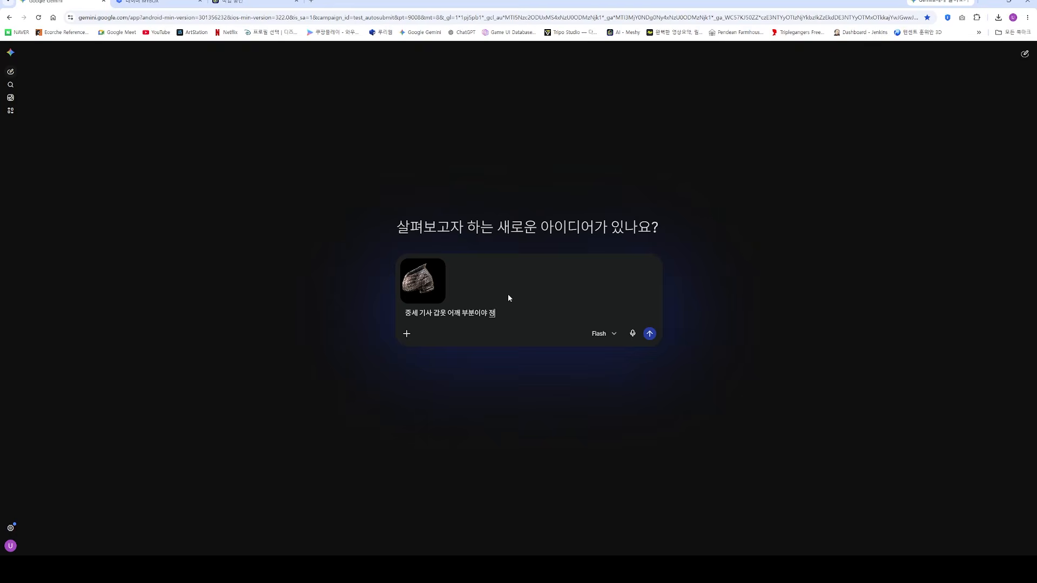
{"action": "type", "text": "면 이미지로 하나 만들어줘"}
{"action": "key", "text": "Return"}
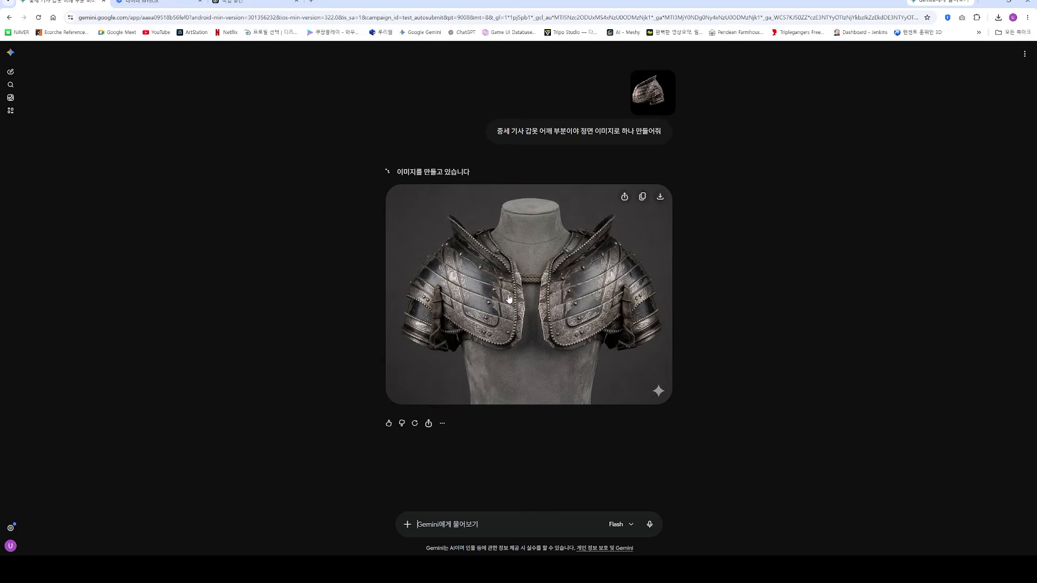
Step: Send Gemini the follow-up prompt "외각 자투리 부분은 정리 하고 이미지를 만들어줘 그리고 양쪽은 필요 없어 한쪽만 표현해줘"
{"action": "type", "text": "왜"}
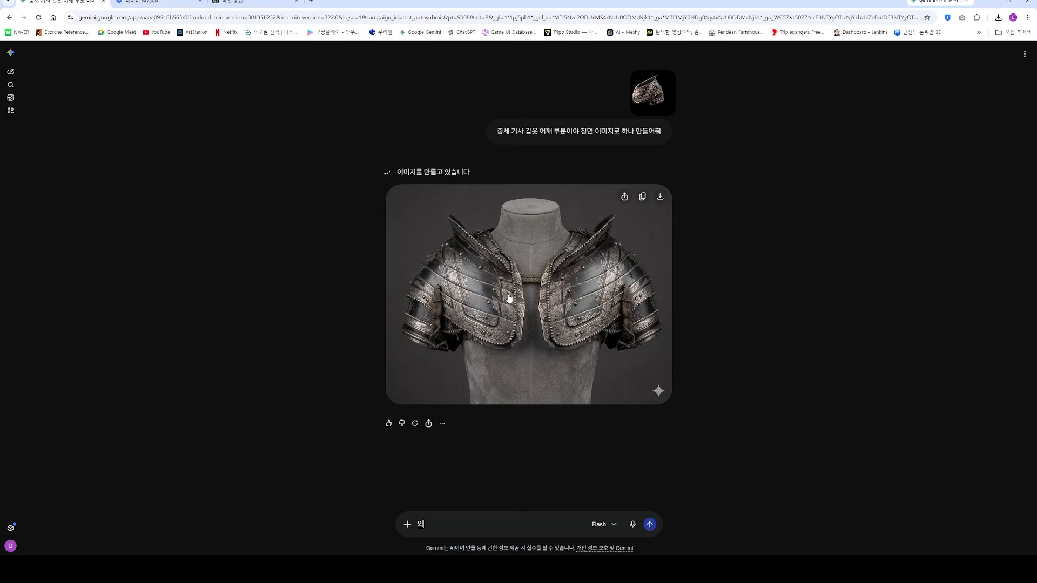
{"action": "type", "text": "각 자투"}
{"action": "type", "text": "리 부분은 지"}
{"action": "type", "text": "정리 하고"}
{"action": "type", "text": " 이미지를 만들"}
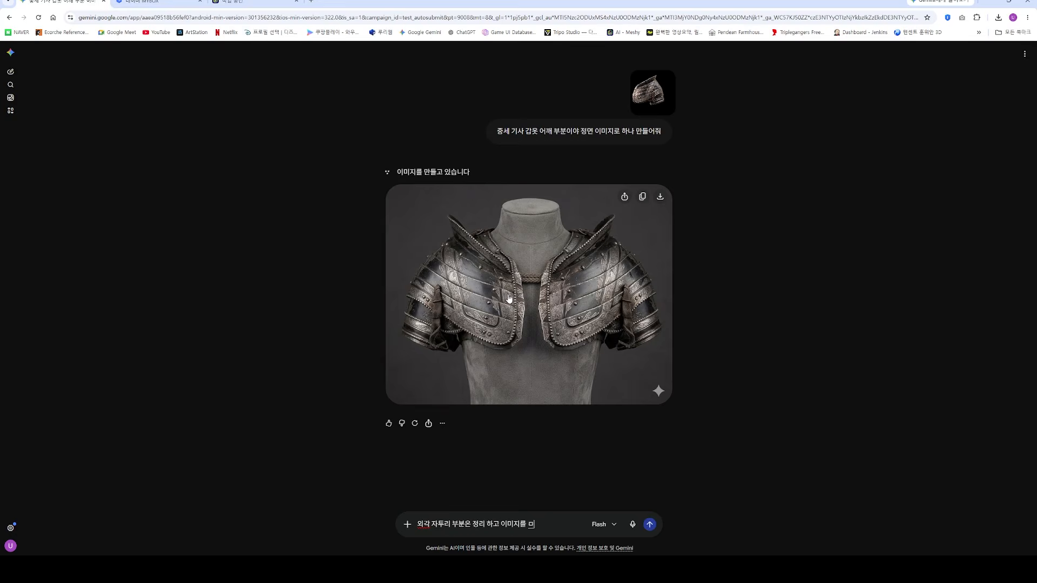
{"action": "type", "text": "어줘 그리고"}
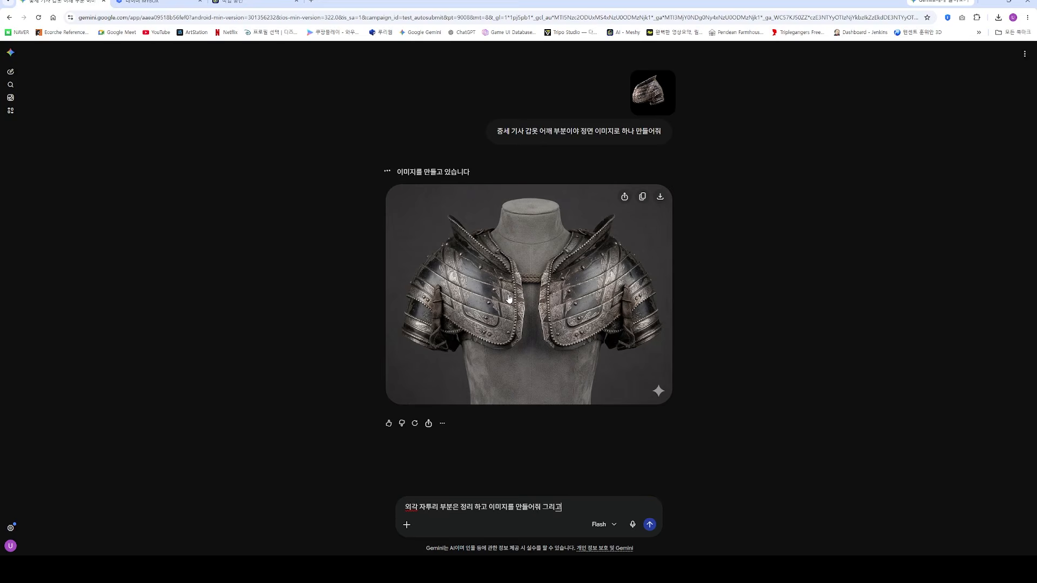
{"action": "type", "text": " 앵쪽은 필요 없에"}
{"action": "key", "text": "BackSpace"}
{"action": "key", "text": "BackSpace"}
{"action": "type", "text": "어 한쪽만 표현해줘"}
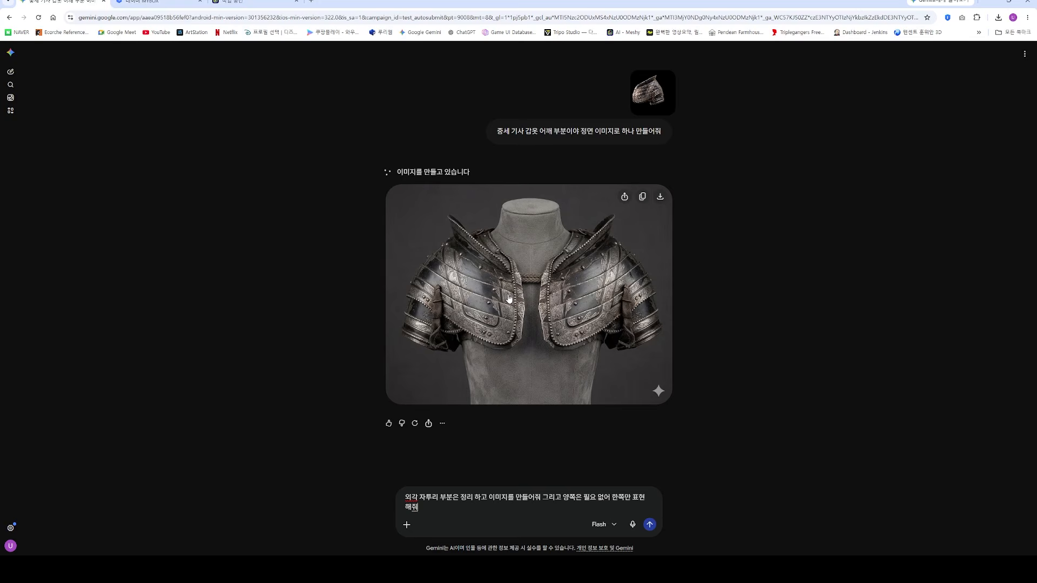
{"action": "key", "text": "Return"}
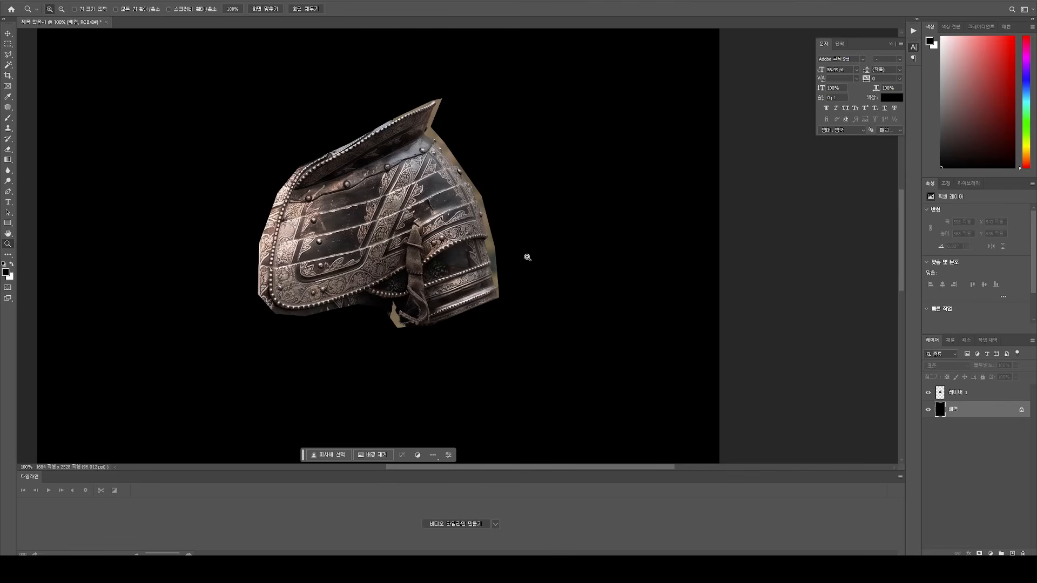
Step: In Photoshop, lasso the leftover strip outside the beaded rim on the chest side of the shoulder cutout and delete it from the layer
{"action": "left_click", "coordinate": [465, 259]}
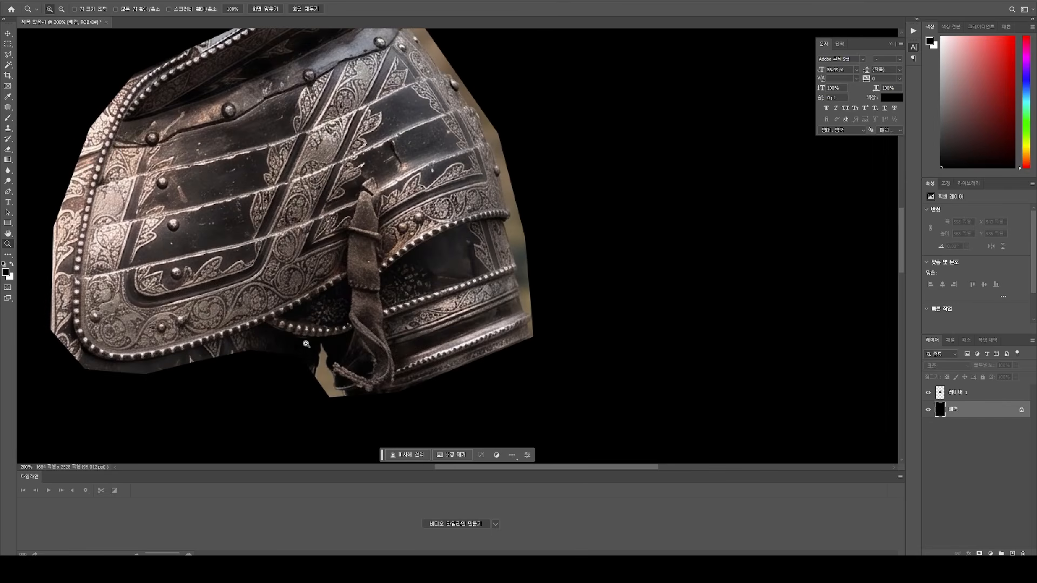
{"action": "left_click_drag", "start_coordinate": [228, 341], "coordinate": [383, 334]}
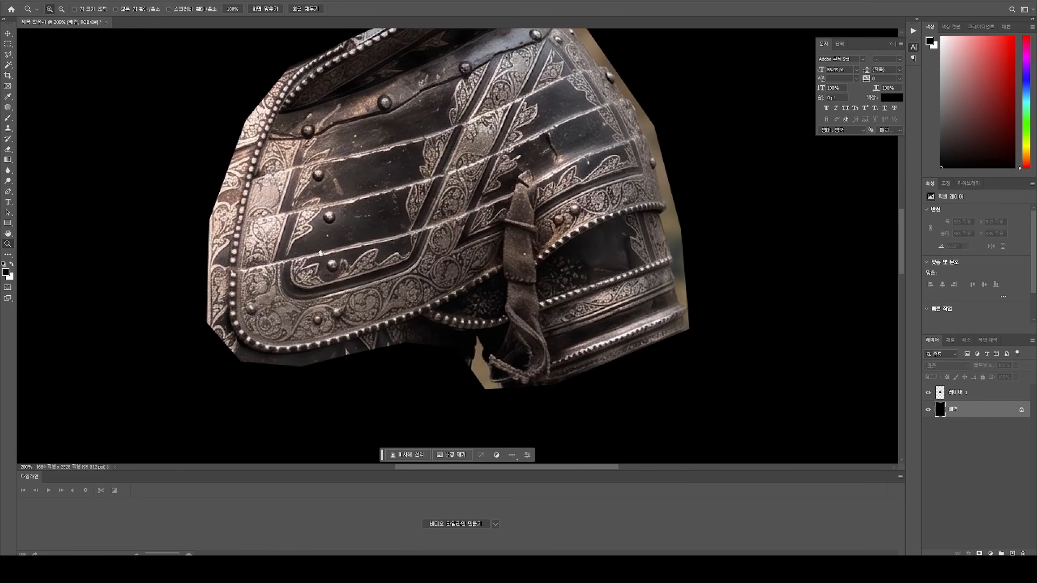
{"action": "left_click_drag", "start_coordinate": [319, 252], "coordinate": [343, 305]}
{"action": "key", "text": "l"}
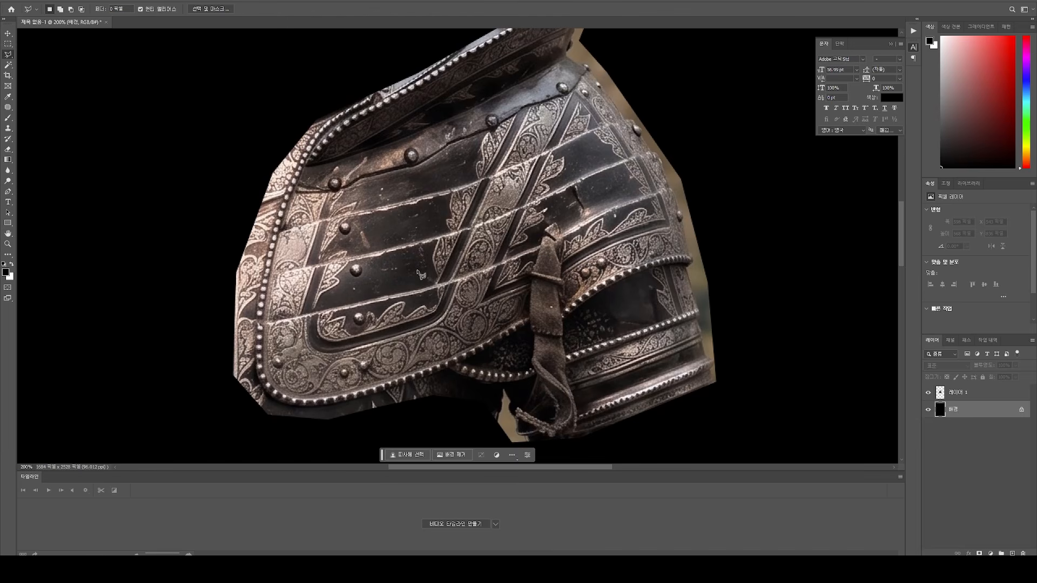
{"action": "left_click", "coordinate": [986, 398]}
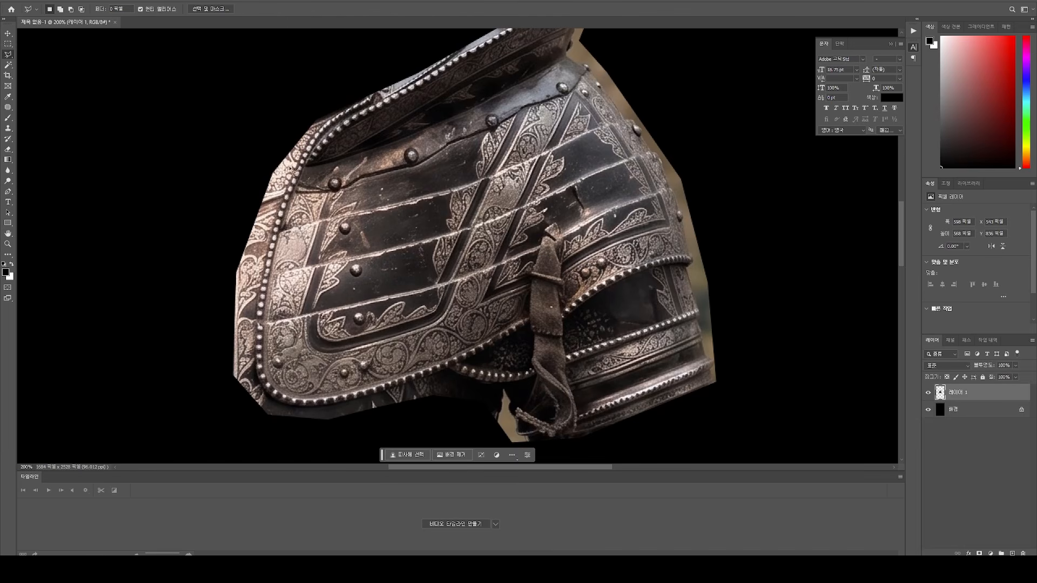
{"action": "left_click", "coordinate": [307, 143]}
{"action": "left_click", "coordinate": [280, 199]}
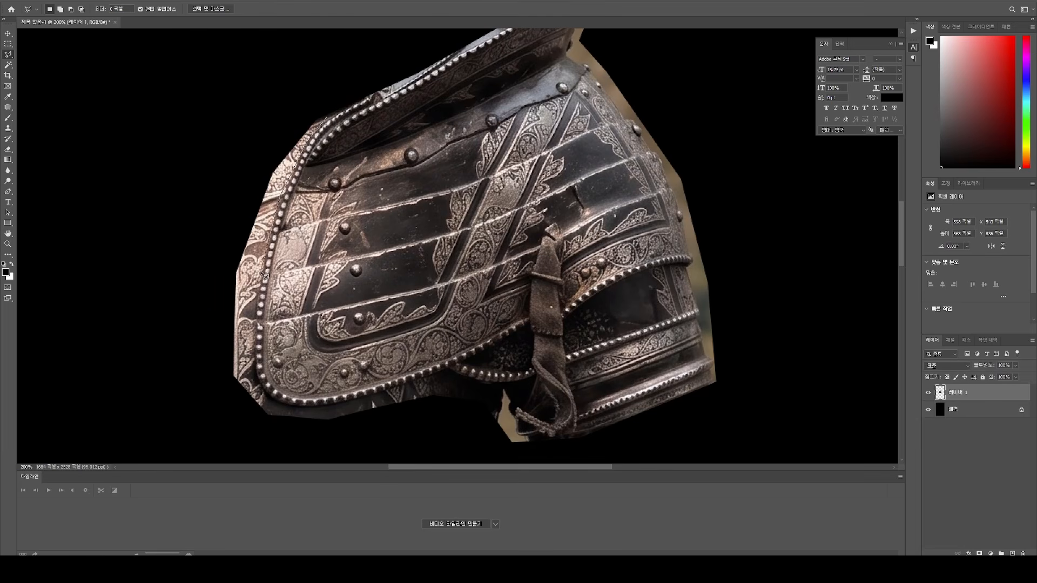
{"action": "left_click", "coordinate": [261, 319]}
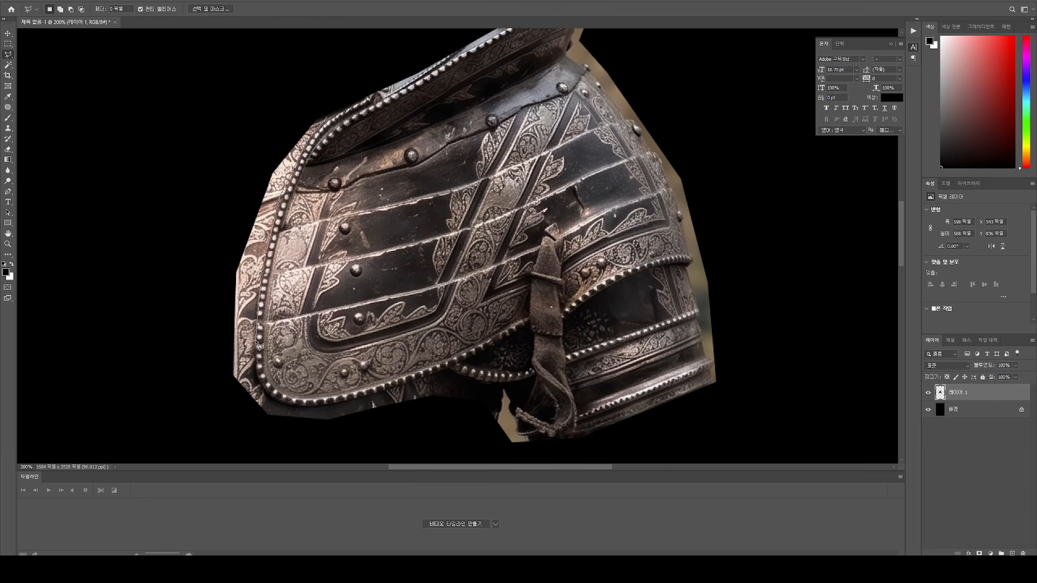
{"action": "left_click", "coordinate": [257, 381]}
{"action": "left_click", "coordinate": [220, 416]}
{"action": "left_click", "coordinate": [159, 342]}
{"action": "left_click", "coordinate": [216, 64]}
{"action": "double_click", "coordinate": [242, 45]}
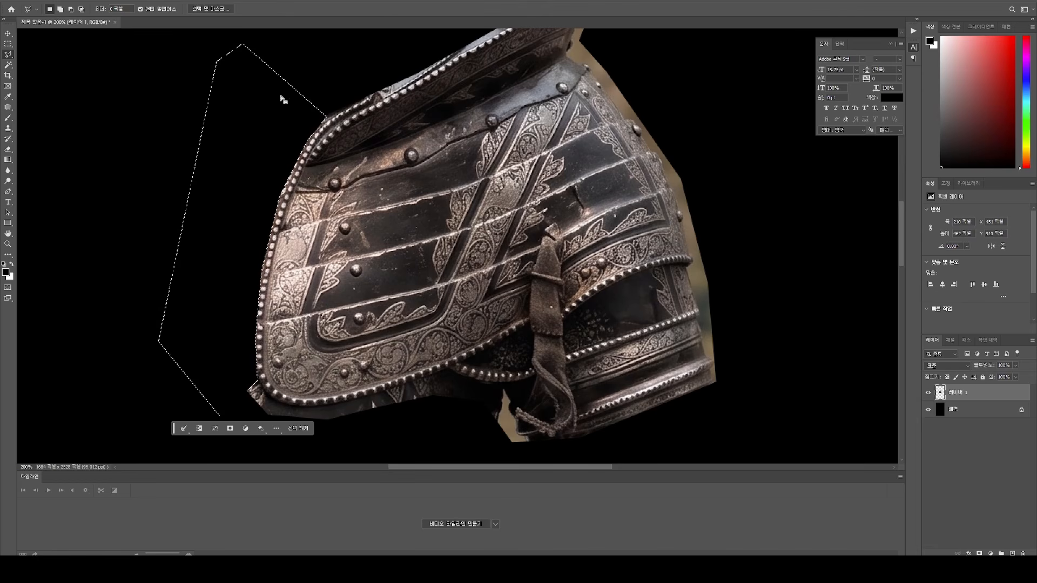
{"action": "left_click_drag", "start_coordinate": [294, 120], "coordinate": [308, 125]}
{"action": "key", "text": "Delete"}
{"action": "key", "text": "m"}
{"action": "left_click", "coordinate": [307, 145]}
{"action": "left_click_drag", "start_coordinate": [328, 197], "coordinate": [305, 114]}
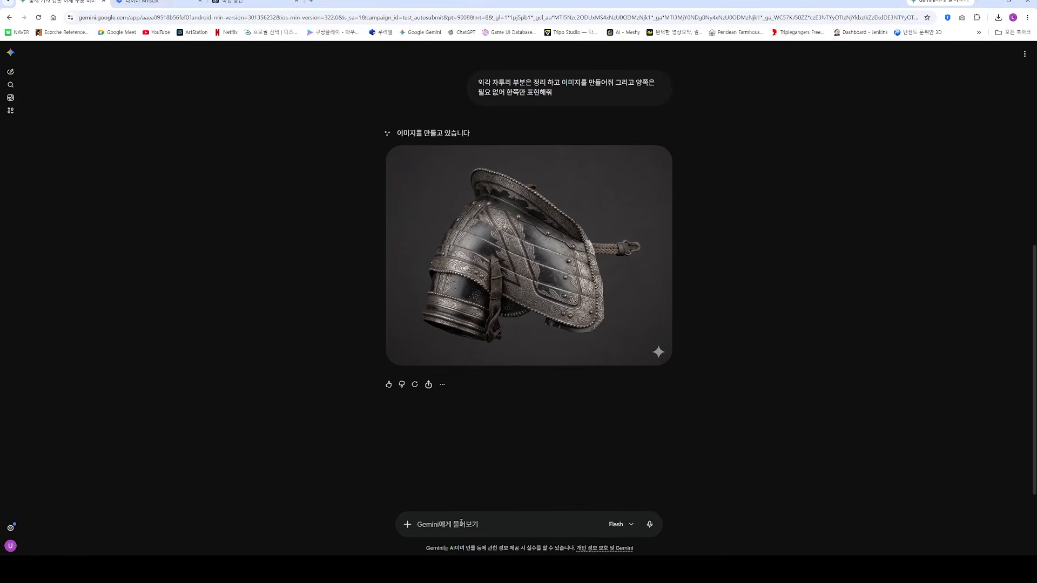
Step: Attach the knight photo in the Gemini chat and send the prompt "오른쪽 어깨 갑옷만 남겨줘 나머지 갑옷은 제거 해줘"
{"action": "key", "text": "ctrl+v"}
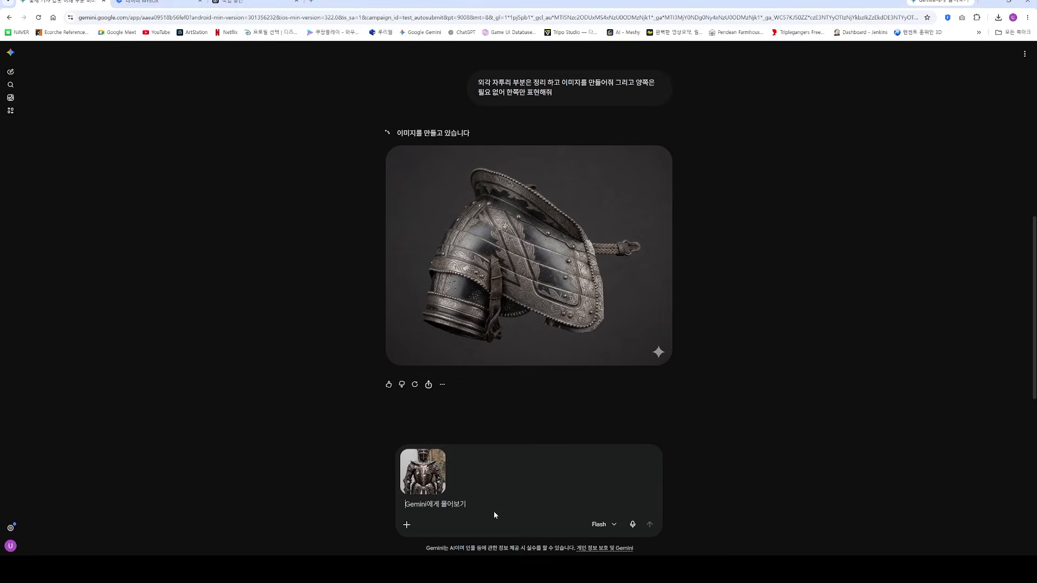
{"action": "type", "text": "오름쪽 웨"}
{"action": "key", "text": "BackSpace"}
{"action": "type", "text": "어깨 갑옷만"}
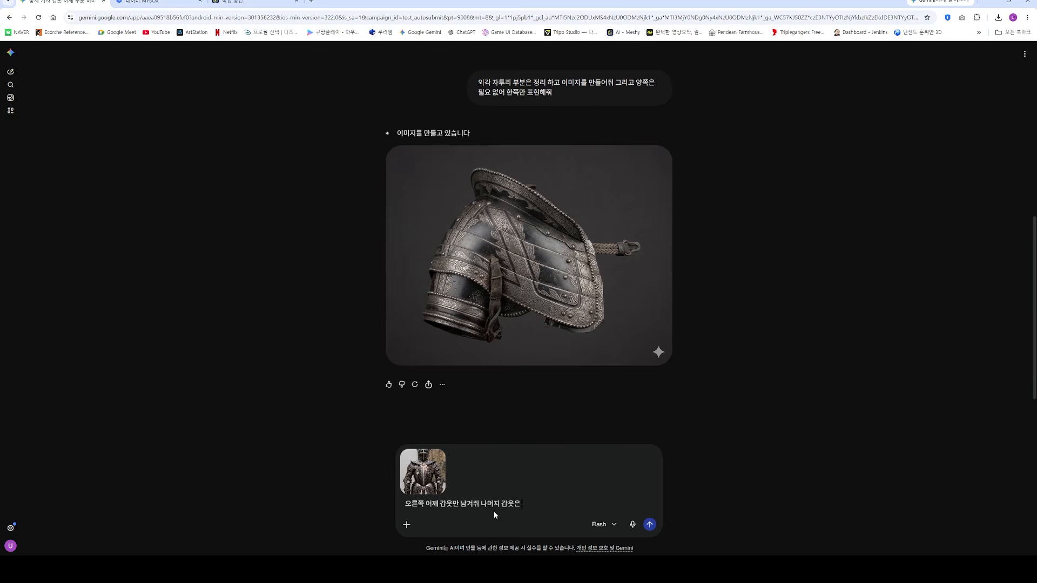
{"action": "type", "text": " 남겨줘 나머지 갑옷은 제거 해줘"}
{"action": "key", "text": "Return"}
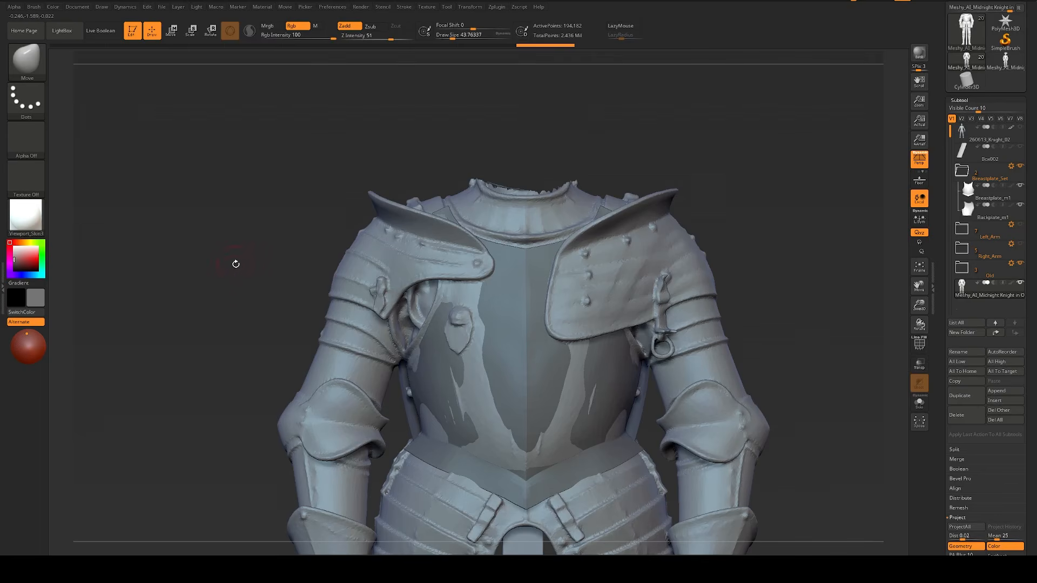
Step: Examine both shoulders of the Meshy armour in ZBrush, and return to Gemini to review the newly generated shoulder armour image
{"action": "left_click_drag", "start_coordinate": [235, 263], "coordinate": [329, 278]}
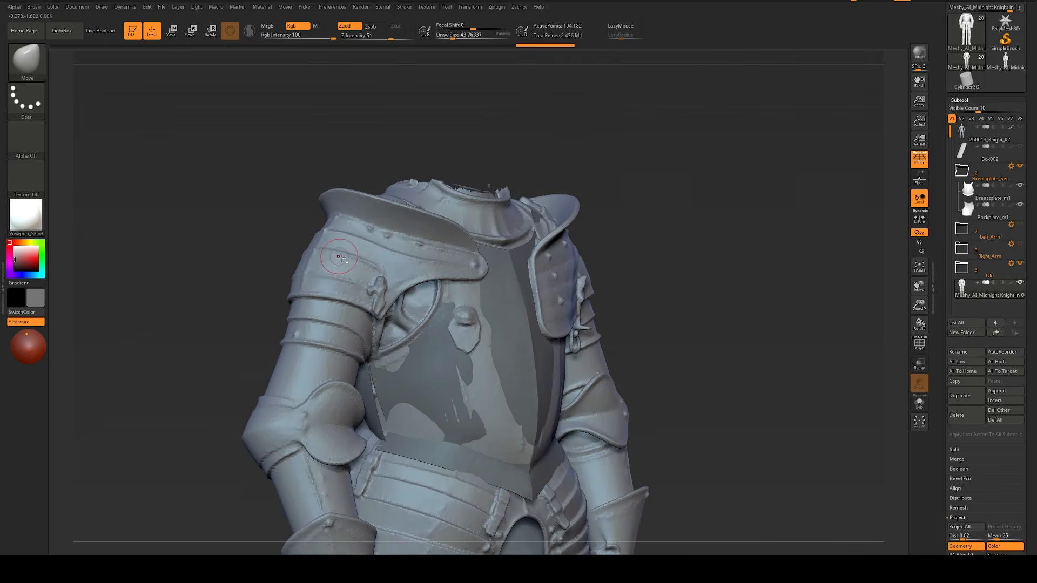
{"action": "left_click_drag", "start_coordinate": [842, 303], "coordinate": [724, 315]}
{"action": "key", "text": "alt+Tab"}
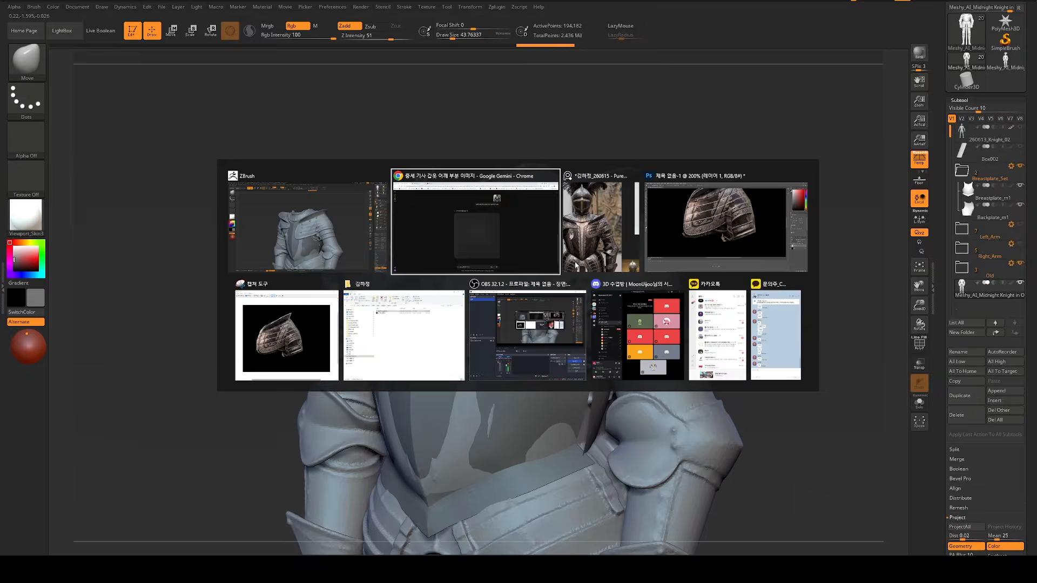
{"action": "left_click", "coordinate": [492, 271]}
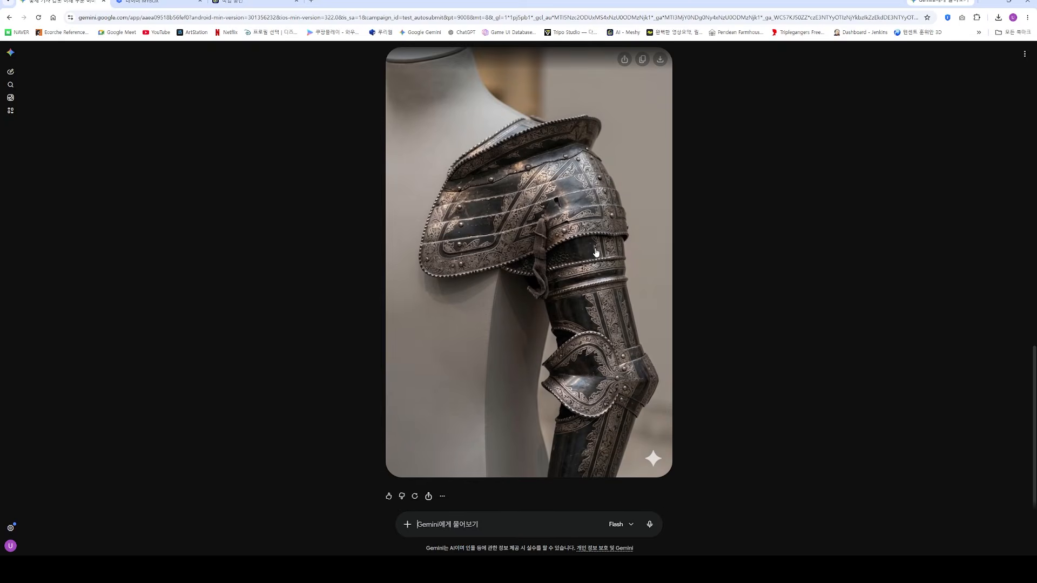
{"action": "right_click", "coordinate": [551, 189]}
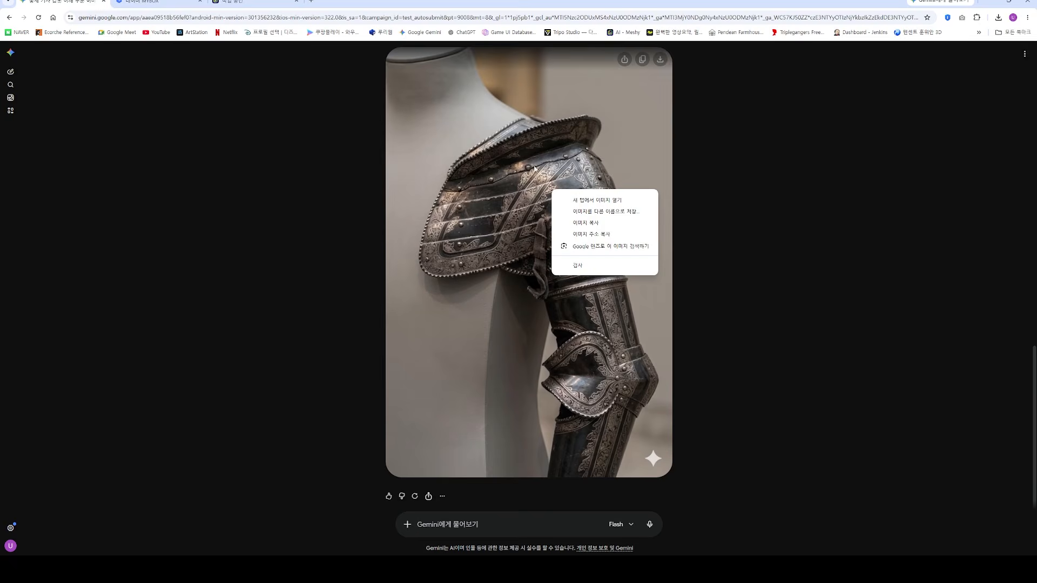
{"action": "left_click", "coordinate": [782, 282]}
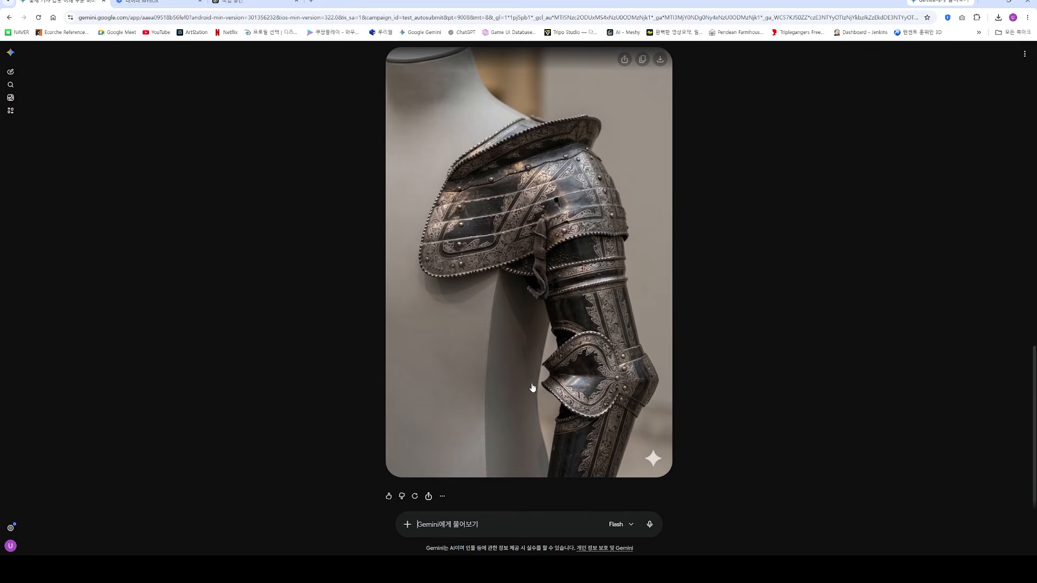
{"action": "right_click", "coordinate": [517, 304]}
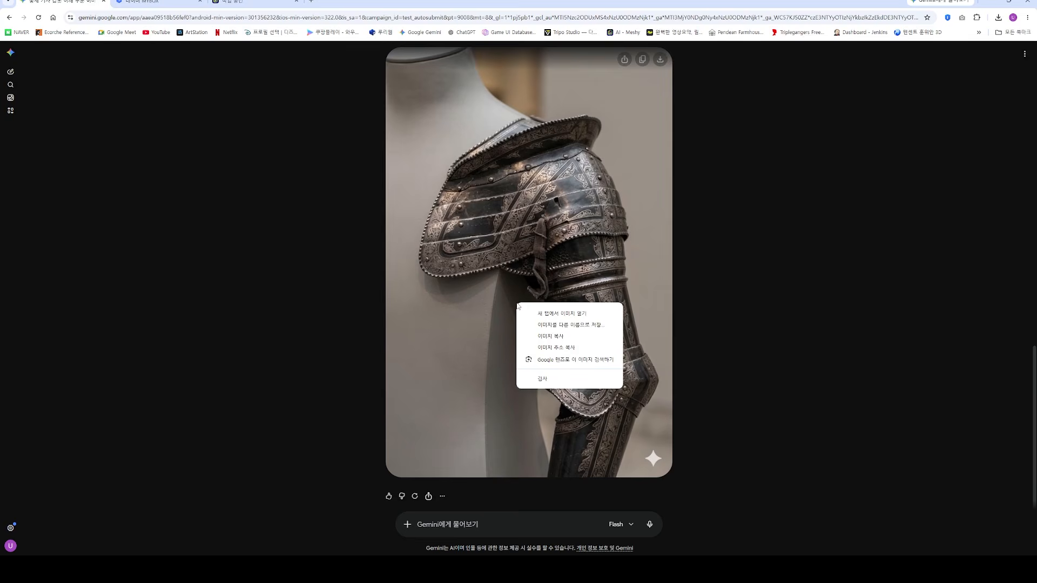
{"action": "left_click", "coordinate": [550, 336]}
{"action": "left_click", "coordinate": [251, 2]}
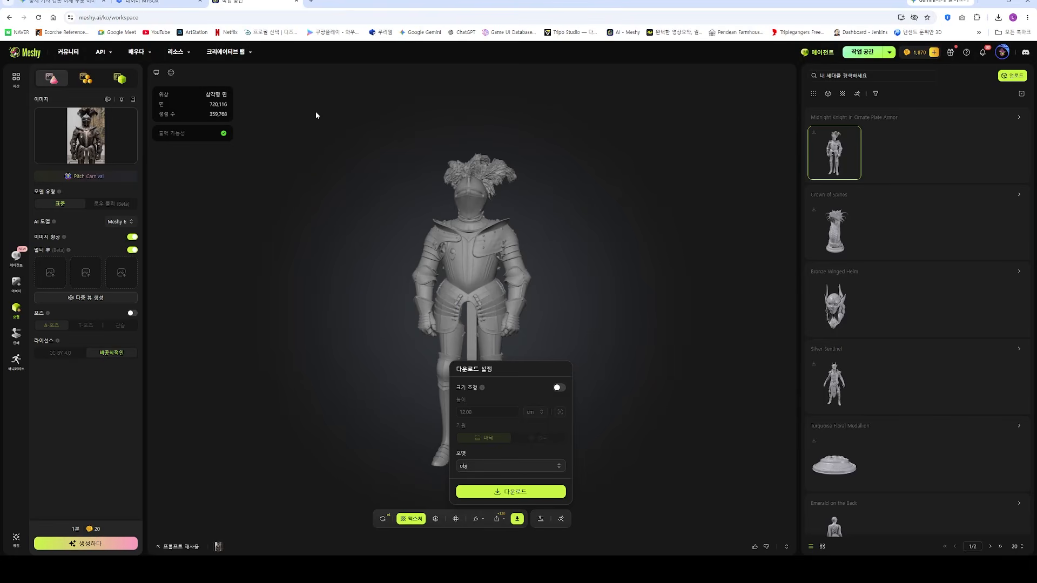
{"action": "left_click", "coordinate": [86, 134]}
{"action": "left_click", "coordinate": [94, 133]}
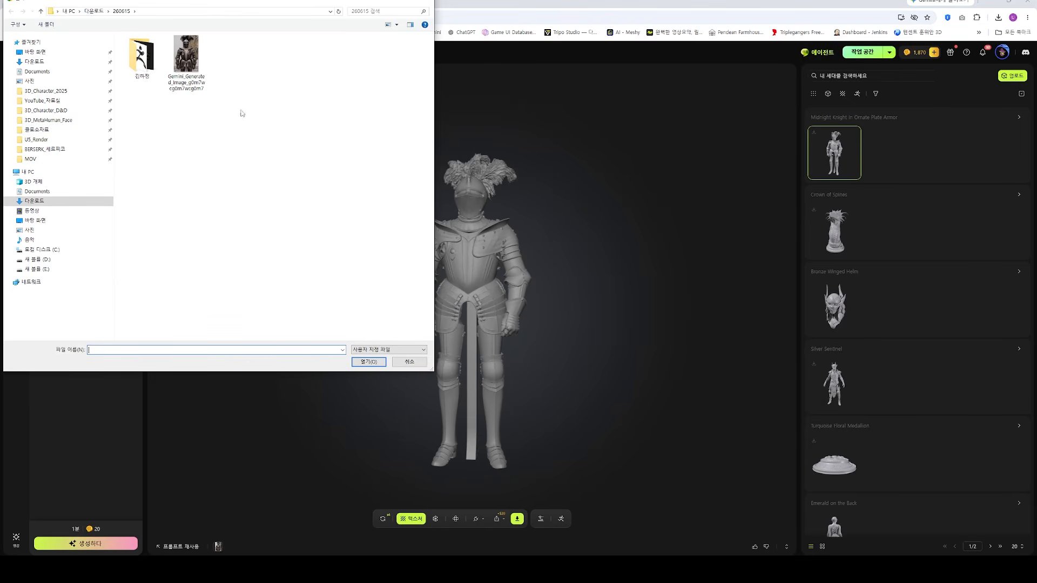
{"action": "key", "text": "alt+Tab"}
{"action": "key", "text": "alt+Tab"}
{"action": "key", "text": "alt+Tab"}
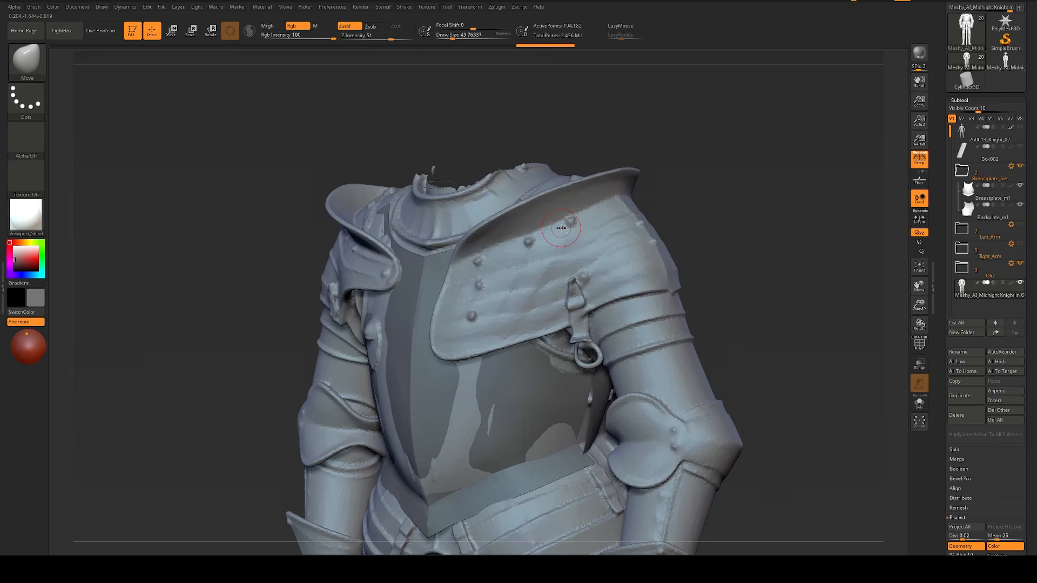
{"action": "key", "text": "super"}
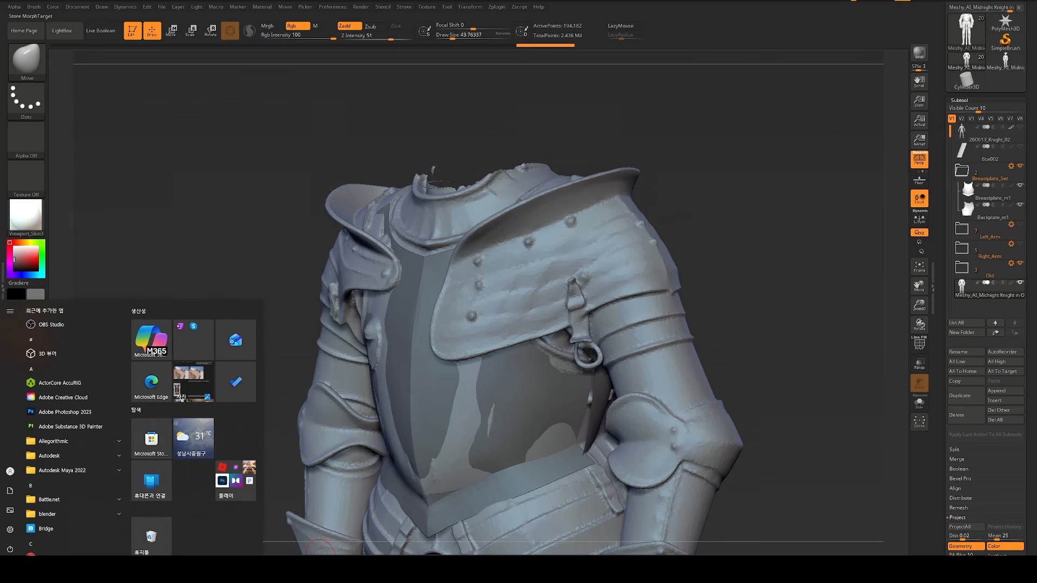
{"action": "key", "text": "alt+Tab"}
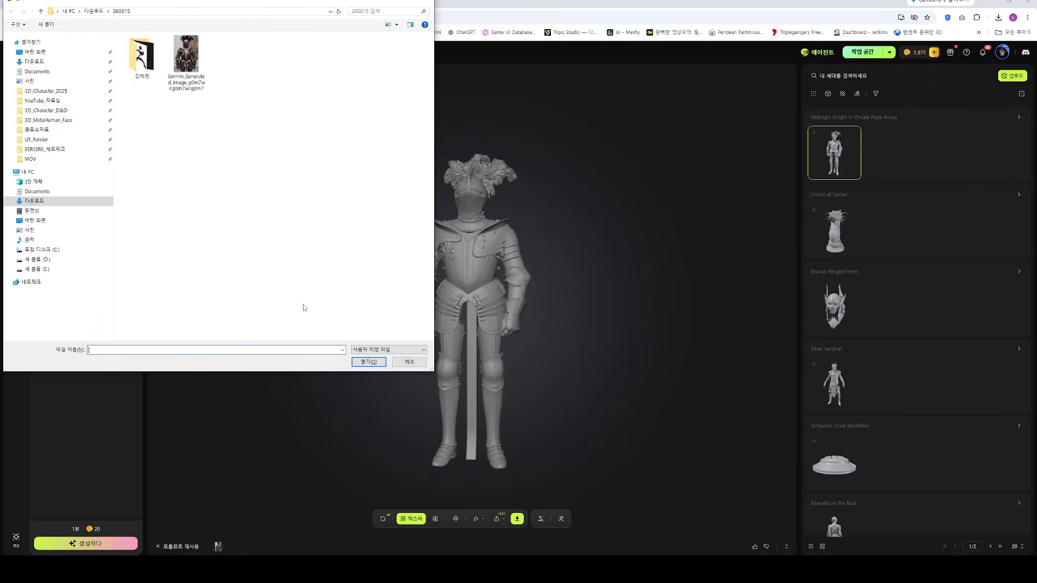
{"action": "left_click", "coordinate": [399, 360]}
Step: Return to the Gemini chat, open the generated shoulder and arm armour image full size, and download it
{"action": "left_click", "coordinate": [60, 2]}
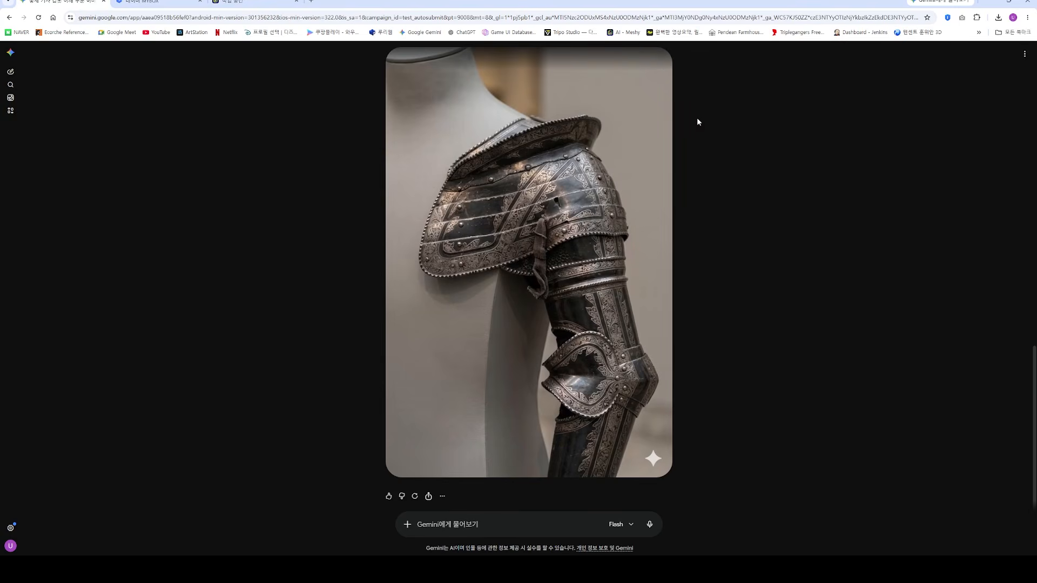
{"action": "scroll", "coordinate": [708, 176], "scroll_direction": "up", "scroll_amount": 7}
{"action": "scroll", "coordinate": [708, 176], "scroll_direction": "down", "scroll_amount": 2}
{"action": "left_click", "coordinate": [594, 359]}
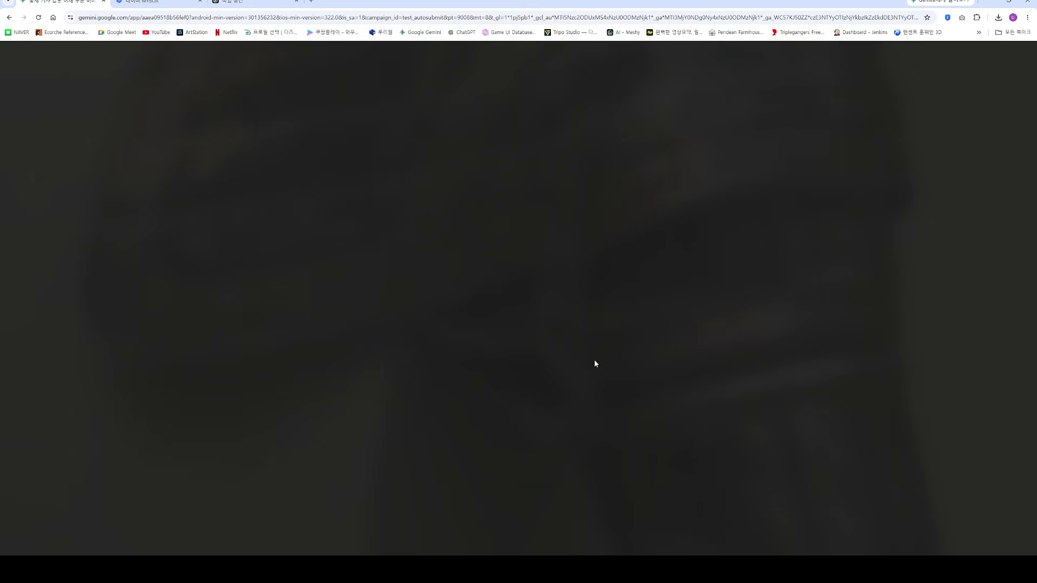
{"action": "left_click", "coordinate": [949, 54]}
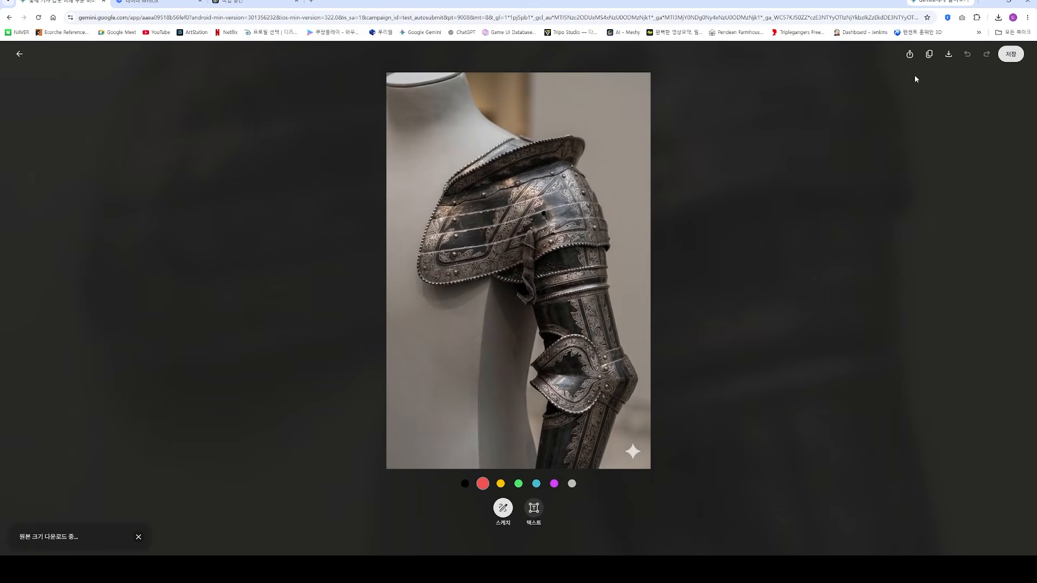